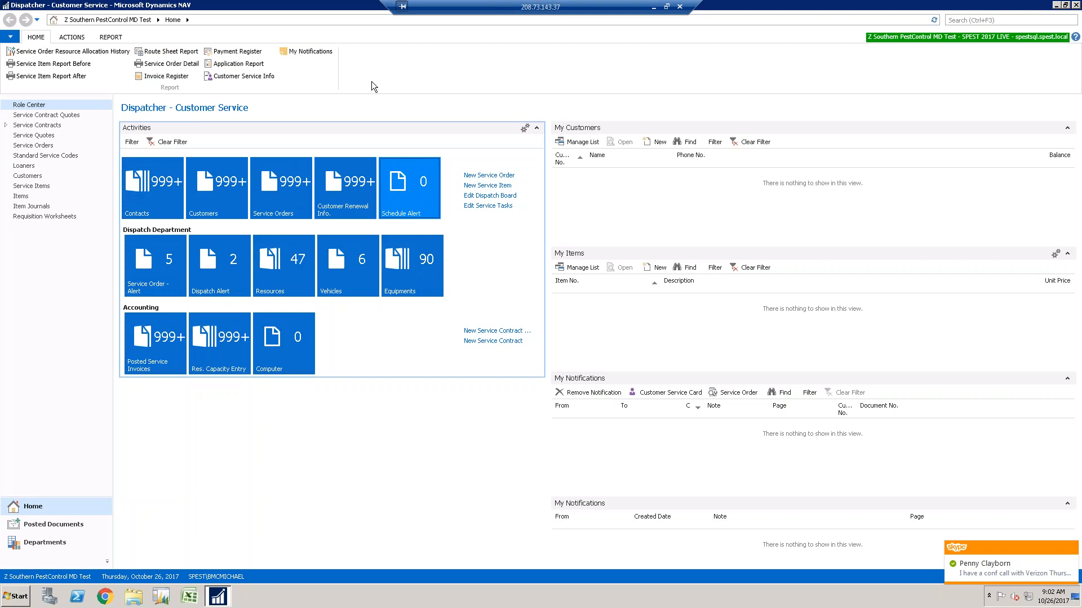
# Open the Service Orders list and filter it to orders with Allocation Date 10/26/17.
pyautogui.click(269, 190)
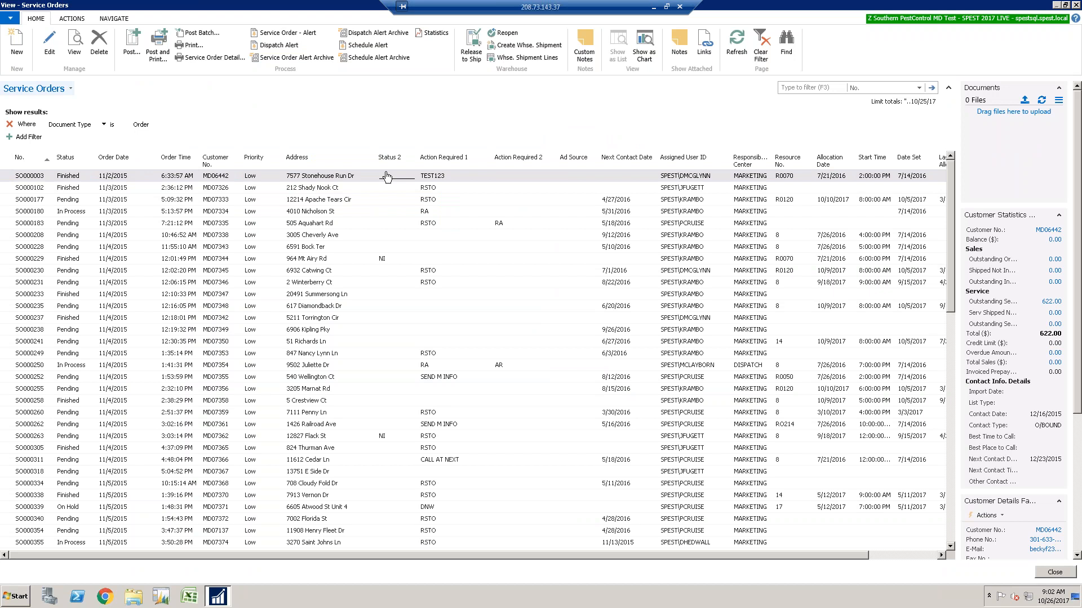
pyautogui.click(103, 124)
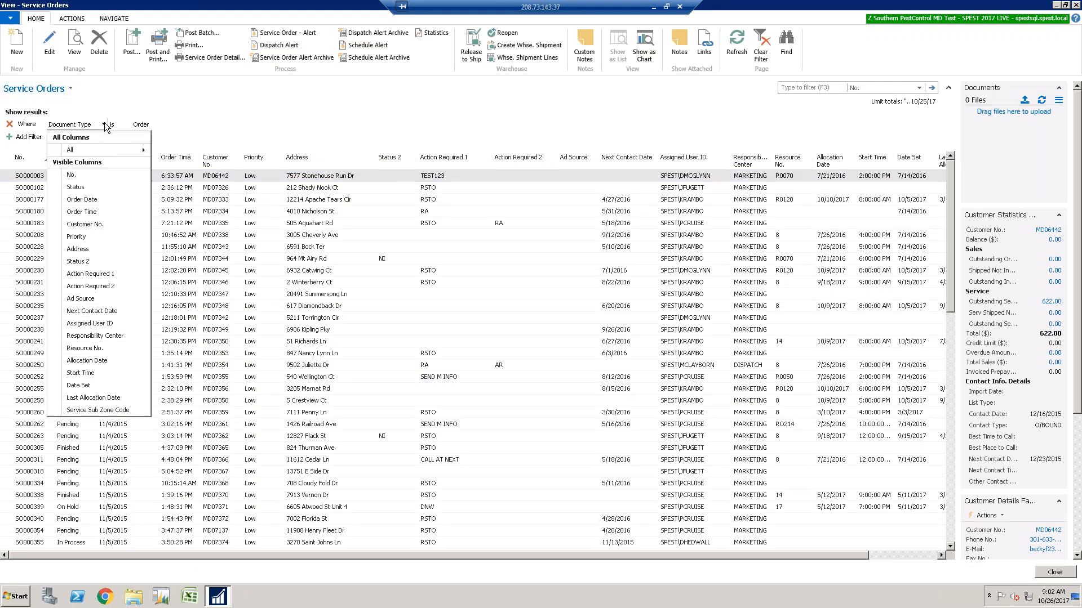
pyautogui.click(104, 361)
pyautogui.press('Tab')
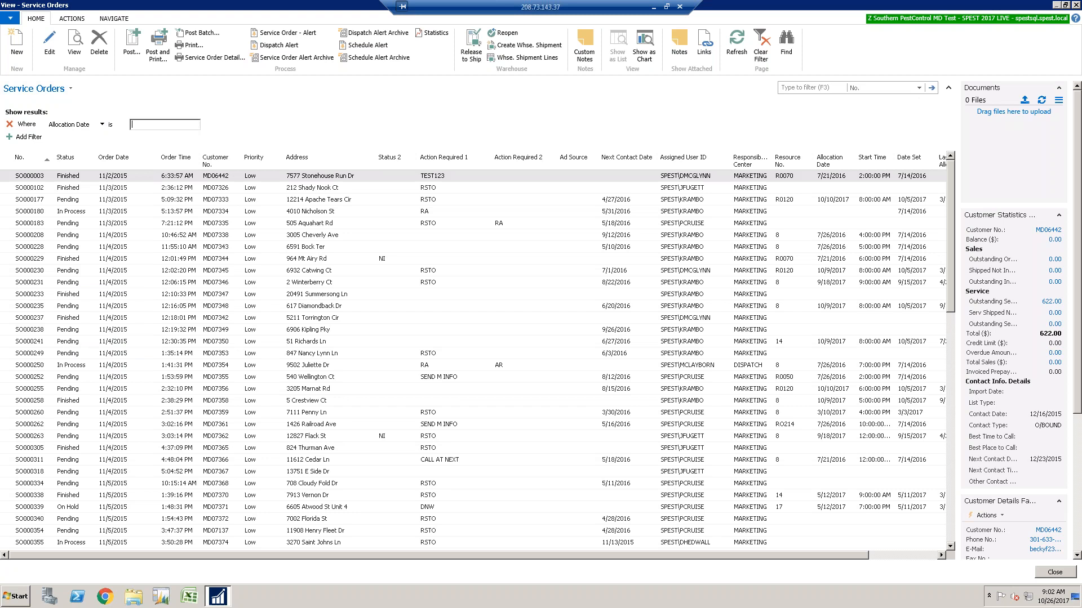
pyautogui.write('10/26/17')
pyautogui.press('Return')
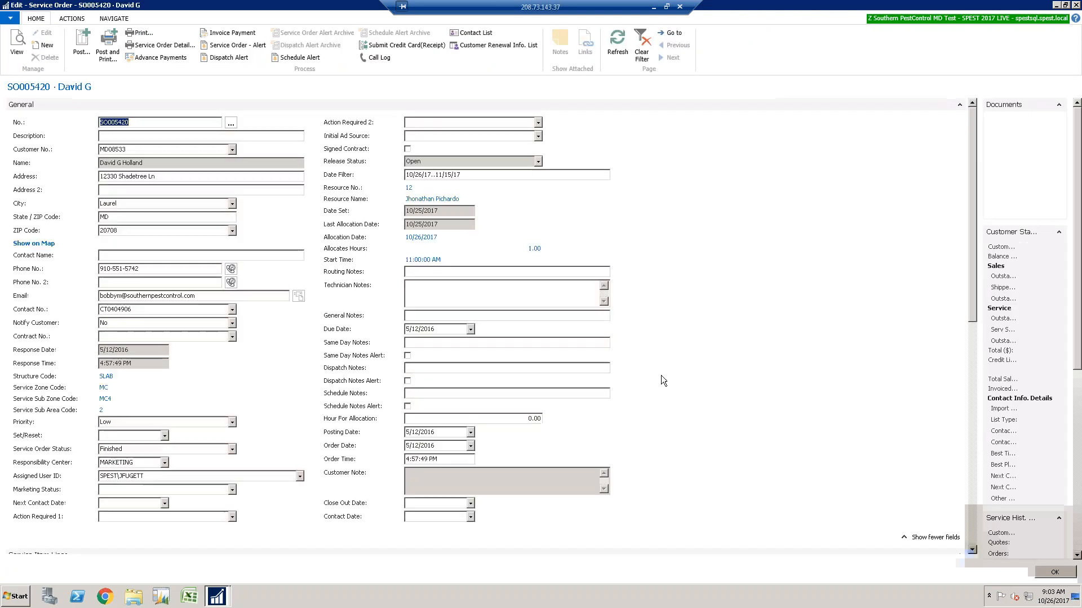
# Review the service order's general fields, service item lines, and service line details with payment and installment plan.
pyautogui.click(972, 550)
pyautogui.scroll(-5, 972, 550)
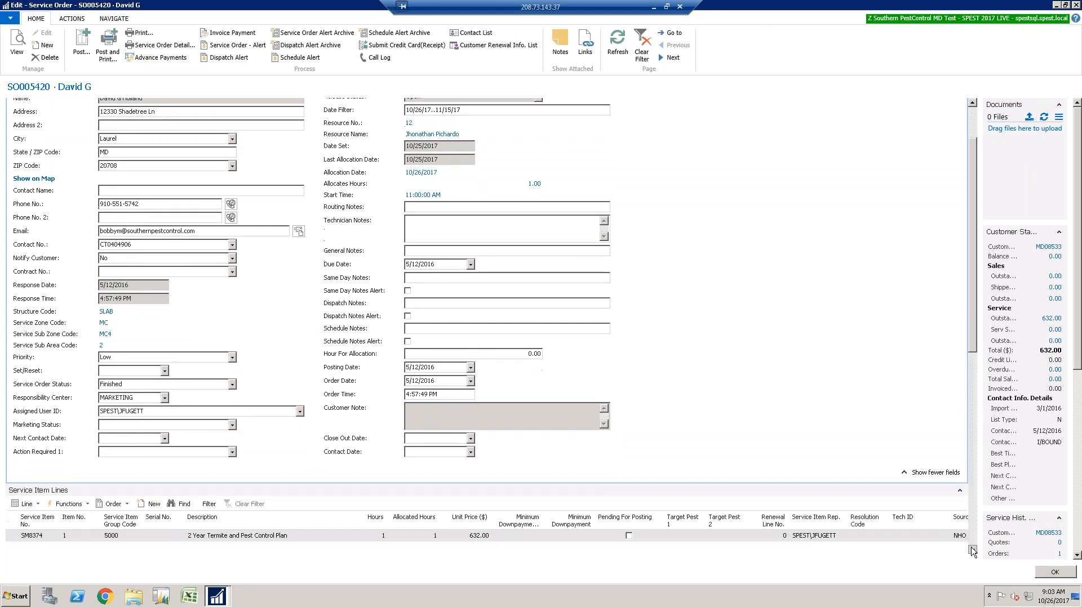
pyautogui.scroll(-4, 972, 550)
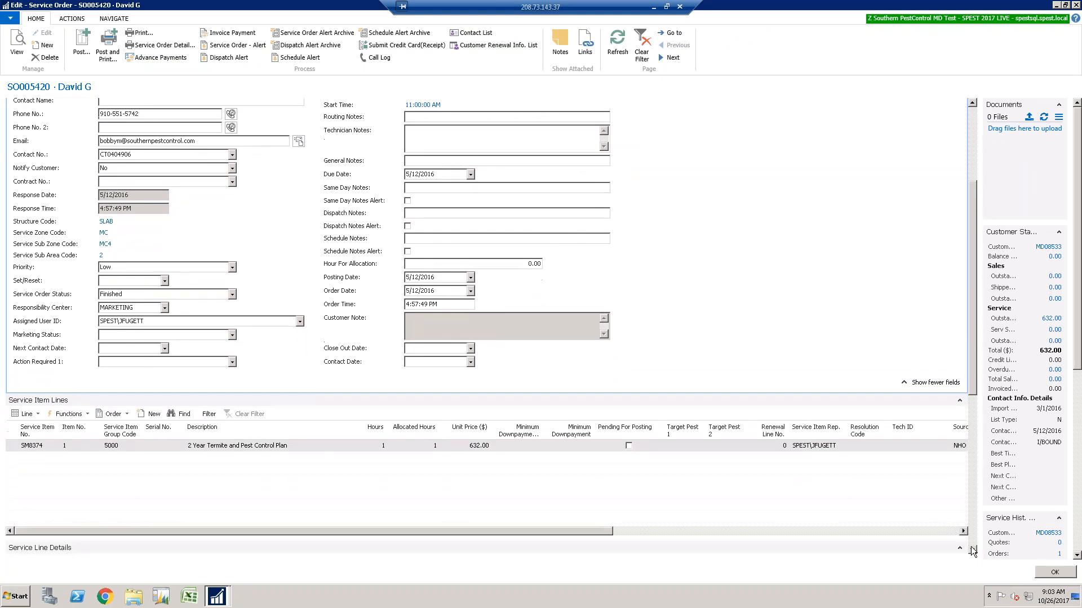
pyautogui.moveTo(977, 389); pyautogui.dragTo(972, 462)
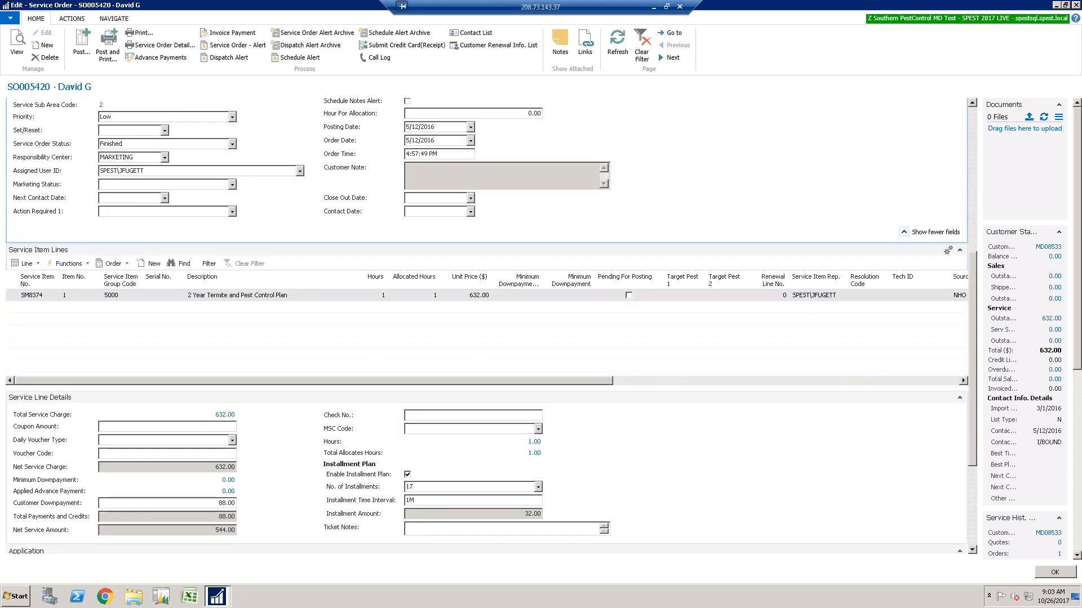
pyautogui.click(971, 105)
pyautogui.moveTo(972, 104); pyautogui.dragTo(971, 104)
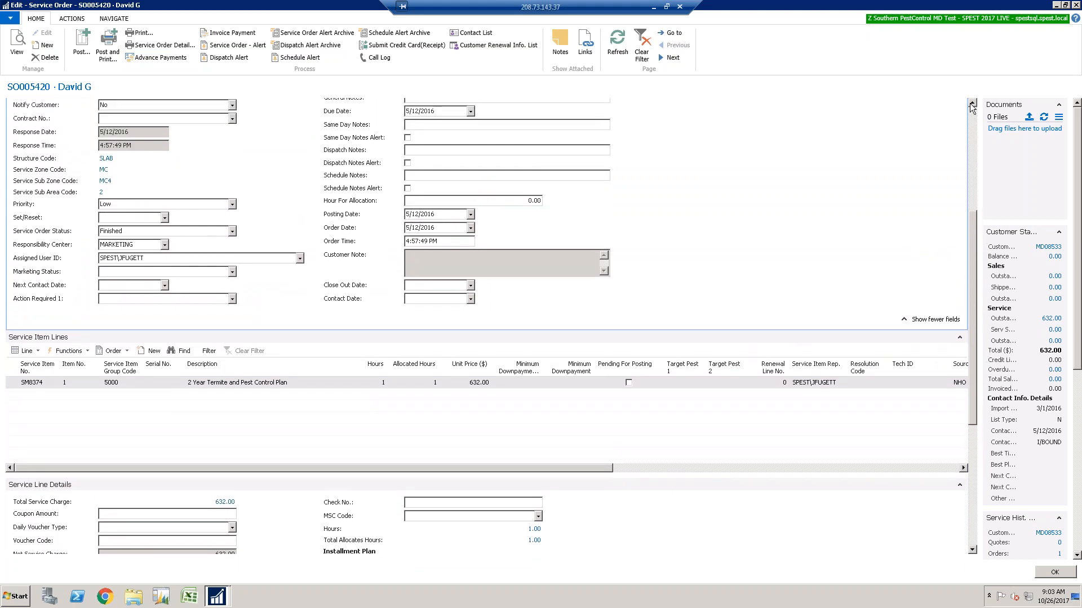
pyautogui.moveTo(971, 105); pyautogui.dragTo(972, 105)
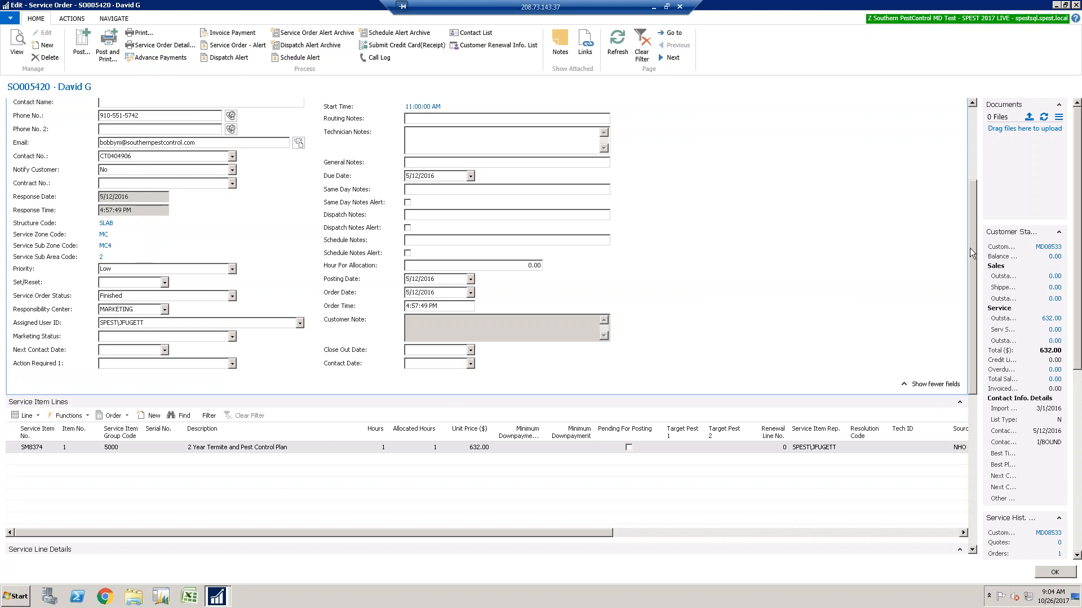
pyautogui.moveTo(970, 248); pyautogui.dragTo(971, 319)
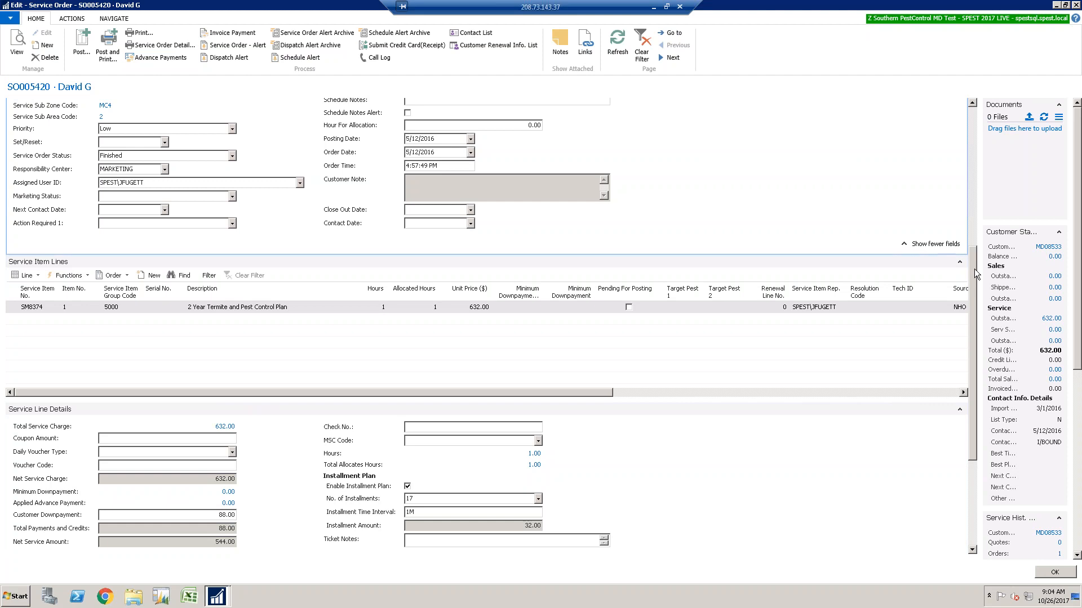
pyautogui.moveTo(973, 260); pyautogui.dragTo(969, 241)
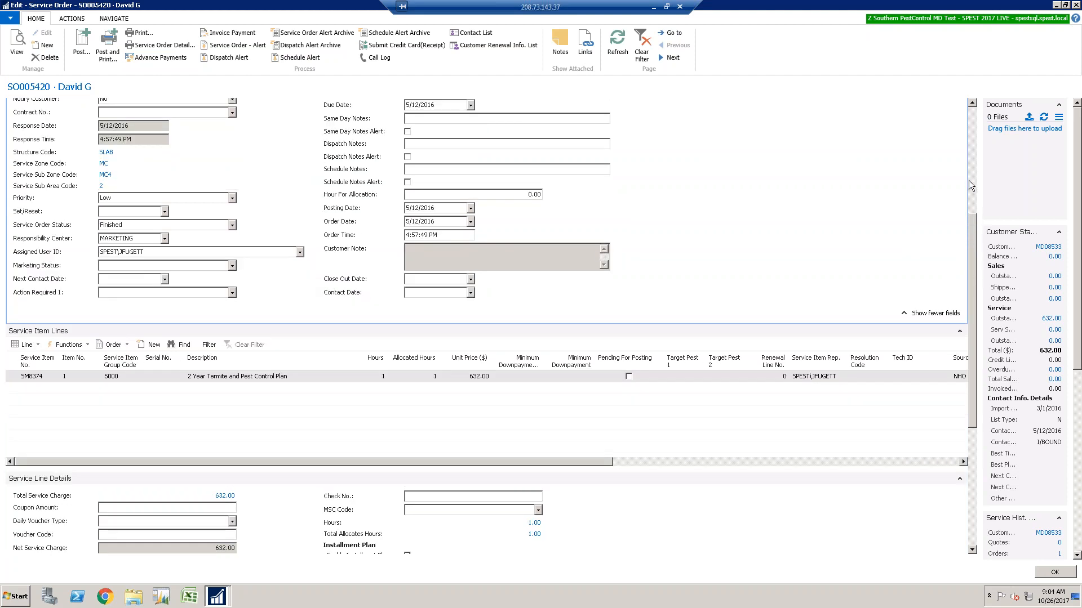
# Add a call log entry for the service order with the general note "Signed contract" and return to the order.
pyautogui.click(368, 58)
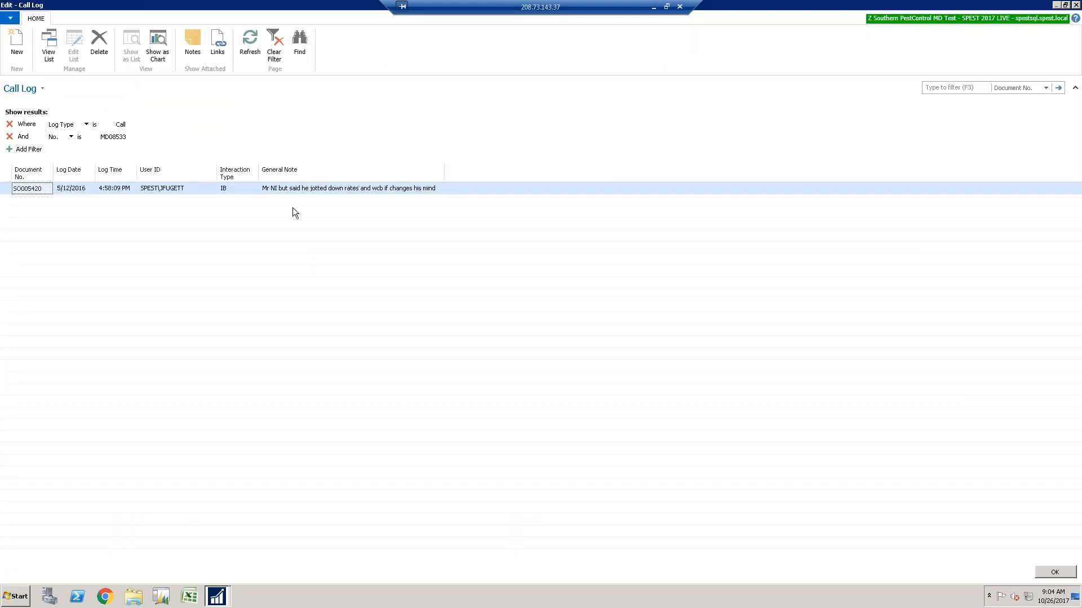
pyautogui.click(231, 202)
pyautogui.click(282, 205)
pyautogui.write('S')
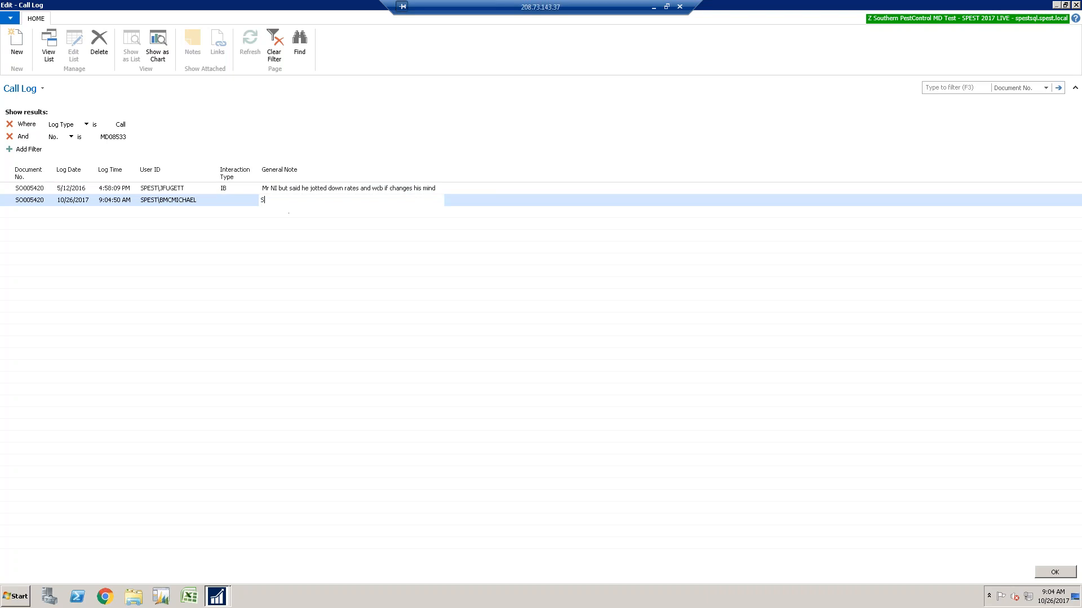
pyautogui.write('ignef')
pyautogui.write('d contract')
pyautogui.press('Return')
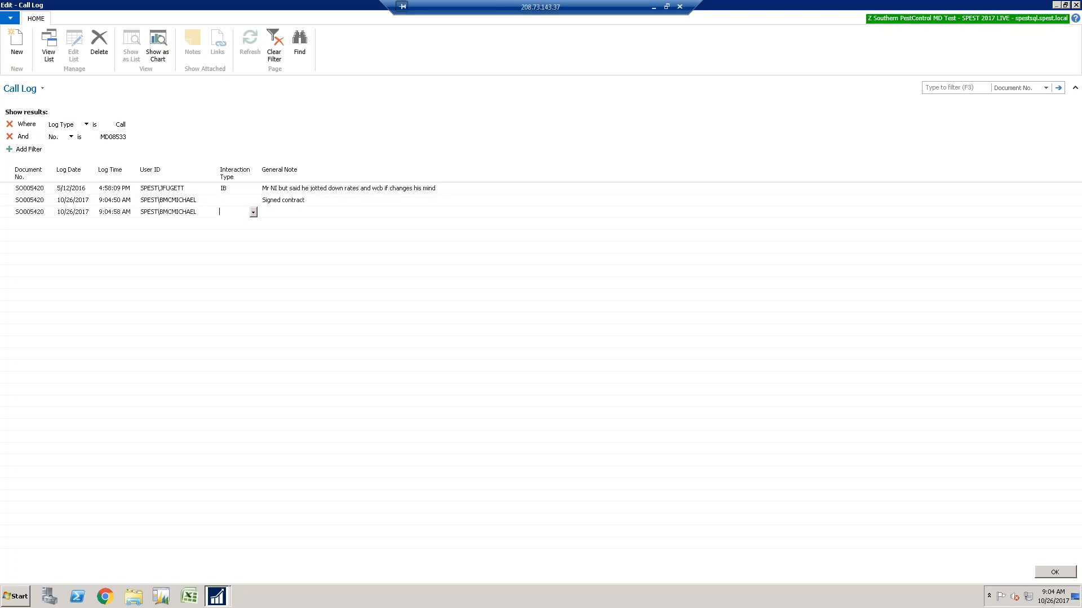
pyautogui.click(1054, 573)
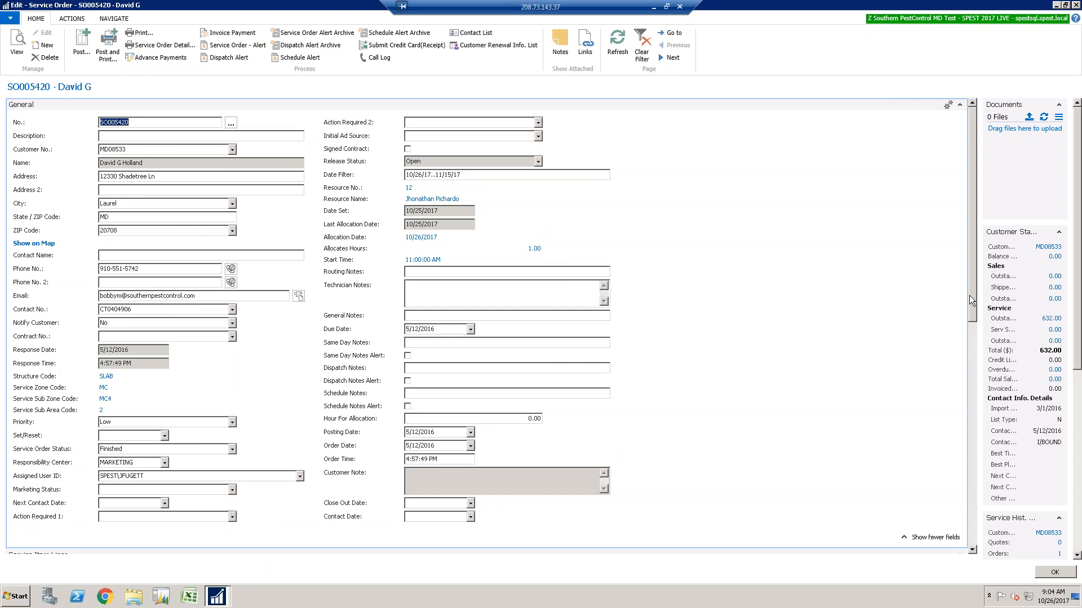
# Set the Customer Downpayment in the service line details to 150.
pyautogui.moveTo(969, 302); pyautogui.dragTo(978, 430)
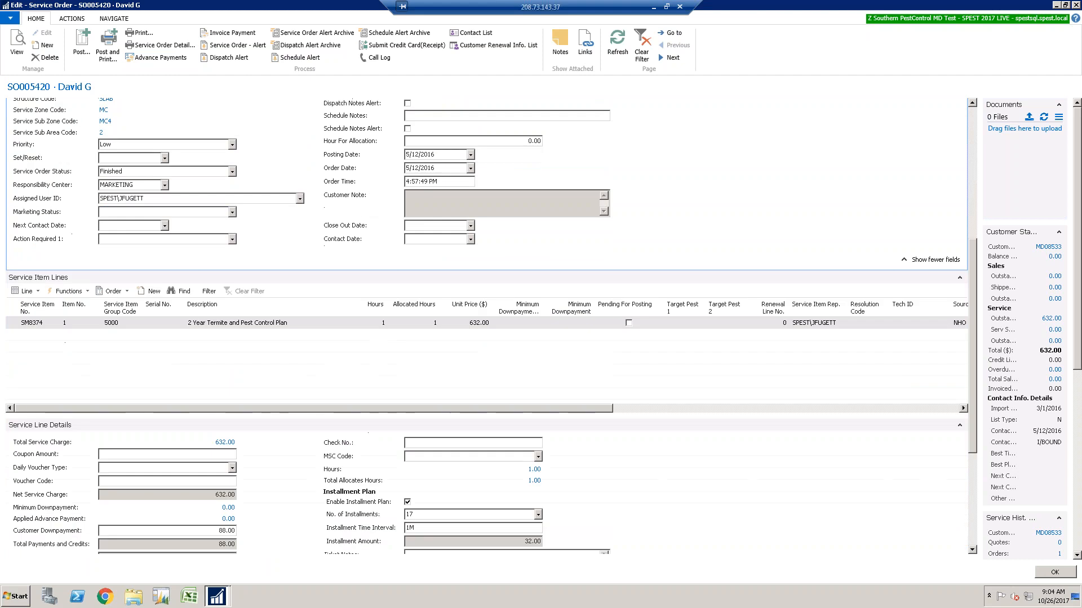
pyautogui.moveTo(972, 421); pyautogui.dragTo(971, 449)
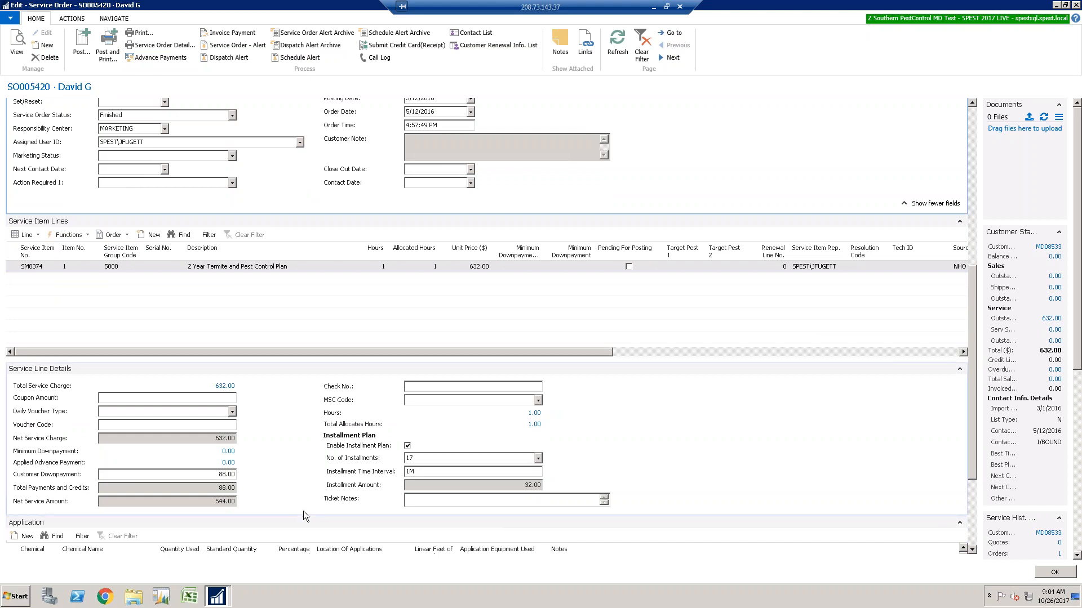
pyautogui.click(209, 474)
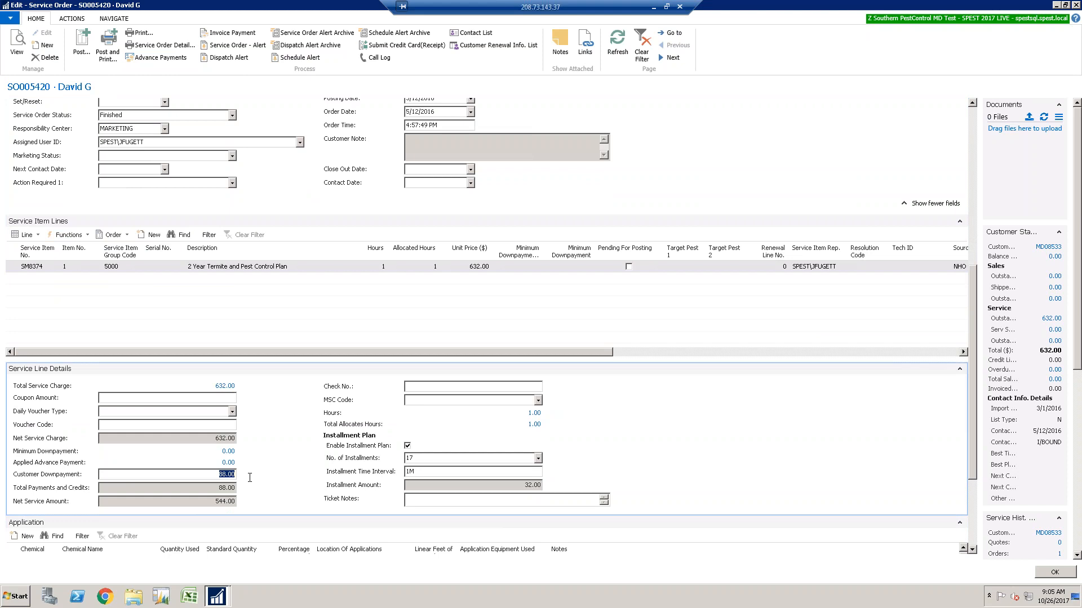
pyautogui.write('150')
pyautogui.press('Tab')
# Enter check number 500 and set the MSC Code to 30 in the service line details.
pyautogui.write('50')
pyautogui.click(538, 400)
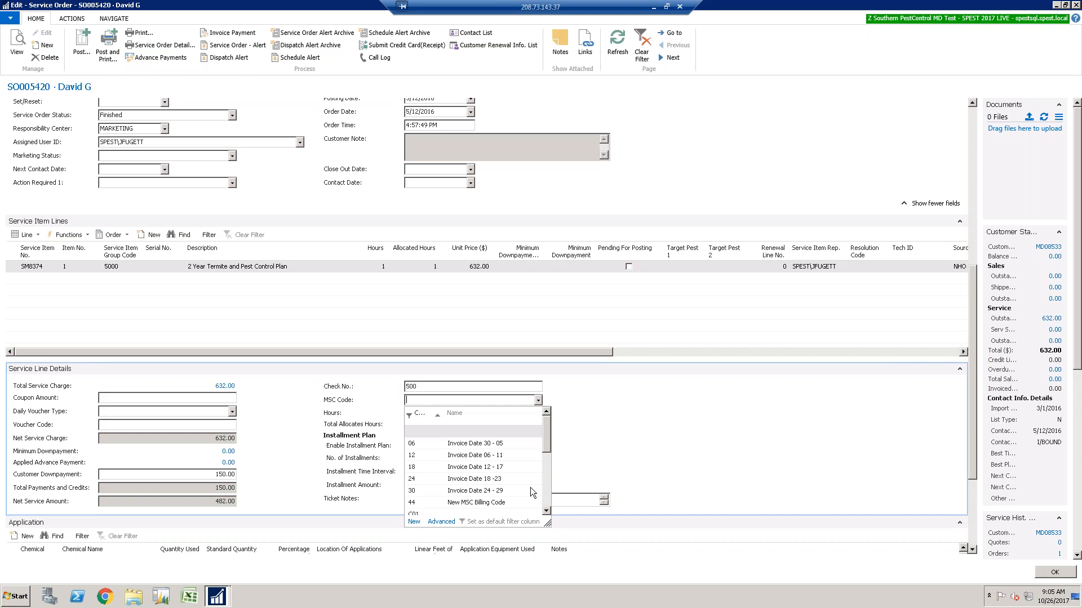
pyautogui.click(426, 493)
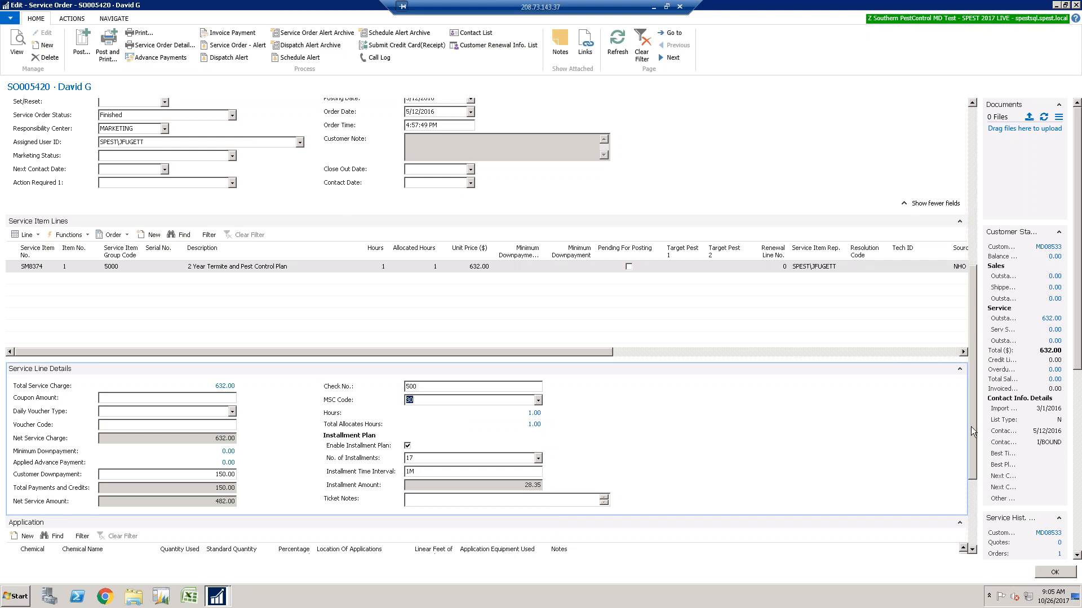
# Set Target Pest 1 on the 2 Year Termite and Pest Control Plan service item line to ANTS.
pyautogui.moveTo(972, 427); pyautogui.dragTo(970, 462)
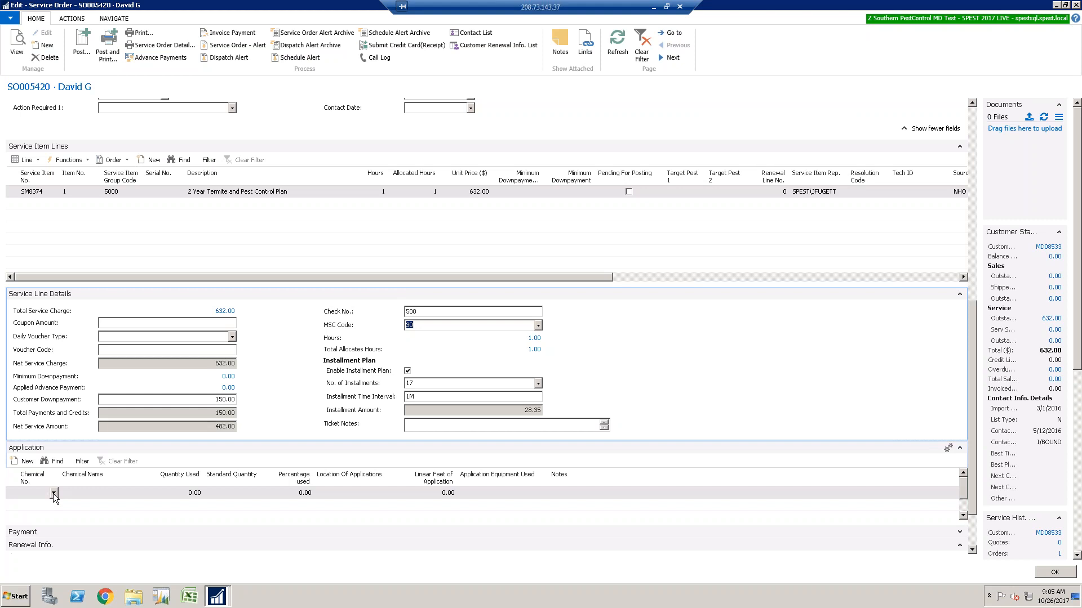
pyautogui.click(54, 495)
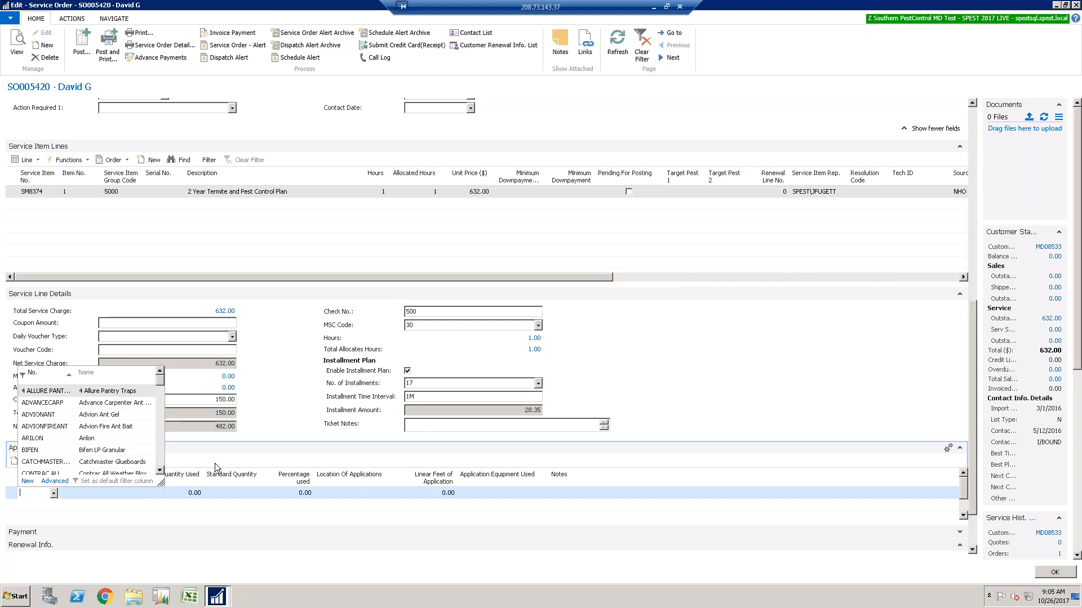
pyautogui.press('Escape')
pyautogui.click(692, 191)
pyautogui.click(699, 192)
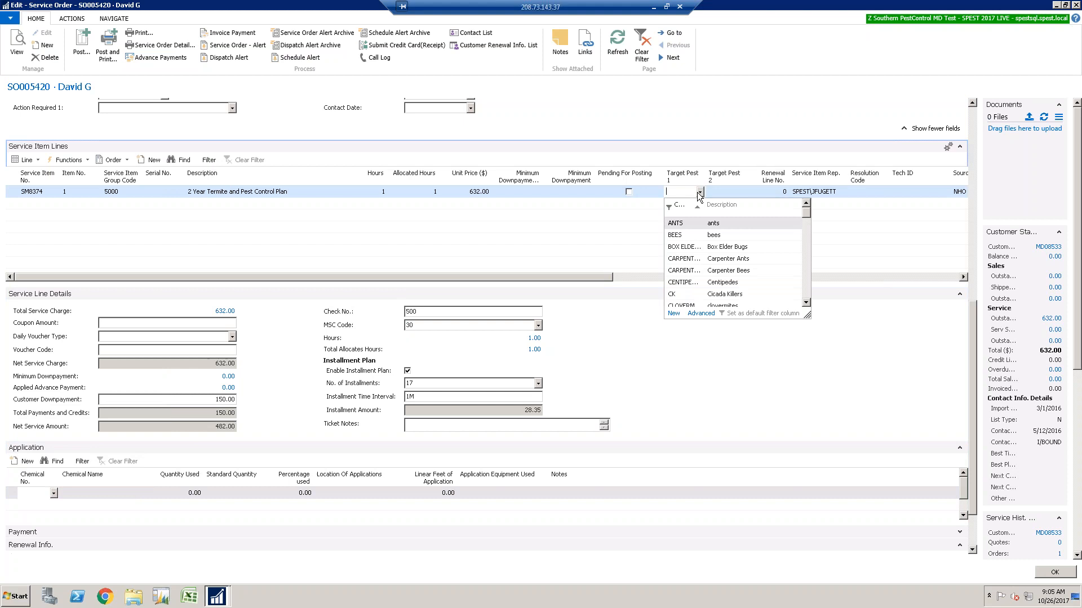
pyautogui.click(692, 224)
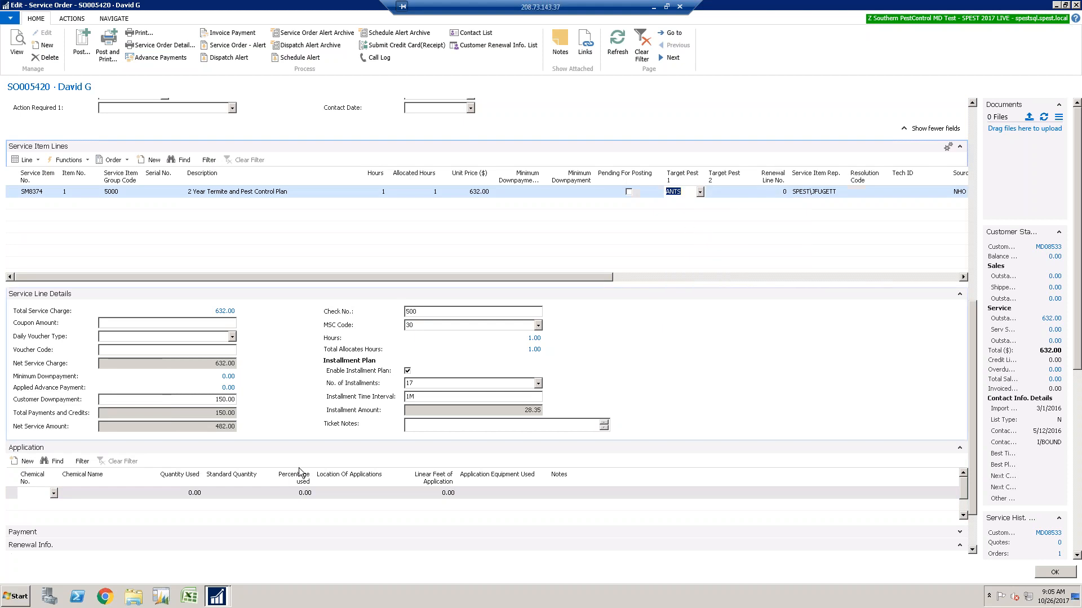
# Add a Catchmaster Glueboards line to the order's chemical applications with a quantity used of 10.
pyautogui.click(53, 492)
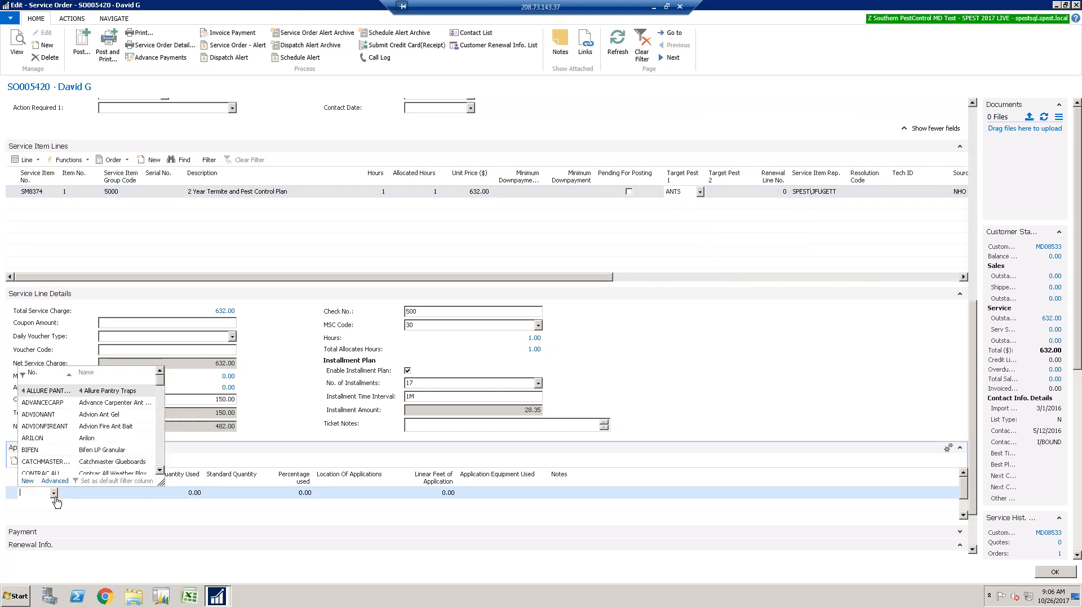
pyautogui.click(161, 471)
pyautogui.doubleClick(160, 471)
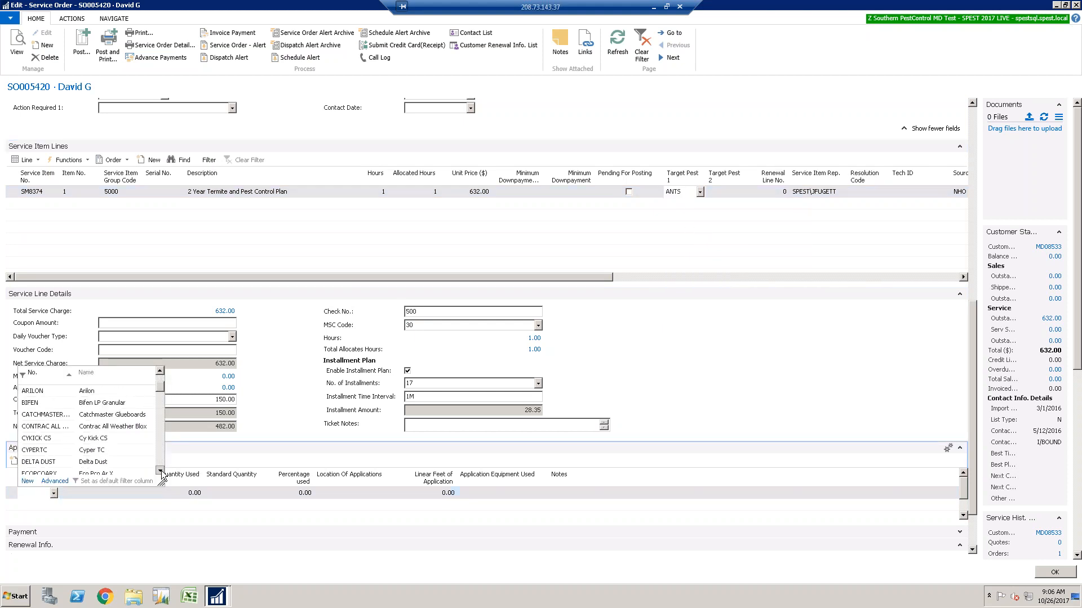
pyautogui.click(133, 416)
pyautogui.moveTo(184, 496); pyautogui.dragTo(205, 497)
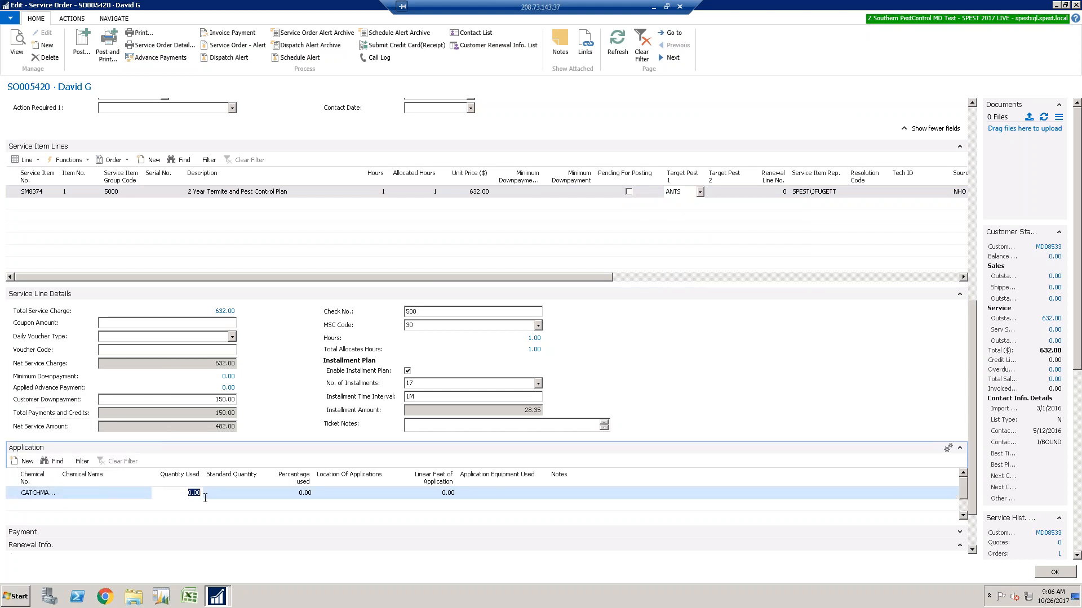
pyautogui.write('10')
pyautogui.press('Tab')
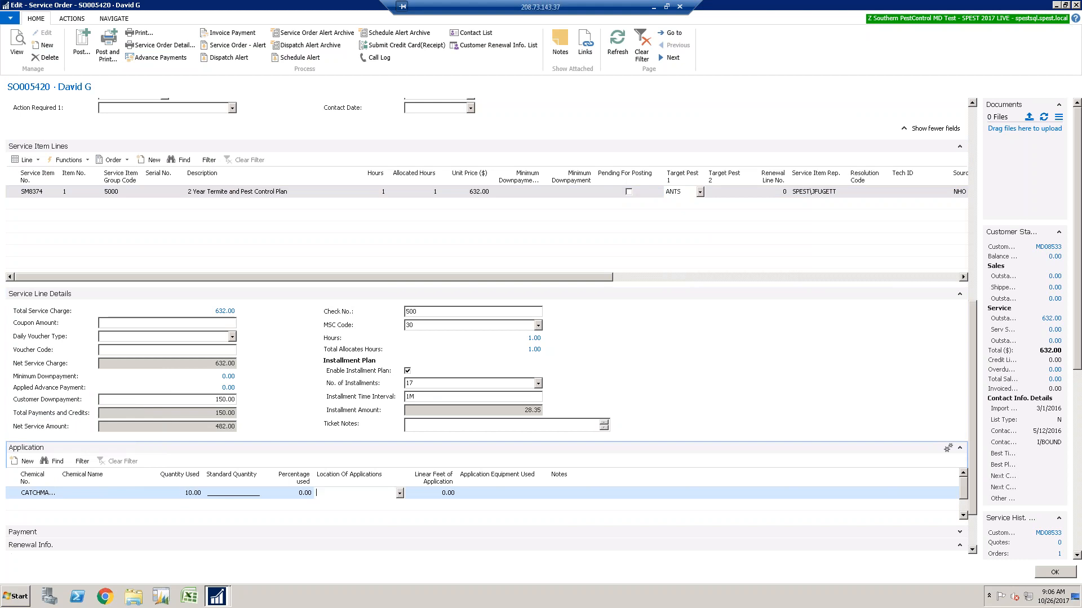
# Set the location of application for the Catchmaster Glueboards line to INSIDE HOME.
pyautogui.click(400, 493)
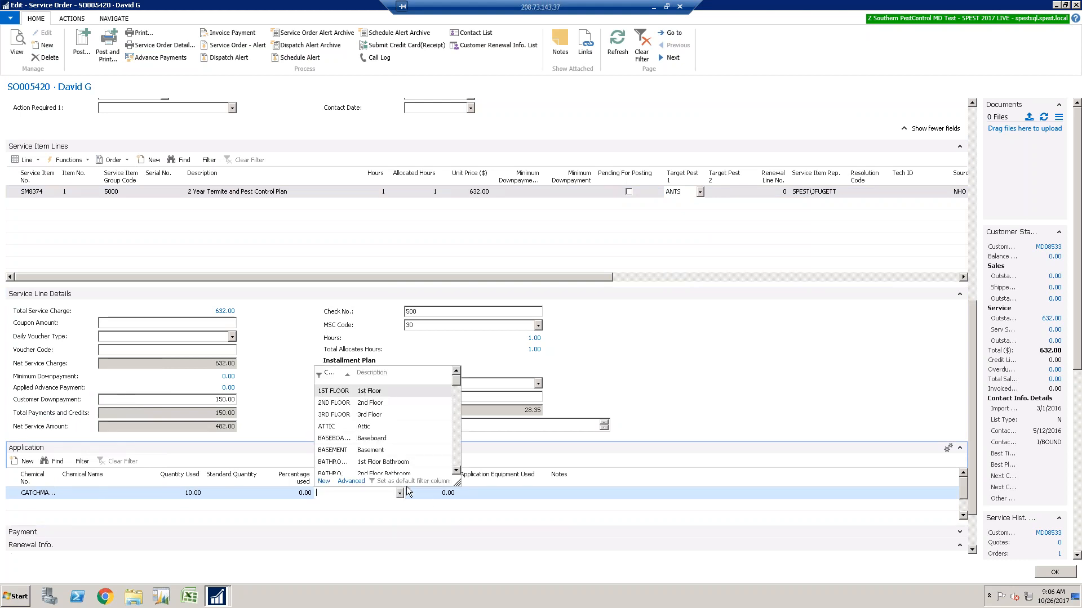
pyautogui.click(460, 471)
pyautogui.click(459, 471)
pyautogui.click(460, 472)
pyautogui.click(460, 471)
pyautogui.click(459, 472)
pyautogui.click(459, 471)
pyautogui.click(459, 472)
pyautogui.click(459, 471)
pyautogui.click(459, 471)
pyautogui.click(459, 472)
pyautogui.click(459, 471)
pyautogui.click(459, 471)
pyautogui.click(459, 471)
pyautogui.click(459, 472)
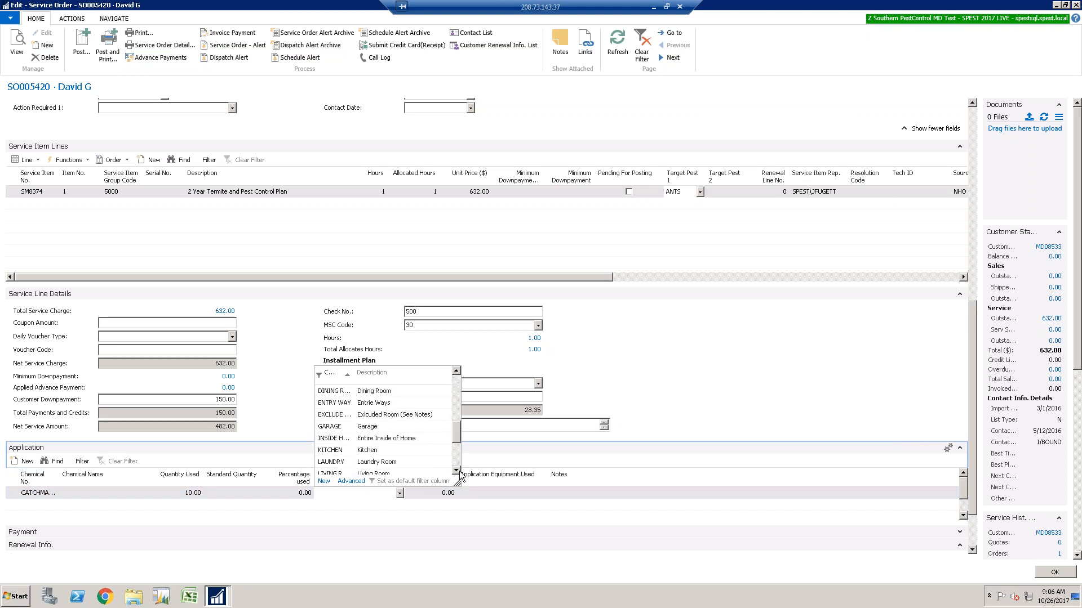
pyautogui.click(345, 438)
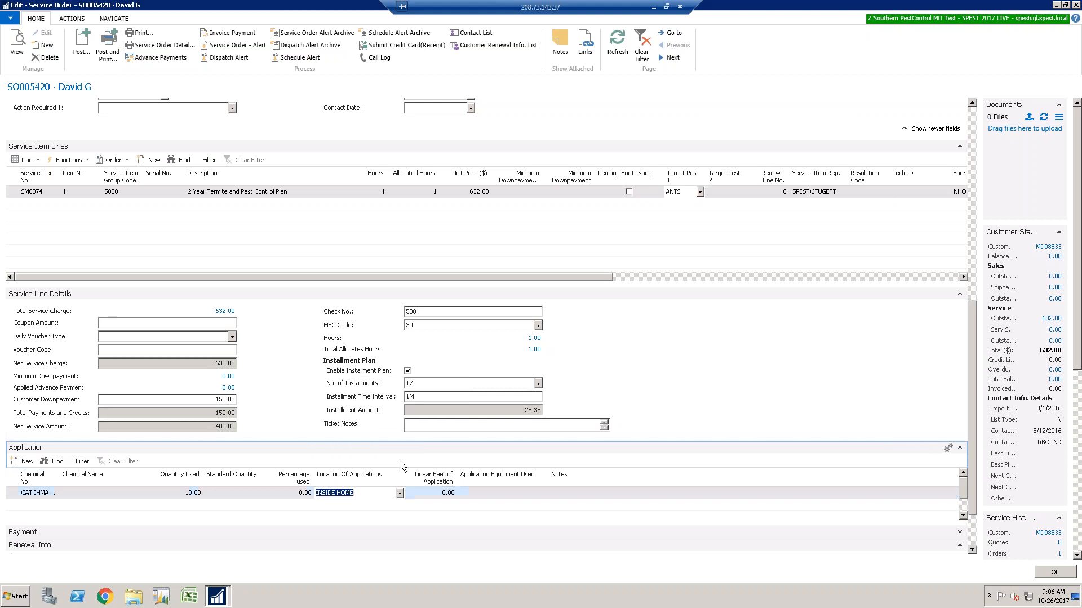
pyautogui.click(478, 497)
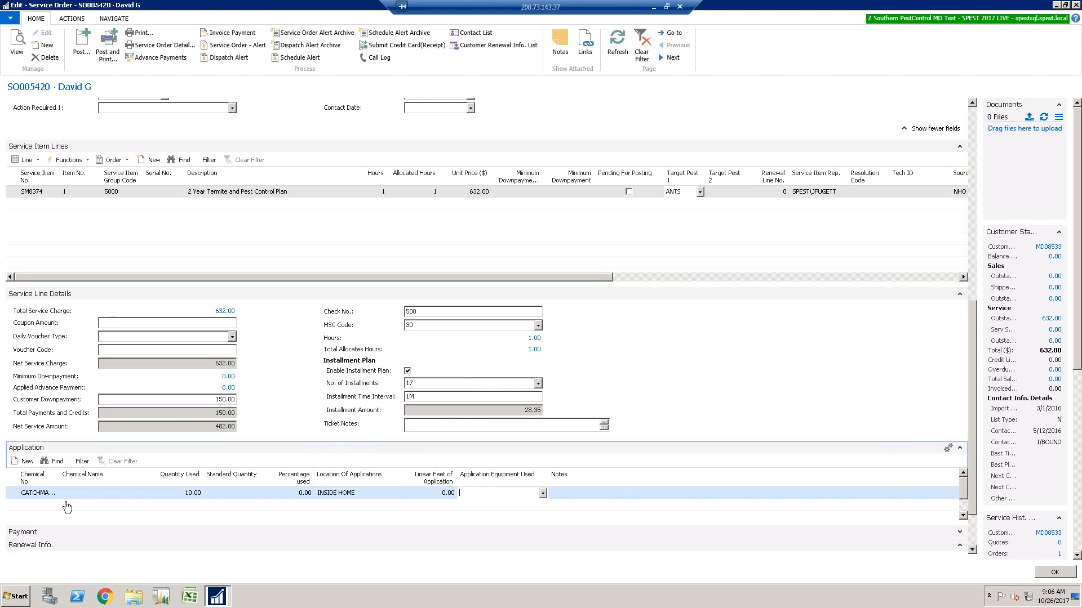
# Add a TALSTAR-P line to the order's chemical applications with a quantity used of 3.
pyautogui.click(22, 504)
pyautogui.click(53, 505)
pyautogui.moveTo(162, 397); pyautogui.dragTo(167, 462)
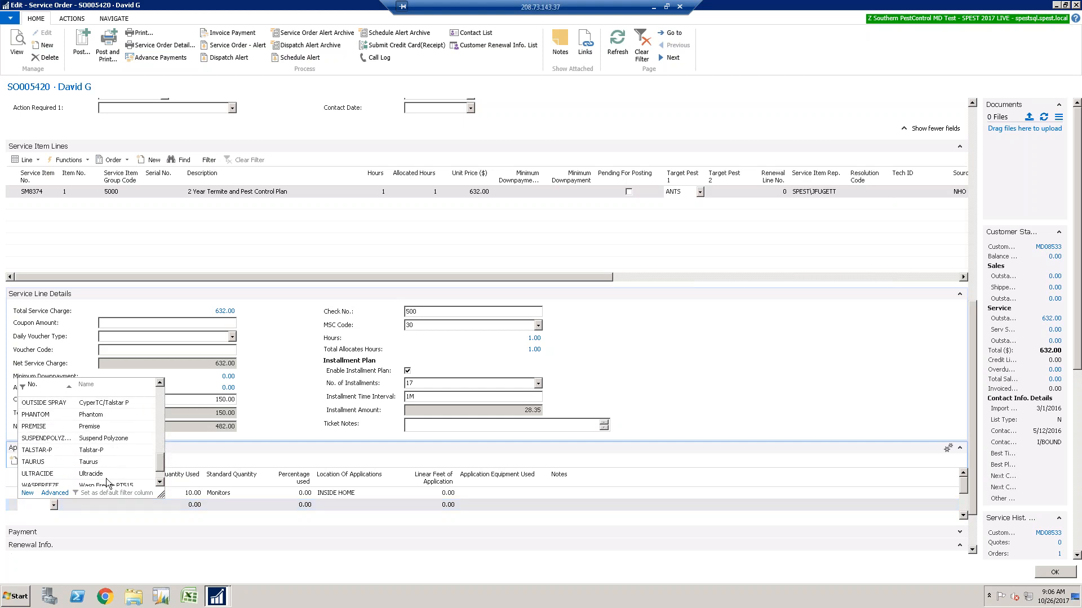
pyautogui.click(48, 451)
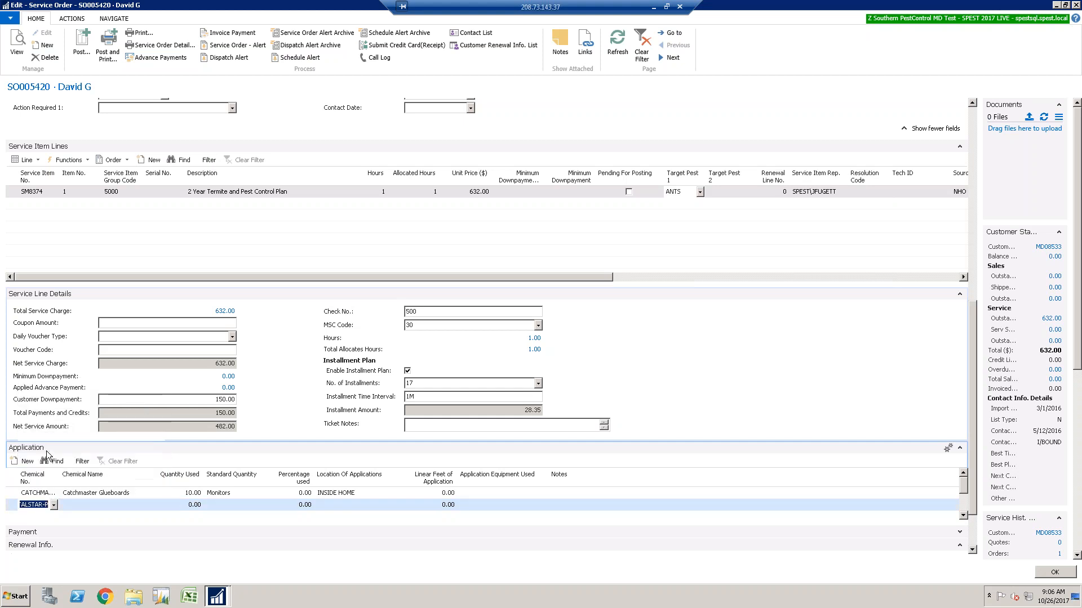
pyautogui.click(119, 508)
pyautogui.press('Tab')
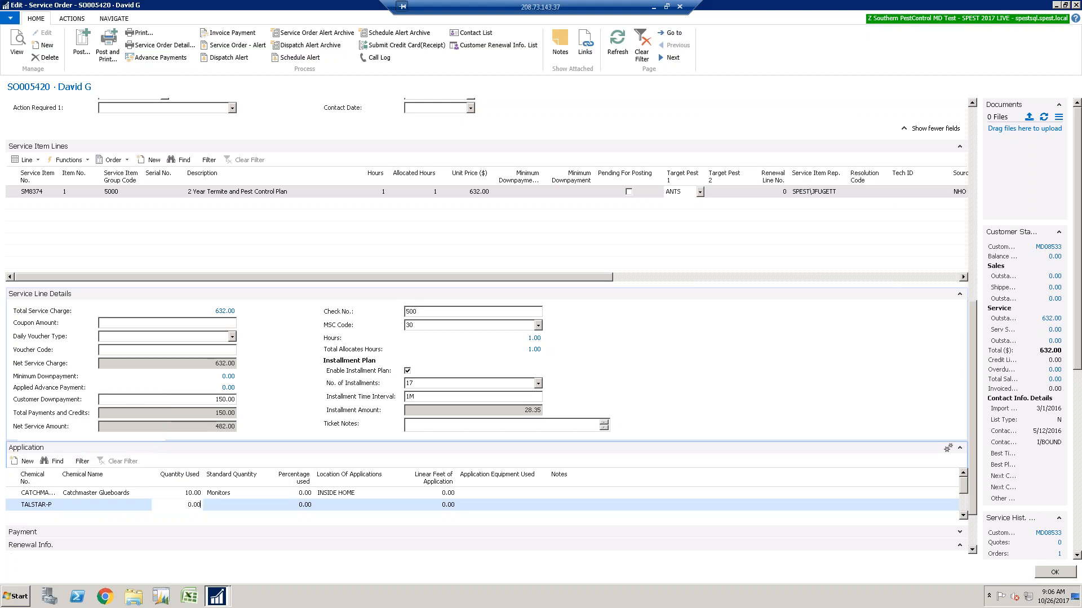
pyautogui.click(219, 510)
pyautogui.click(180, 505)
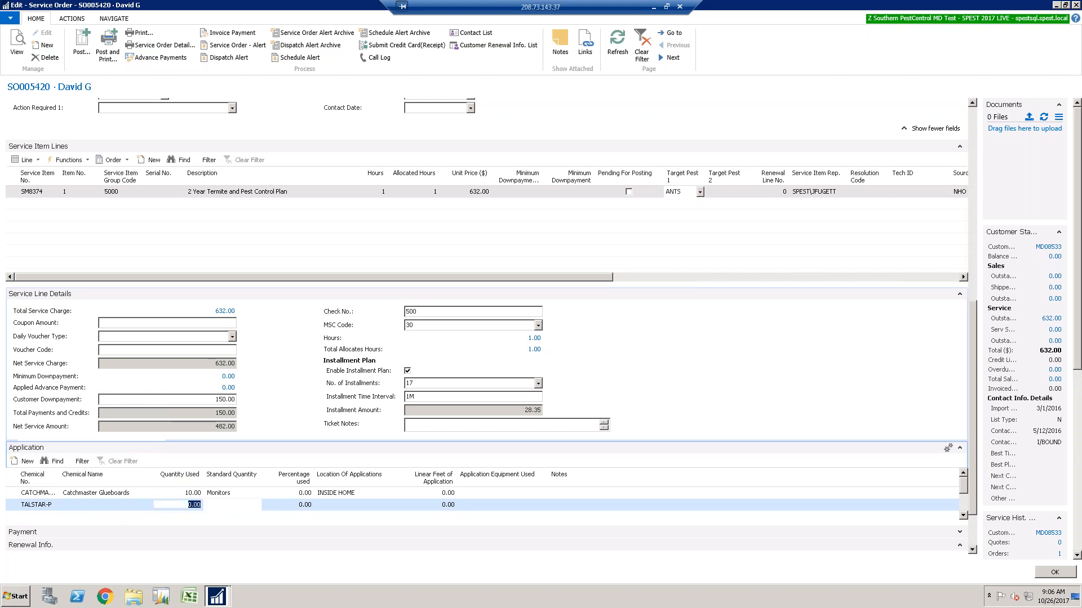
pyautogui.write('3')
pyautogui.press('Tab')
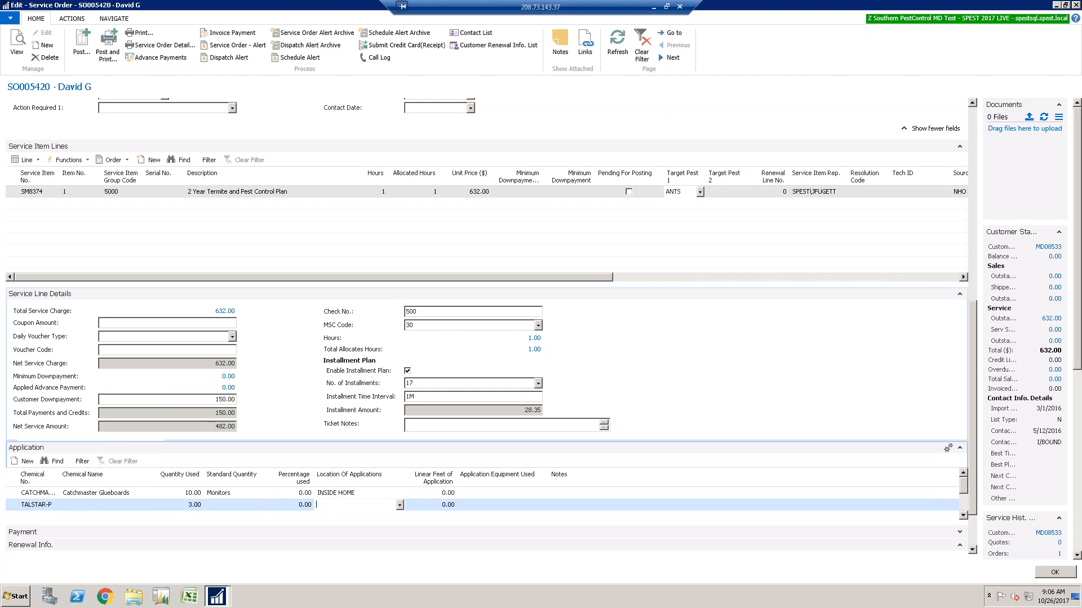
# Set the location of application for the TALSTAR-P line to PERIMETER.
pyautogui.click(399, 505)
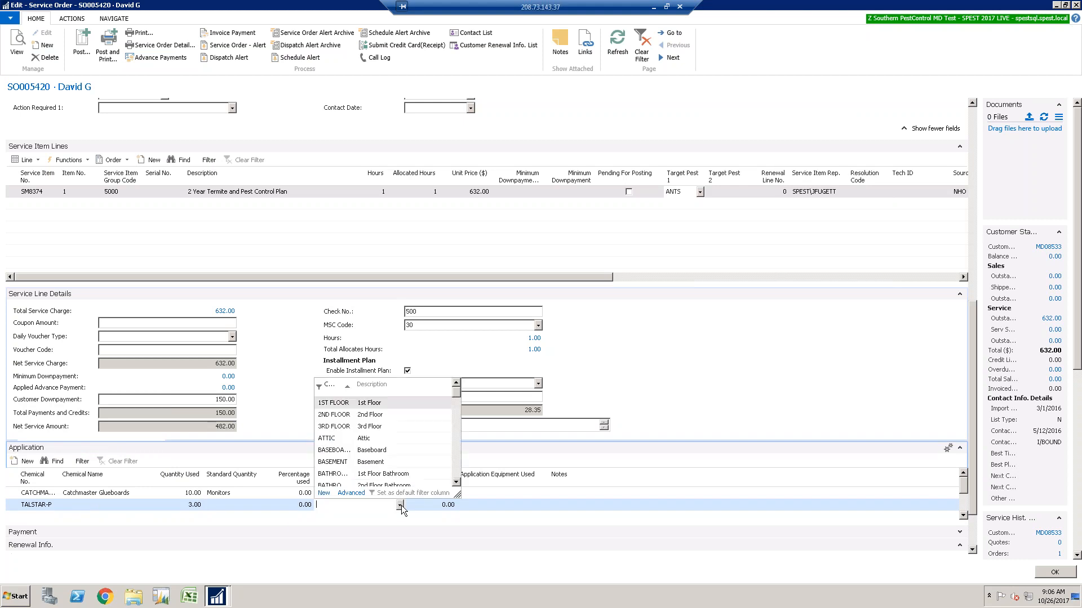
pyautogui.click(456, 475)
pyautogui.click(456, 475)
pyautogui.click(456, 475)
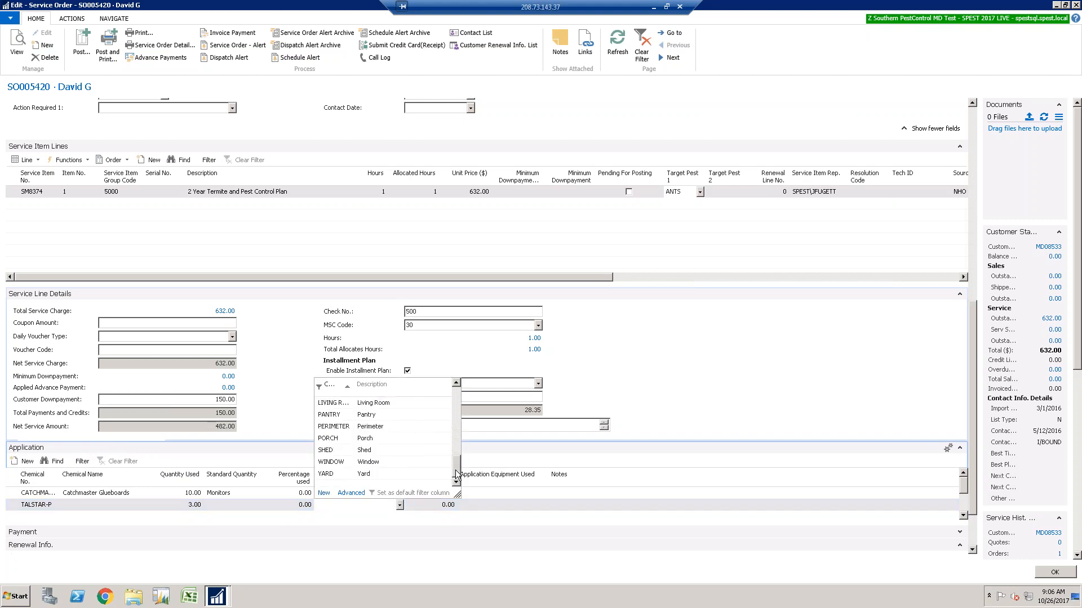
pyautogui.click(456, 384)
pyautogui.click(456, 384)
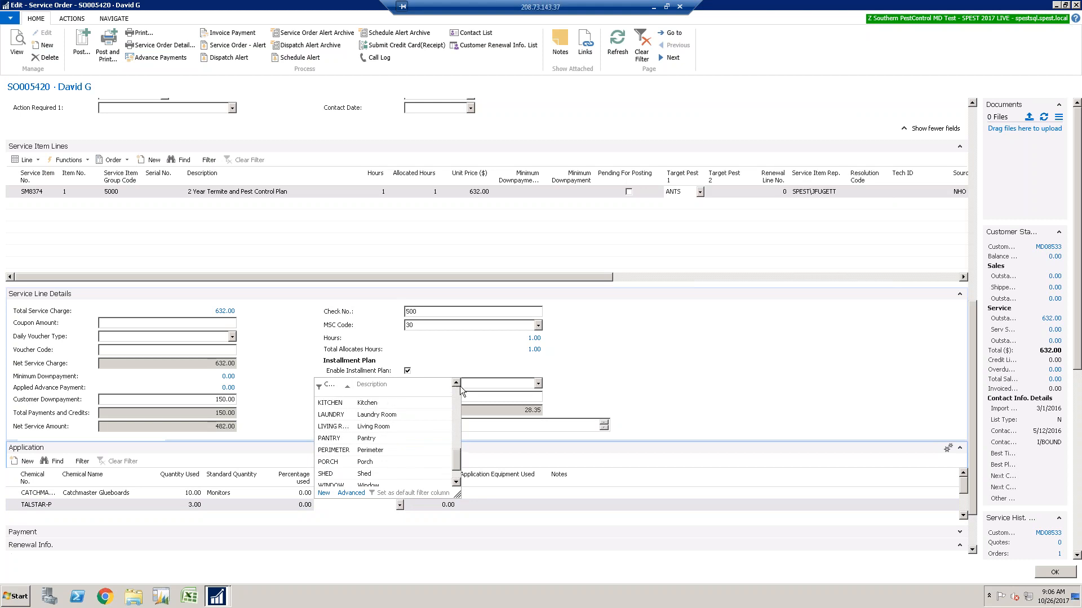
pyautogui.click(457, 482)
pyautogui.click(457, 384)
pyautogui.click(456, 384)
pyautogui.click(456, 384)
pyautogui.click(457, 385)
pyautogui.click(456, 384)
pyautogui.click(456, 385)
pyautogui.click(456, 384)
pyautogui.click(457, 384)
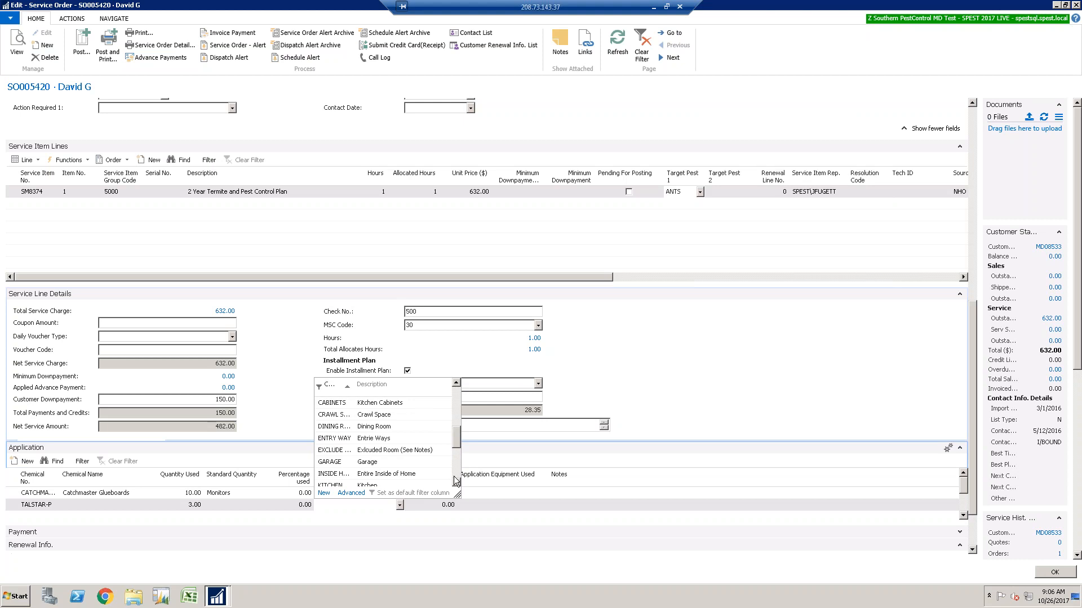
pyautogui.click(457, 395)
pyautogui.click(457, 395)
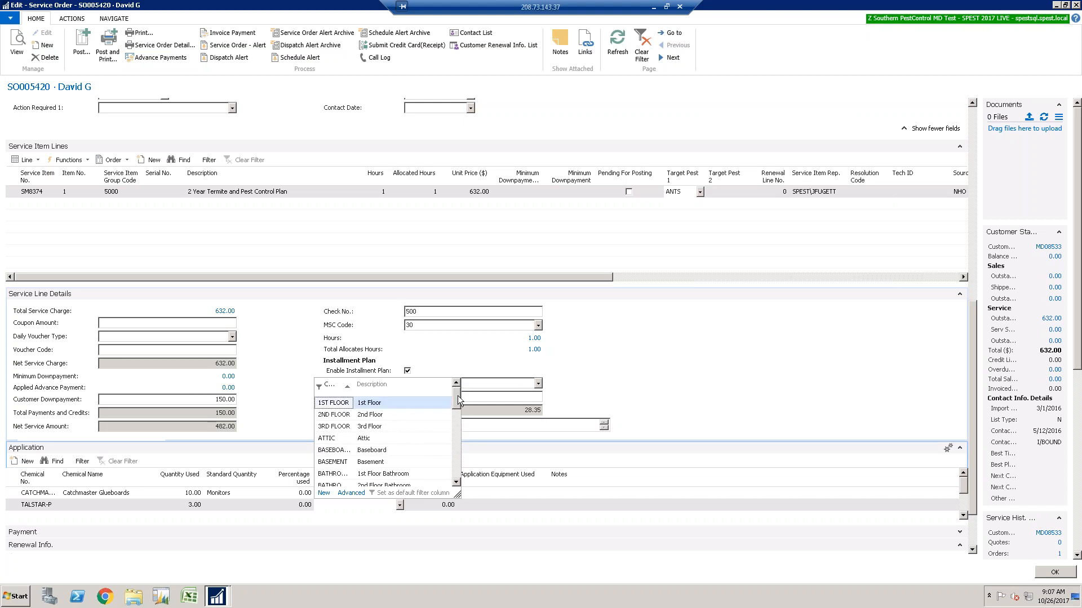
pyautogui.moveTo(454, 403); pyautogui.dragTo(455, 465)
pyautogui.click(341, 453)
# Set the TALSTAR-P line's linear feet of application to 200 and its application equipment used to BPS.
pyautogui.click(459, 505)
pyautogui.hotkey('shift', 'Tab')
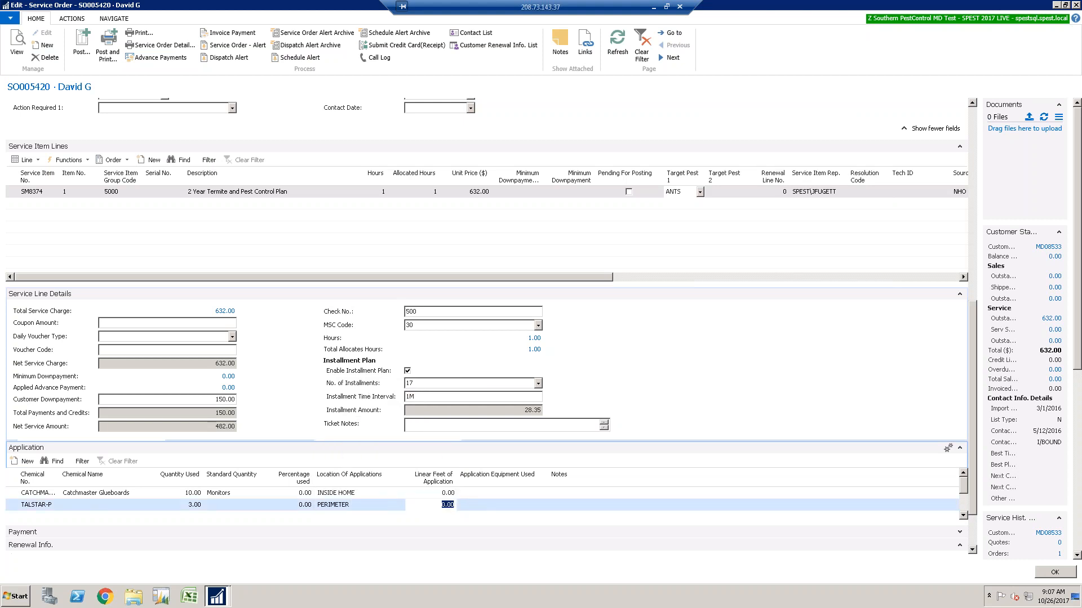
pyautogui.write('200')
pyautogui.press('Tab')
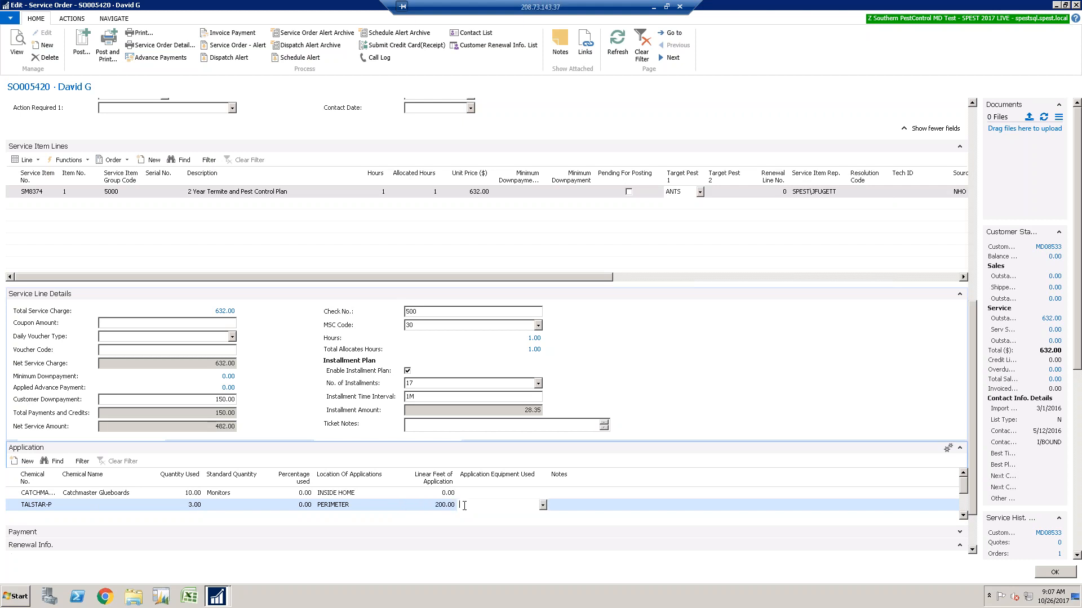
pyautogui.click(542, 505)
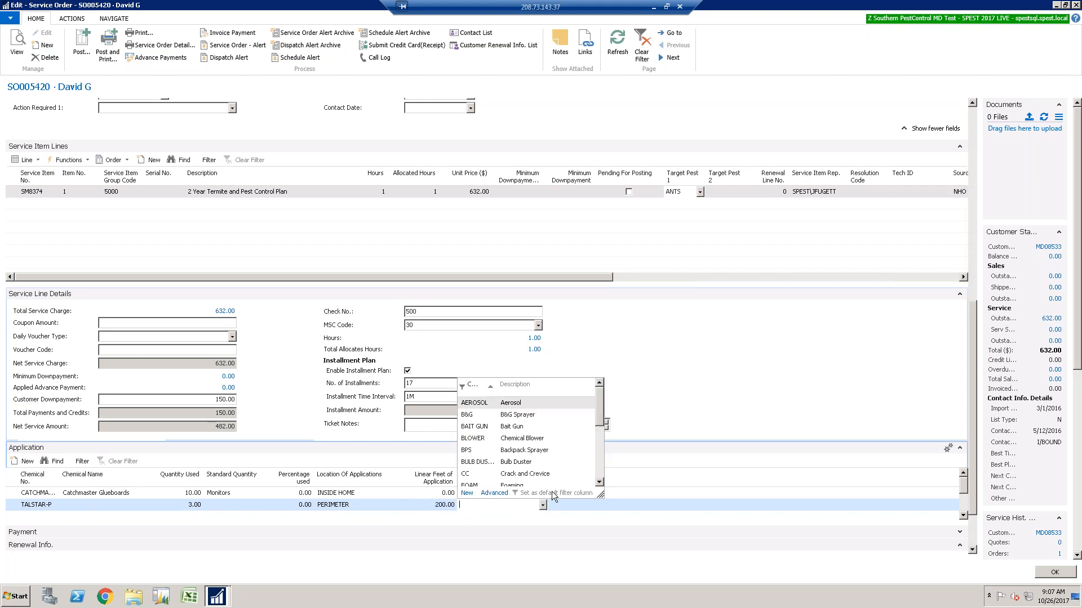
pyautogui.click(485, 449)
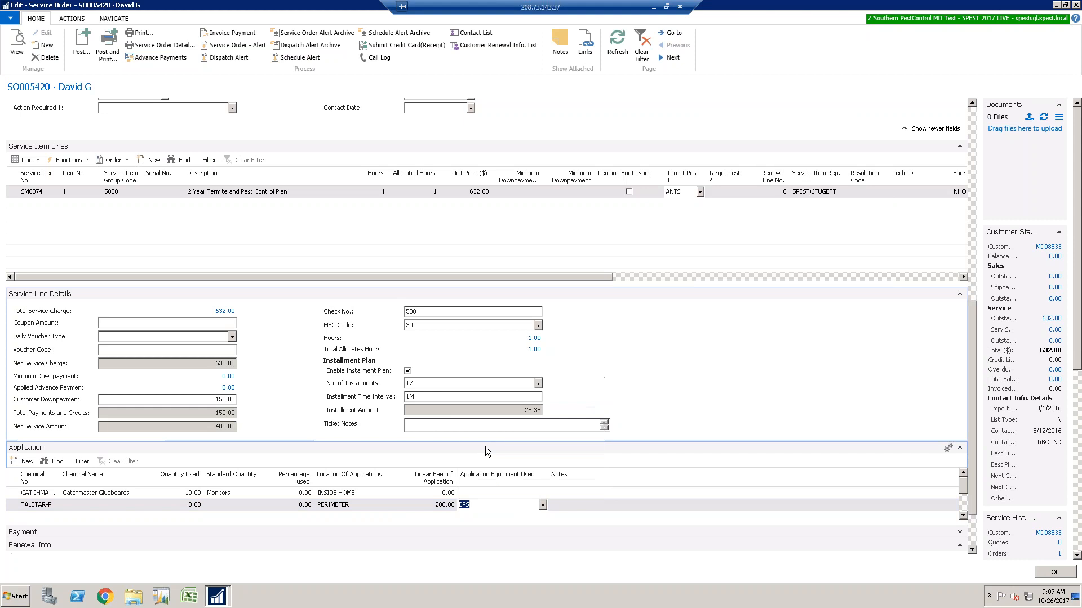
# Enter "Sample note" as the note on the TALSTAR-P application line.
pyautogui.click(569, 509)
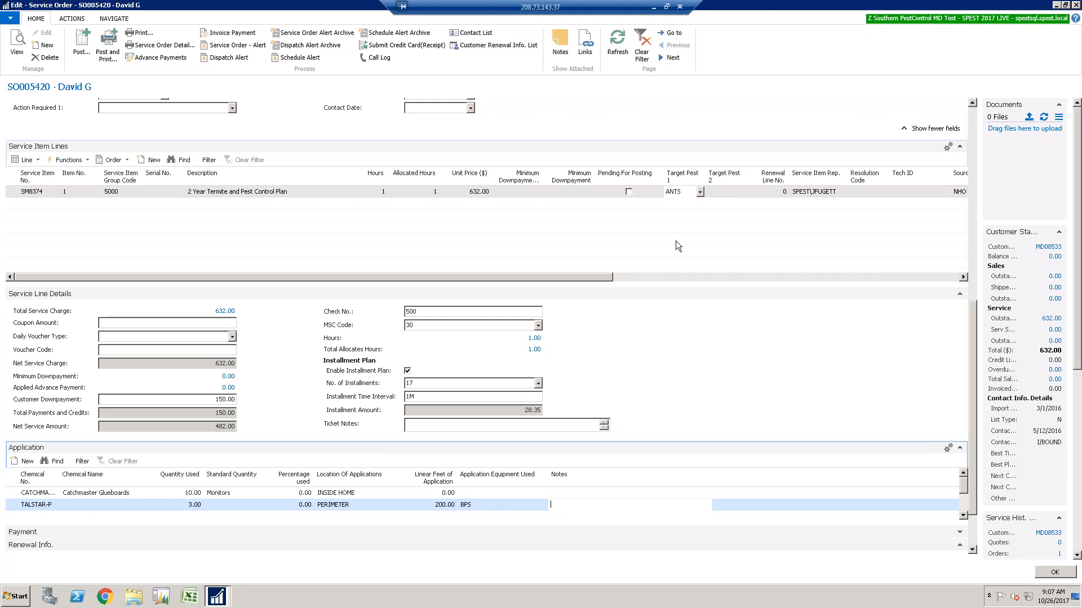
pyautogui.moveTo(601, 276); pyautogui.dragTo(641, 276)
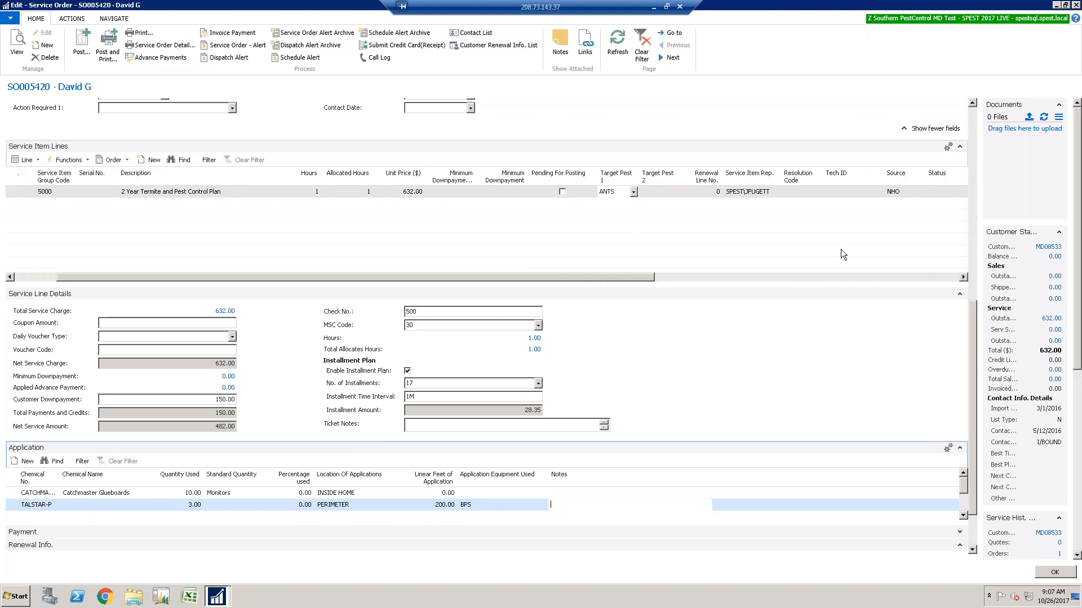
pyautogui.moveTo(904, 194)
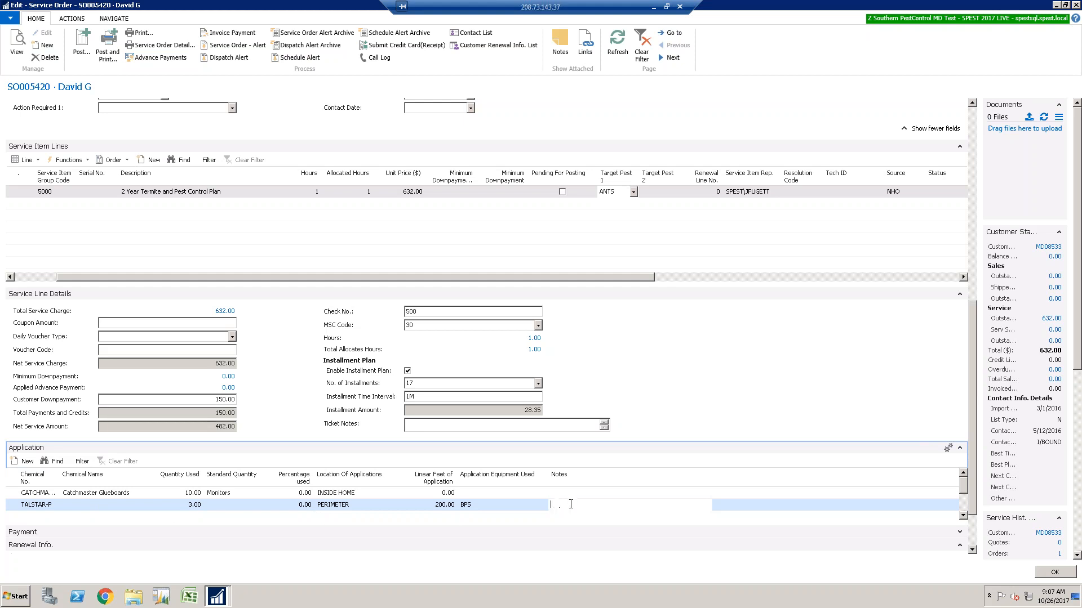
pyautogui.write('Sample note')
# Enter "No termite activity" in the service order's General Notes.
pyautogui.click(975, 292)
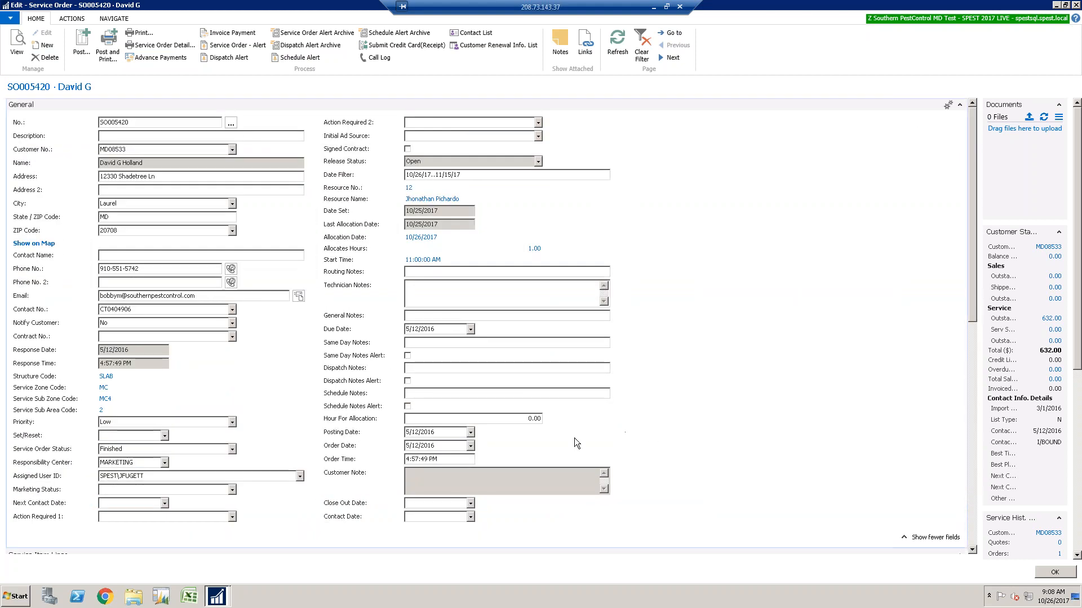
pyautogui.click(448, 315)
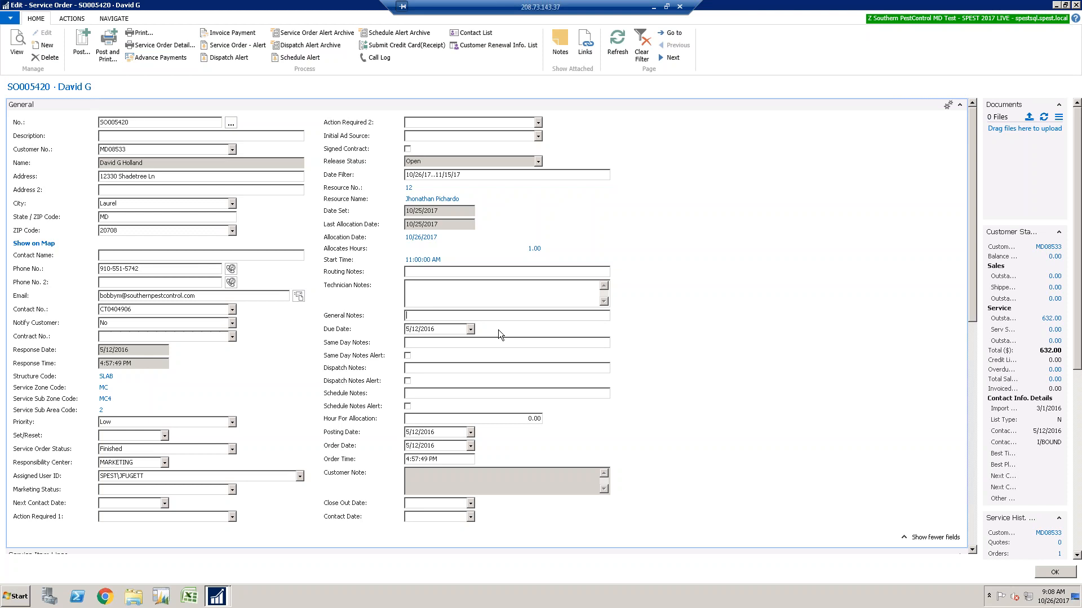
pyautogui.write('Samp')
pyautogui.press('BackSpace')
pyautogui.press('BackSpace')
pyautogui.write('Sa')
pyautogui.press('BackSpace')
pyautogui.press('BackSpace')
# Review the order's service item line, service line details and chemical application lines.
pyautogui.moveTo(971, 315); pyautogui.dragTo(972, 384)
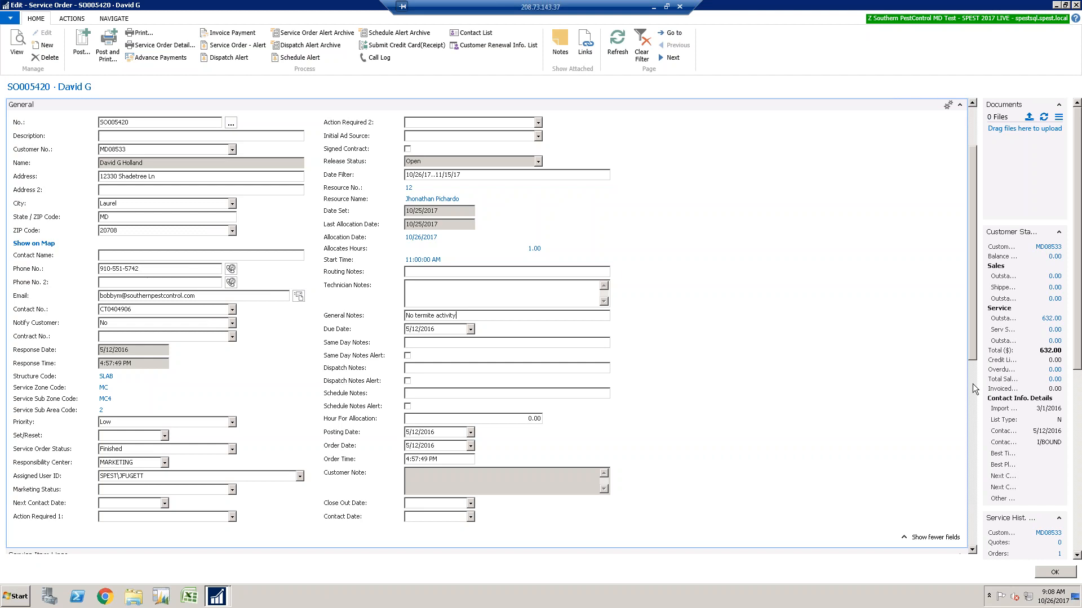
pyautogui.click(972, 550)
pyautogui.scroll(-3, 975, 555)
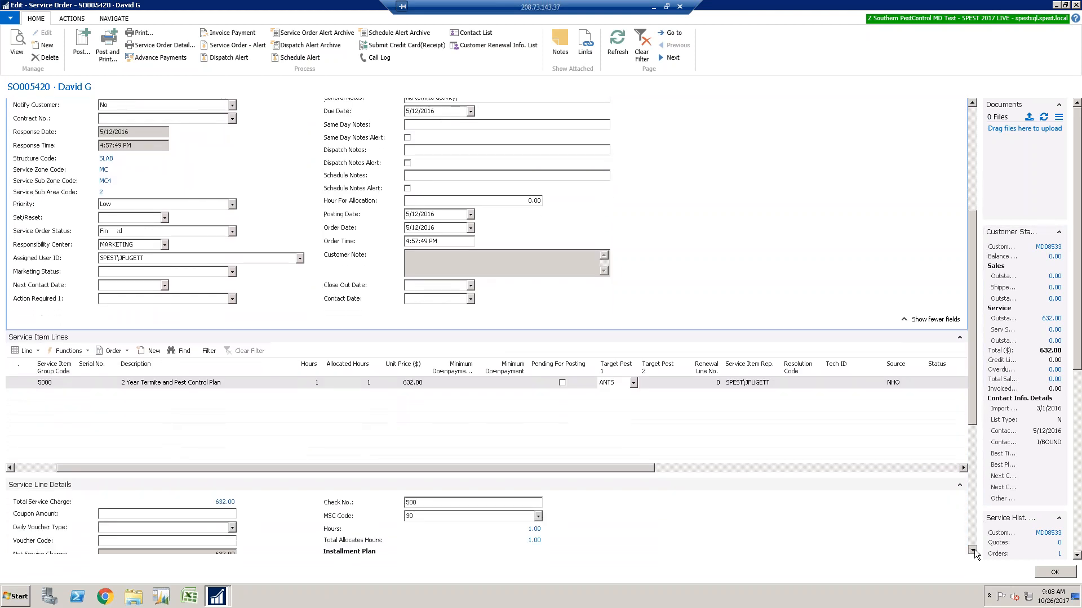
pyautogui.moveTo(972, 426); pyautogui.dragTo(972, 477)
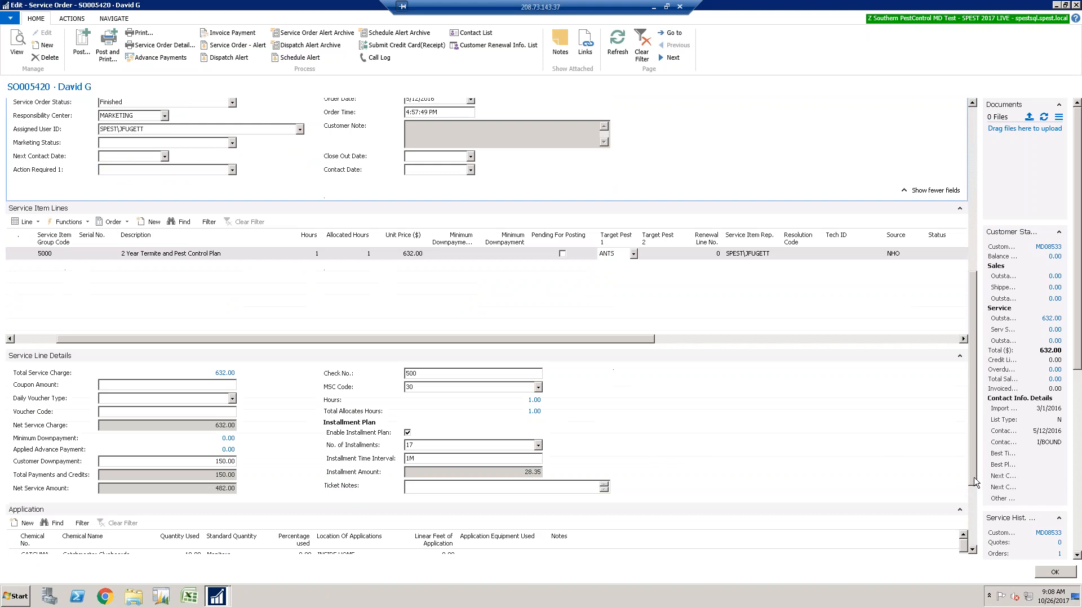
pyautogui.click(972, 551)
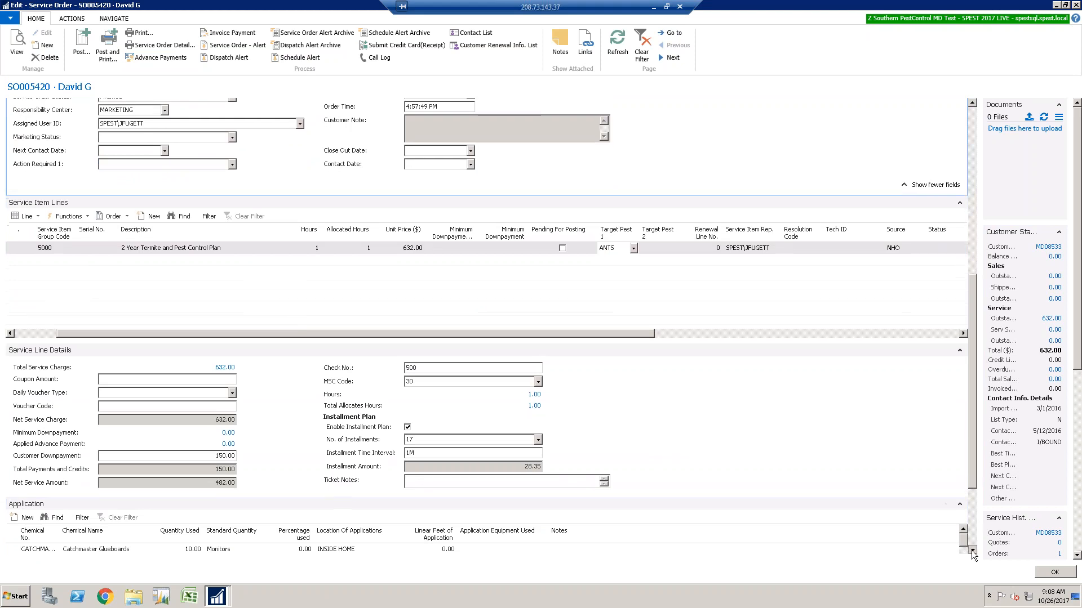
pyautogui.click(972, 551)
pyautogui.click(972, 551)
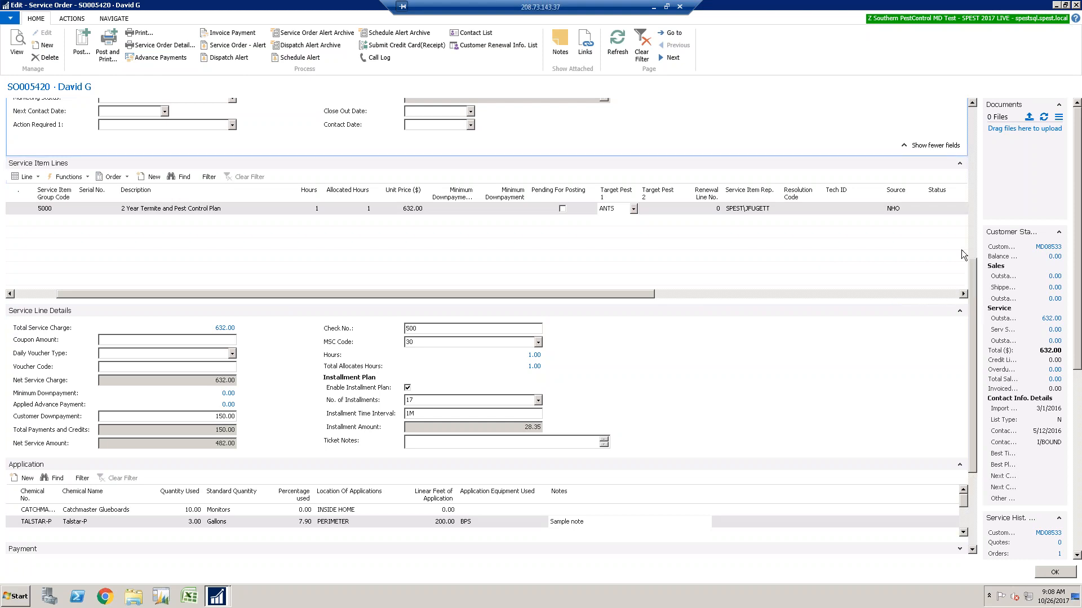
pyautogui.scroll(5, 961, 149)
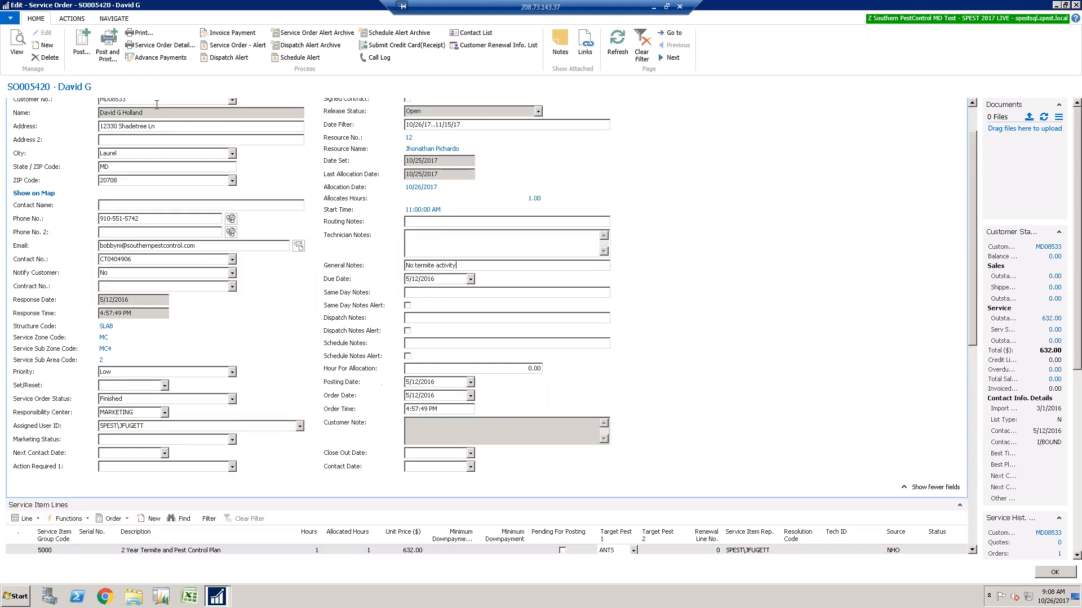
# Post the service order as Ship and Invoice, continuing without a price adjustment and declining to open the posted invoice.
pyautogui.click(83, 53)
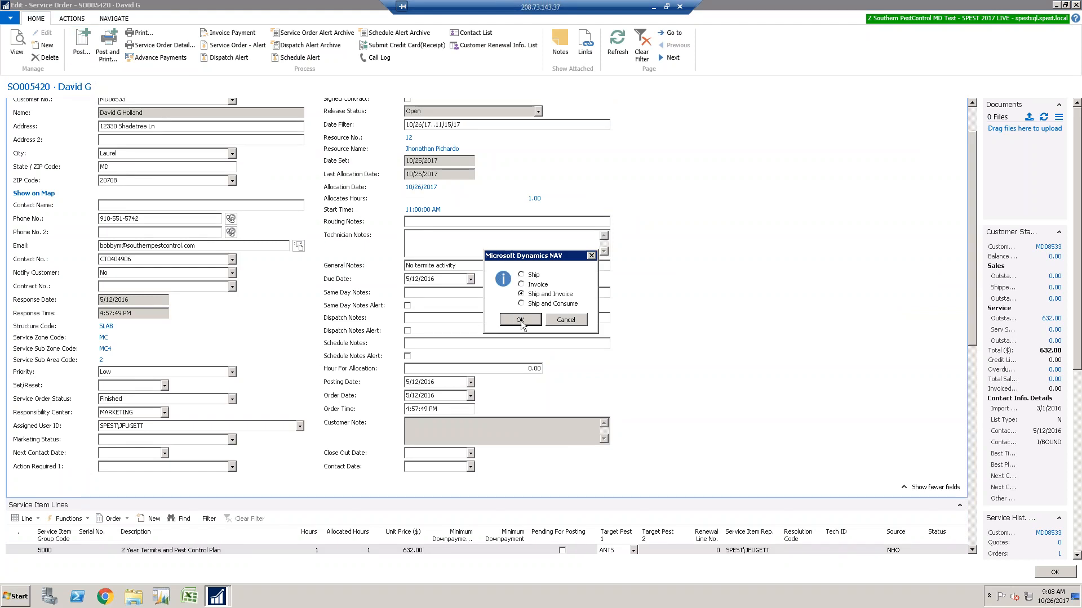
pyautogui.click(520, 320)
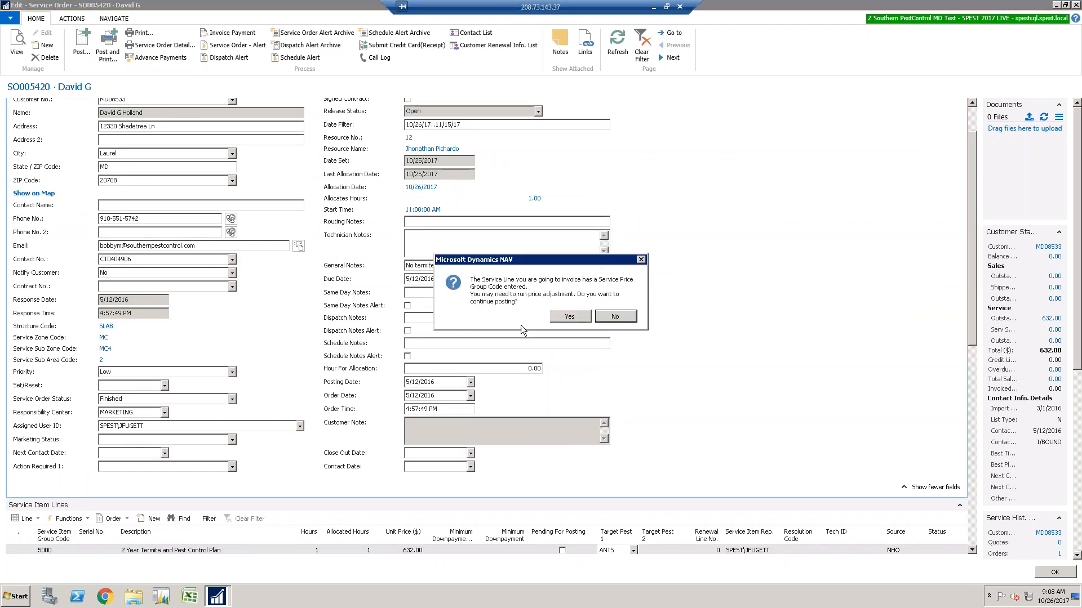
pyautogui.click(569, 319)
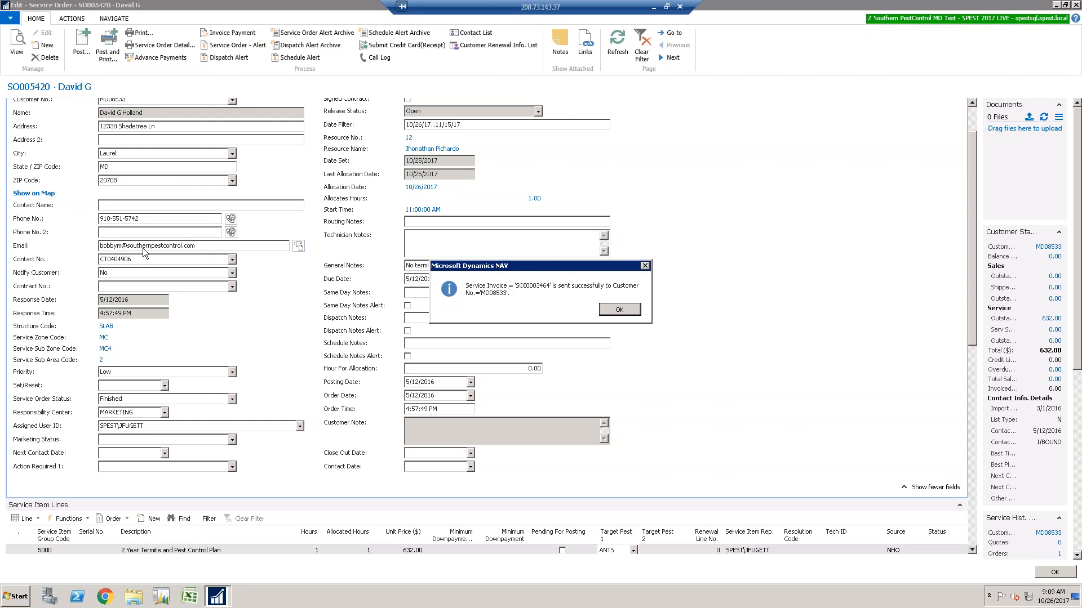
pyautogui.click(618, 310)
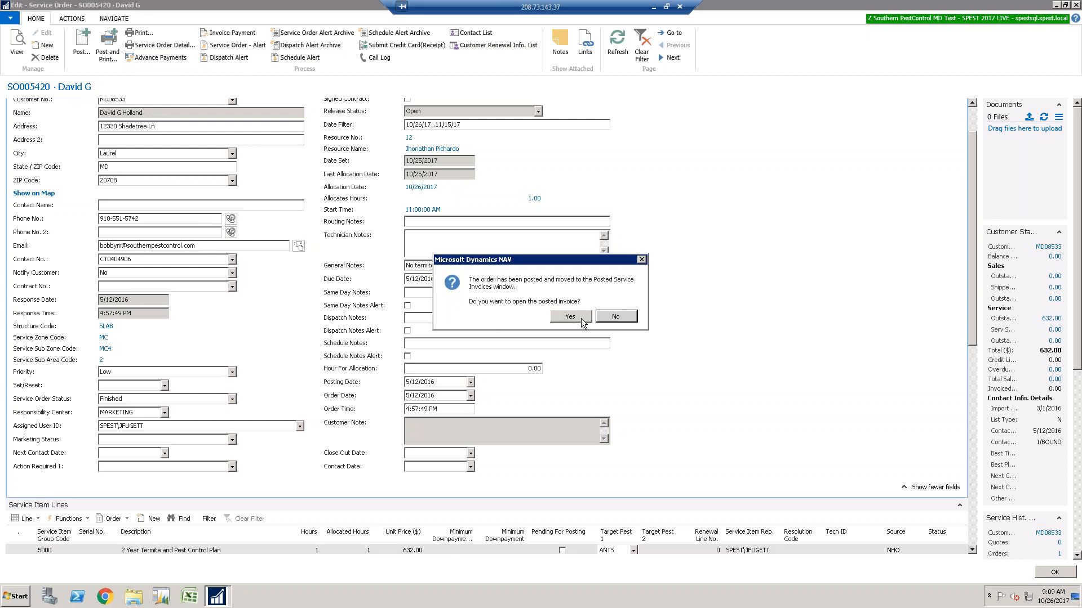
pyautogui.click(615, 317)
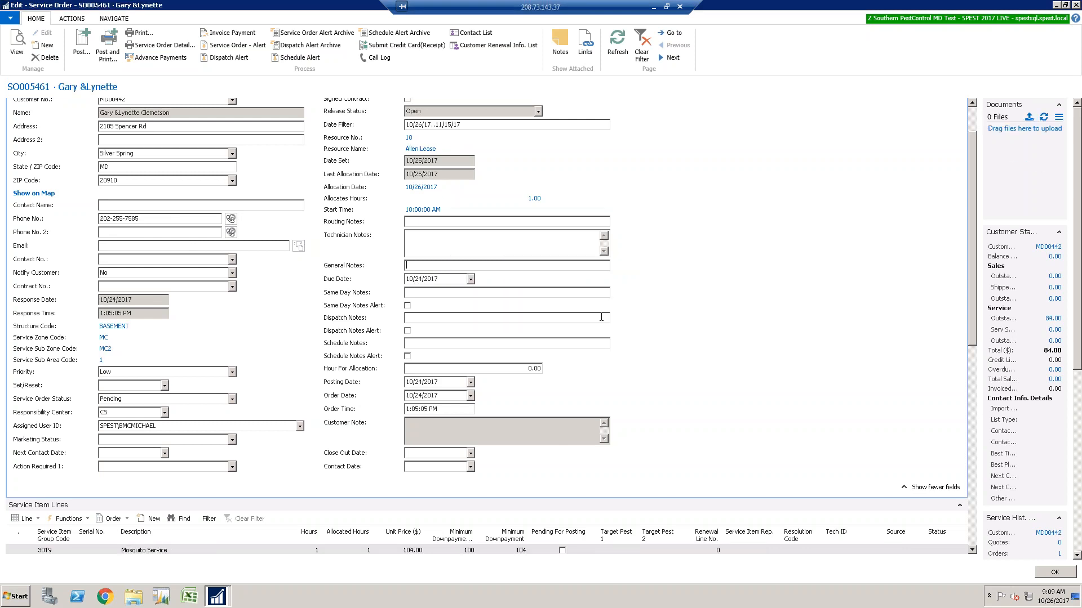
# Leave the service orders and open the customer list from the Role Center.
pyautogui.press('Escape')
pyautogui.press('Escape')
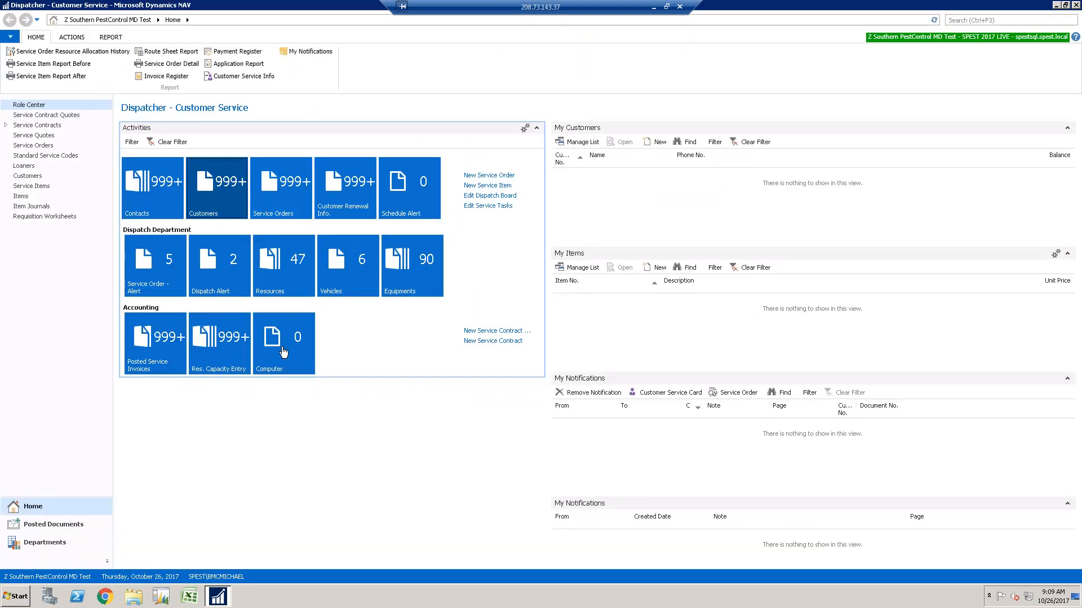
pyautogui.press('Return')
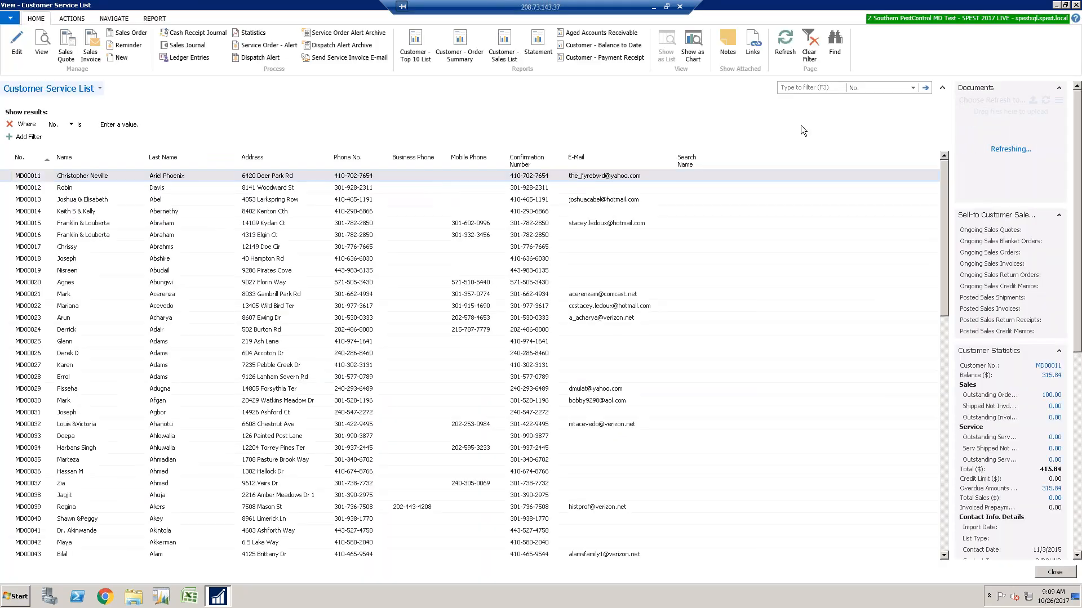
# Filter the customer list by the customer number of the posted order and open that customer's service card for editing.
pyautogui.click(797, 88)
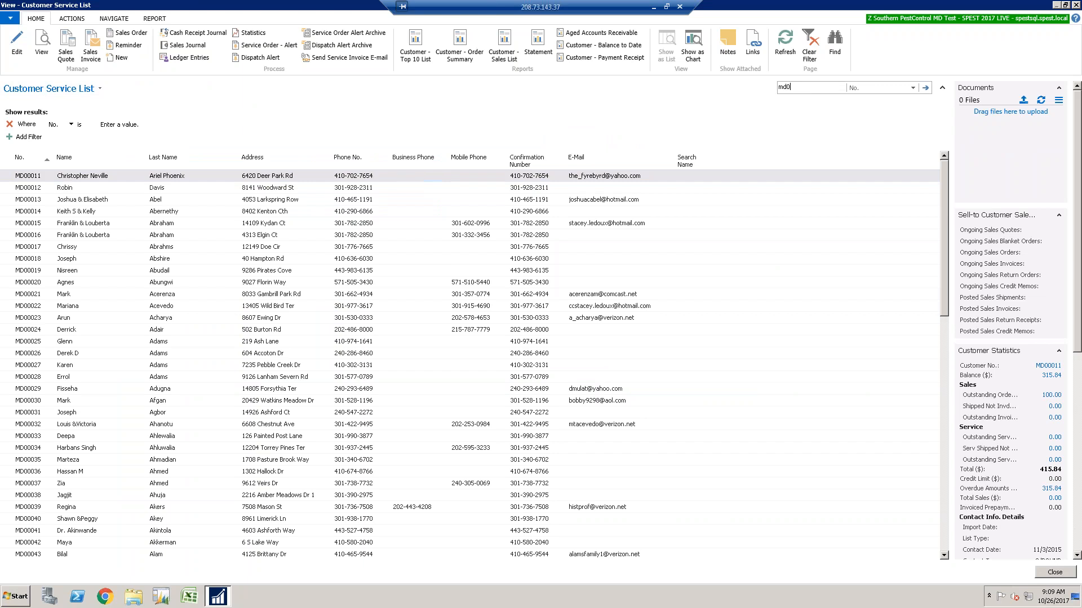
pyautogui.write('md08533')
pyautogui.press('Return')
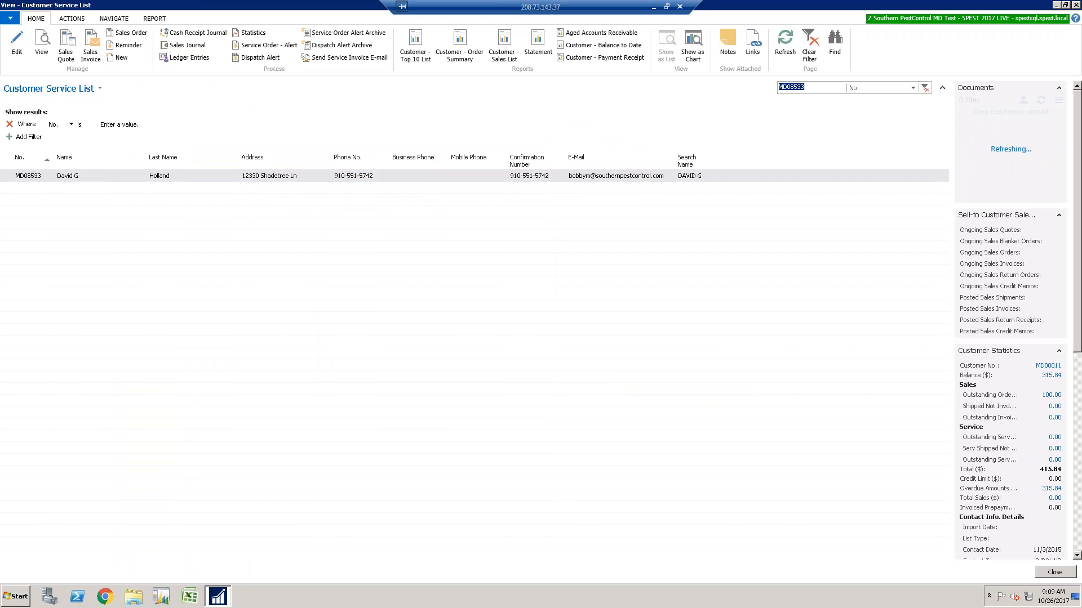
pyautogui.click(21, 40)
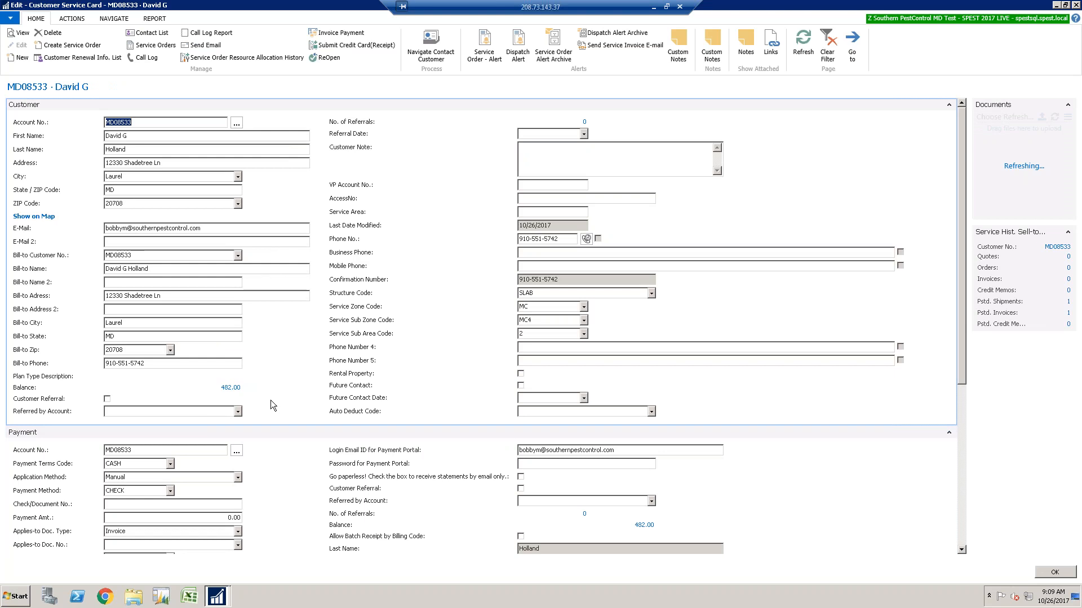
# Open the customer's posted service invoice and review its general notes, line, service line details and chemical applications.
pyautogui.click(154, 18)
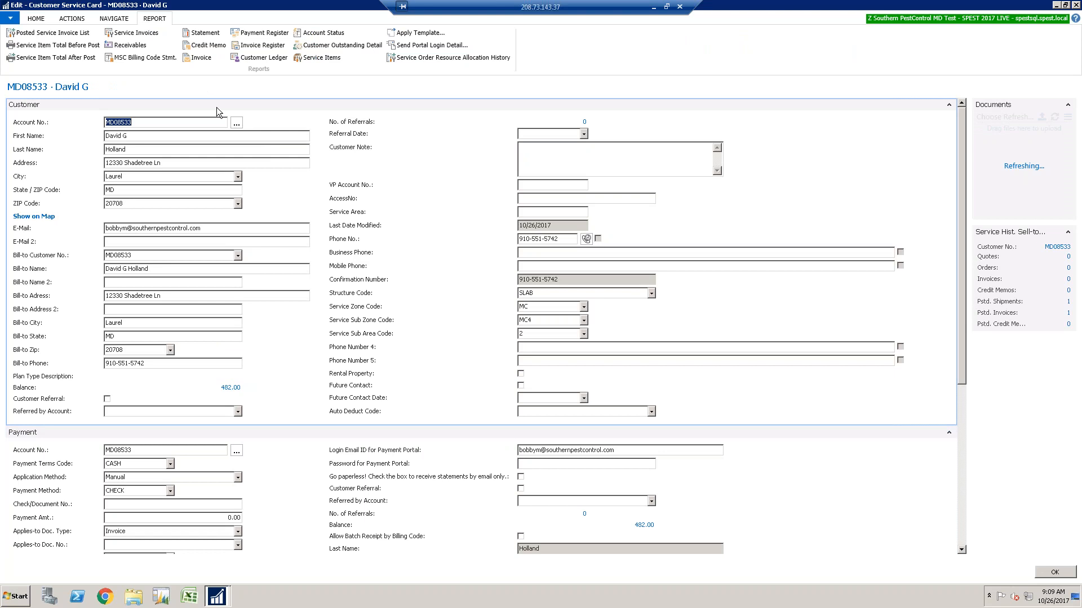
pyautogui.click(57, 32)
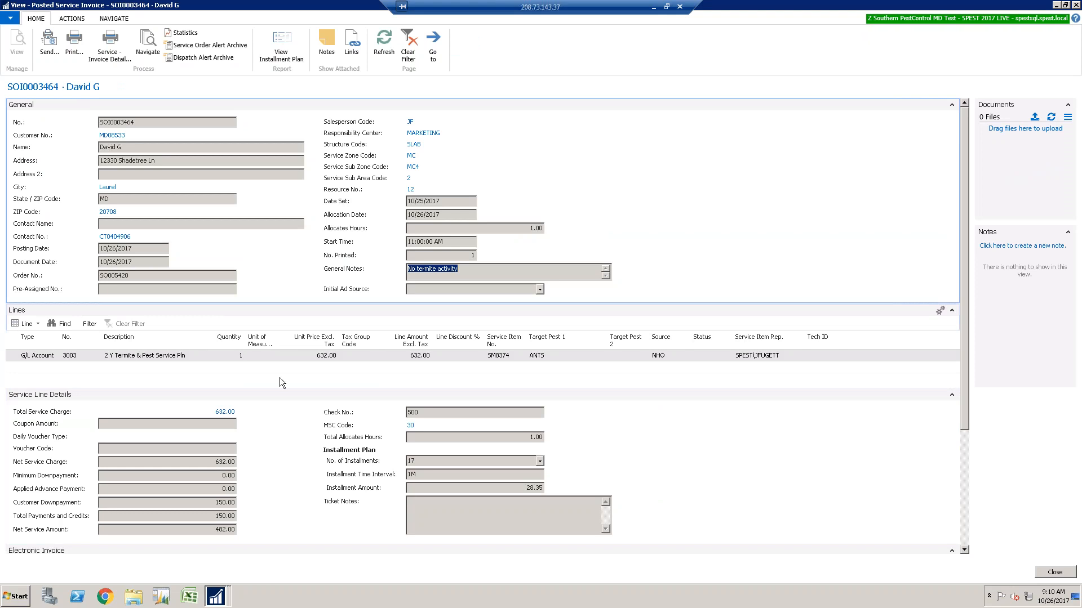
pyautogui.click(480, 275)
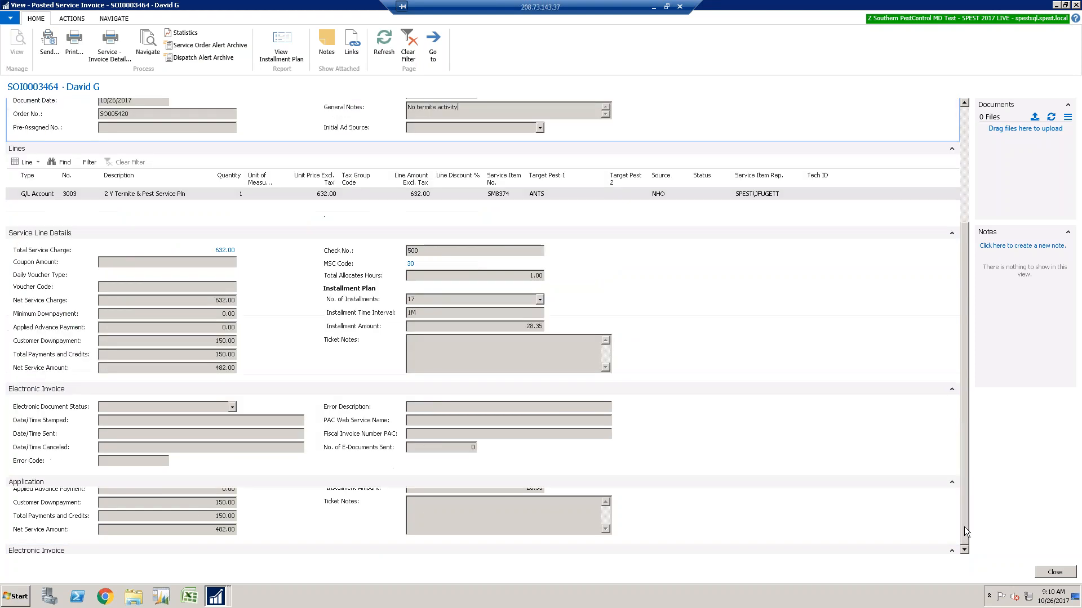
pyautogui.scroll(-3, 968, 529)
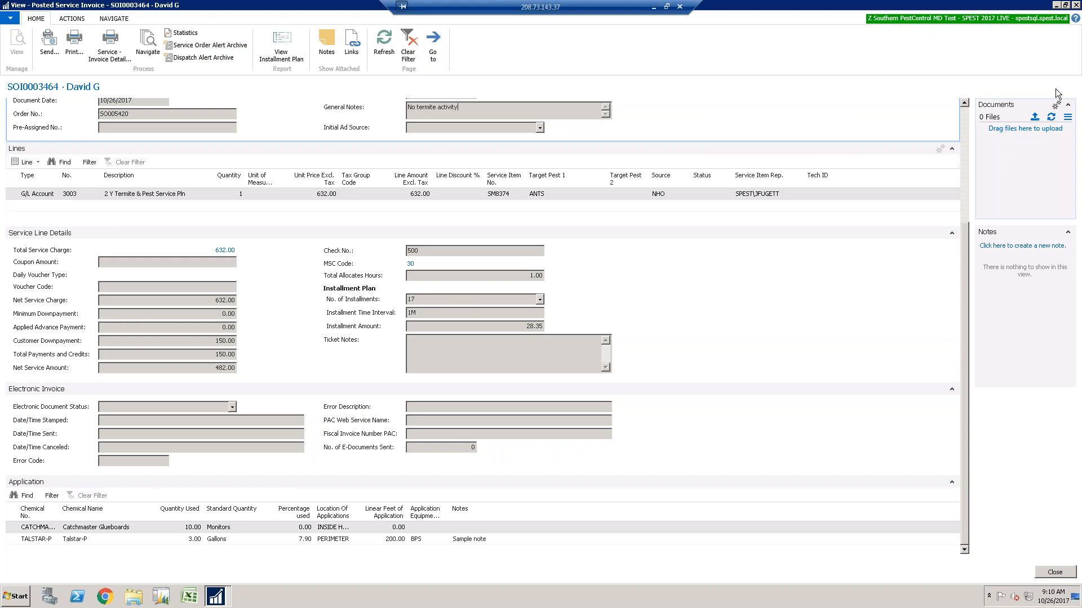
pyautogui.scroll(3, 193, 147)
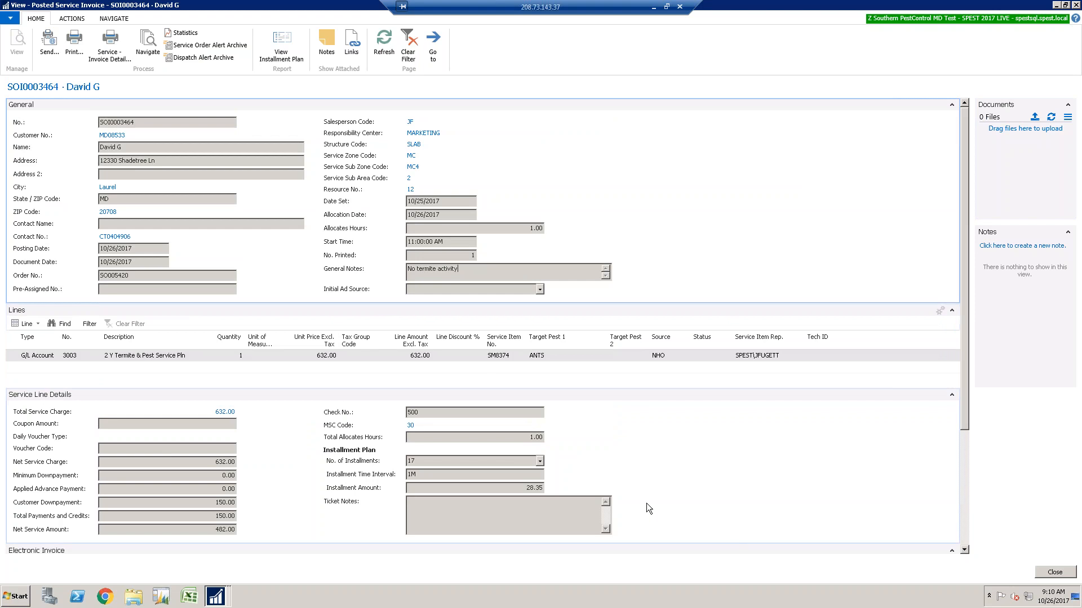
# Close the posted invoice, invoice list, customer service card and customer list to return to the Role Center.
pyautogui.click(1048, 574)
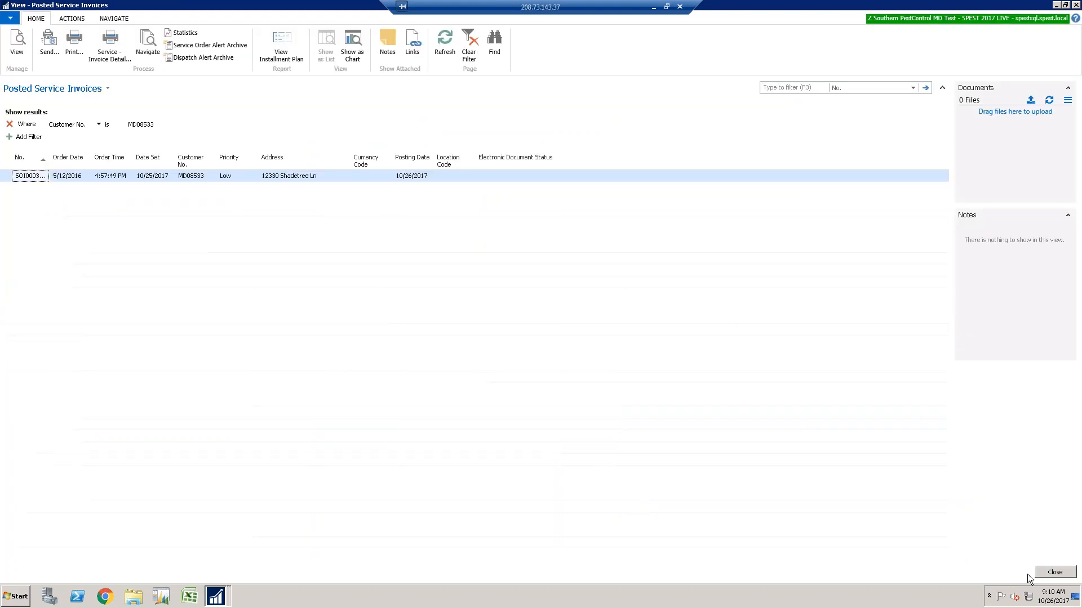
pyautogui.click(1053, 572)
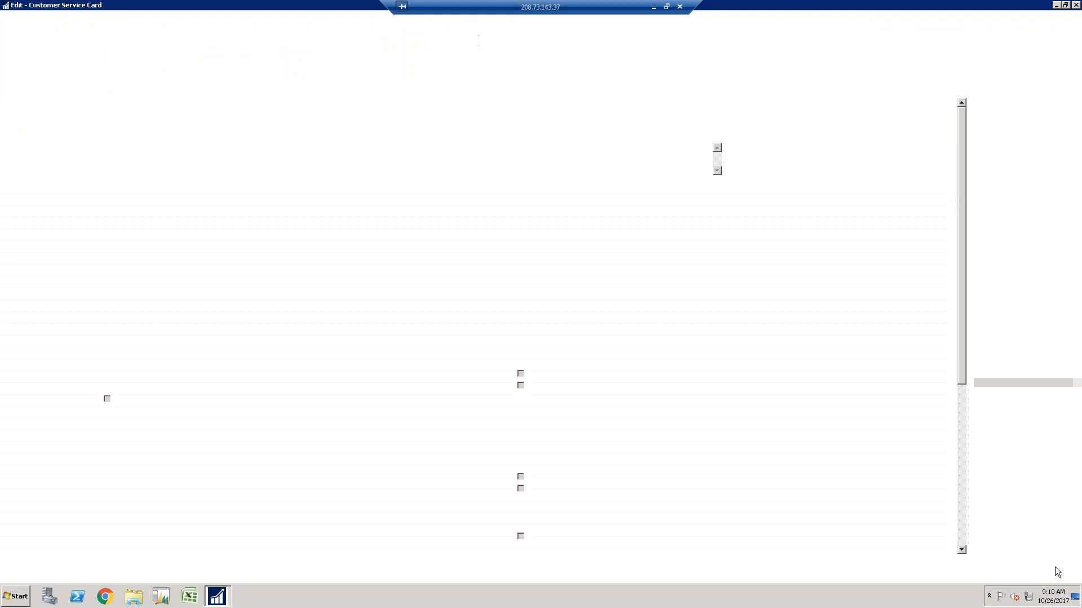
pyautogui.press('Escape')
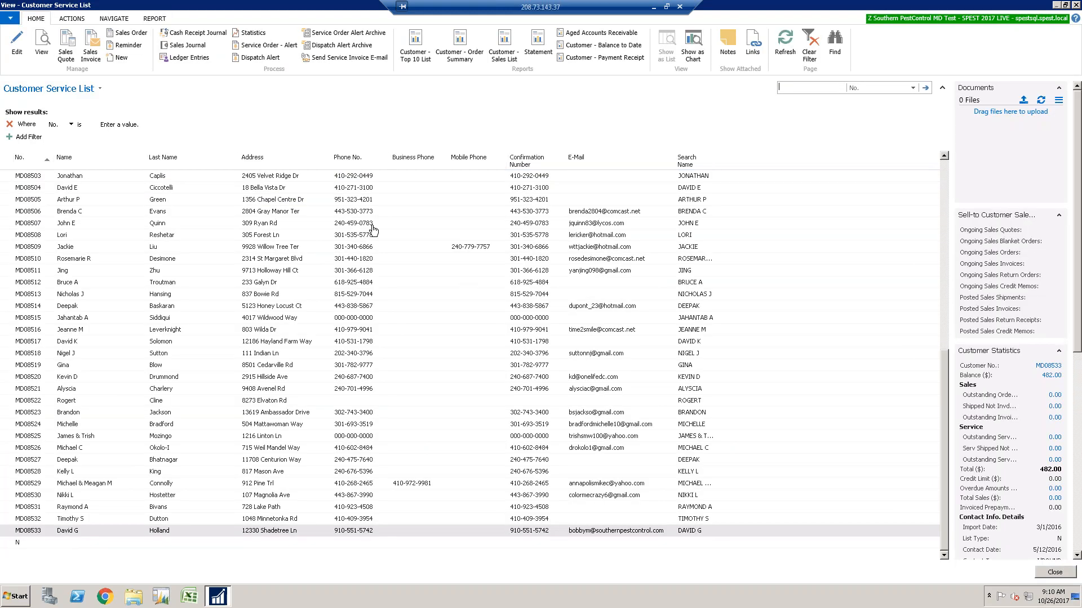
pyautogui.click(1043, 573)
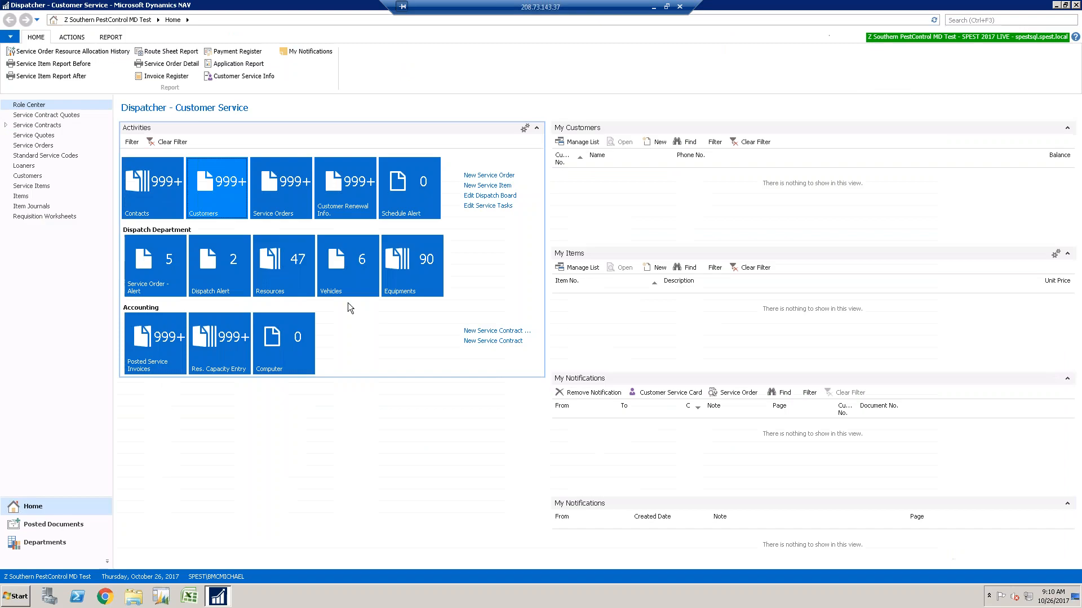
# Open the service orders list and filter it by allocation date 10/26/17.
pyautogui.click(261, 198)
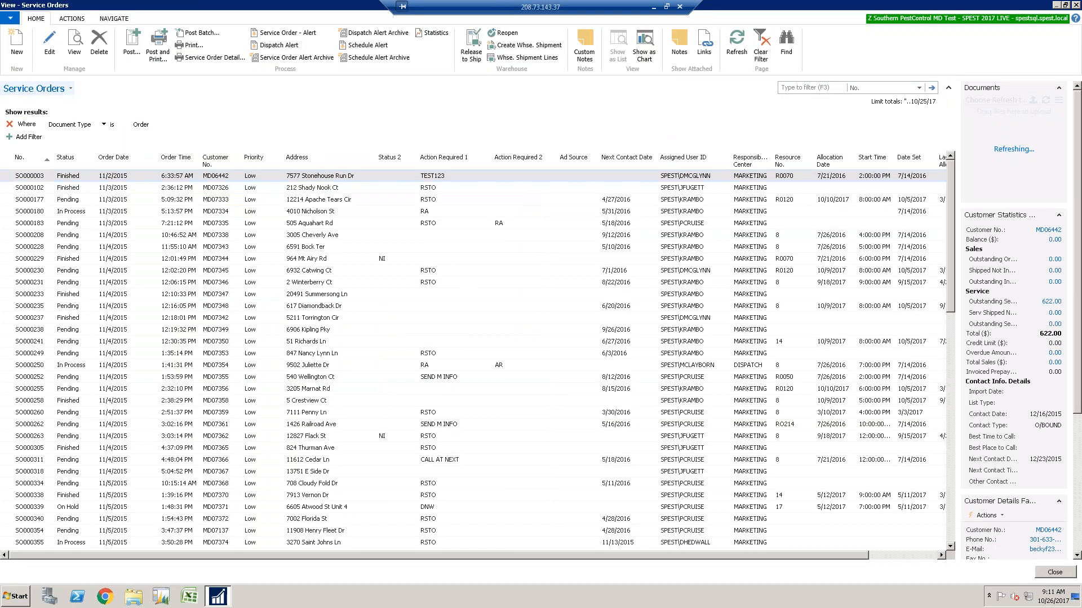
pyautogui.click(104, 125)
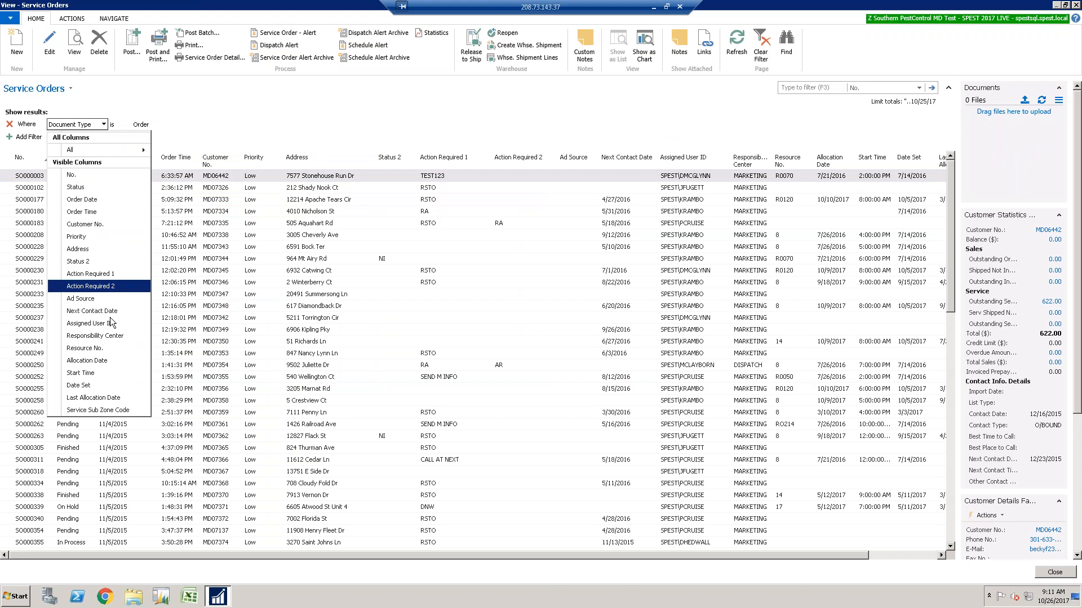
pyautogui.click(111, 366)
pyautogui.click(160, 123)
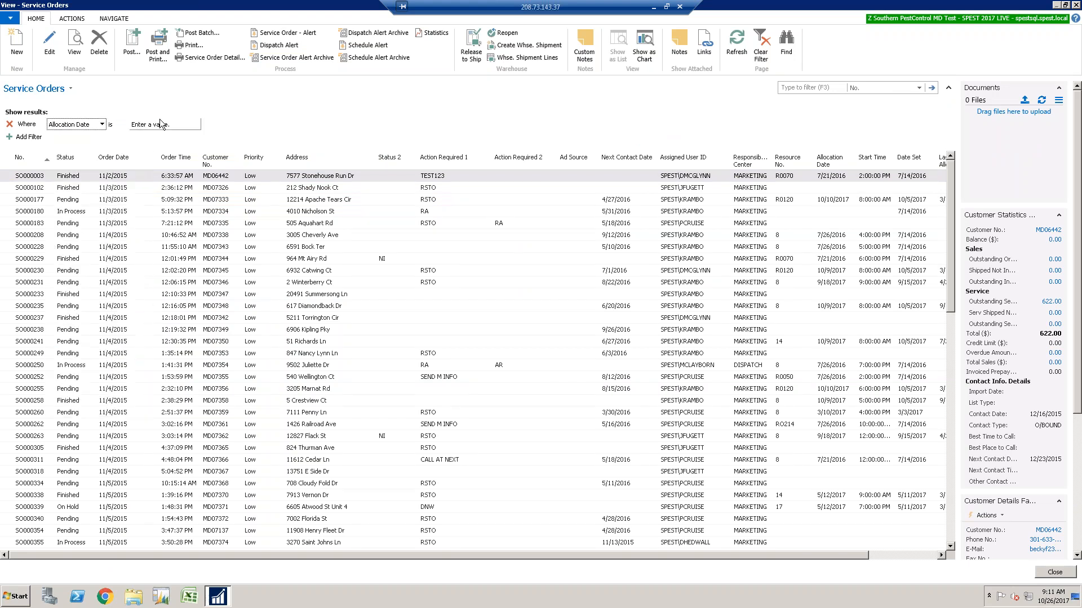
pyautogui.write('10/26/1')
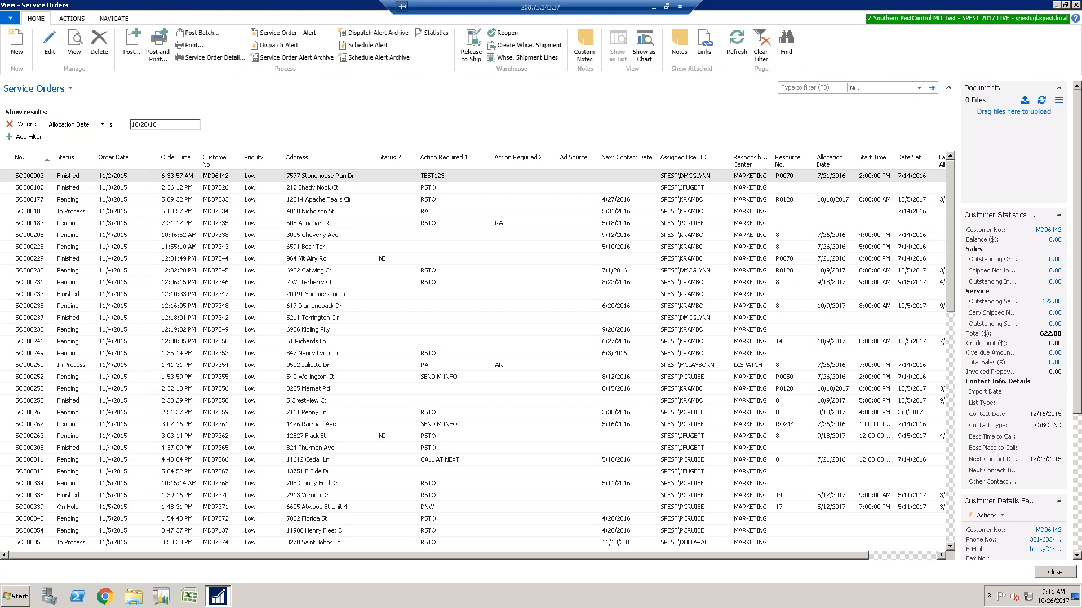
pyautogui.write('7')
pyautogui.press('Return')
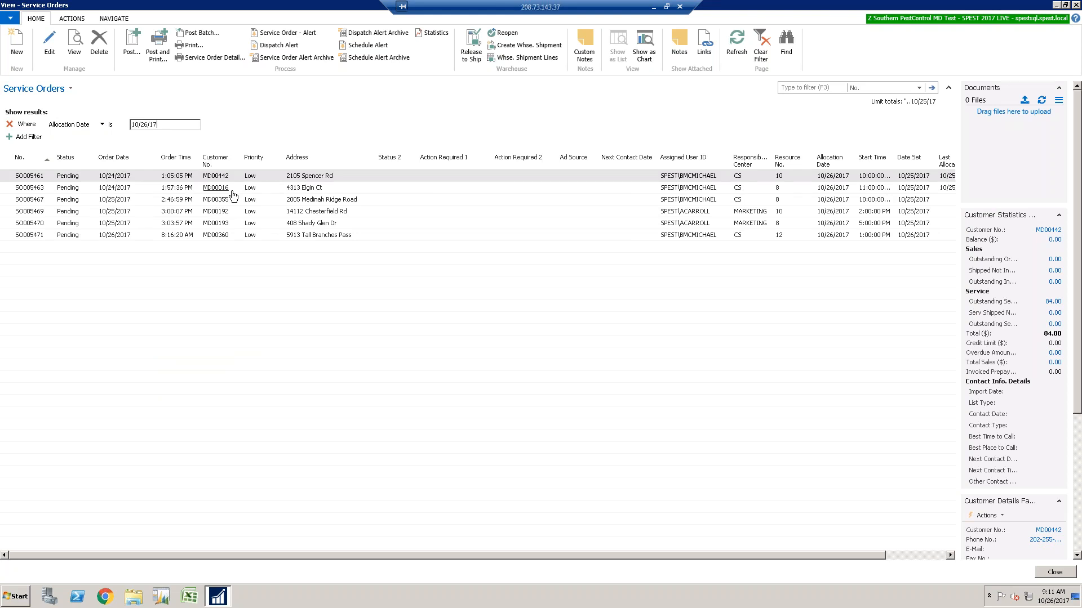
# Open the first filtered service order for editing and examine its service item lines and service line details.
pyautogui.click(49, 42)
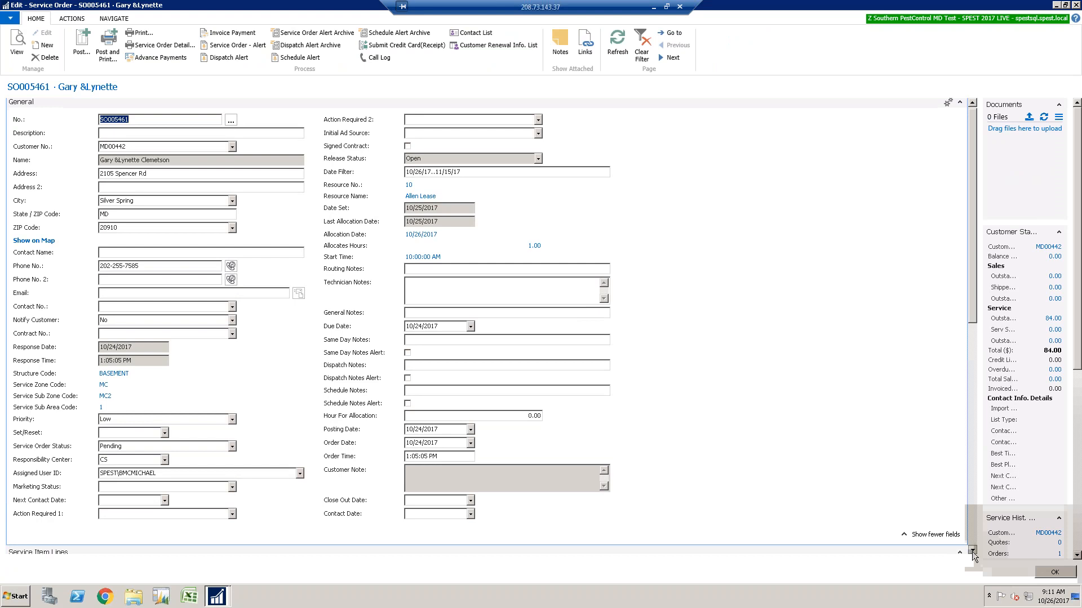
pyautogui.click(972, 551)
pyautogui.click(972, 550)
pyautogui.click(972, 550)
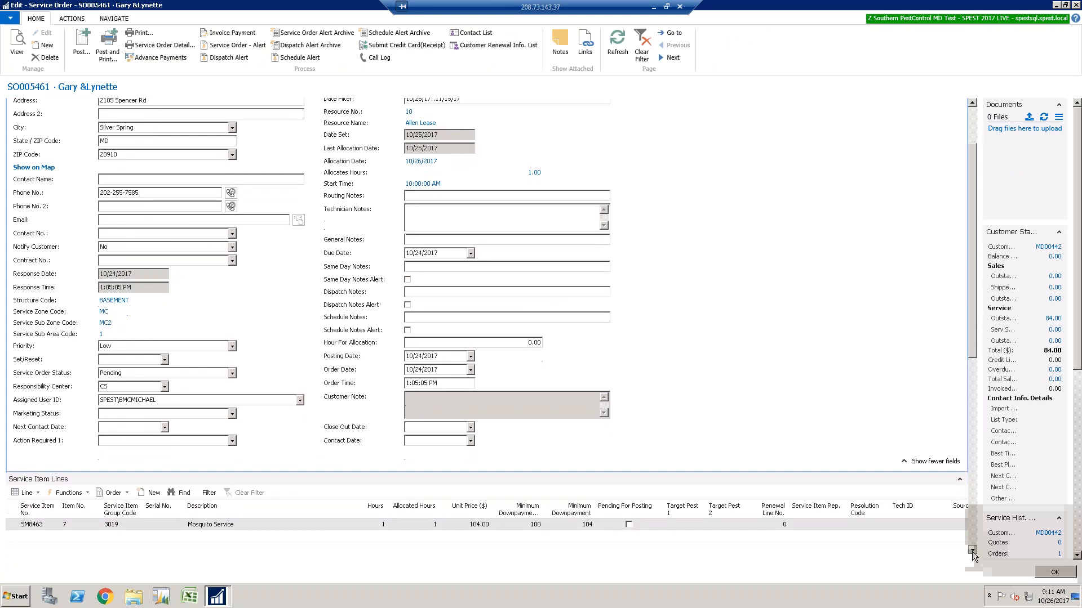
pyautogui.click(972, 550)
pyautogui.click(971, 551)
pyautogui.click(972, 550)
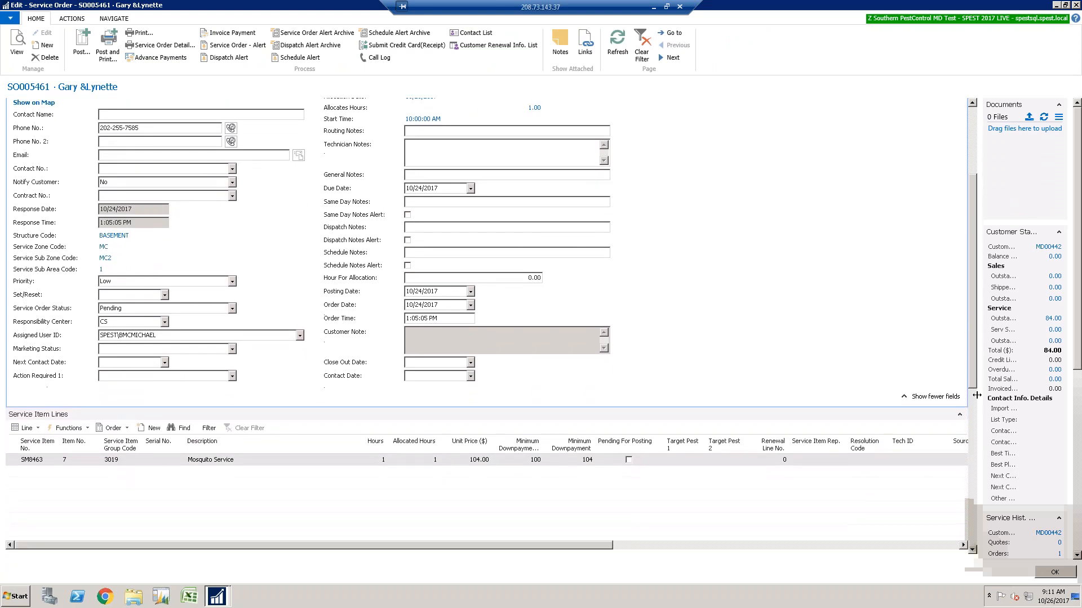
pyautogui.moveTo(974, 394); pyautogui.dragTo(973, 420)
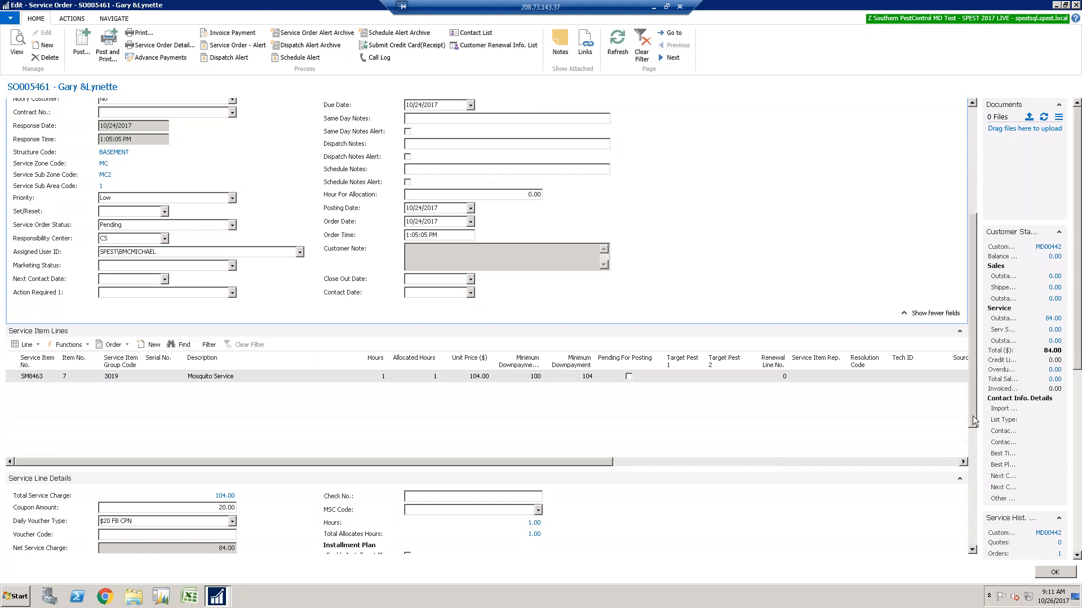
pyautogui.click(972, 551)
pyautogui.click(972, 551)
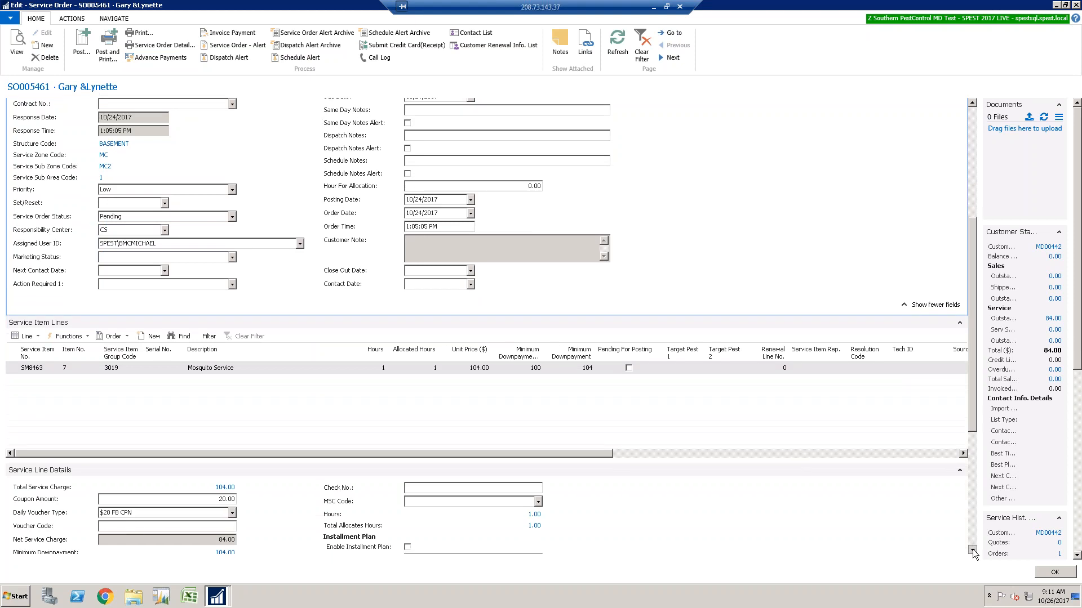
pyautogui.click(972, 550)
pyautogui.click(972, 550)
pyautogui.click(973, 550)
pyautogui.click(972, 550)
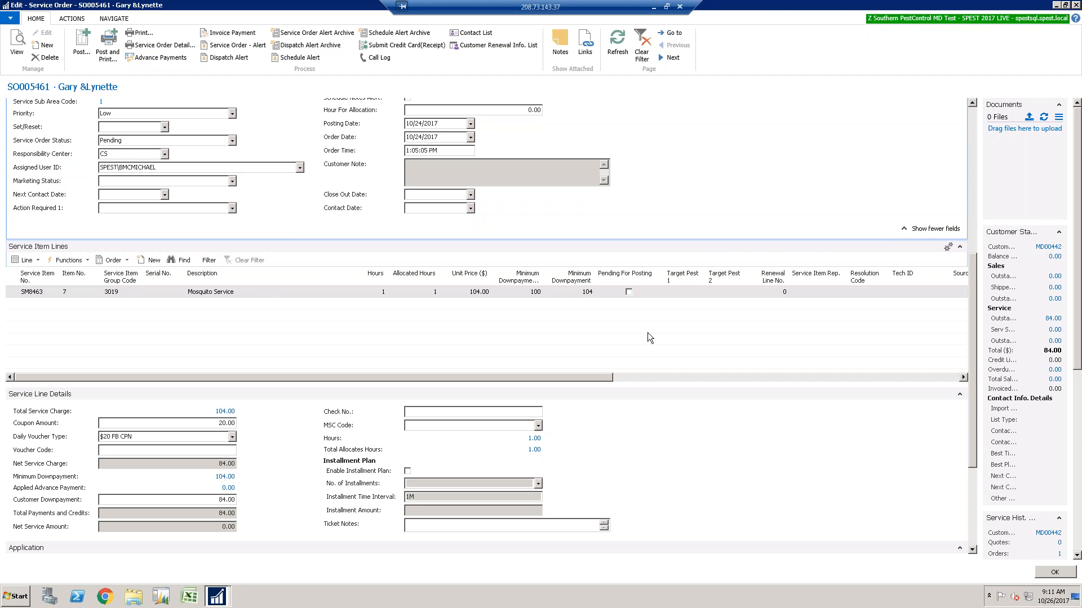
# Set Target Pest 1 of the Mosquito Service line to MOSQ.
pyautogui.click(693, 292)
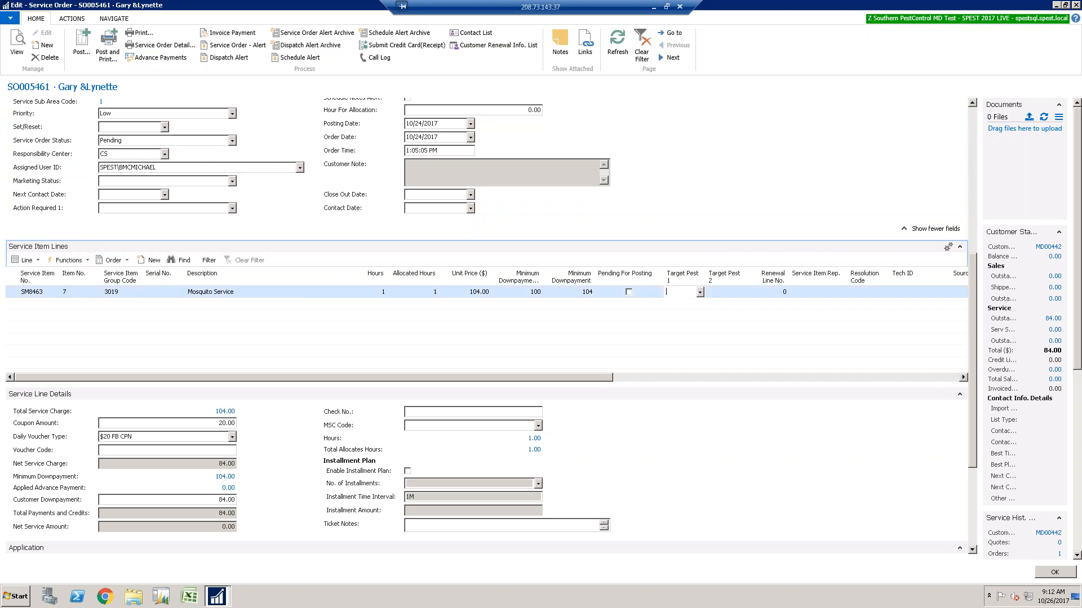
pyautogui.click(700, 292)
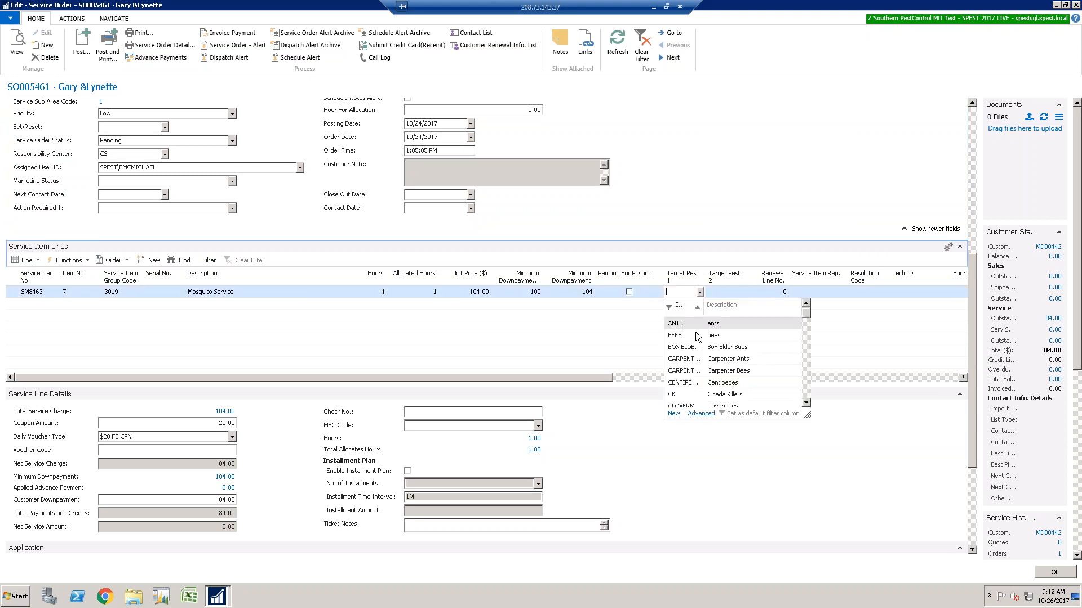
pyautogui.click(806, 403)
pyautogui.scroll(-3, 808, 406)
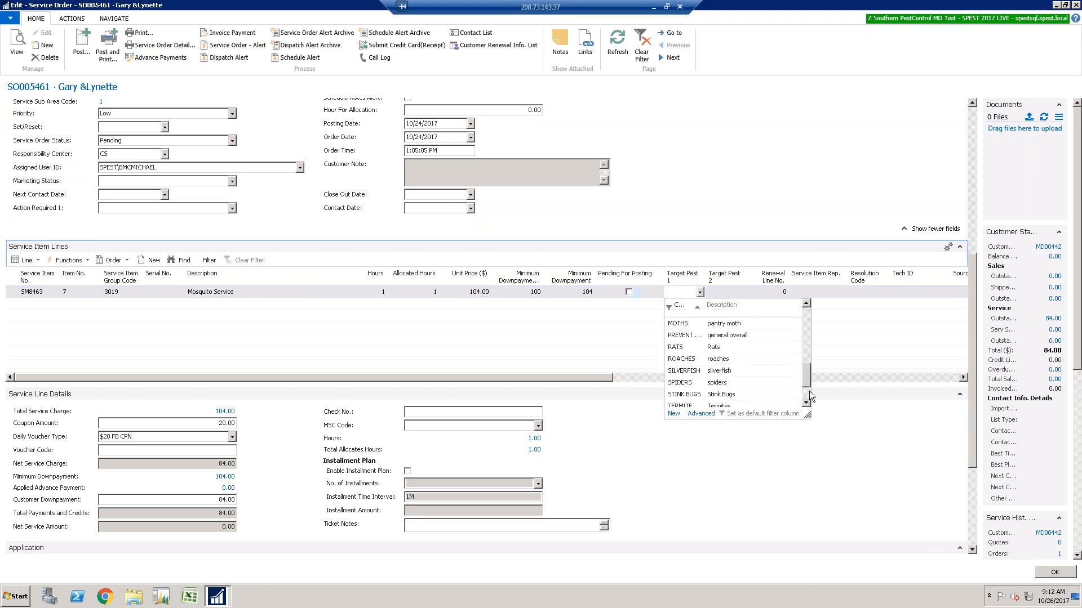
pyautogui.click(808, 349)
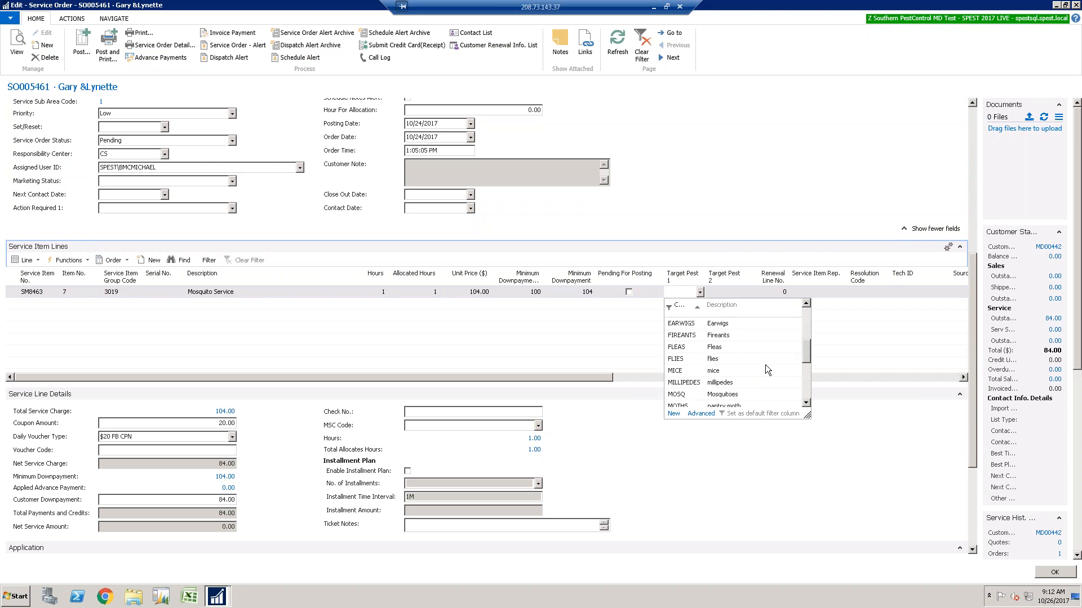
pyautogui.click(730, 396)
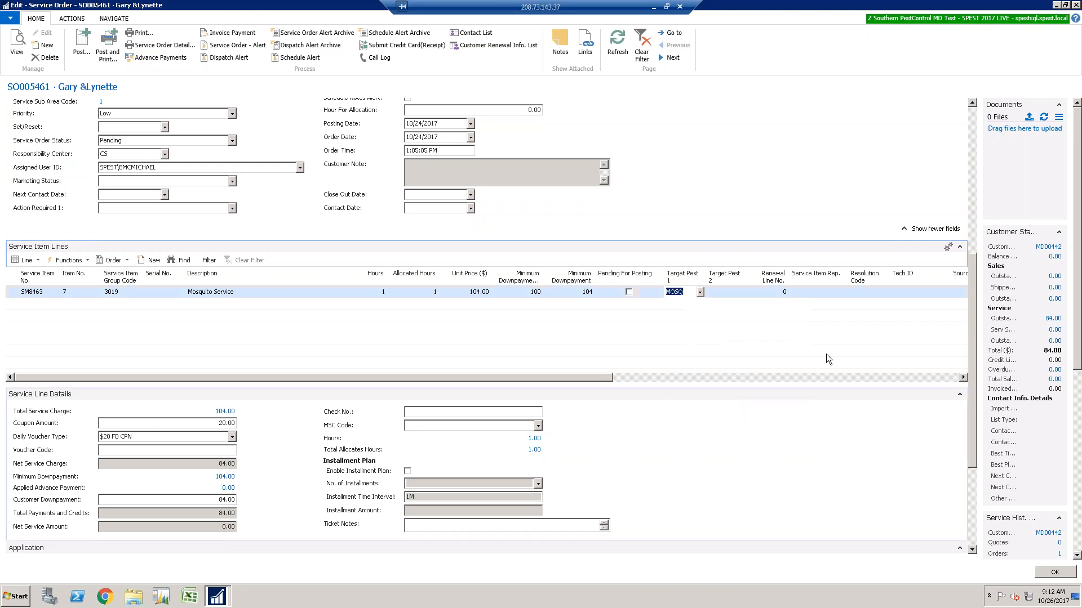
# Set the Mosquito Service line's service item rep to the same user the order is assigned to.
pyautogui.click(836, 297)
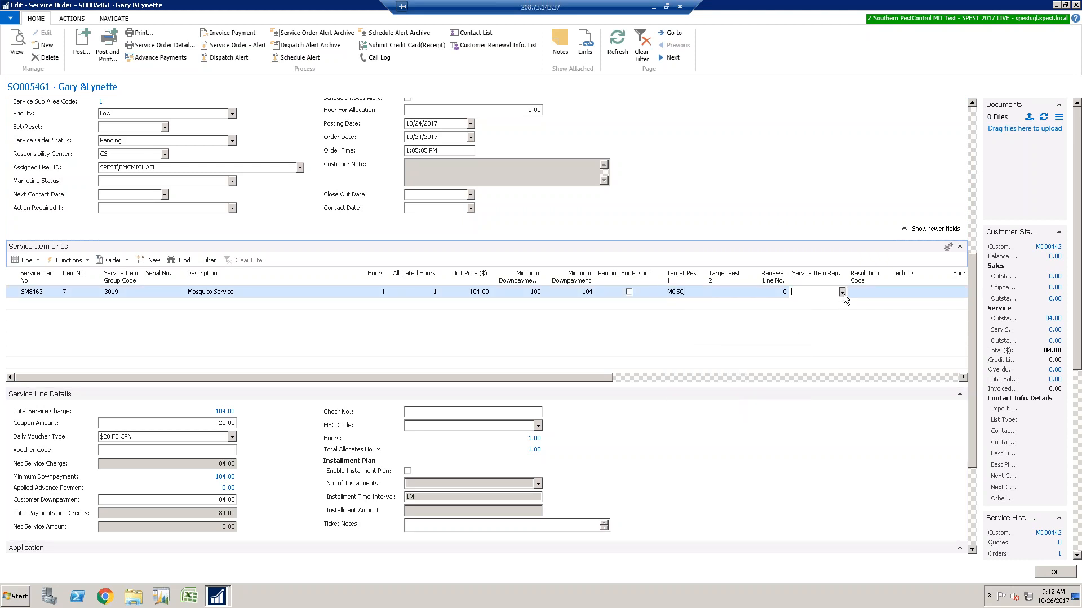
pyautogui.click(842, 292)
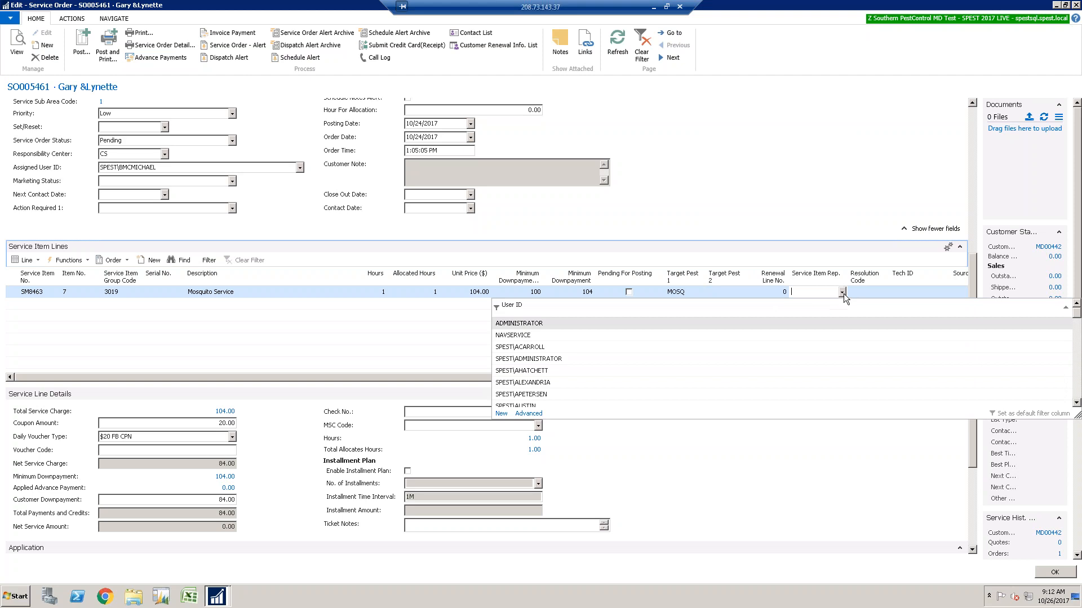
pyautogui.click(1076, 404)
pyautogui.click(1076, 403)
pyautogui.click(1076, 404)
pyautogui.click(1076, 404)
pyautogui.click(1076, 403)
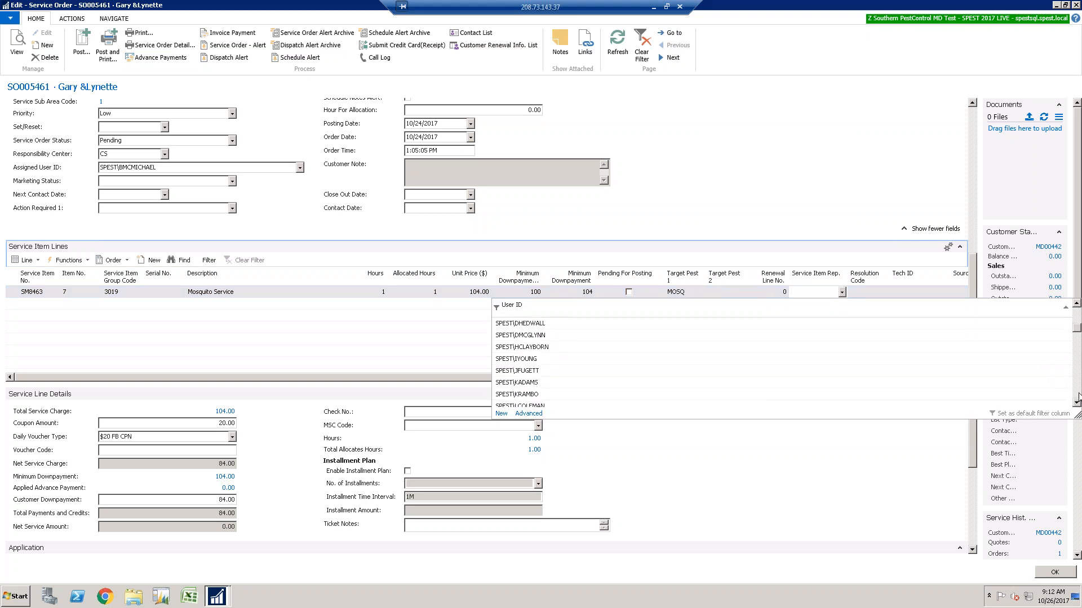
pyautogui.click(1075, 305)
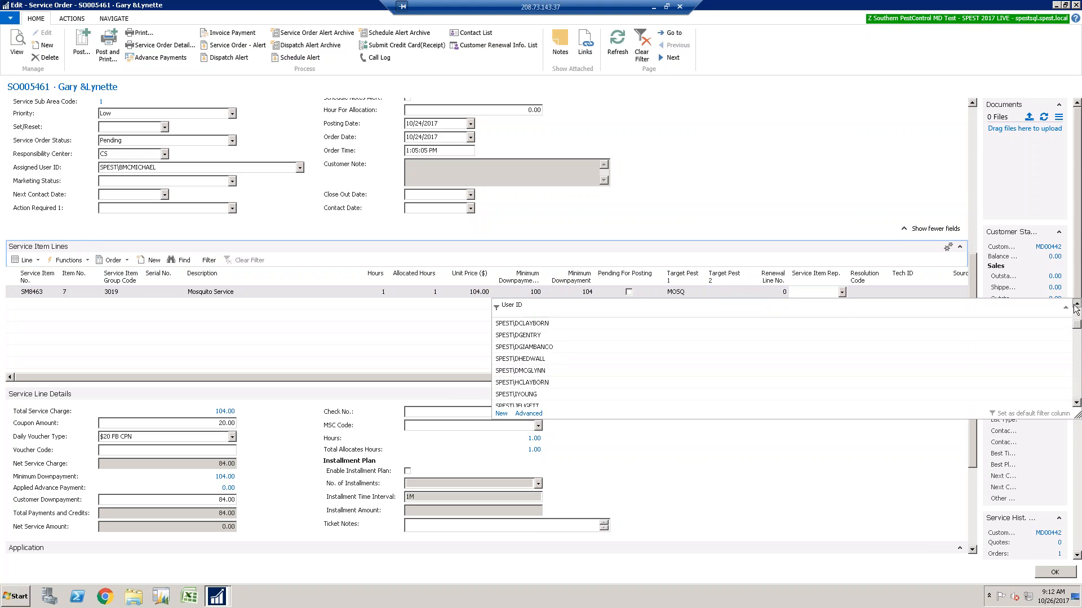
pyautogui.click(551, 359)
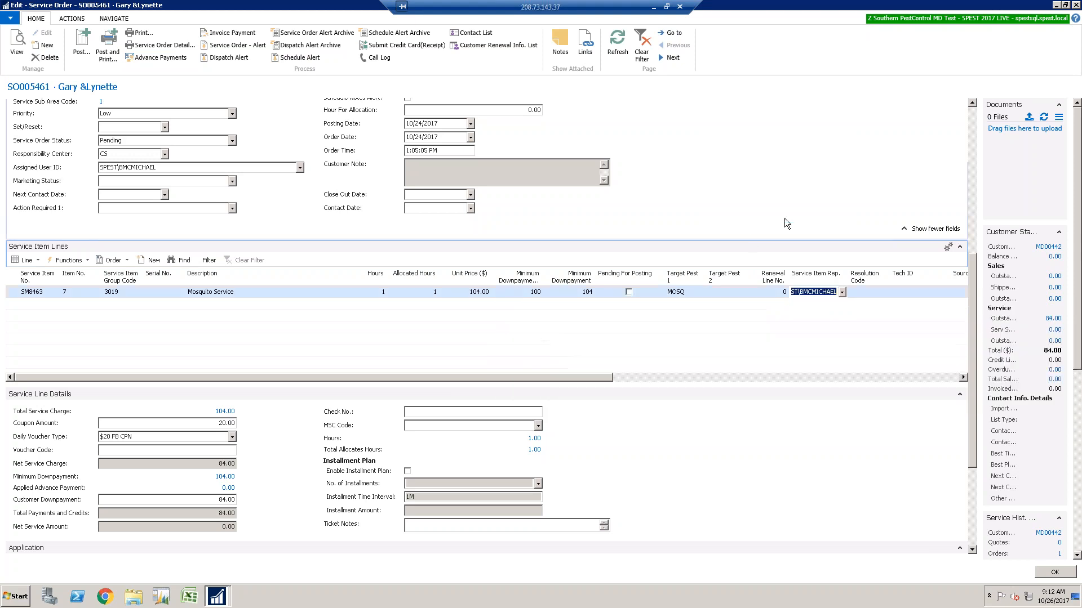
# Set the source of the Mosquito Service line to Facebook Ad.
pyautogui.moveTo(573, 376); pyautogui.dragTo(655, 377)
pyautogui.click(876, 289)
pyautogui.click(869, 292)
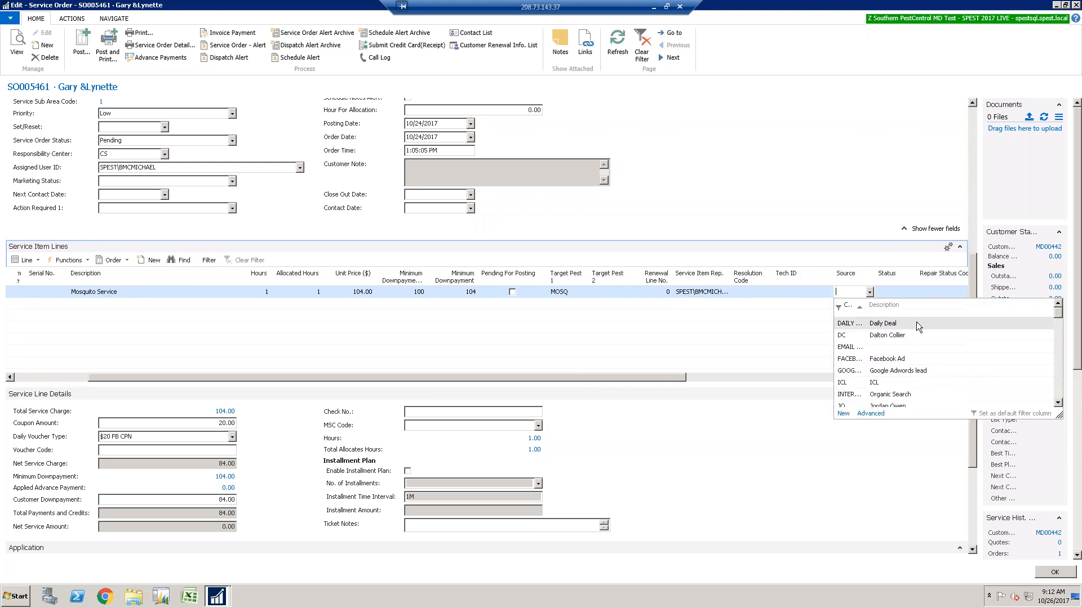
pyautogui.click(896, 360)
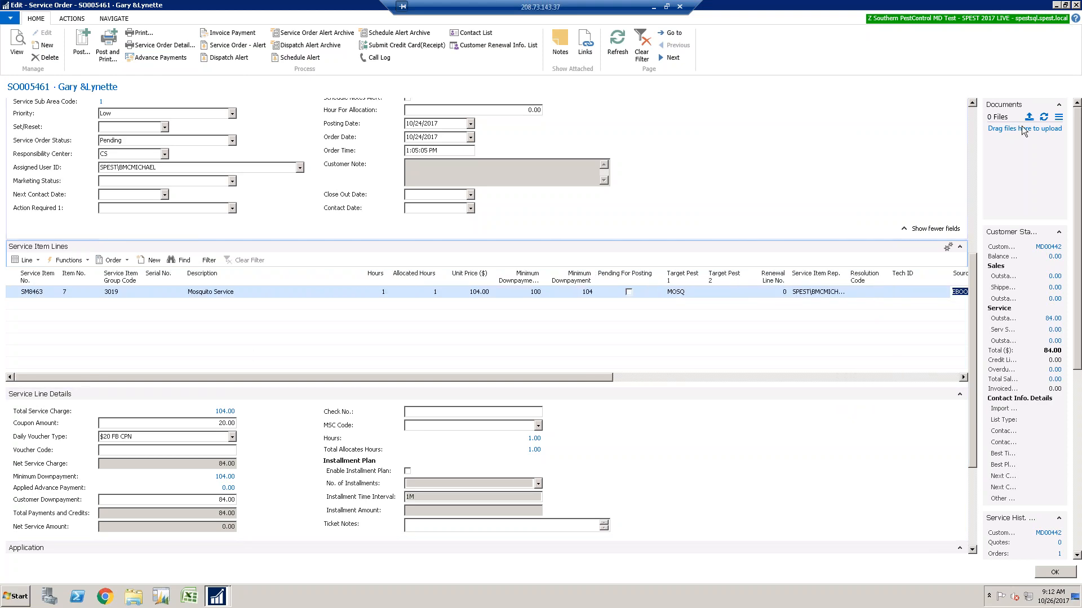
pyautogui.click(974, 126)
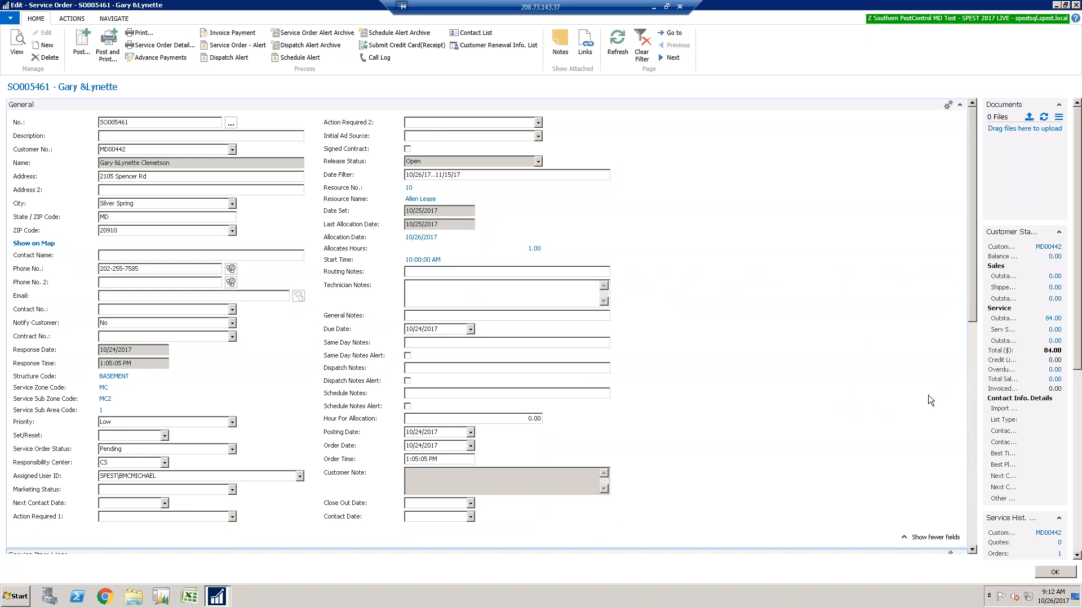
pyautogui.moveTo(971, 296); pyautogui.dragTo(976, 374)
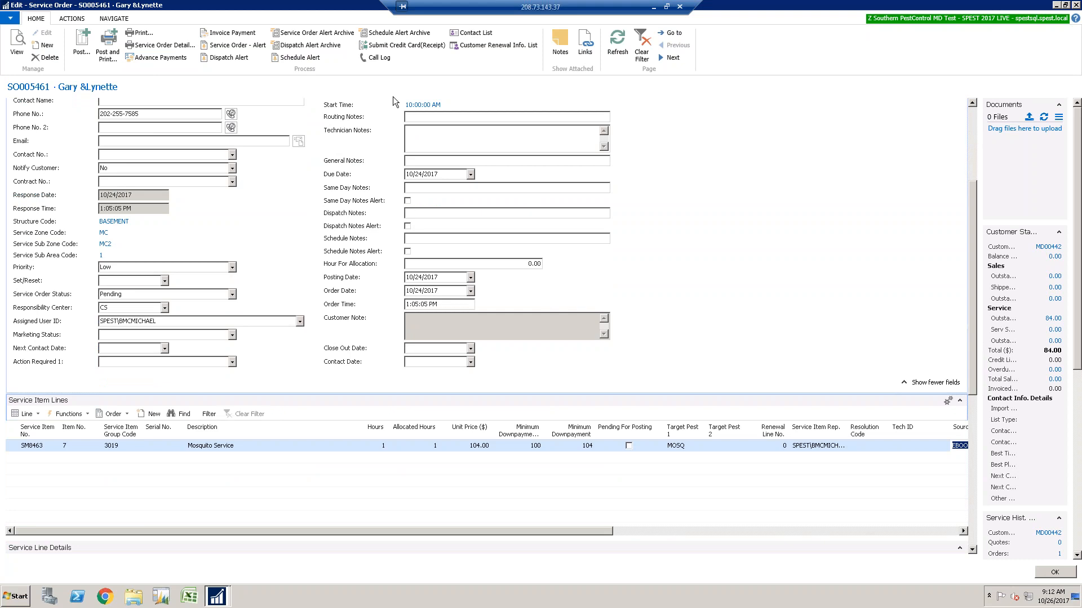
pyautogui.click(971, 103)
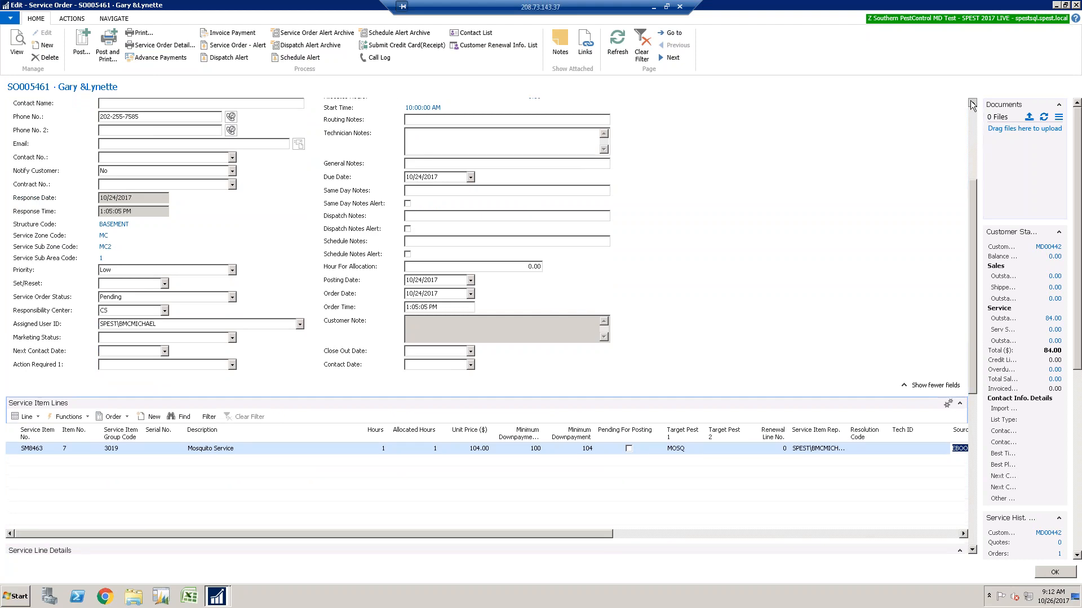
# Open the service order's call log and enter the general note "No answer @ door".
pyautogui.scroll(5, 972, 103)
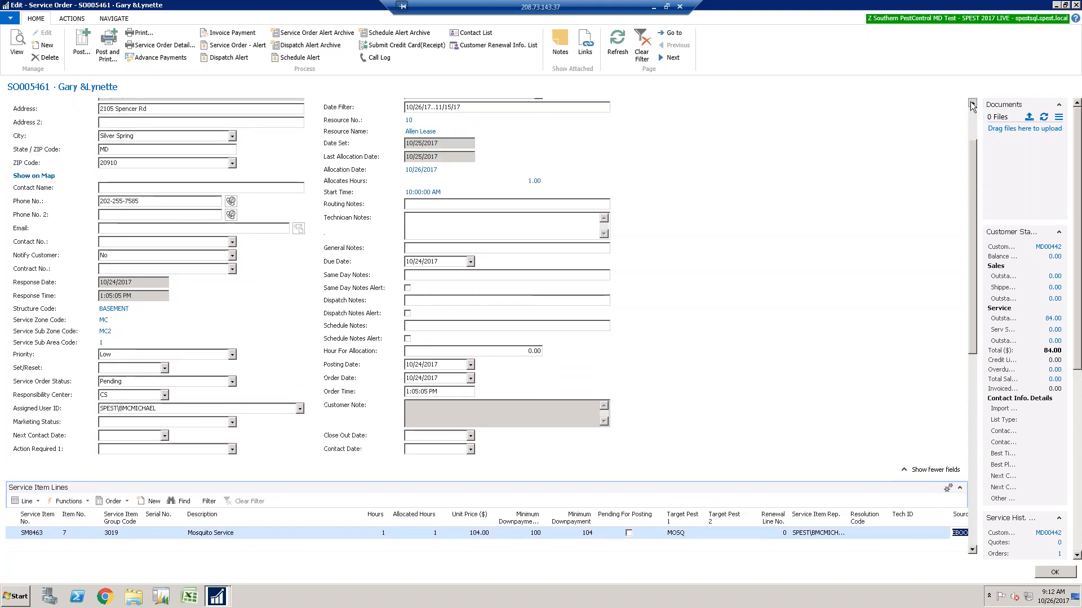
pyautogui.scroll(3, 972, 104)
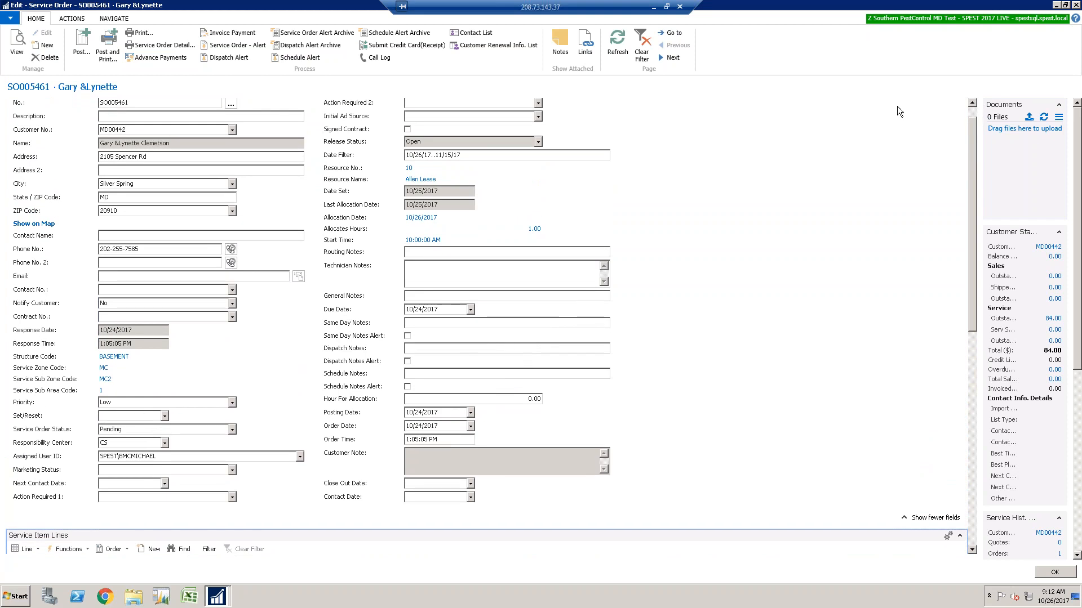
pyautogui.click(379, 58)
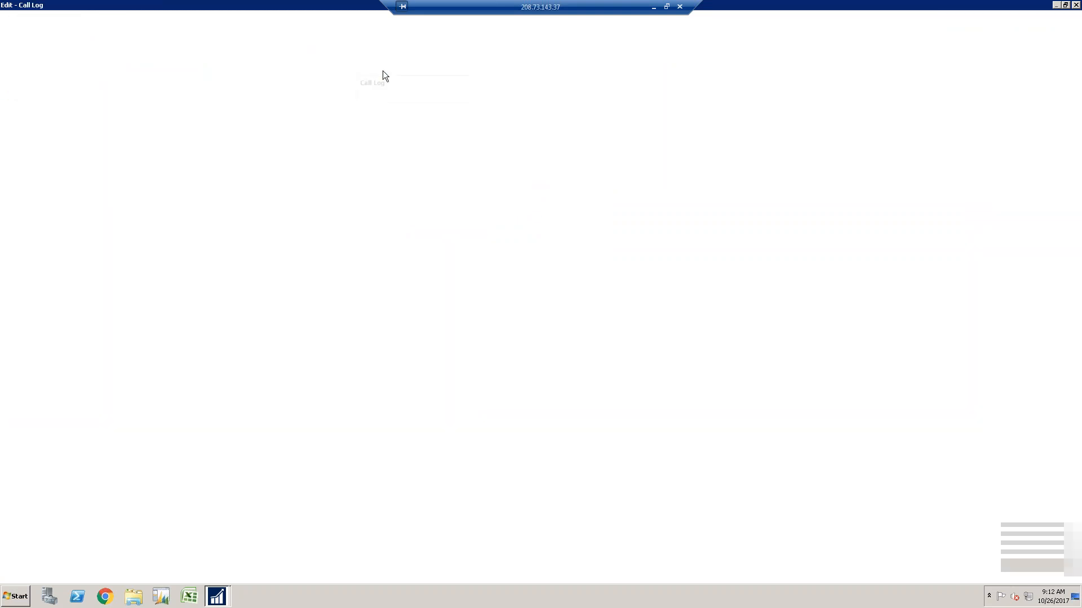
pyautogui.click(254, 189)
pyautogui.click(285, 189)
pyautogui.click(285, 189)
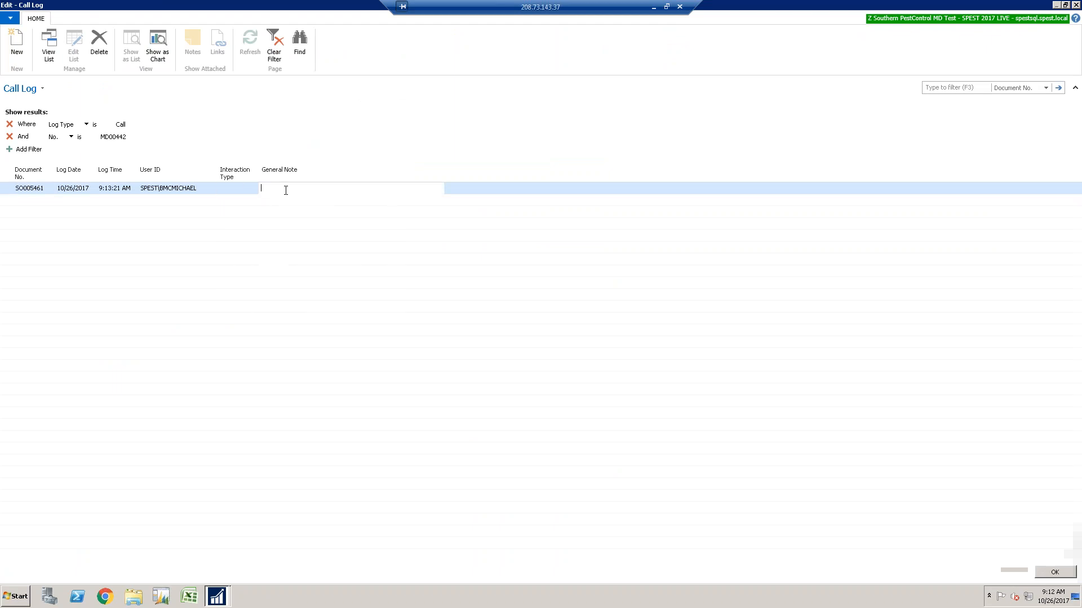
pyautogui.write('No answetr@ door')
pyautogui.press('Return')
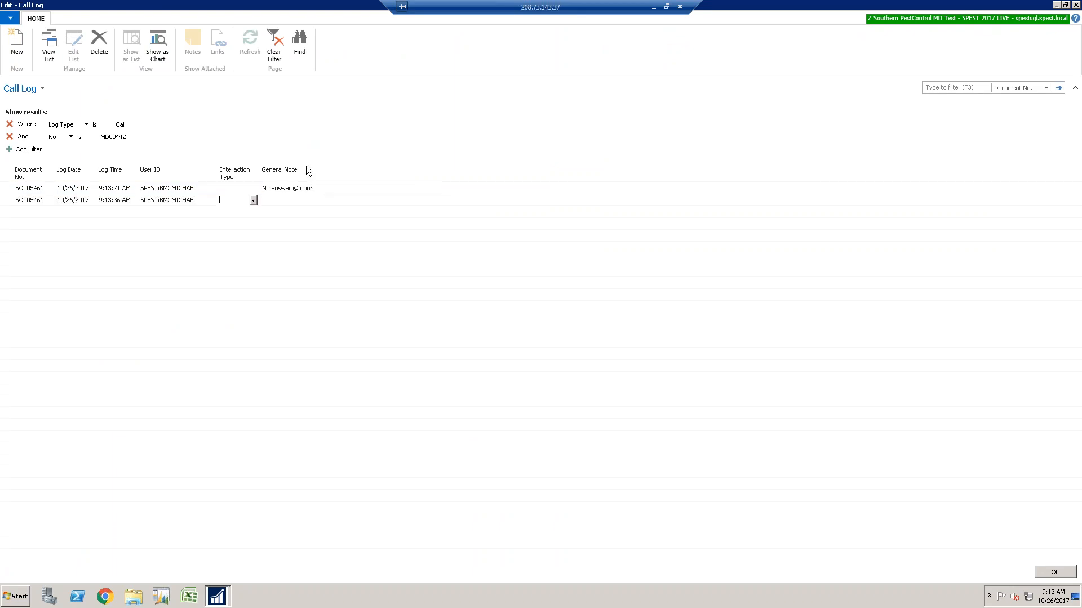
# Add a second call log entry with the general note "Customer no show - tech waited" and close the log.
pyautogui.press('Return')
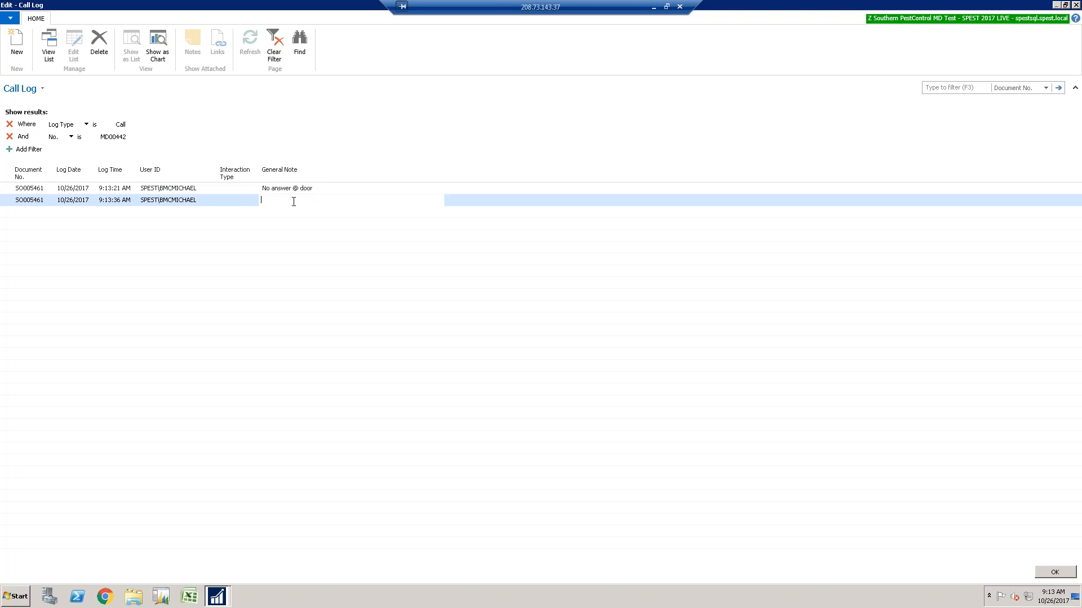
pyautogui.write('ustomer no show - tech waited')
pyautogui.press('Return')
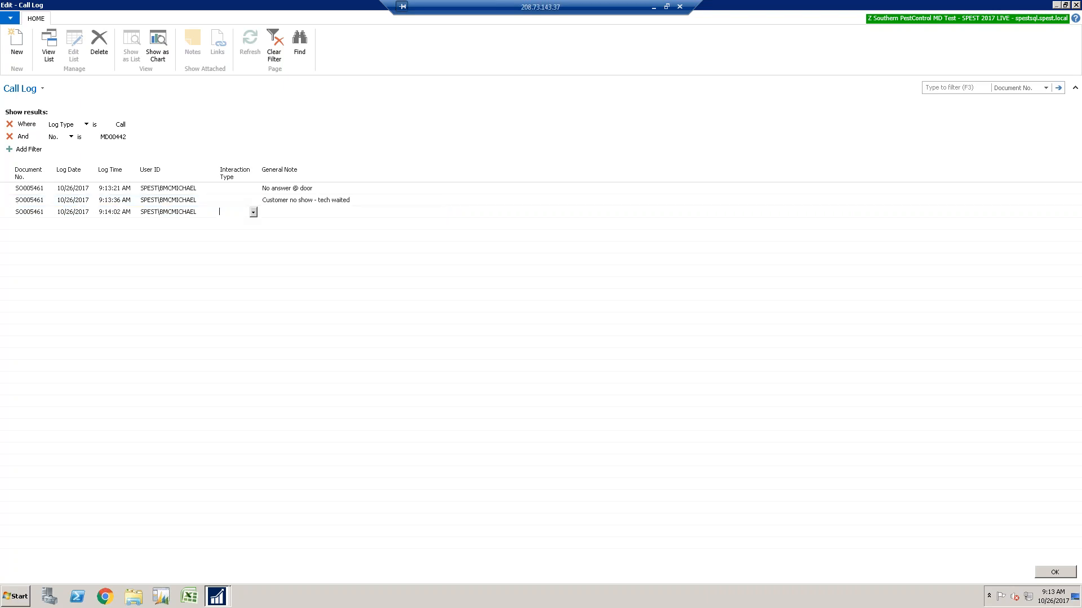
pyautogui.click(1055, 573)
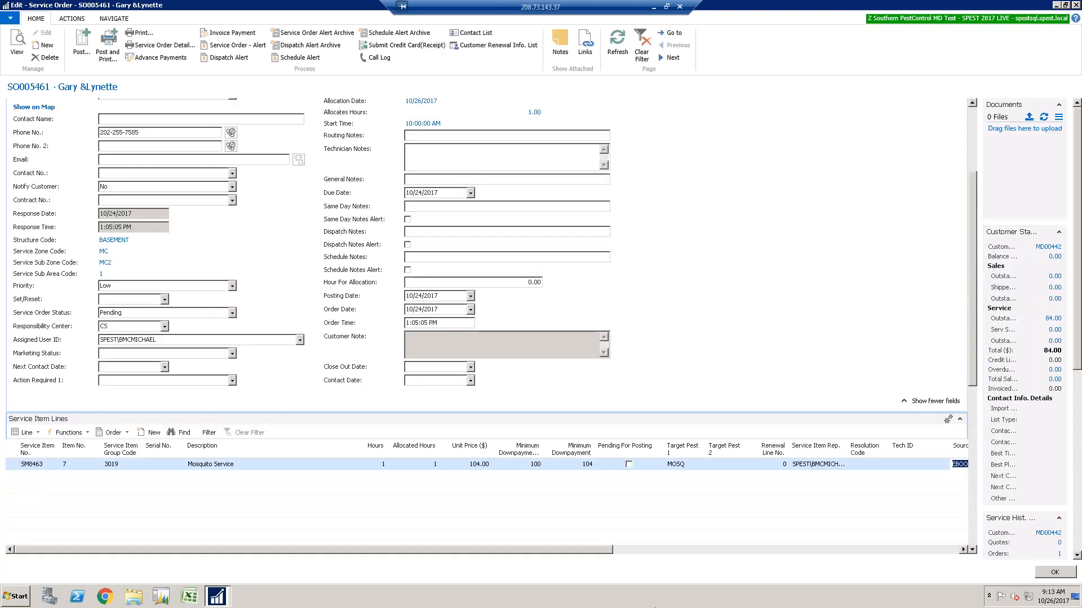
# De-allocate the resource assigned to the Mosquito Service line and leave the filtered service order list.
pyautogui.click(32, 432)
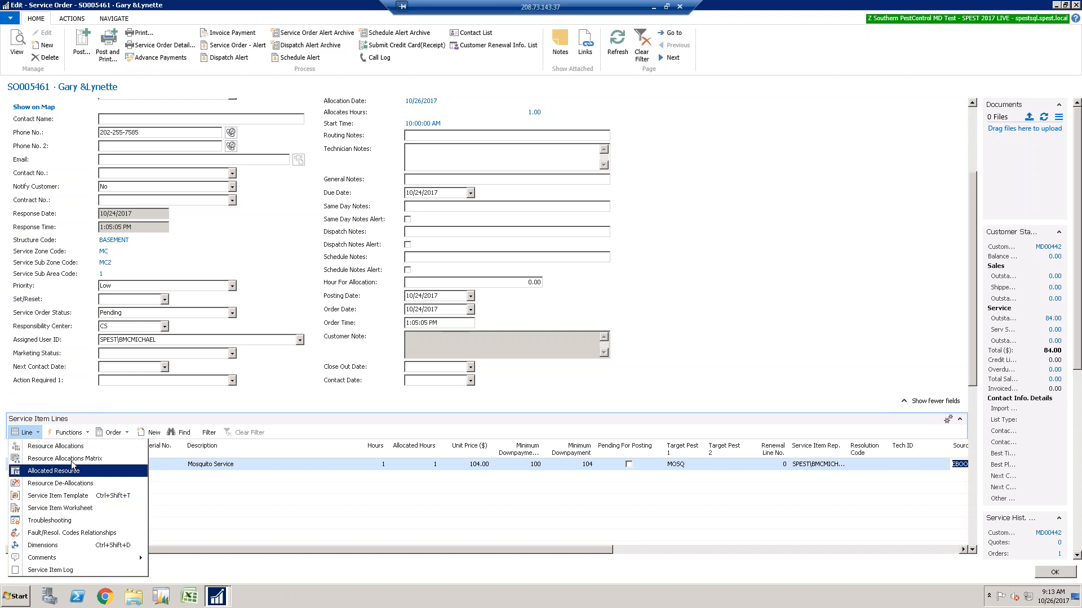
pyautogui.click(78, 483)
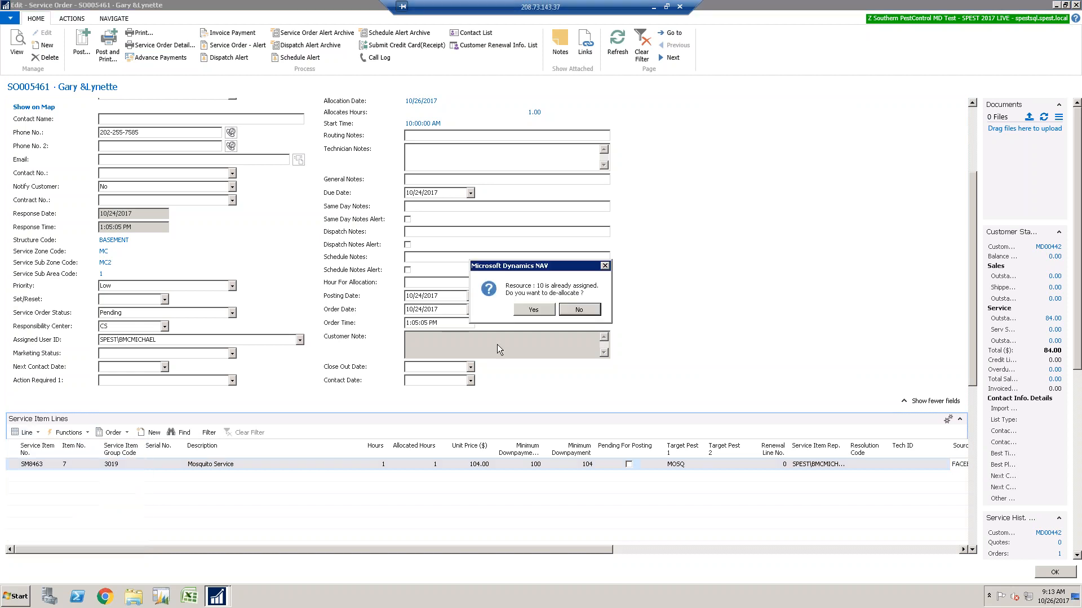
pyautogui.click(526, 309)
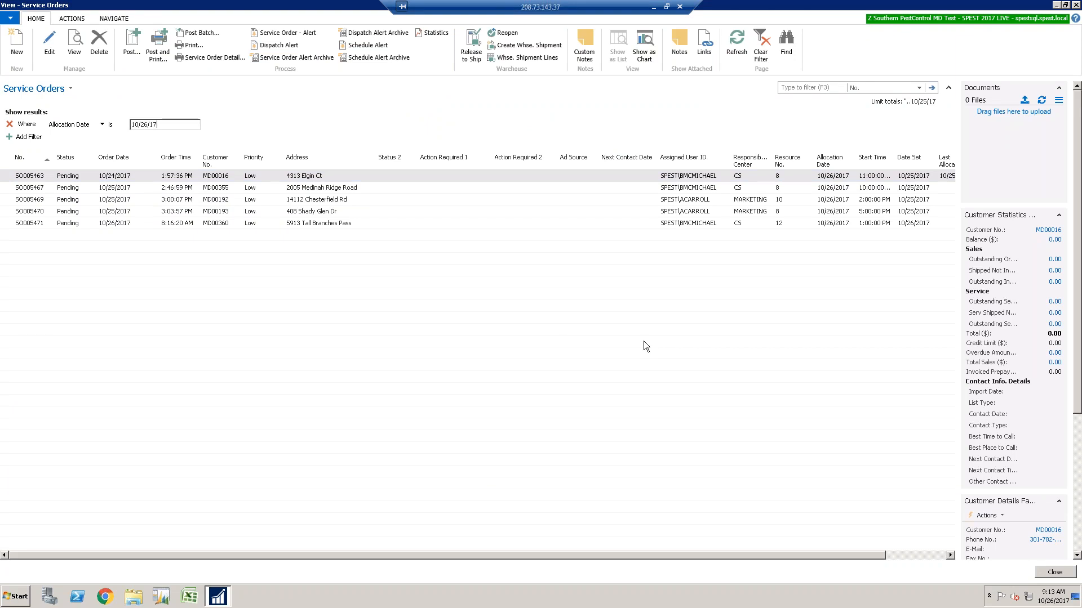
pyautogui.press('Escape')
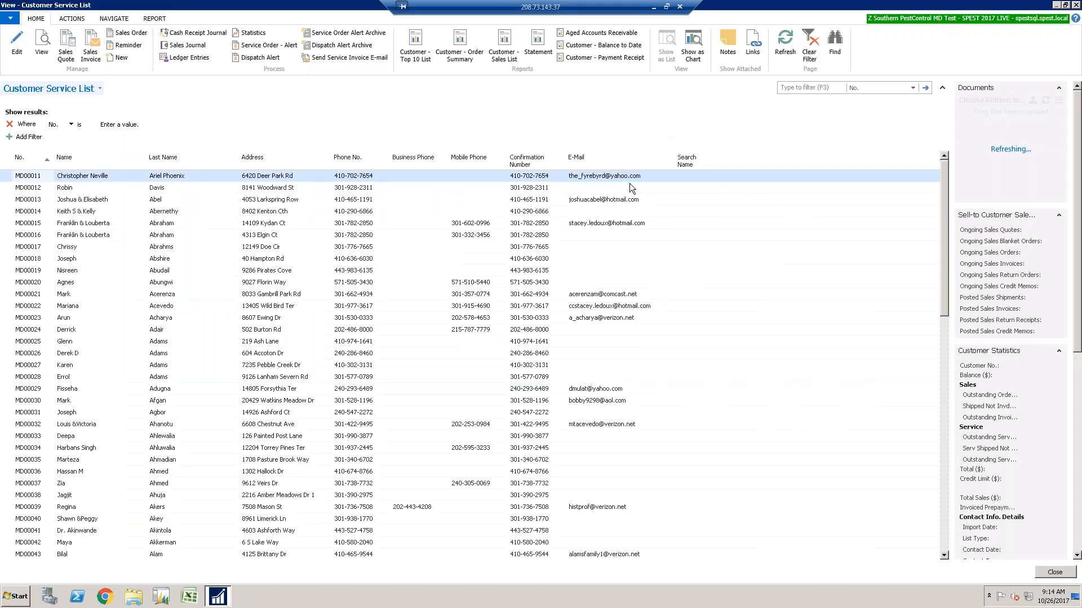
# Filter the customer service list by the no-show customer's account number and open the service order from their card.
pyautogui.click(795, 88)
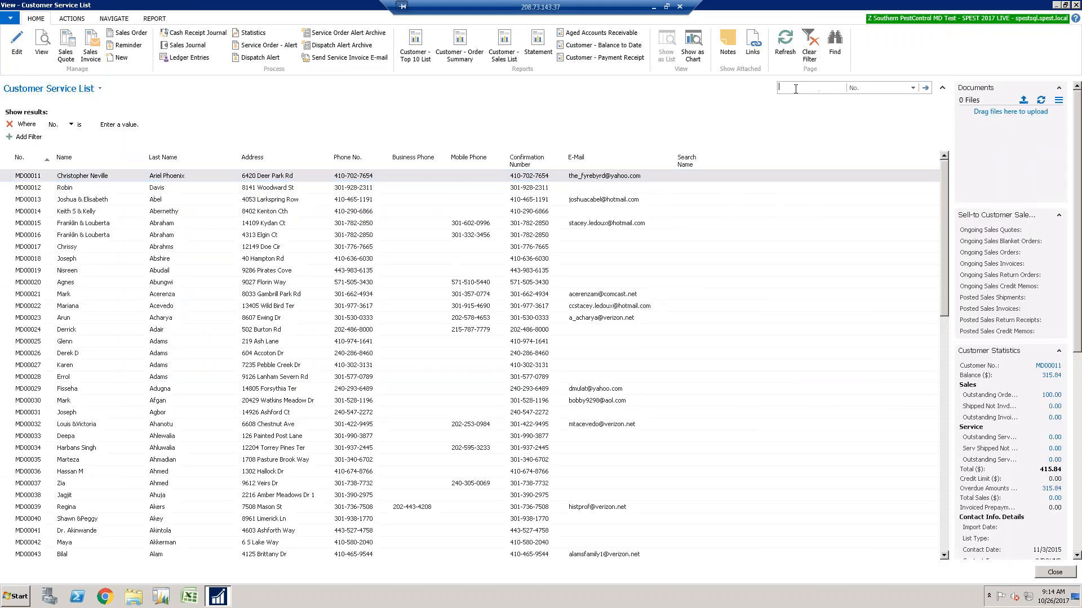
pyautogui.write('md00442')
pyautogui.press('Return')
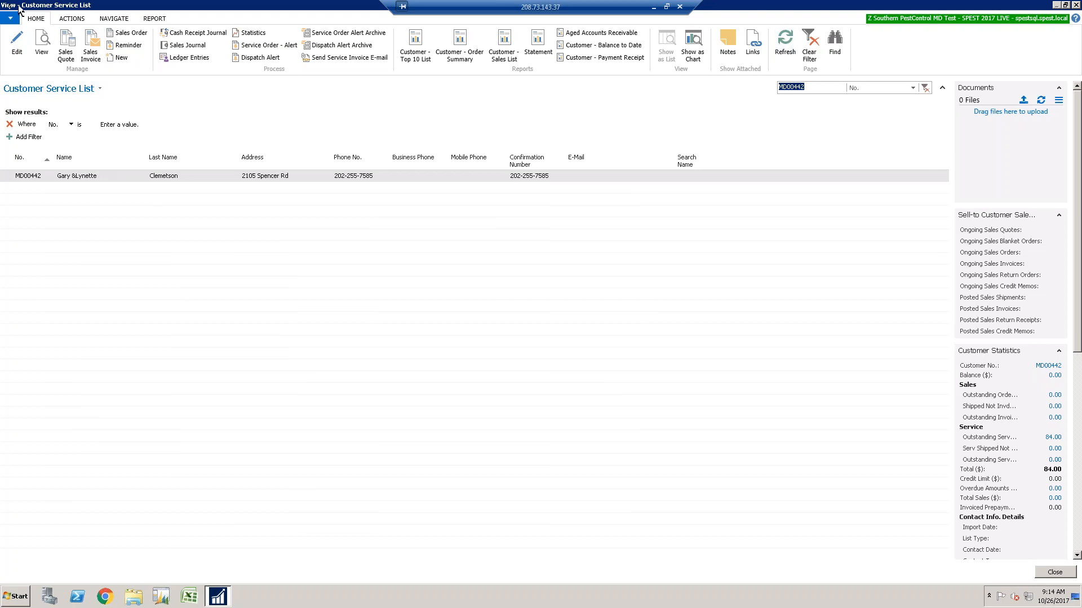
pyautogui.click(17, 45)
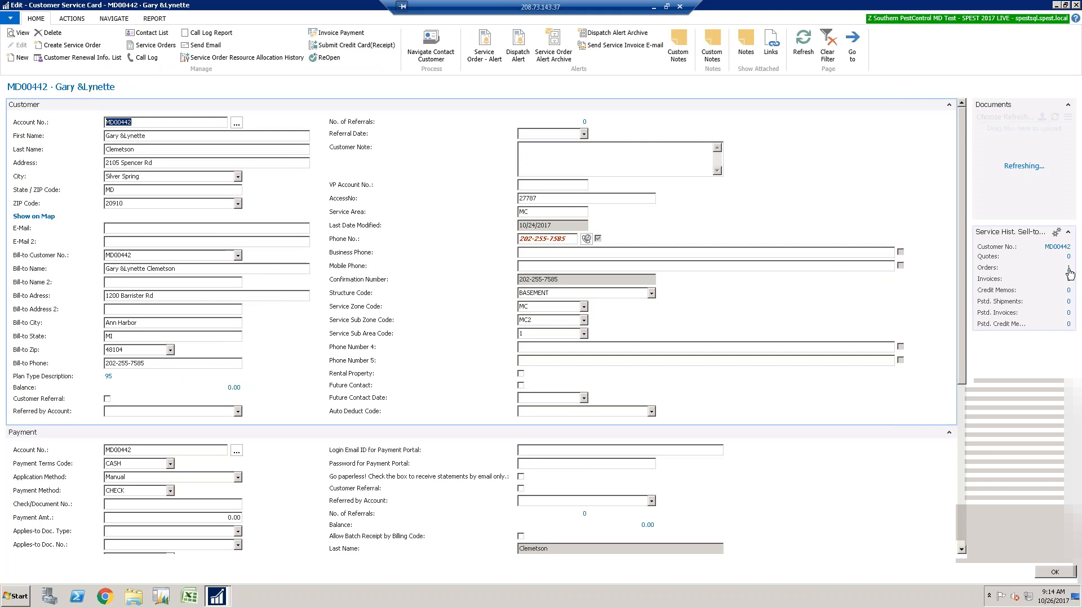
pyautogui.click(1068, 270)
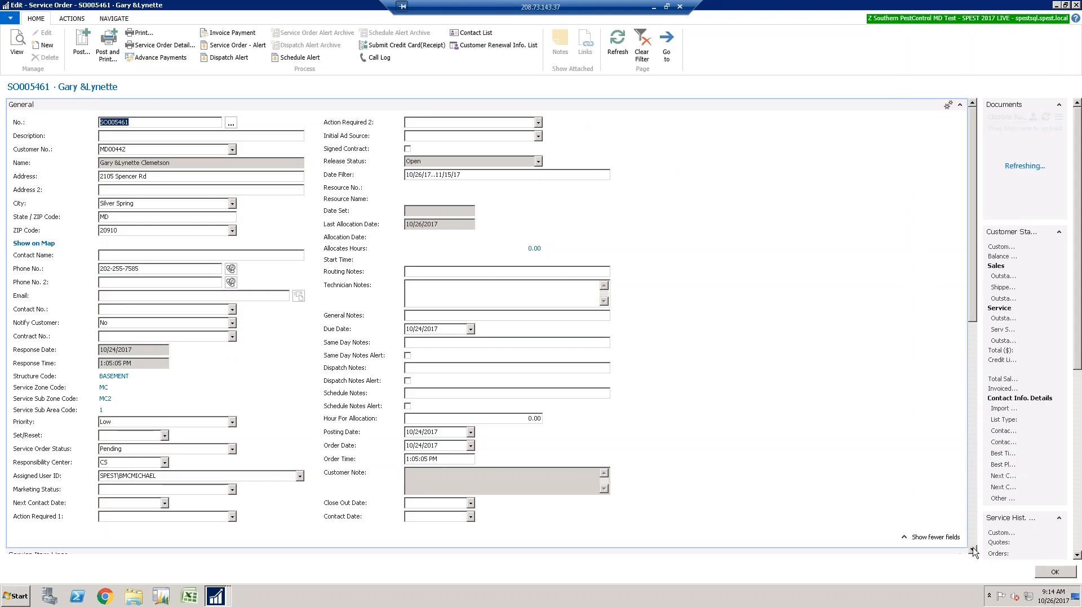
# Set the service order status of the de-allocated order to In Process.
pyautogui.click(971, 549)
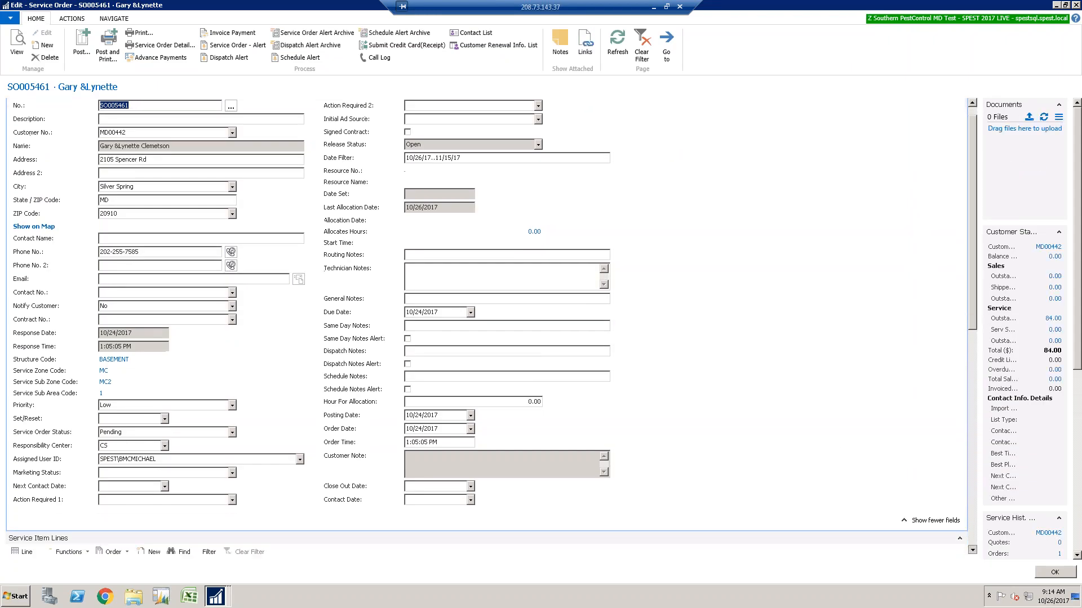
pyautogui.click(972, 550)
pyautogui.click(971, 550)
pyautogui.click(971, 550)
pyautogui.click(972, 550)
pyautogui.click(972, 550)
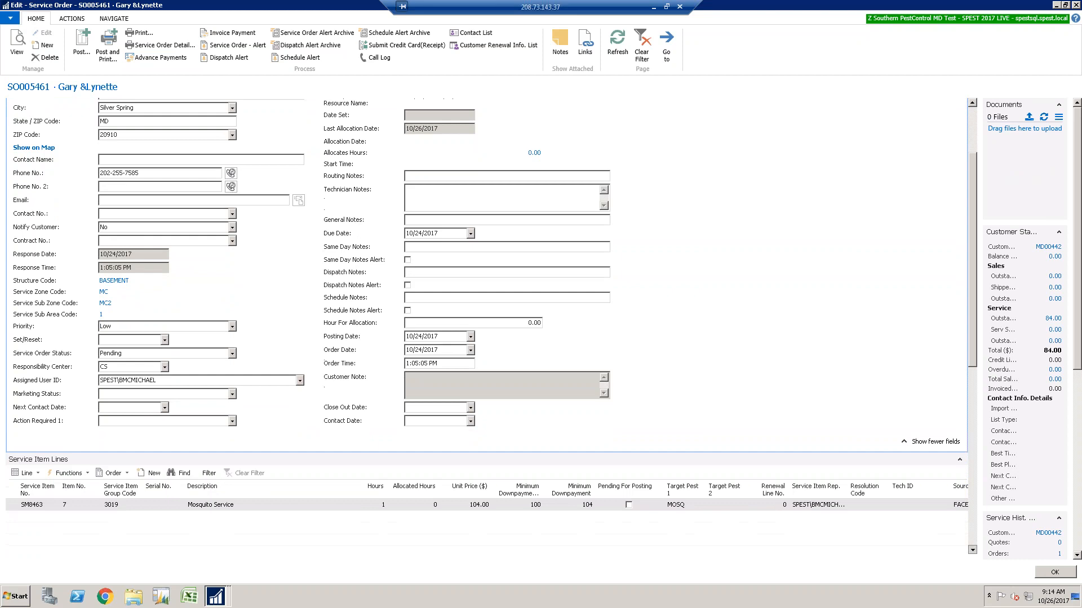
pyautogui.click(972, 550)
pyautogui.click(972, 550)
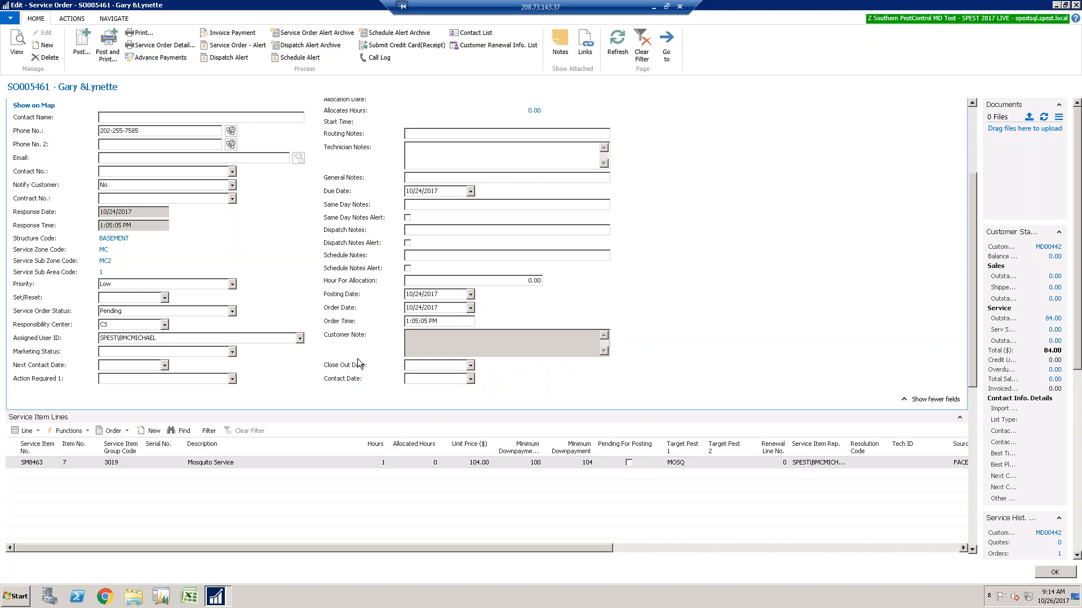
pyautogui.click(232, 312)
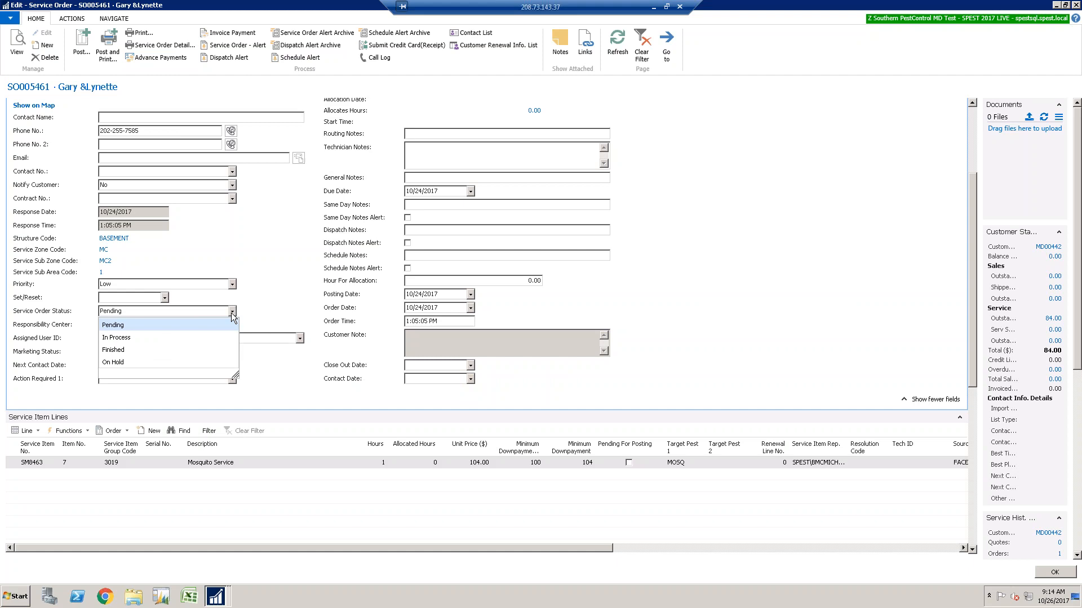
pyautogui.click(141, 339)
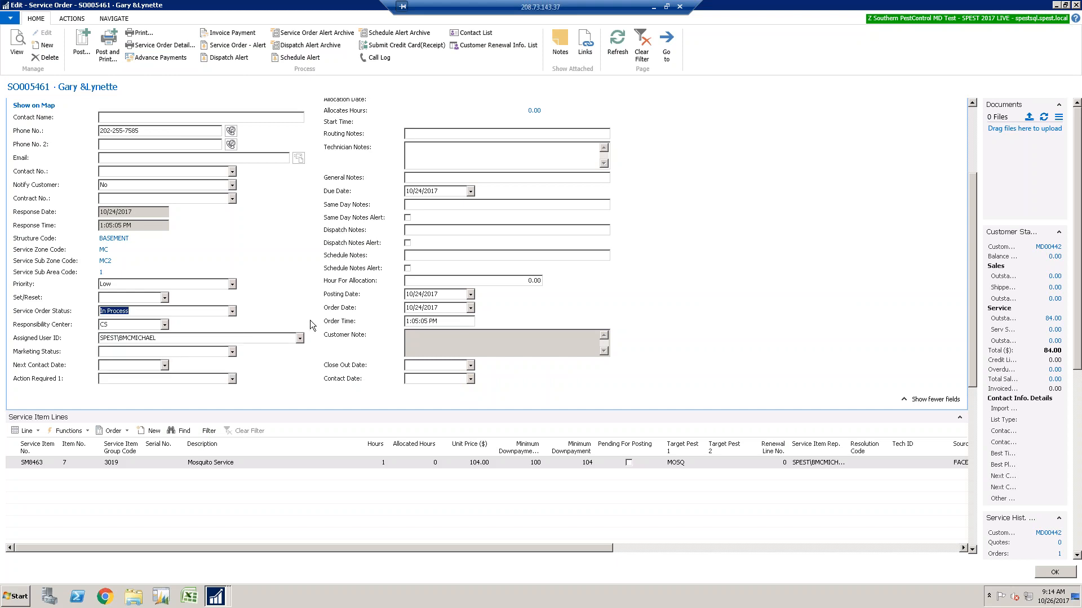
# Set Action Required 2 of the service order to RA (Reset Appointment).
pyautogui.click(971, 110)
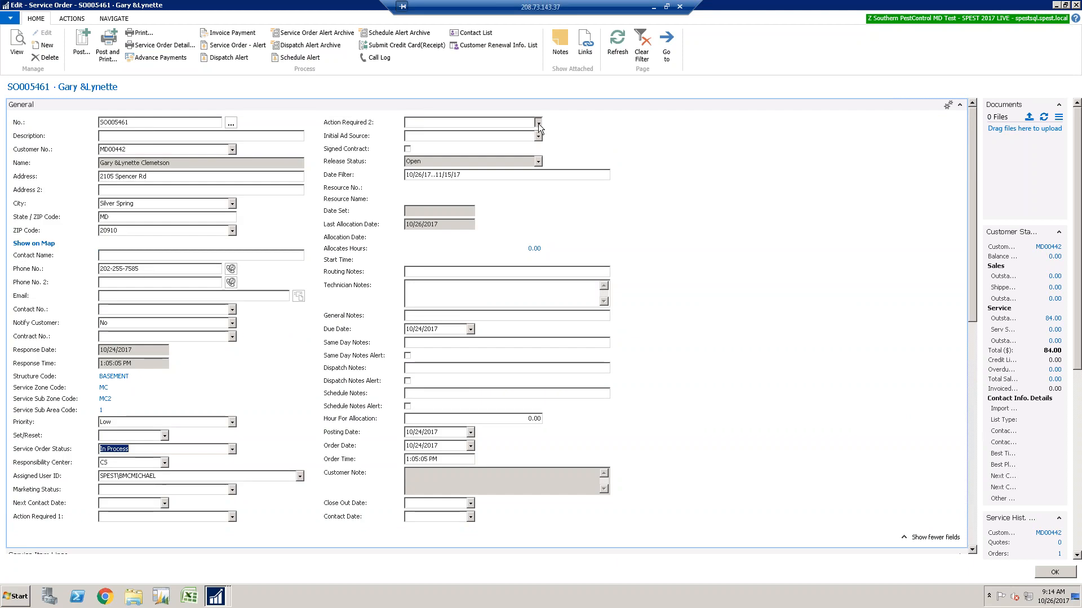
pyautogui.click(539, 124)
pyautogui.moveTo(547, 148); pyautogui.dragTo(546, 176)
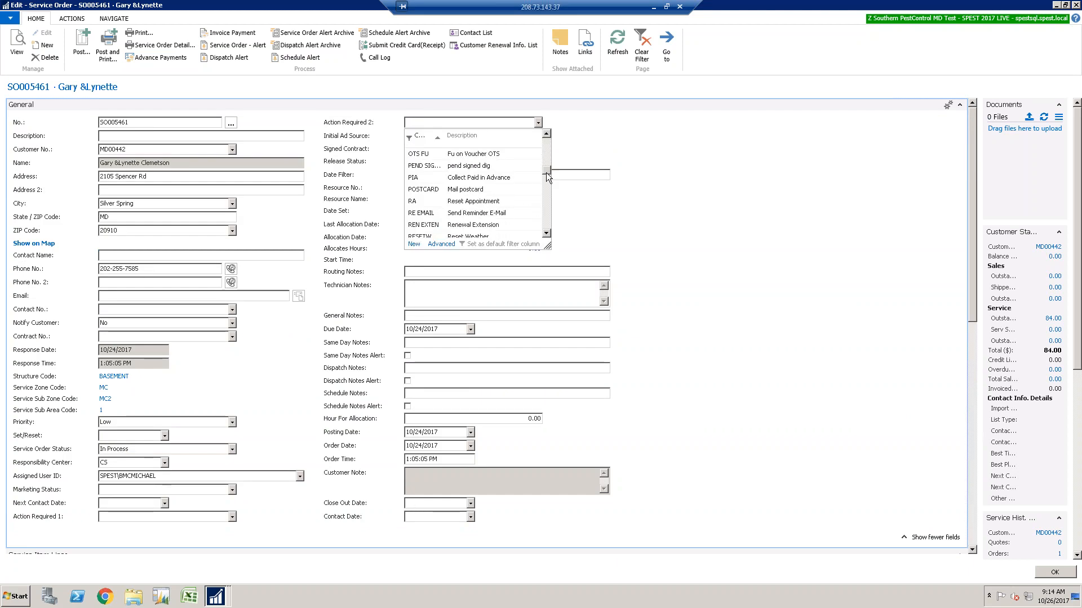
pyautogui.click(495, 202)
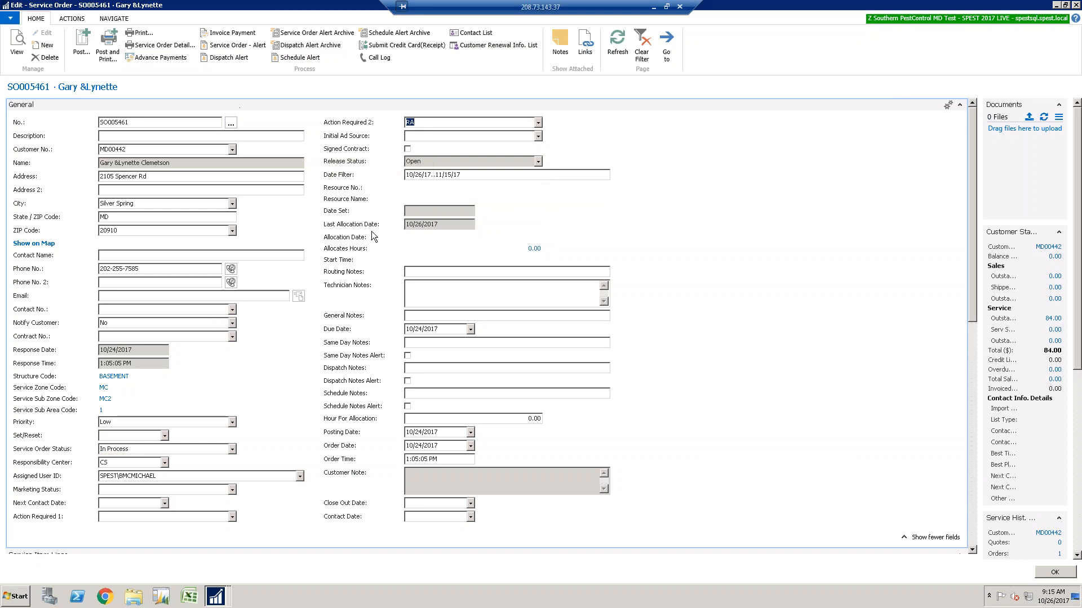
# Enter "Initial appointment is a no show" in the order's technician notes and review the order's fields.
pyautogui.click(441, 299)
pyautogui.write('Initial appointment is a no show')
pyautogui.moveTo(969, 283); pyautogui.dragTo(969, 341)
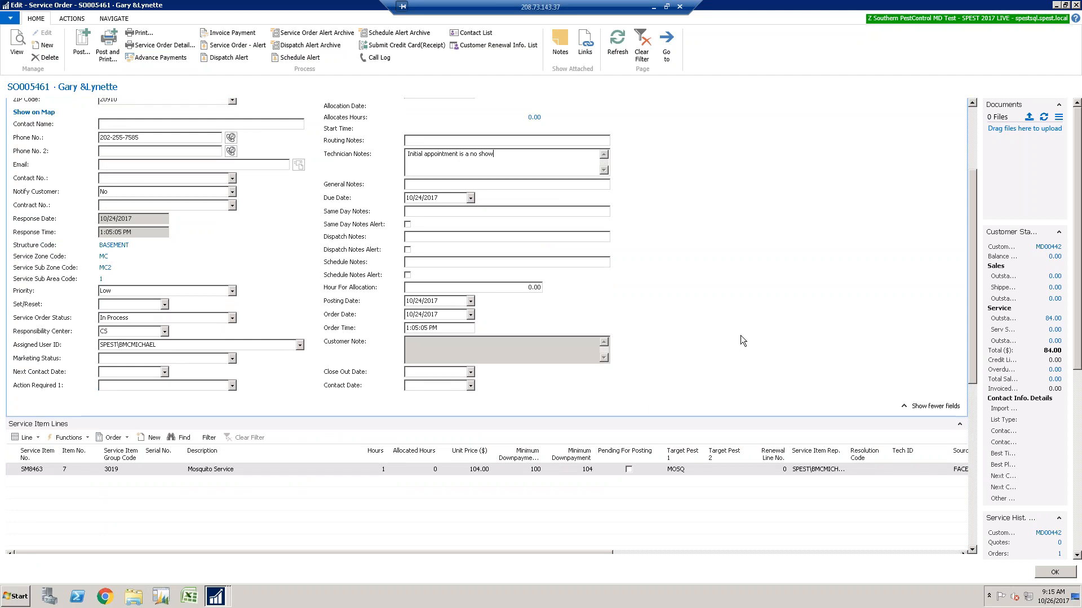
pyautogui.click(972, 115)
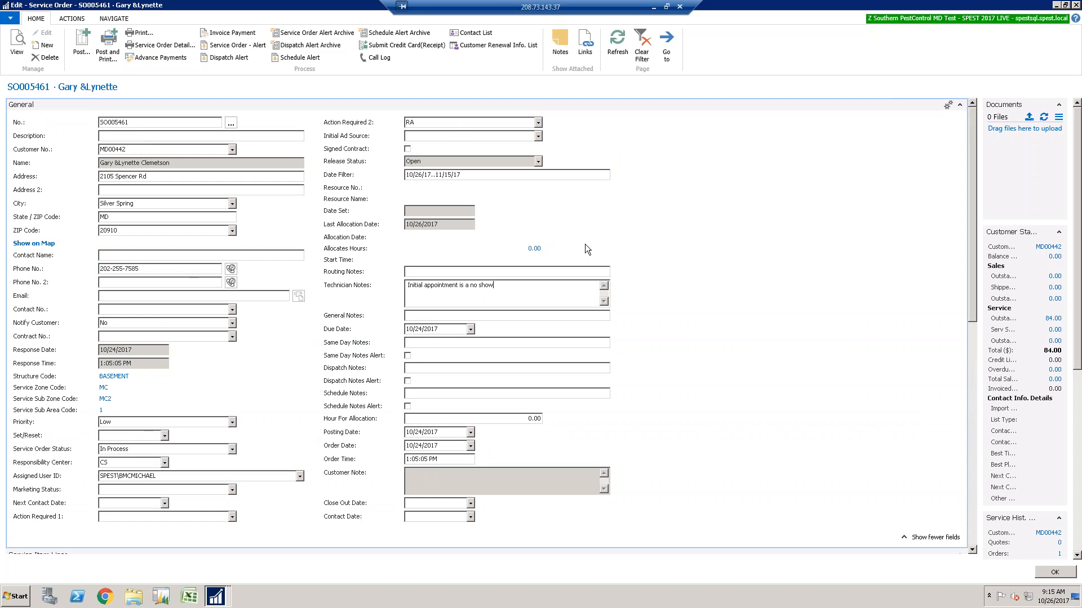
pyautogui.scroll(-2, 972, 252)
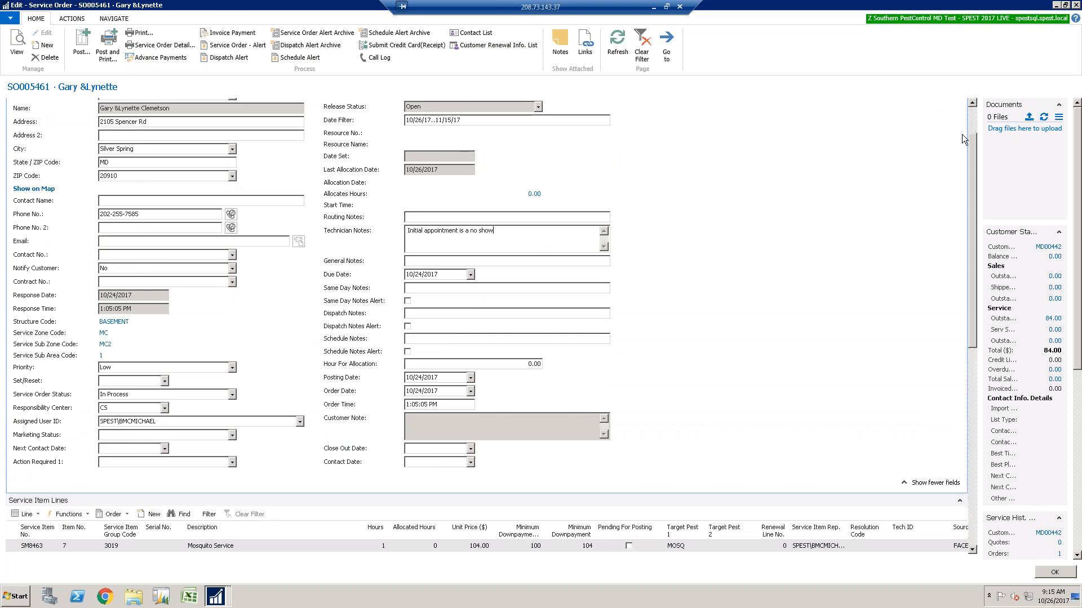
pyautogui.click(971, 118)
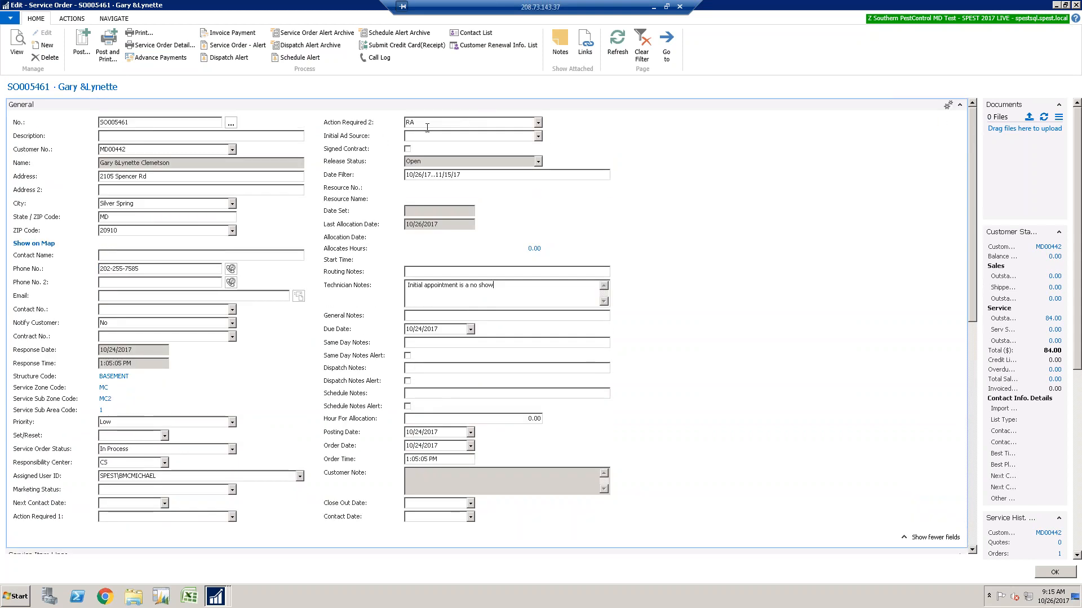
pyautogui.click(973, 333)
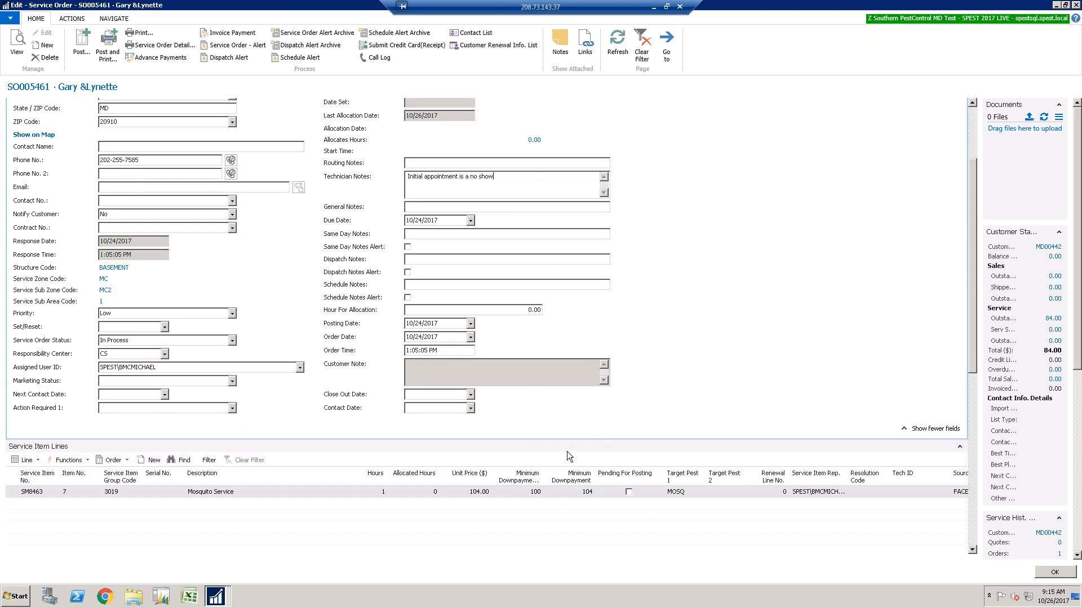
# Close the service order, the customer's order list, their service card and the customer service list.
pyautogui.click(1049, 579)
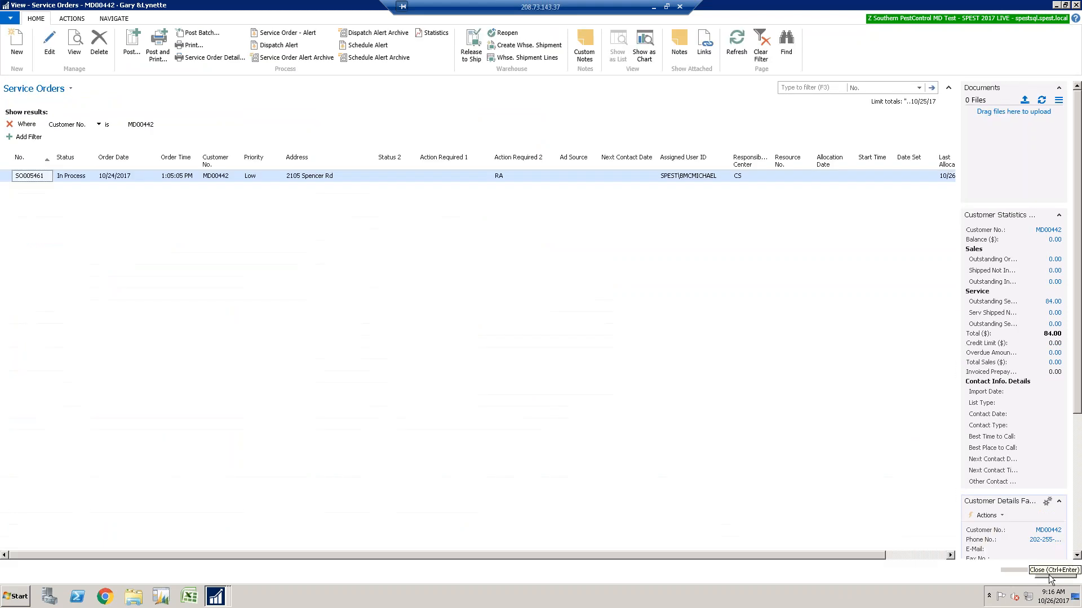
pyautogui.click(1049, 578)
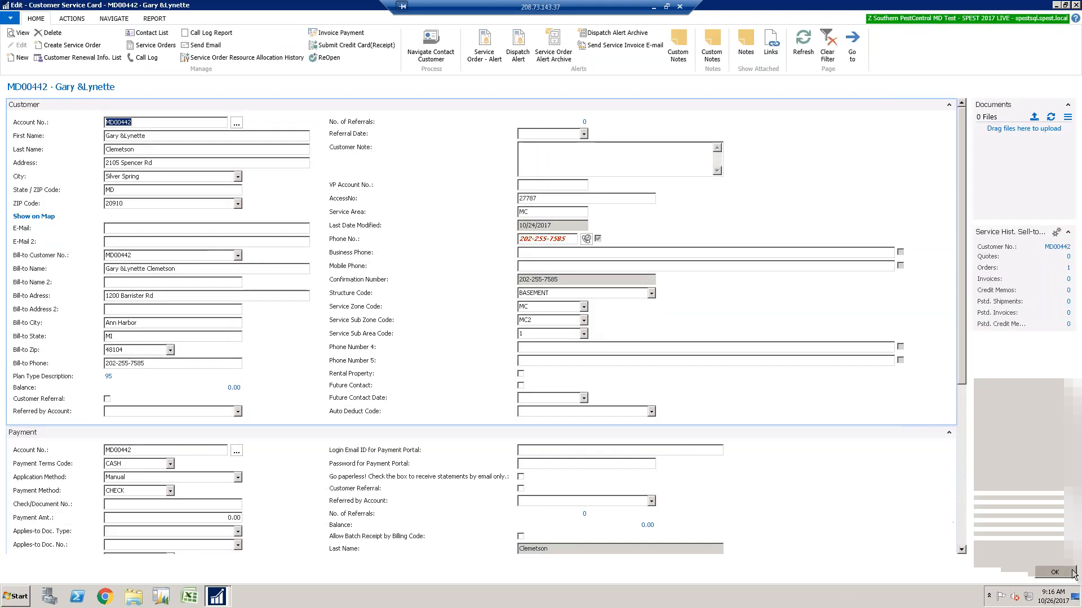
pyautogui.click(1069, 575)
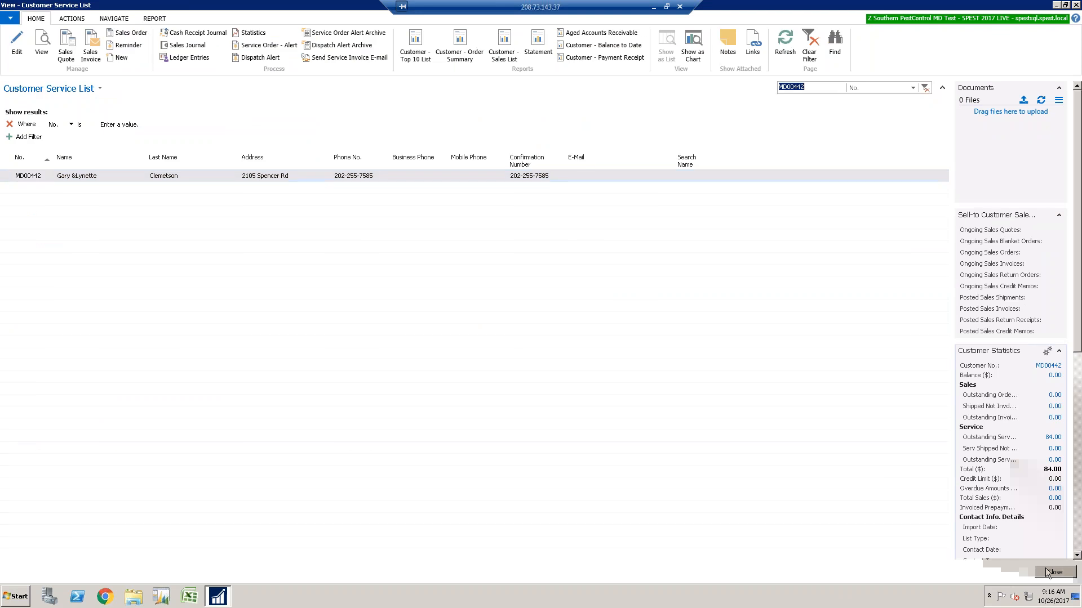
pyautogui.click(1051, 573)
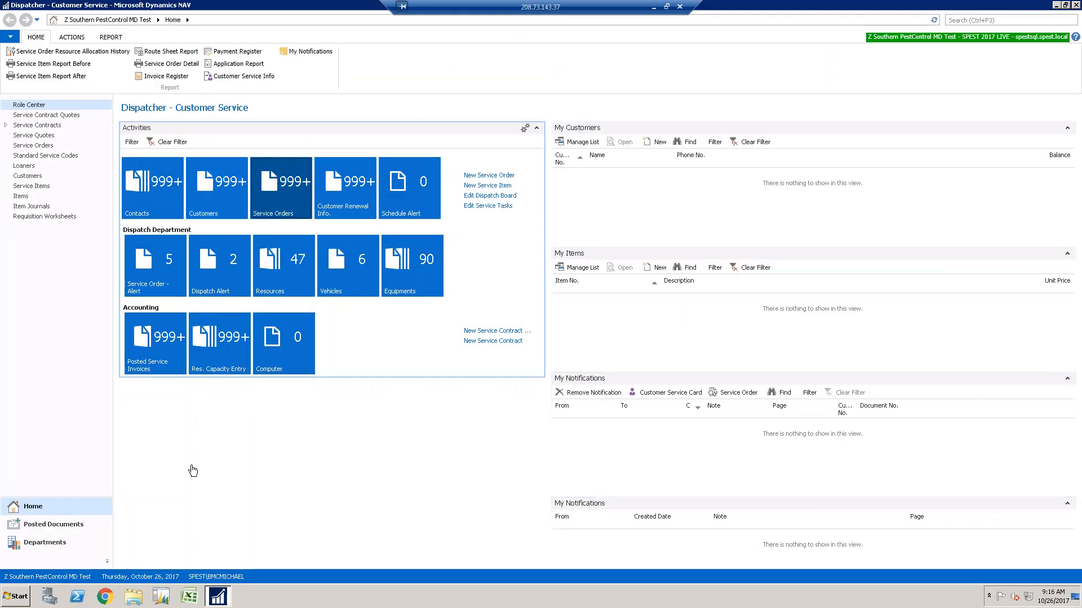
# Filter the service orders to allocation date 10/26/17 and open resource 10's 2:00 PM order for editing.
pyautogui.press('Return')
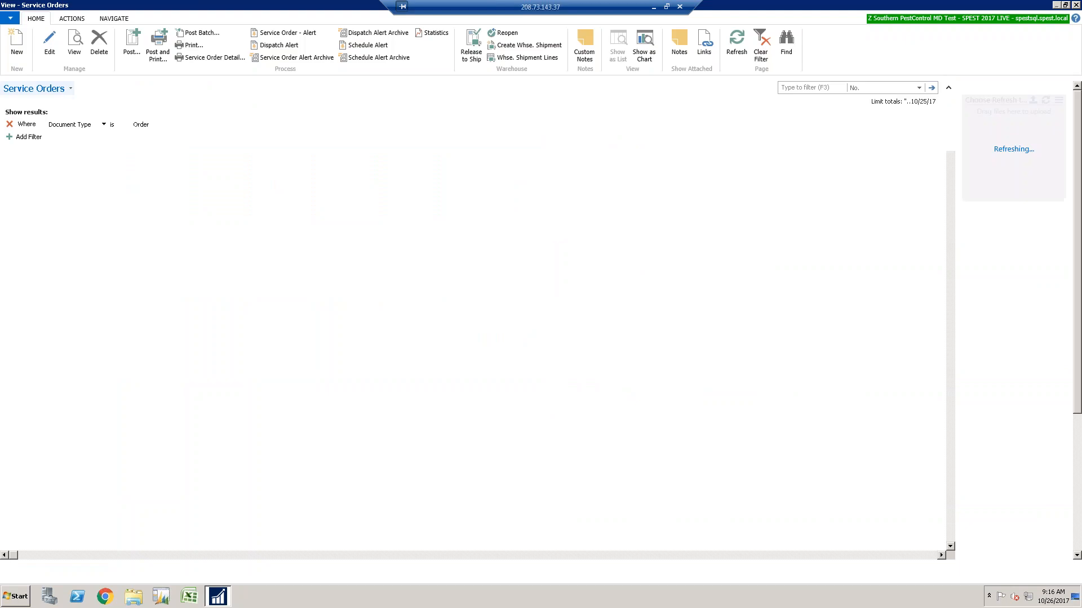
pyautogui.click(104, 123)
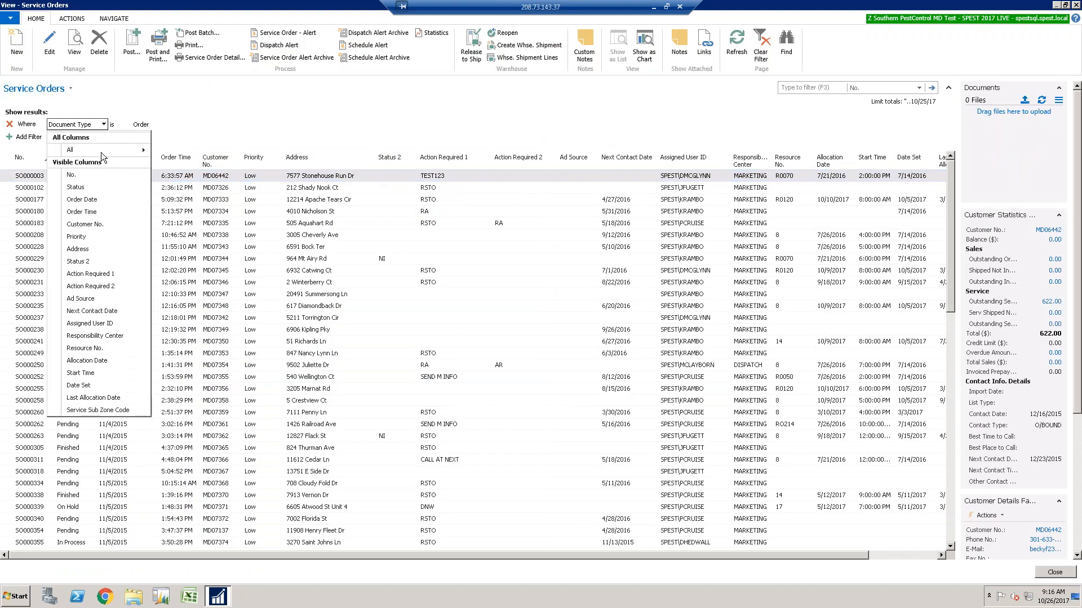
pyautogui.click(126, 360)
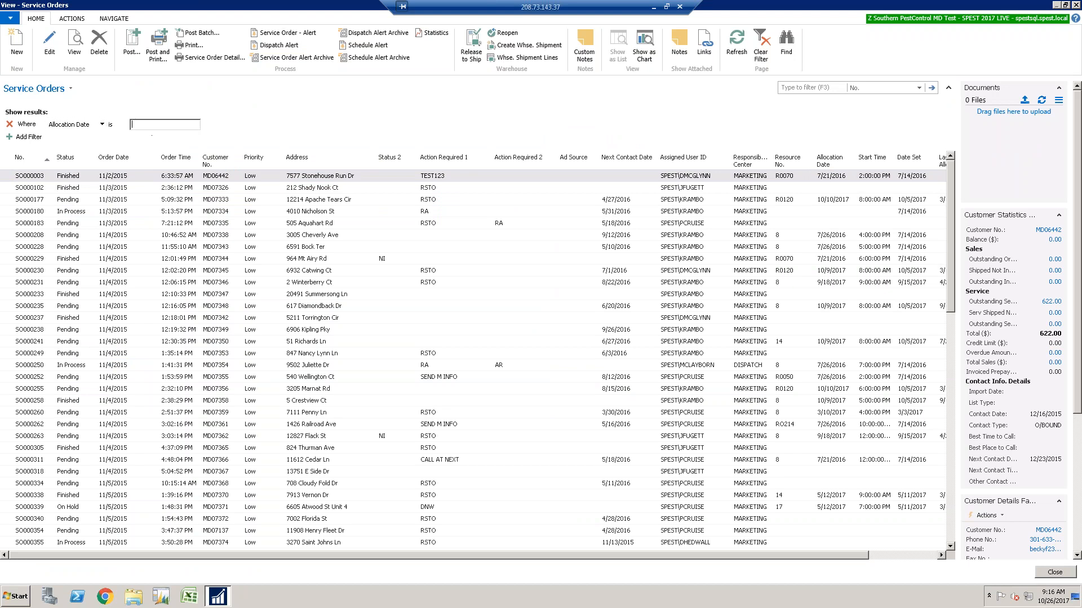
pyautogui.write('10/26/17')
pyautogui.press('Return')
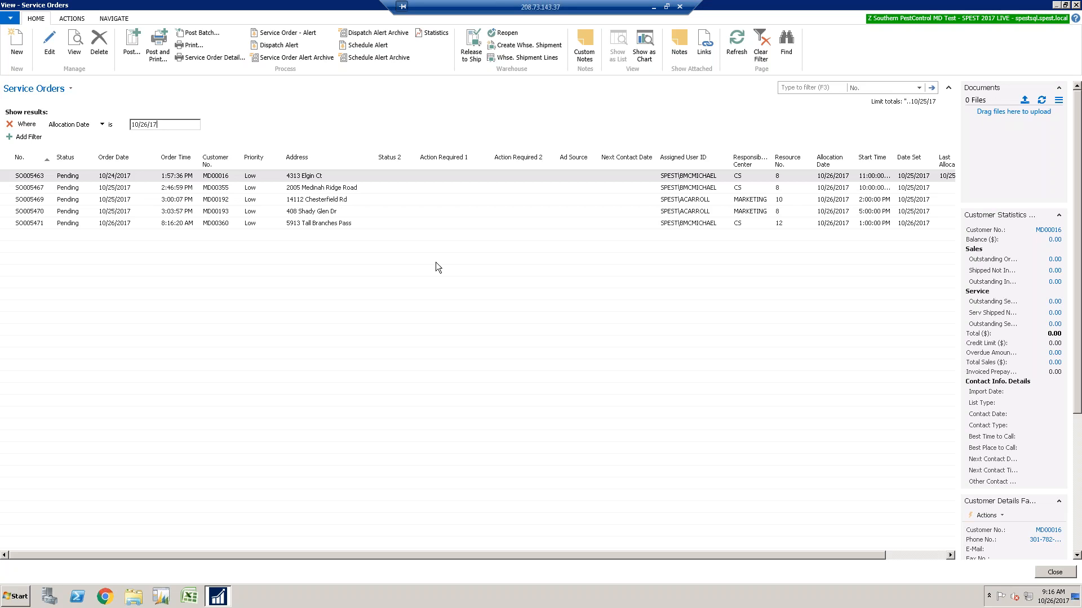
pyautogui.click(32, 200)
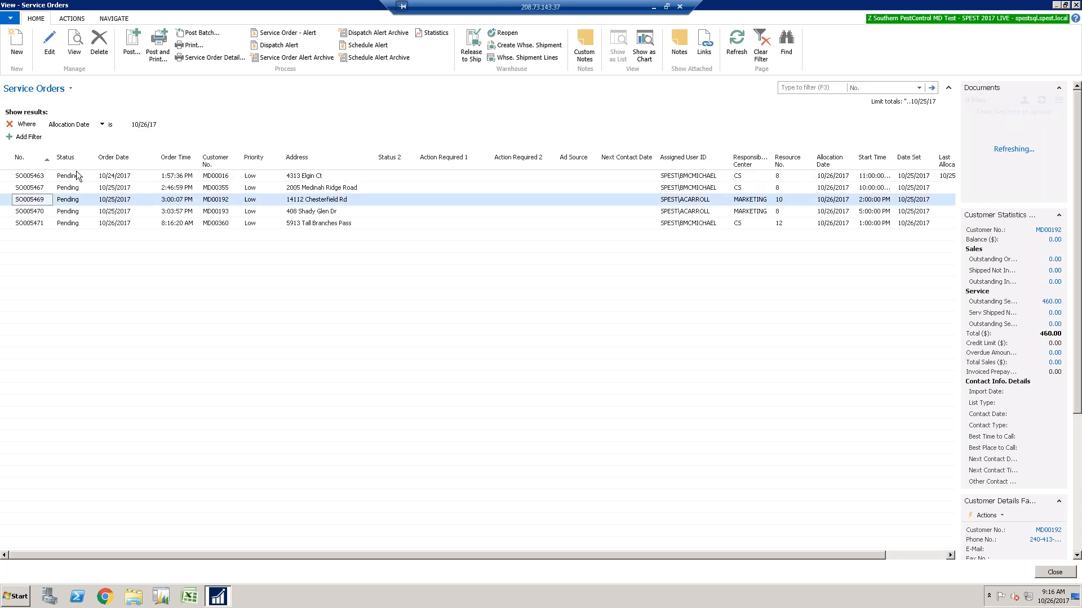
pyautogui.click(49, 48)
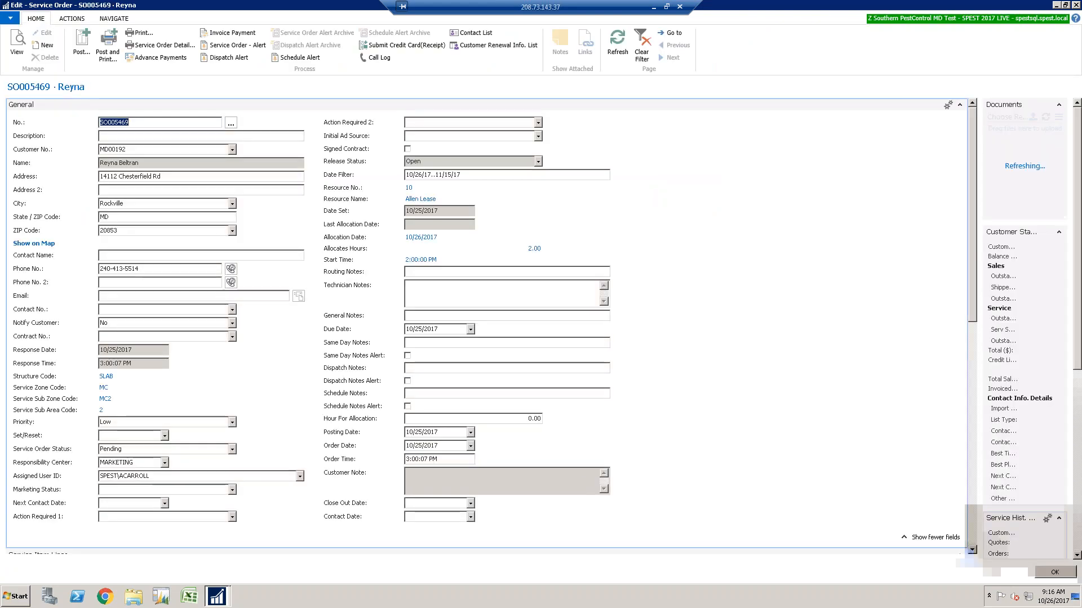
# Examine the order's general fields, service item lines and service line details, including the lines' source and status columns.
pyautogui.scroll(-3, 487, 326)
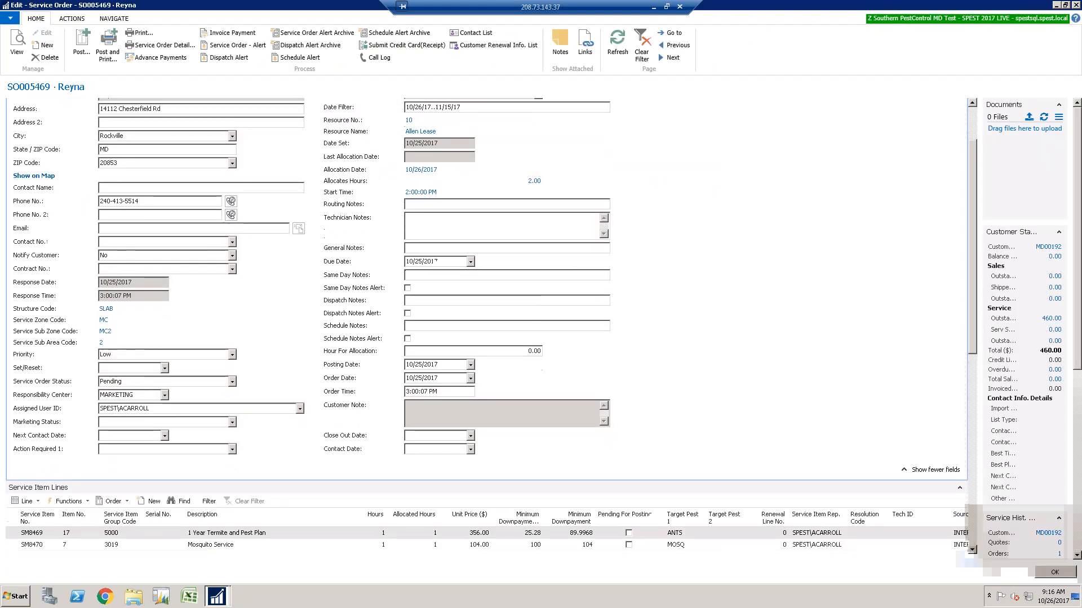
pyautogui.scroll(-5, 973, 555)
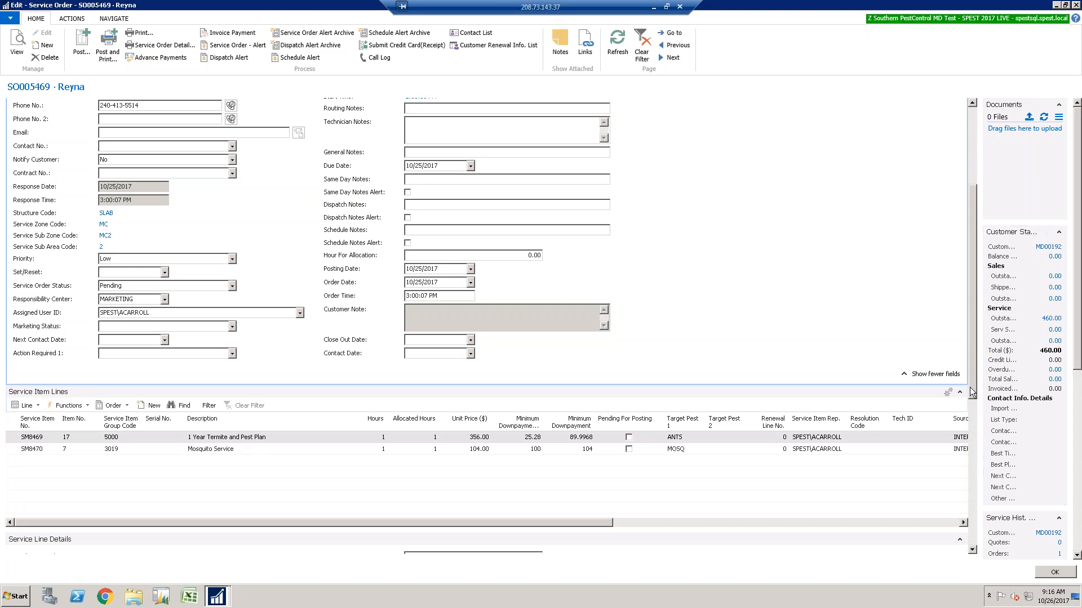
pyautogui.moveTo(971, 392); pyautogui.dragTo(971, 415)
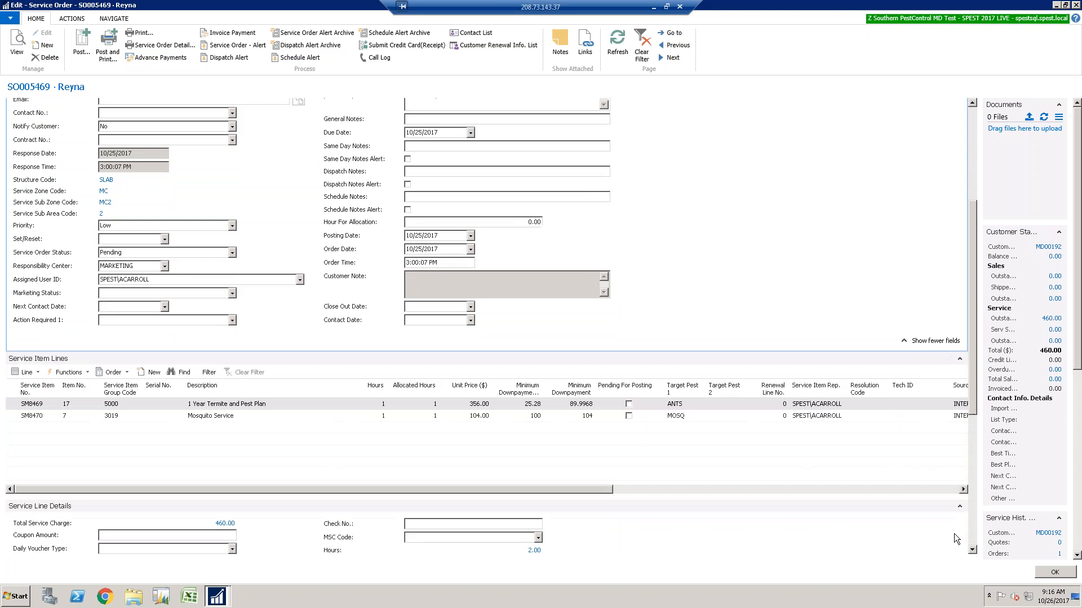
pyautogui.click(971, 550)
pyautogui.click(972, 550)
pyautogui.moveTo(972, 549); pyautogui.dragTo(972, 550)
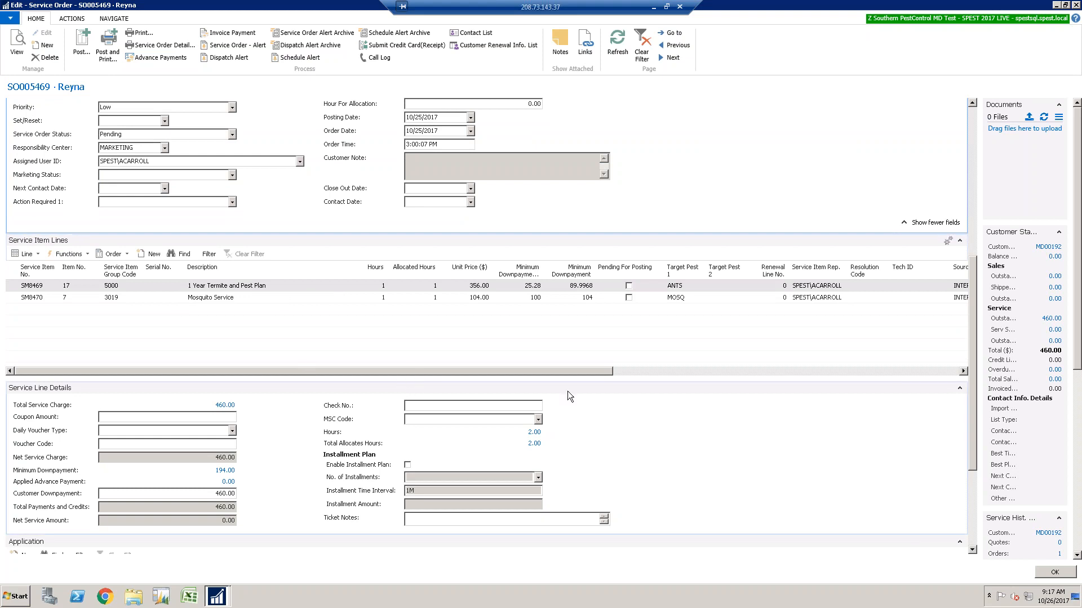
pyautogui.moveTo(502, 372); pyautogui.dragTo(429, 373)
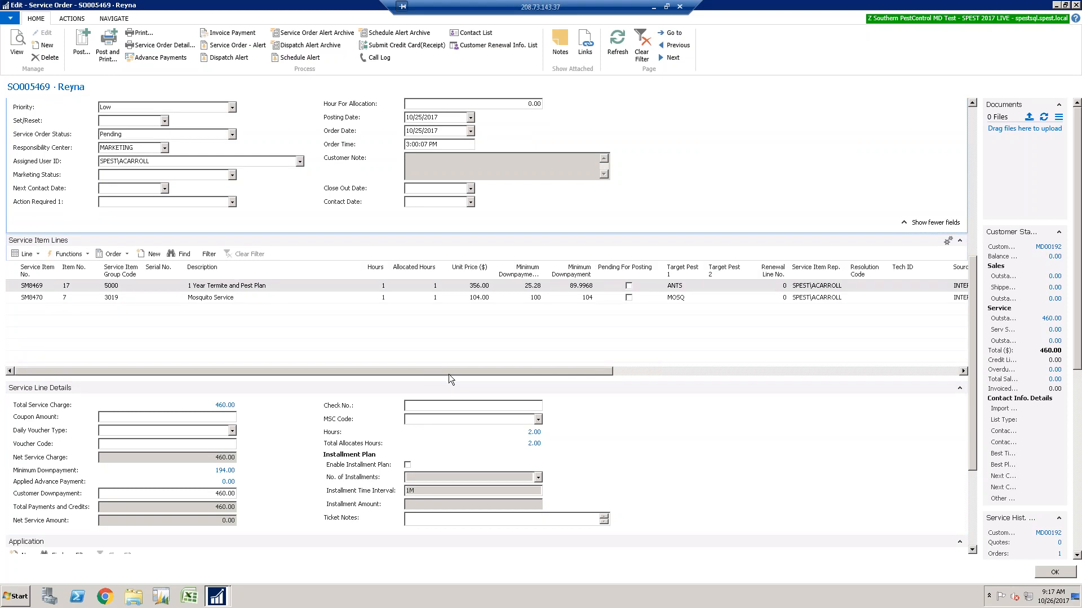
pyautogui.moveTo(500, 376); pyautogui.dragTo(664, 369)
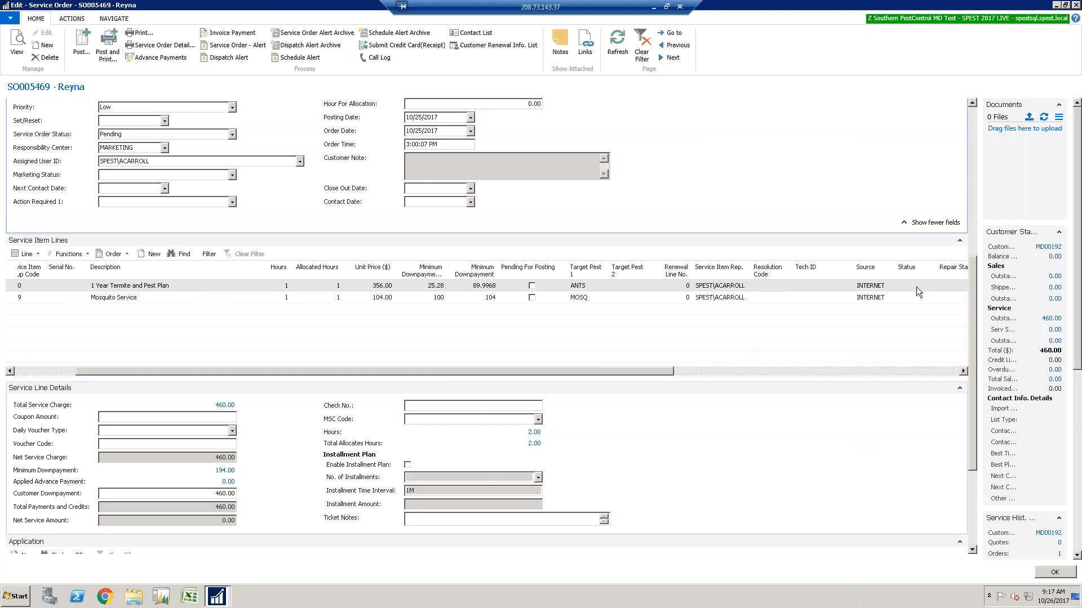
pyautogui.moveTo(972, 282); pyautogui.dragTo(953, 158)
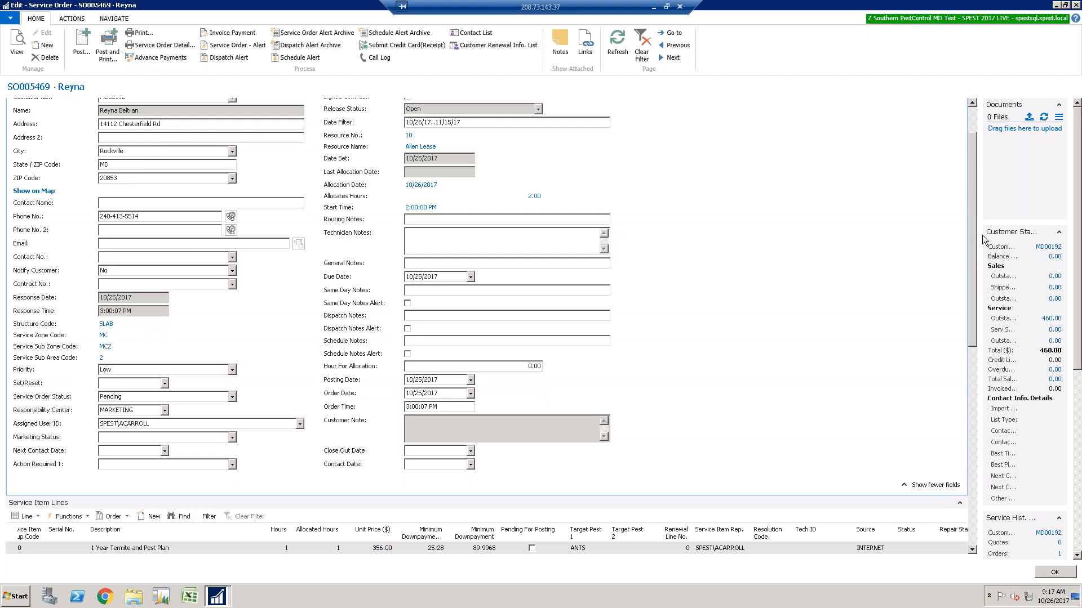
pyautogui.moveTo(971, 221); pyautogui.dragTo(975, 283)
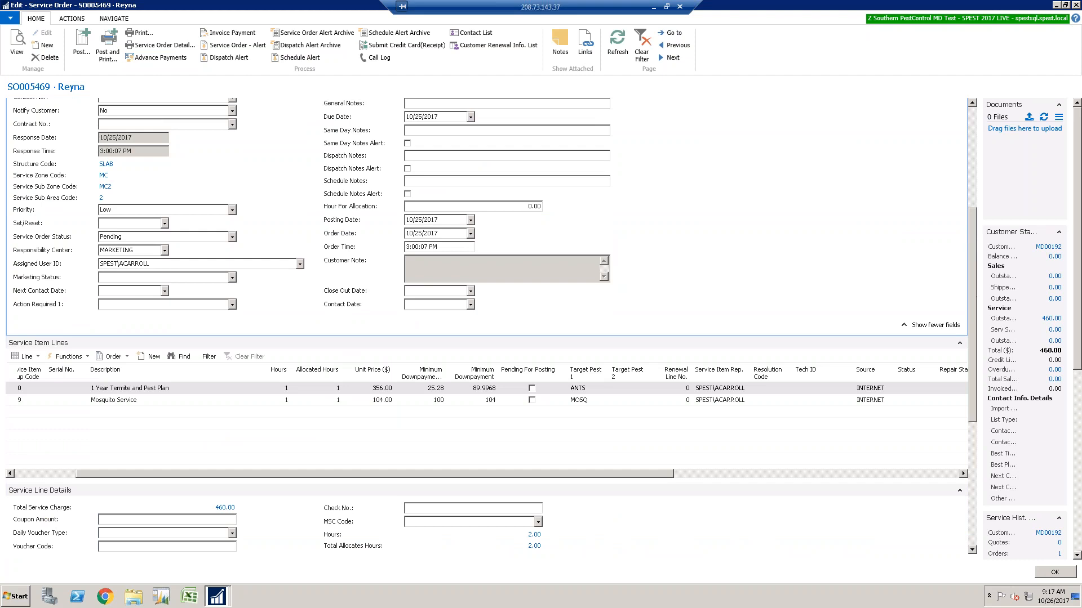
pyautogui.click(973, 551)
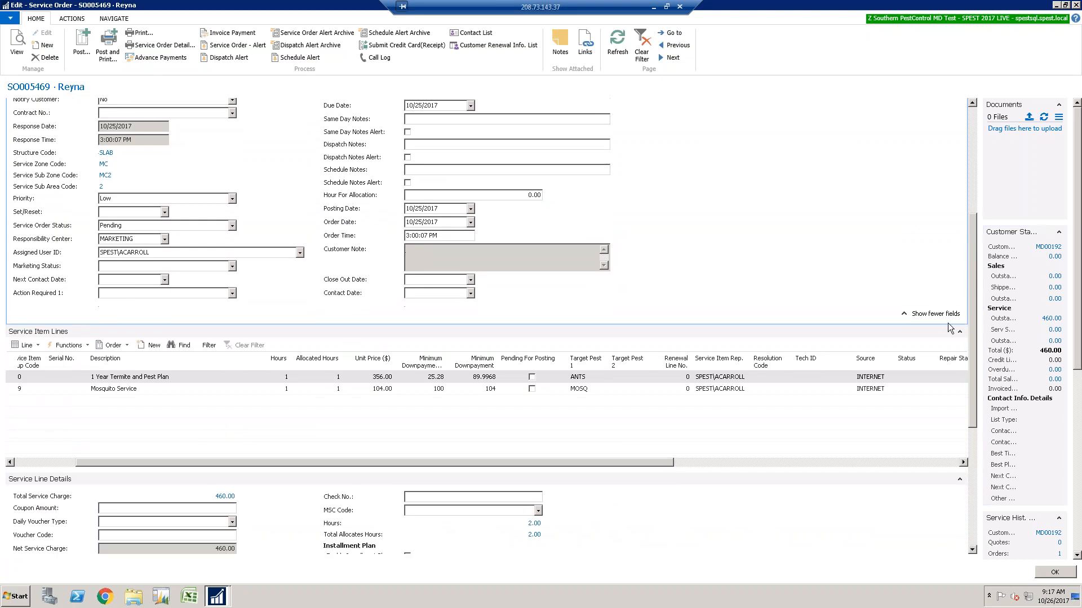
pyautogui.click(970, 157)
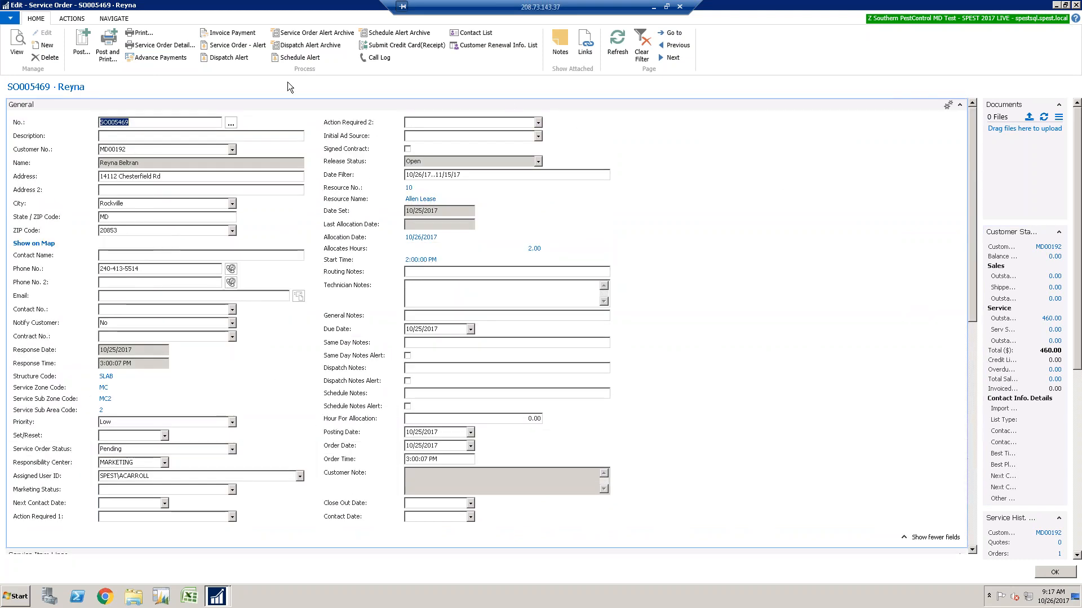
# Add a call log entry to the service order with the general note "signed contract", and close the log.
pyautogui.click(378, 58)
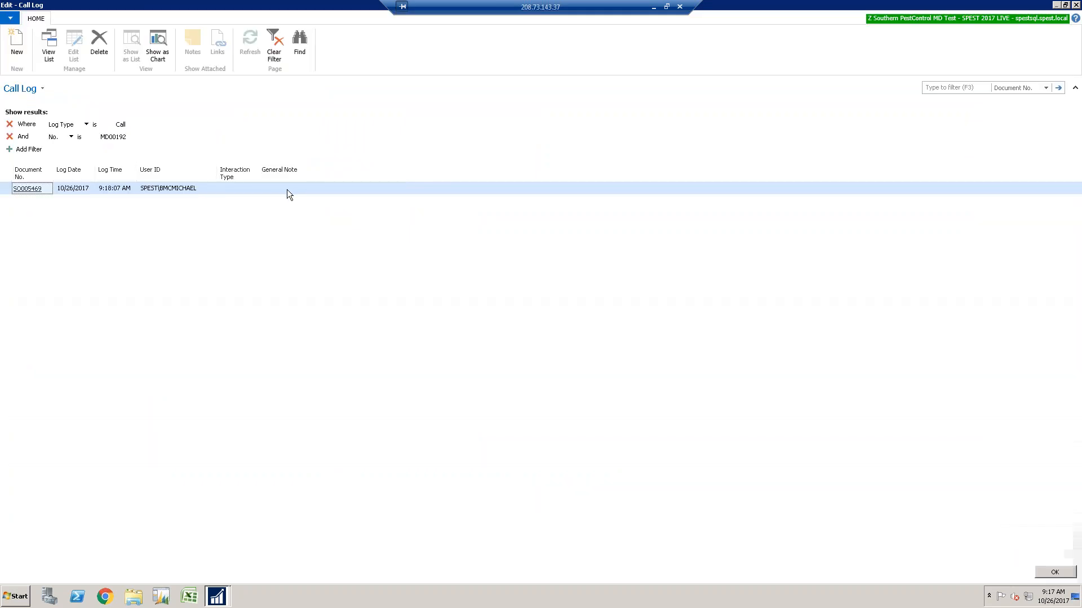
pyautogui.click(307, 191)
pyautogui.write('sig')
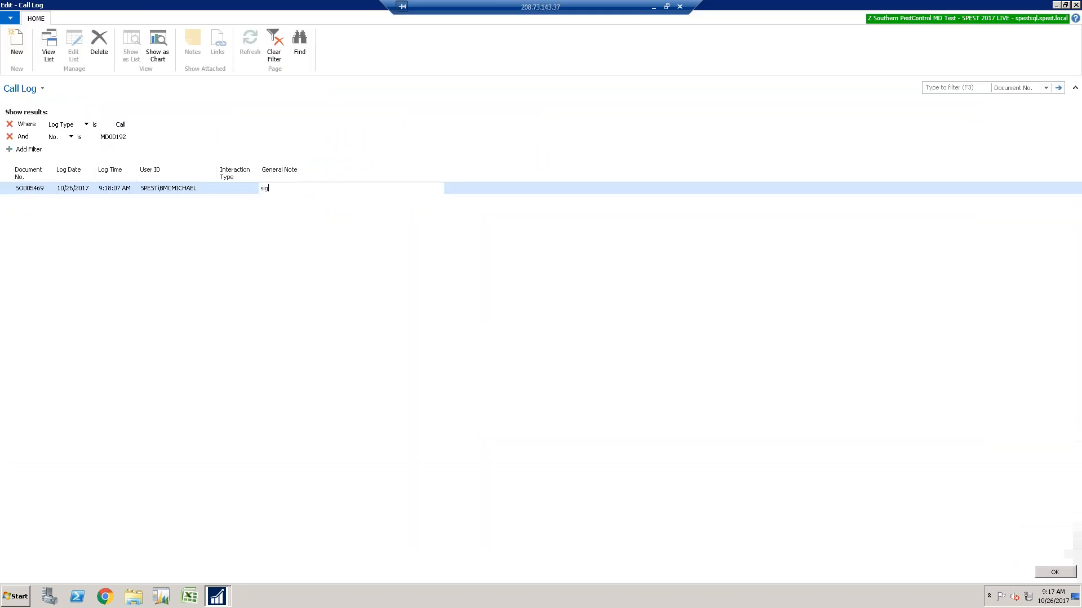
pyautogui.write('ned contract')
pyautogui.press('Return')
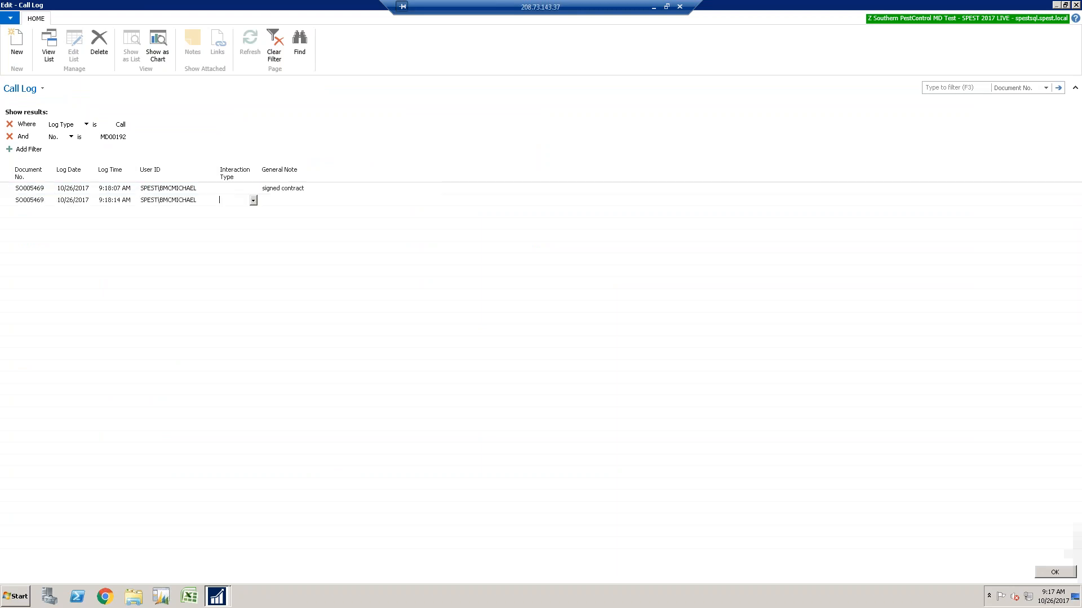
pyautogui.click(1054, 572)
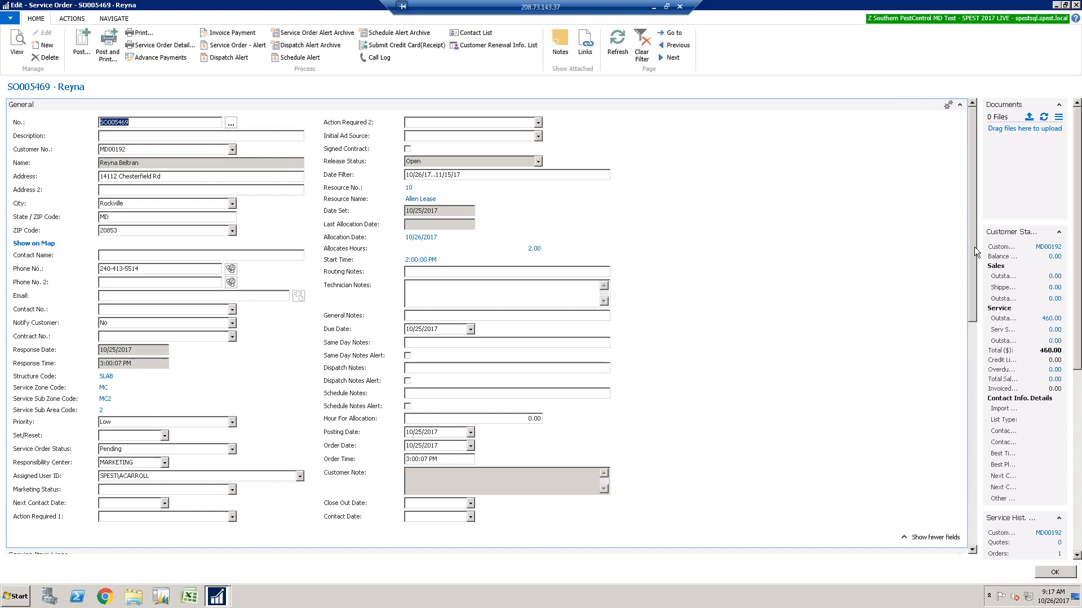
# Mark the Mosquito Service line as pending for posting and set the order's check number to 2000.
pyautogui.scroll(-5, 977, 348)
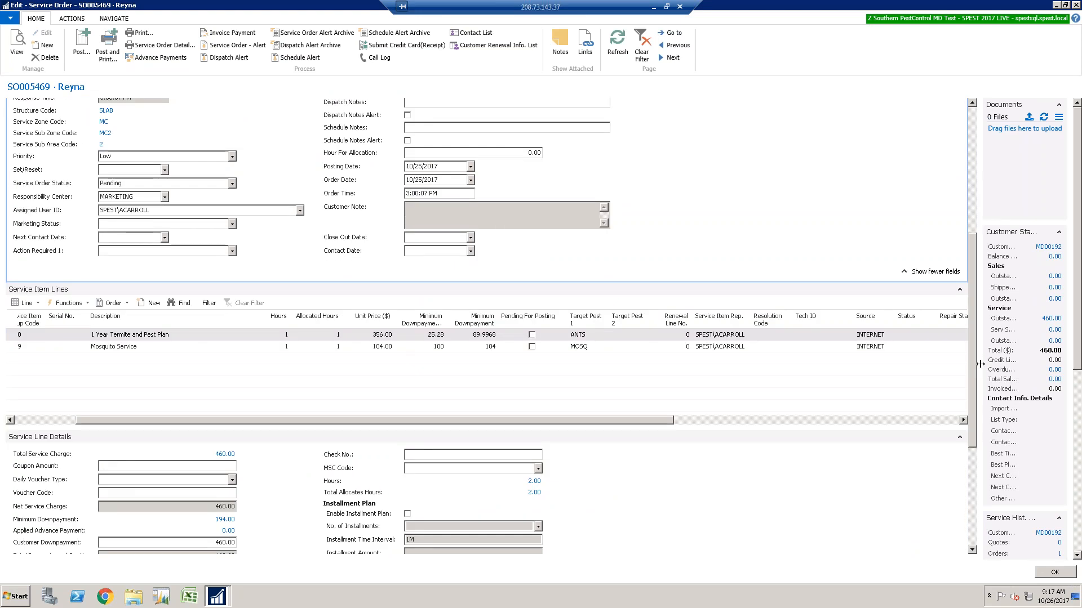
pyautogui.moveTo(973, 382); pyautogui.dragTo(972, 432)
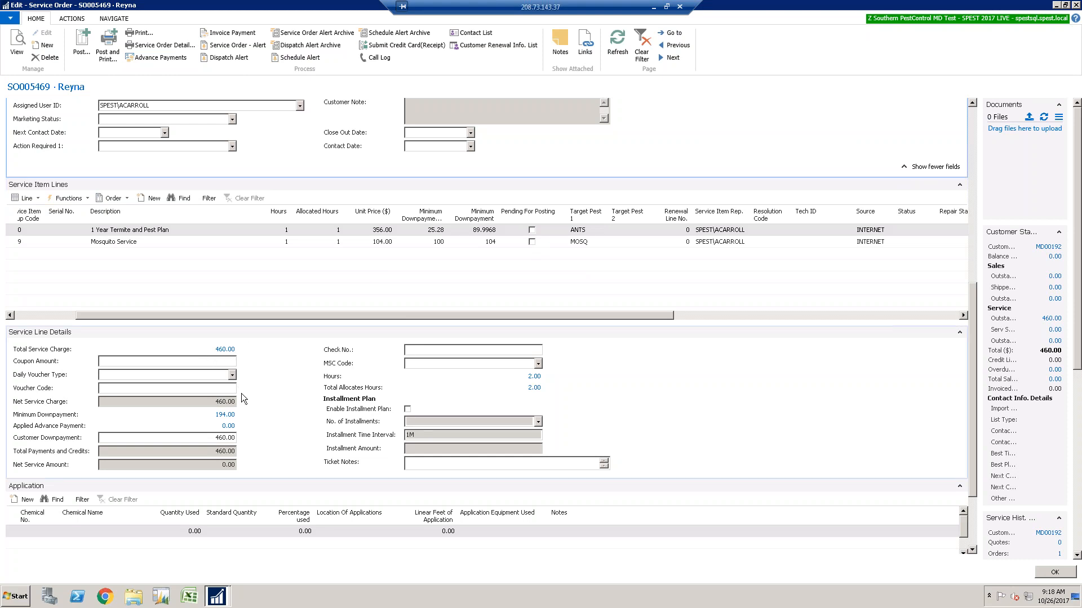
pyautogui.click(533, 242)
pyautogui.click(532, 241)
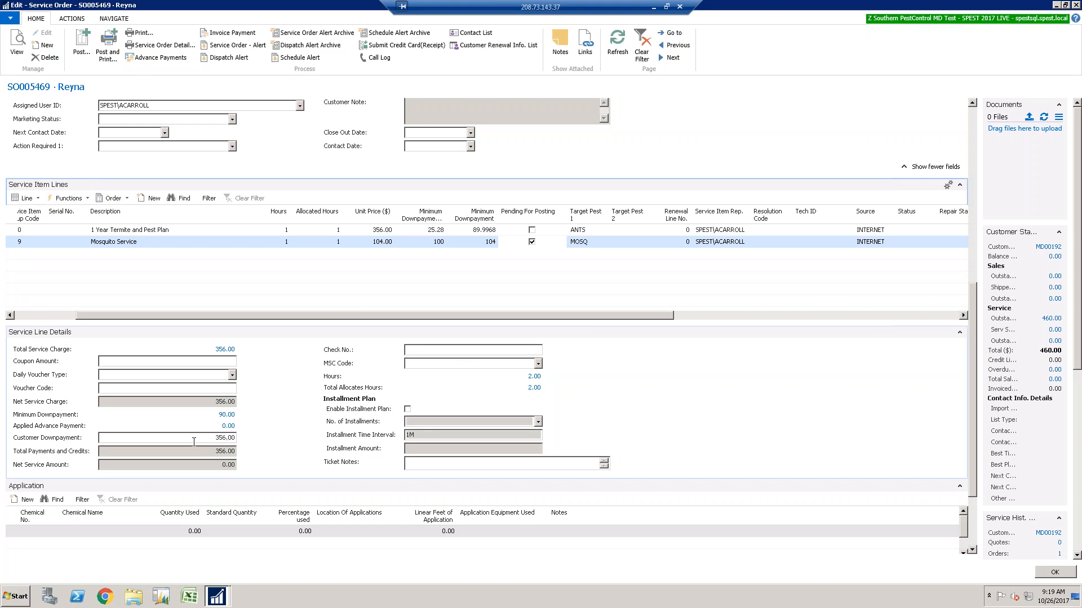
pyautogui.click(440, 351)
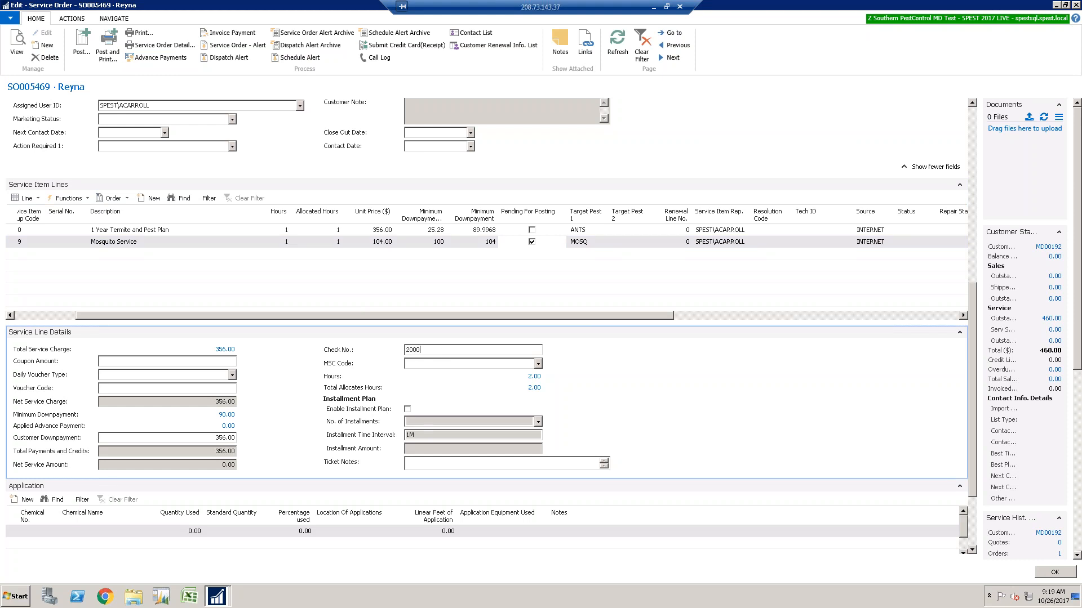
# Choose TALSTAR-P as the chemical on the first application line of the service order.
pyautogui.scroll(-3, 978, 356)
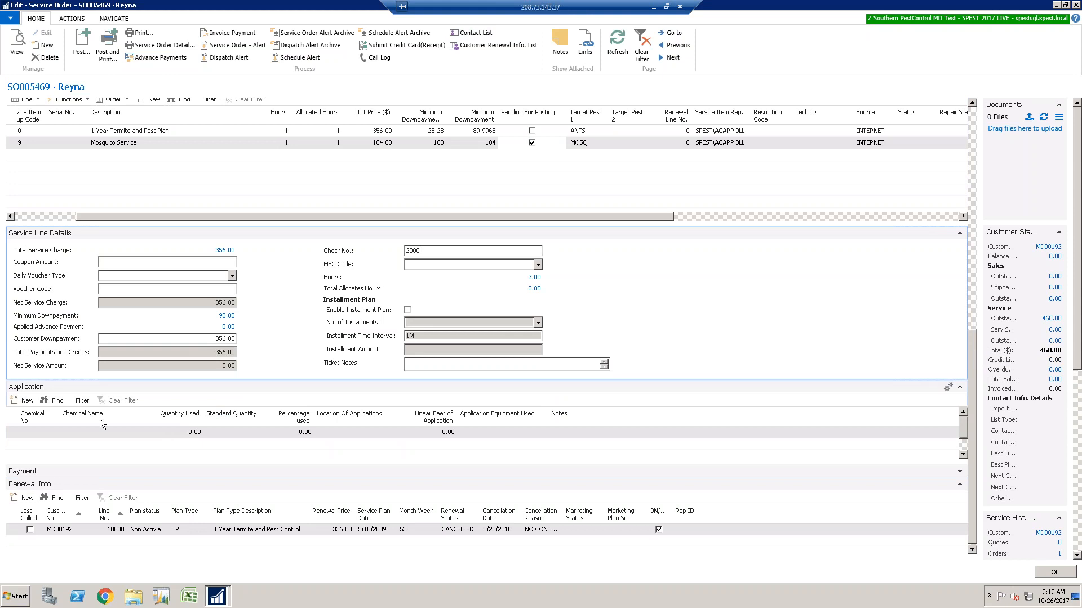
pyautogui.click(55, 431)
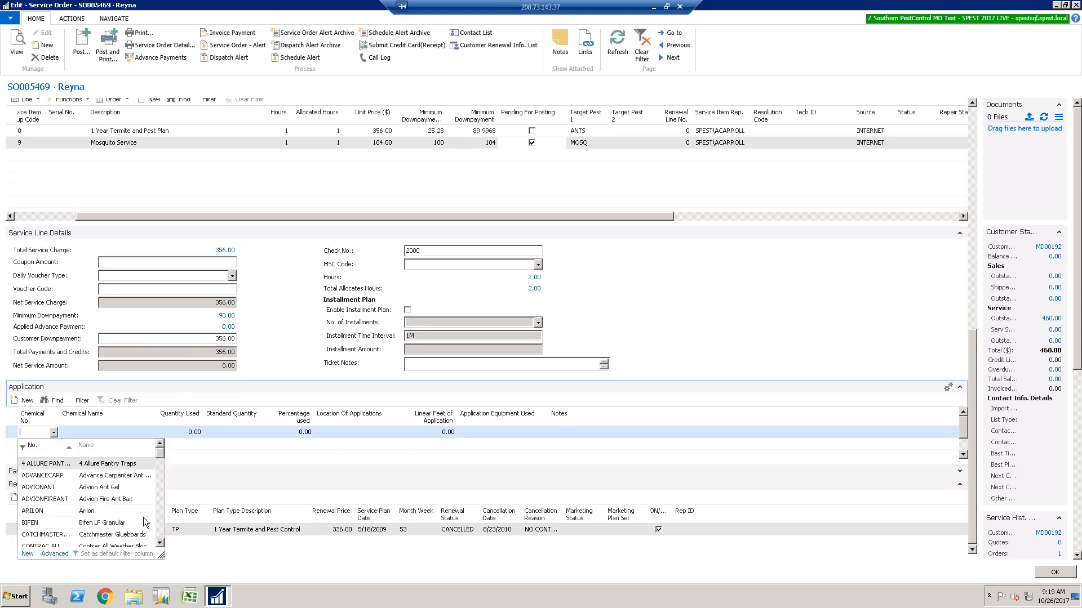
pyautogui.click(160, 544)
pyautogui.click(160, 544)
pyautogui.click(160, 544)
pyautogui.click(160, 545)
pyautogui.click(160, 544)
pyautogui.click(160, 545)
pyautogui.click(160, 544)
pyautogui.click(160, 544)
pyautogui.click(160, 544)
pyautogui.click(160, 544)
pyautogui.click(160, 544)
pyautogui.click(160, 544)
pyautogui.click(160, 544)
pyautogui.click(160, 544)
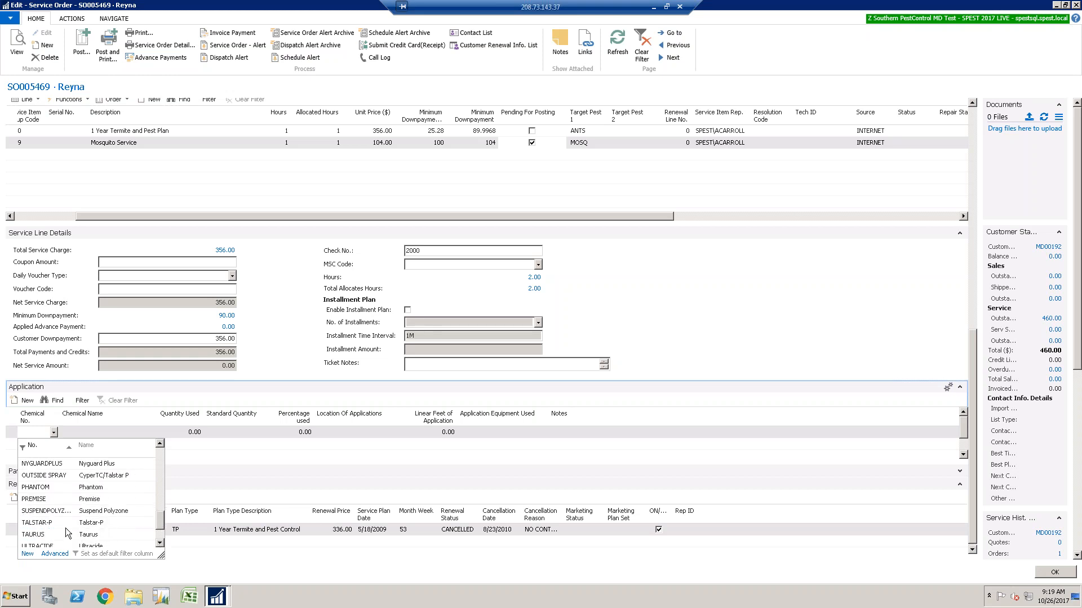
pyautogui.click(45, 524)
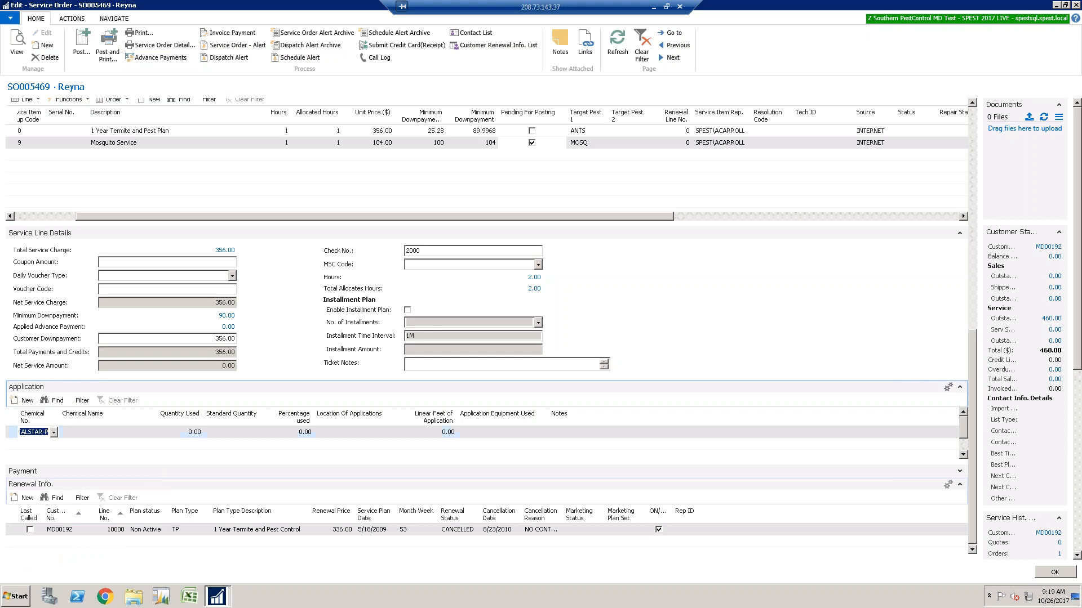
# Set the quantity used on the TALSTAR-P application line to 4.
pyautogui.click(174, 436)
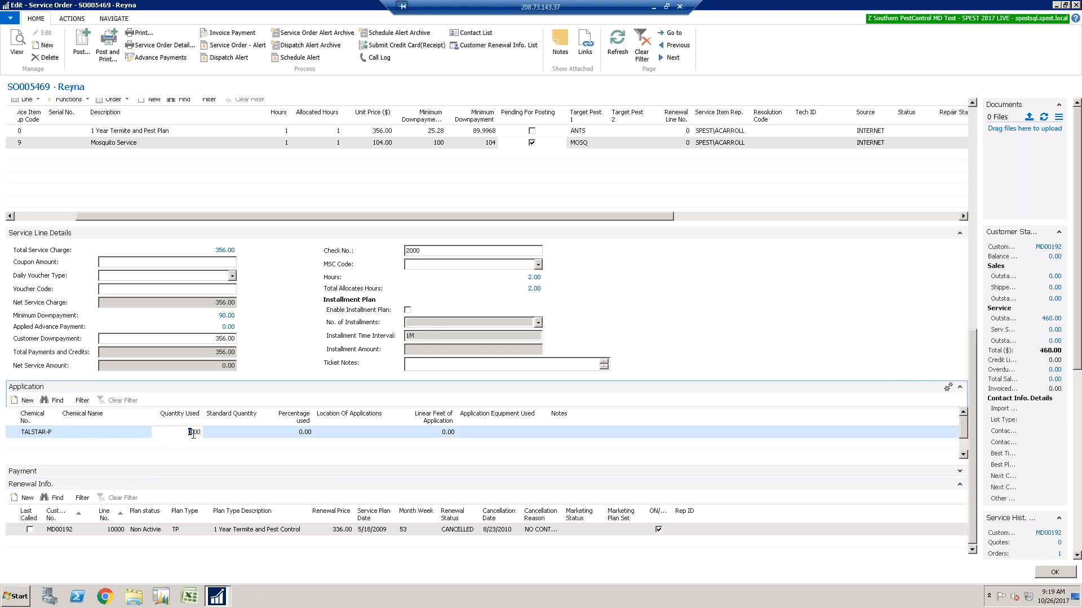
pyautogui.write('4')
pyautogui.press('Tab')
pyautogui.press('Tab')
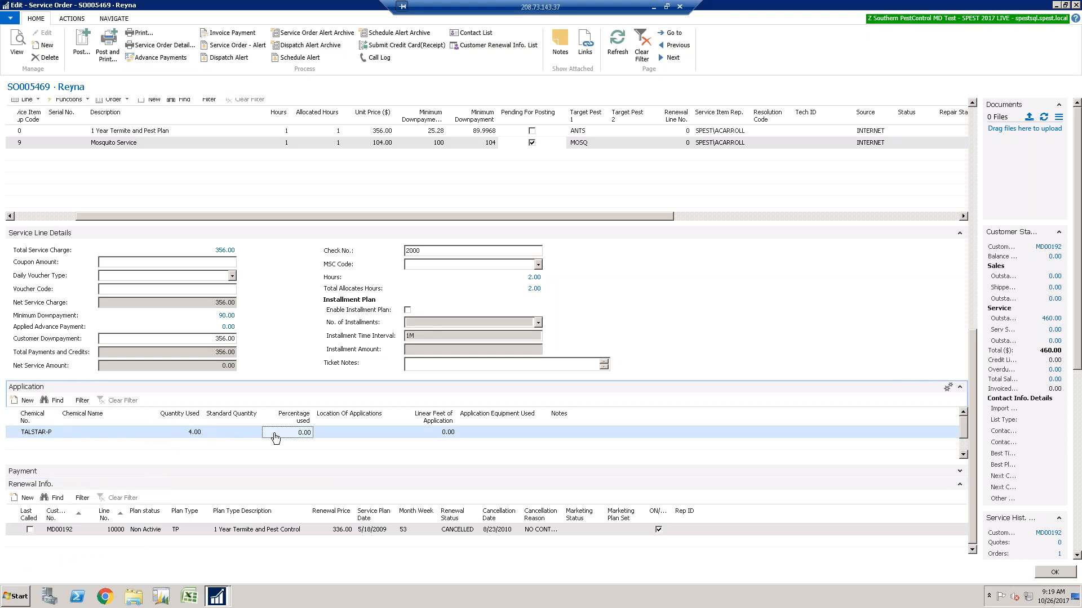
# Set the location of application on the TALSTAR-P line to PERIMETER.
pyautogui.click(400, 432)
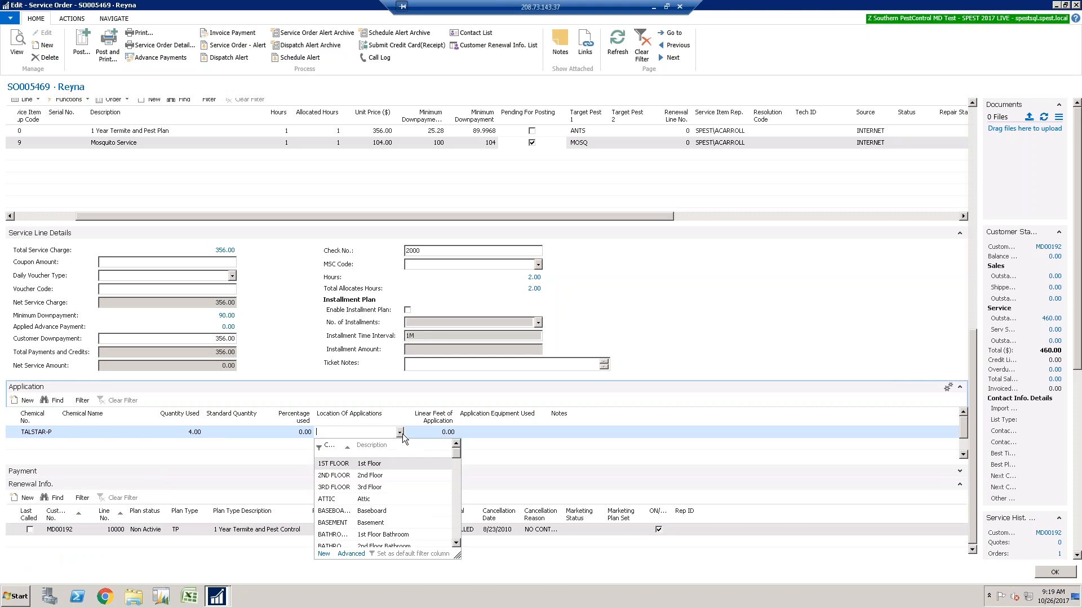
pyautogui.click(457, 543)
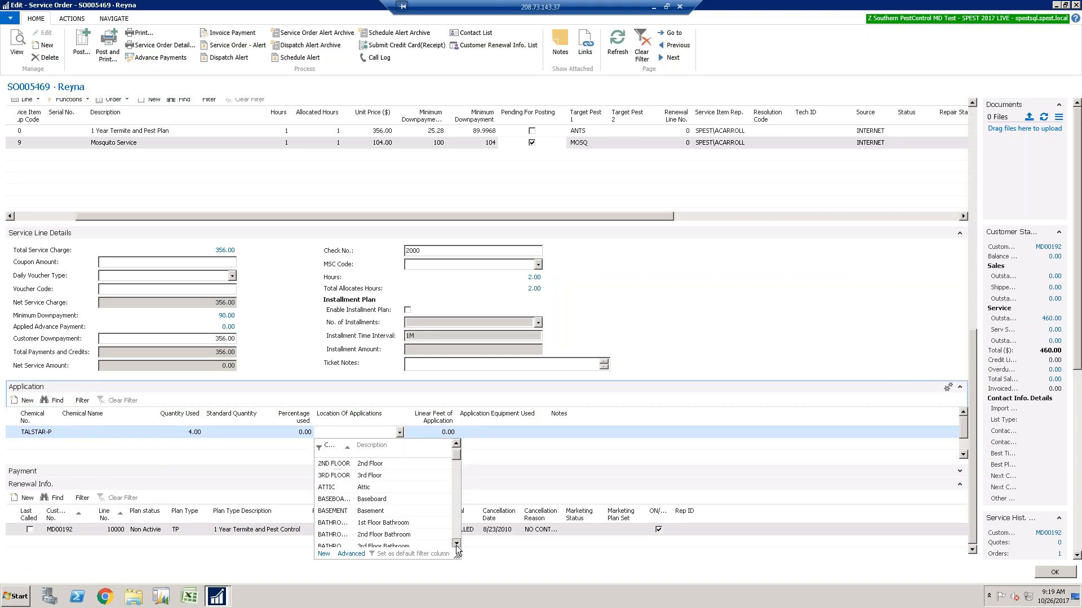
pyautogui.click(456, 544)
pyautogui.click(456, 544)
pyautogui.click(456, 544)
pyautogui.click(456, 543)
pyautogui.click(456, 544)
pyautogui.click(456, 544)
pyautogui.click(457, 544)
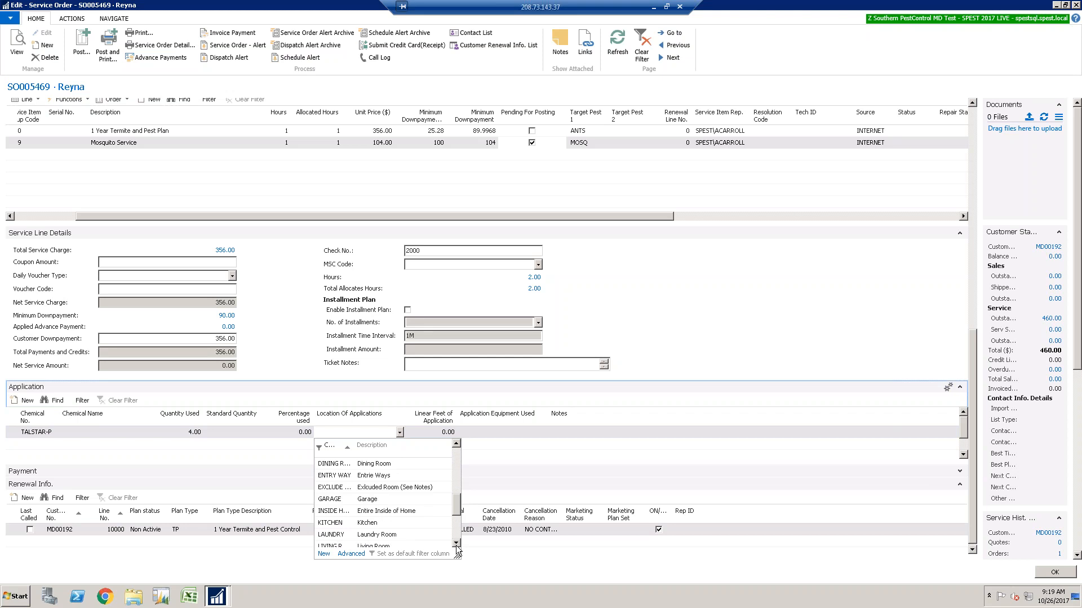
pyautogui.click(456, 544)
pyautogui.click(456, 544)
pyautogui.click(456, 544)
pyautogui.click(457, 544)
pyautogui.click(373, 525)
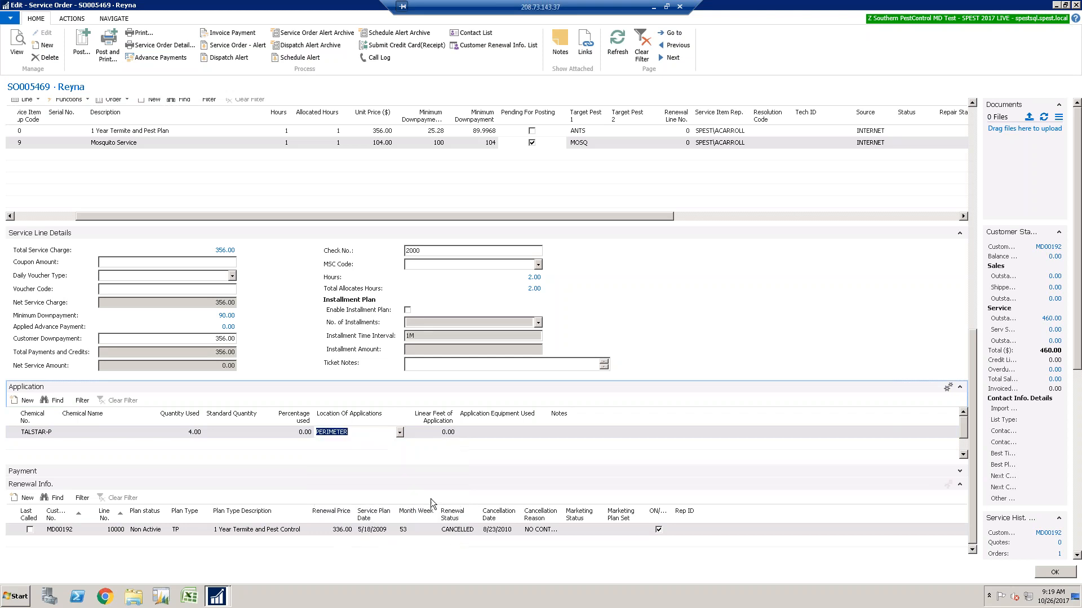
# Set the application equipment used on the TALSTAR-P line to B&G.
pyautogui.click(539, 432)
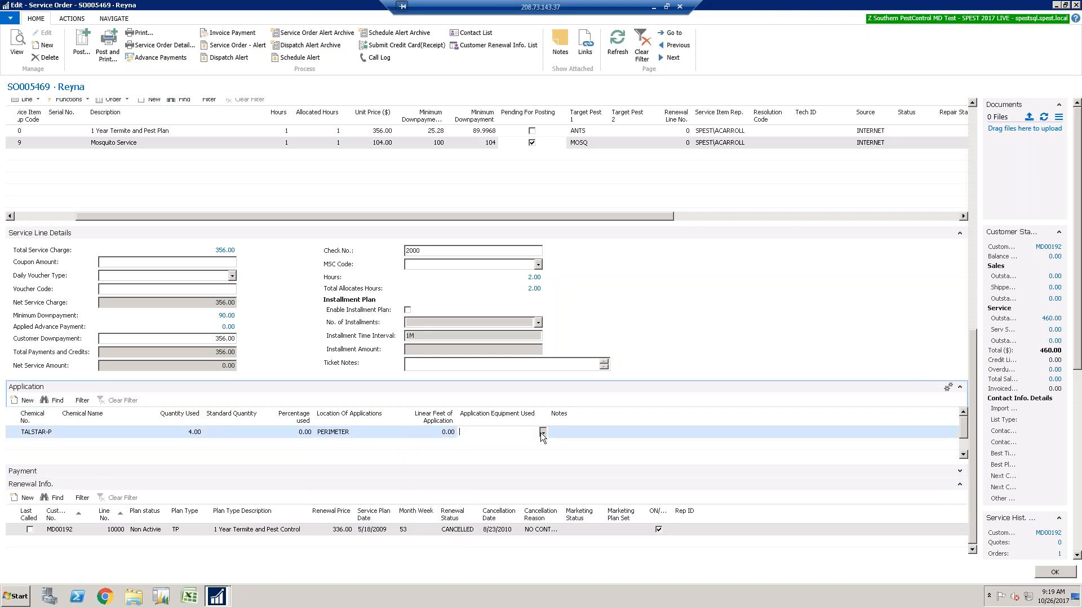
pyautogui.click(542, 432)
pyautogui.click(497, 477)
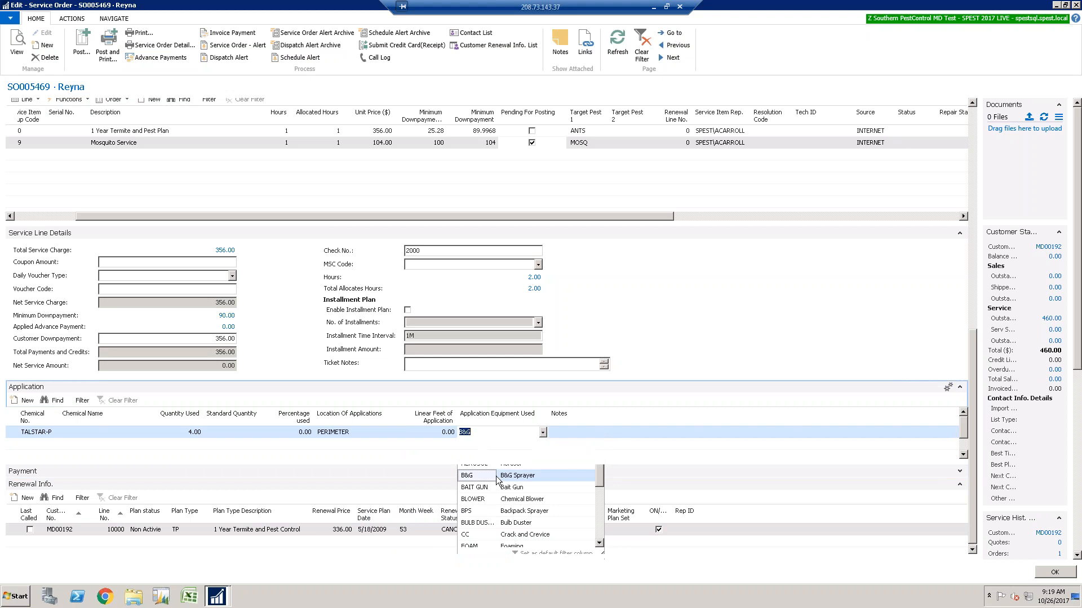
# Add a second application line with the chemical ADVIONANT.
pyautogui.click(61, 444)
pyautogui.click(53, 444)
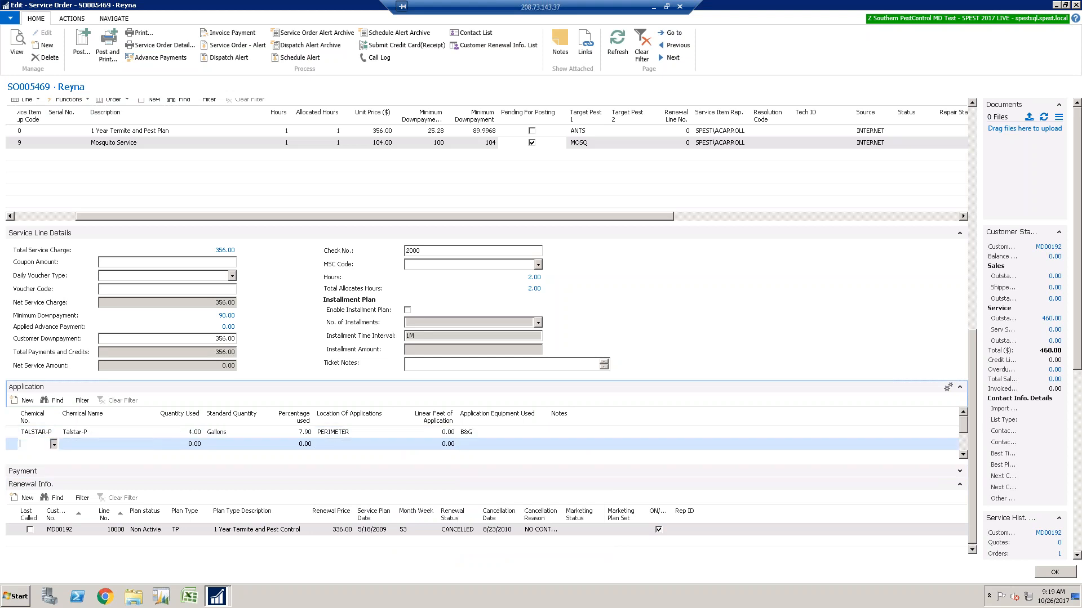
pyautogui.click(53, 445)
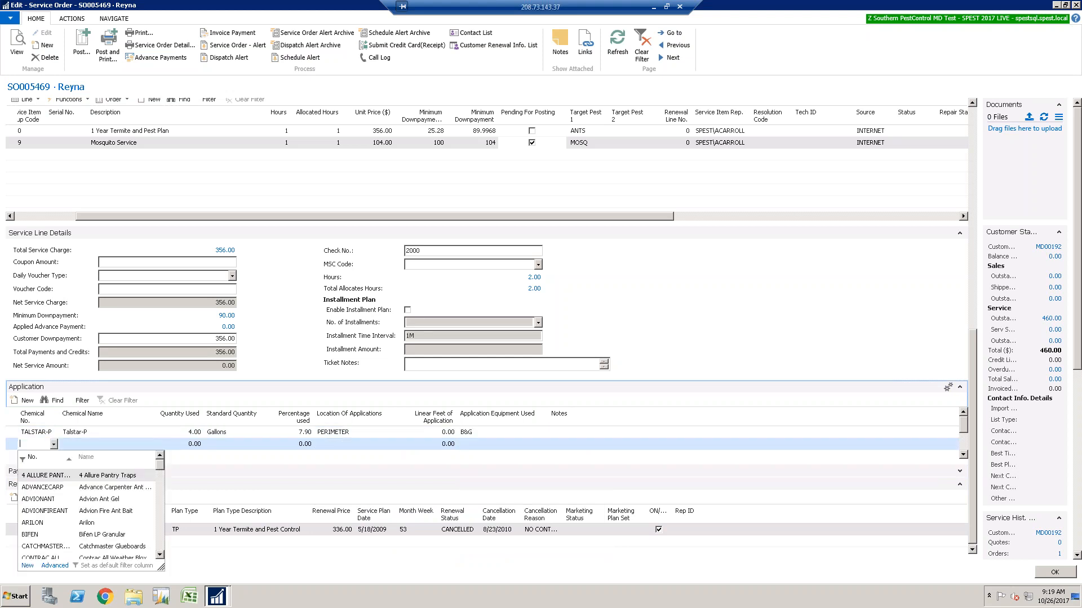
pyautogui.click(159, 555)
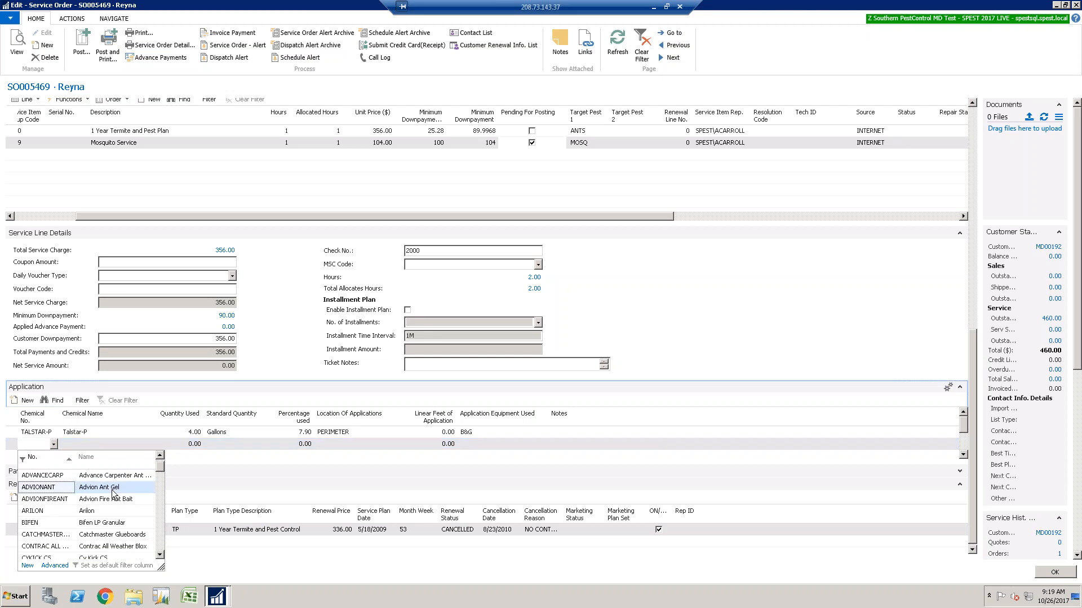
pyautogui.click(112, 489)
# Set the ADVIONANT line's quantity used to 2 and its location of application to 1ST FLOOR.
pyautogui.click(304, 445)
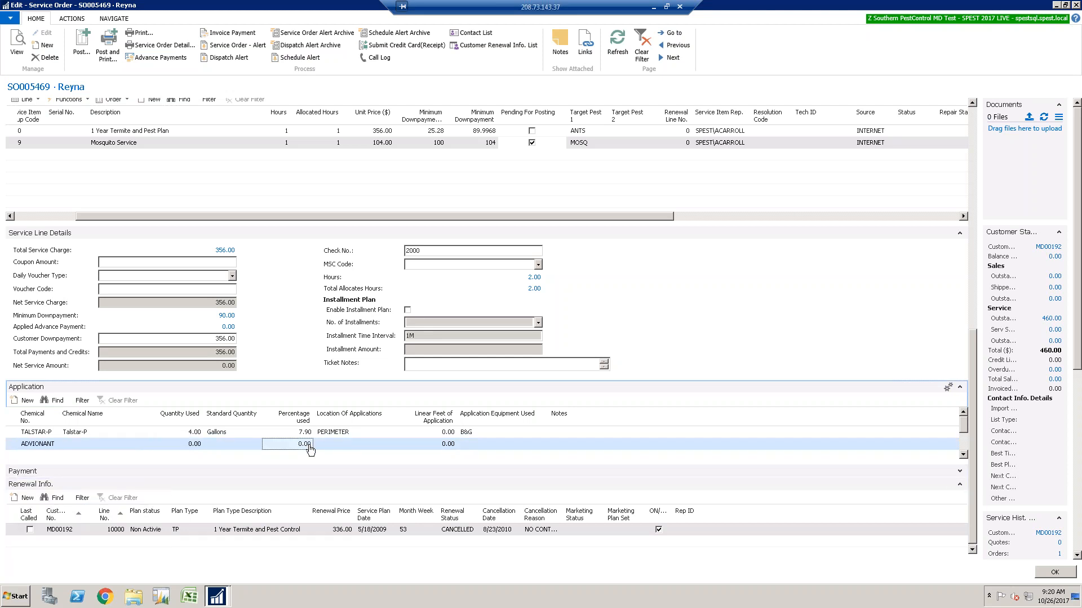
pyautogui.click(191, 445)
pyautogui.write('2')
pyautogui.click(307, 447)
pyautogui.click(374, 446)
pyautogui.click(400, 445)
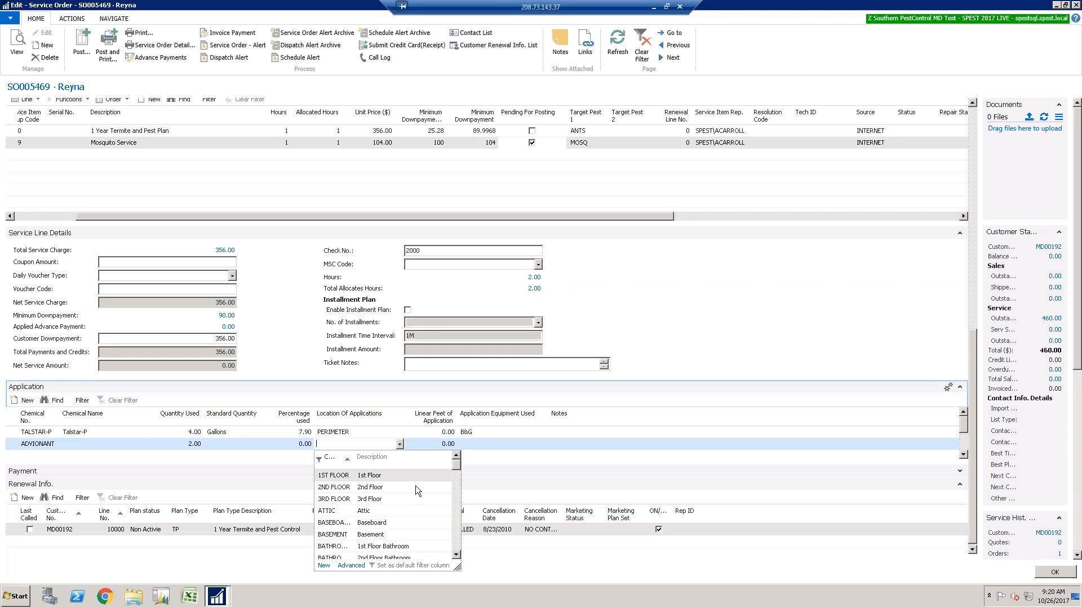
pyautogui.click(383, 476)
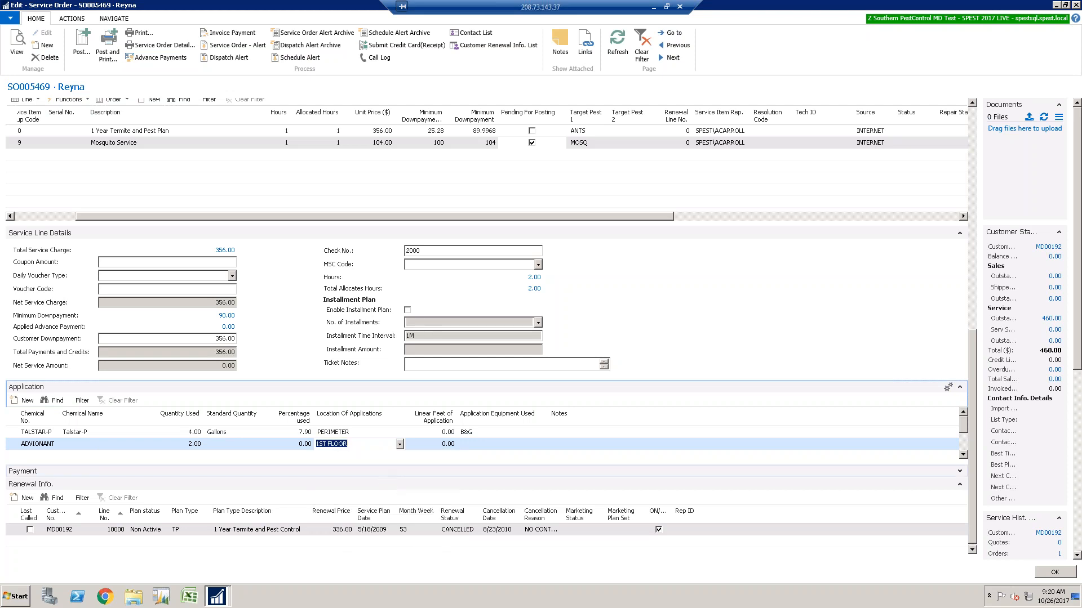
# Add a third application line for Catchmaster Glueboards with a quantity used of 5.
pyautogui.click(45, 457)
pyautogui.click(55, 456)
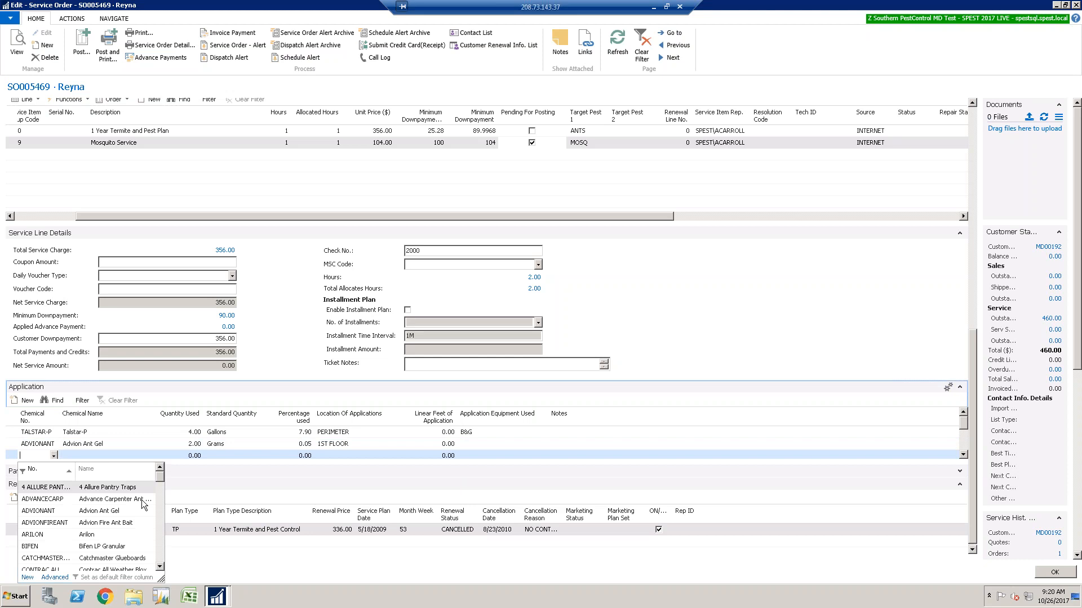
pyautogui.click(148, 564)
pyautogui.click(192, 456)
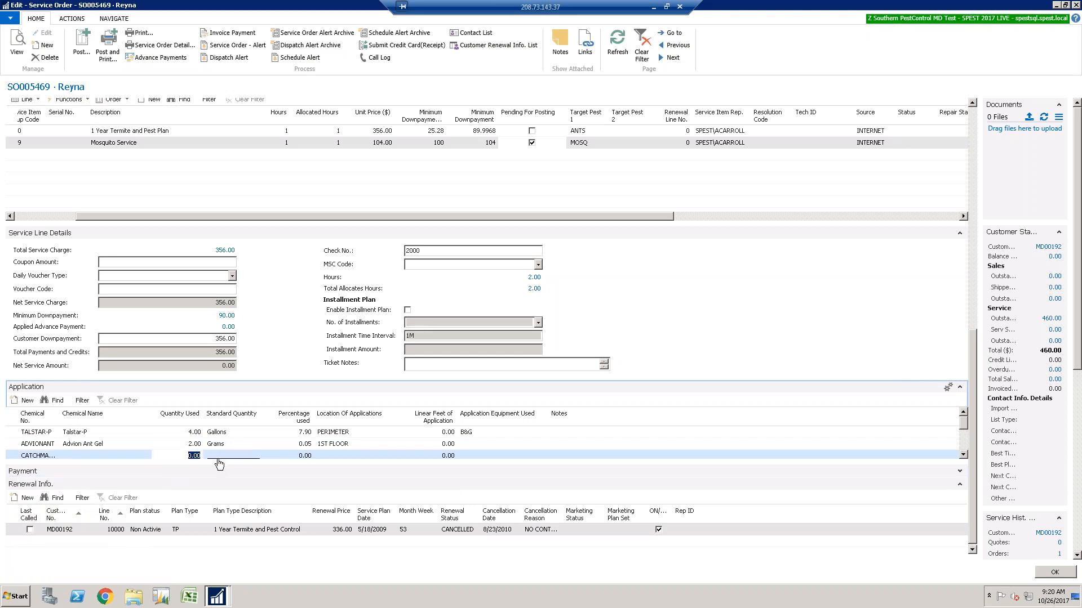
pyautogui.write('5')
pyautogui.press('Tab')
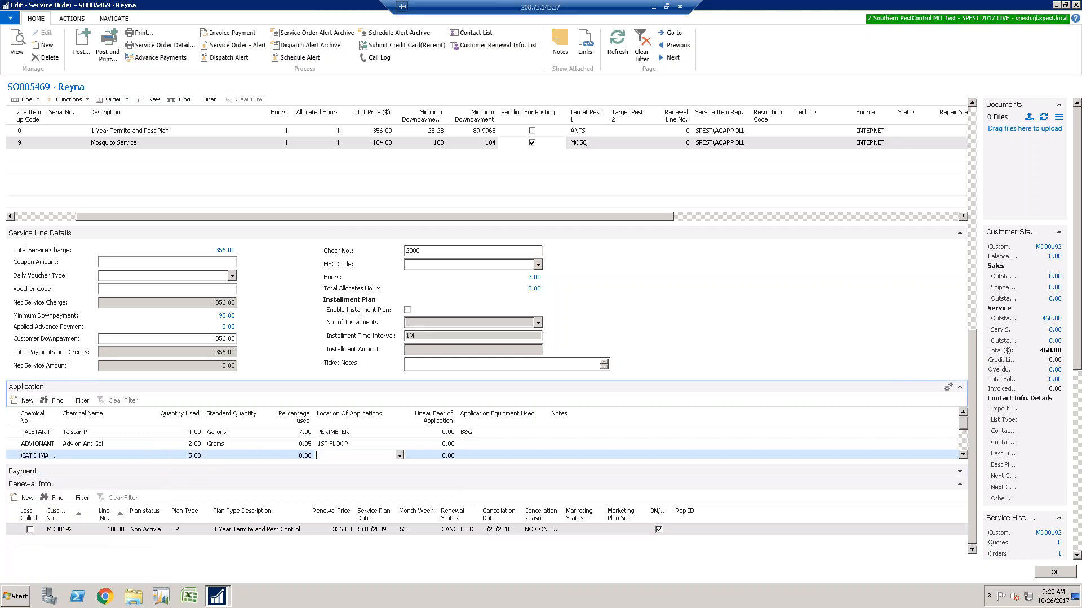
# Set the location of application on the Catchmaster Glueboards line to BATHROOM 1ST.
pyautogui.click(400, 456)
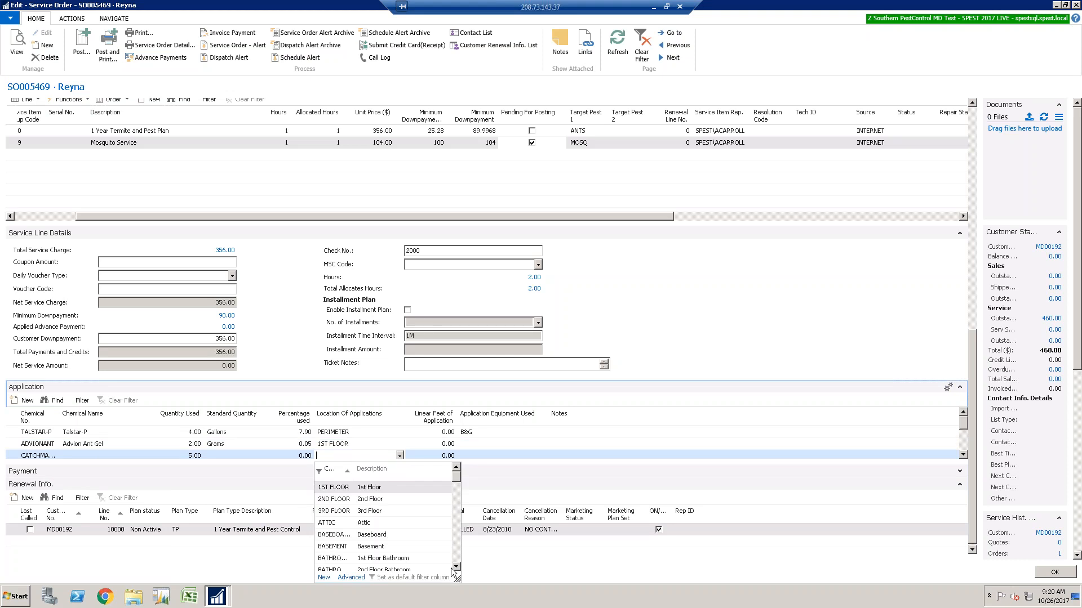
pyautogui.click(409, 560)
pyautogui.click(464, 456)
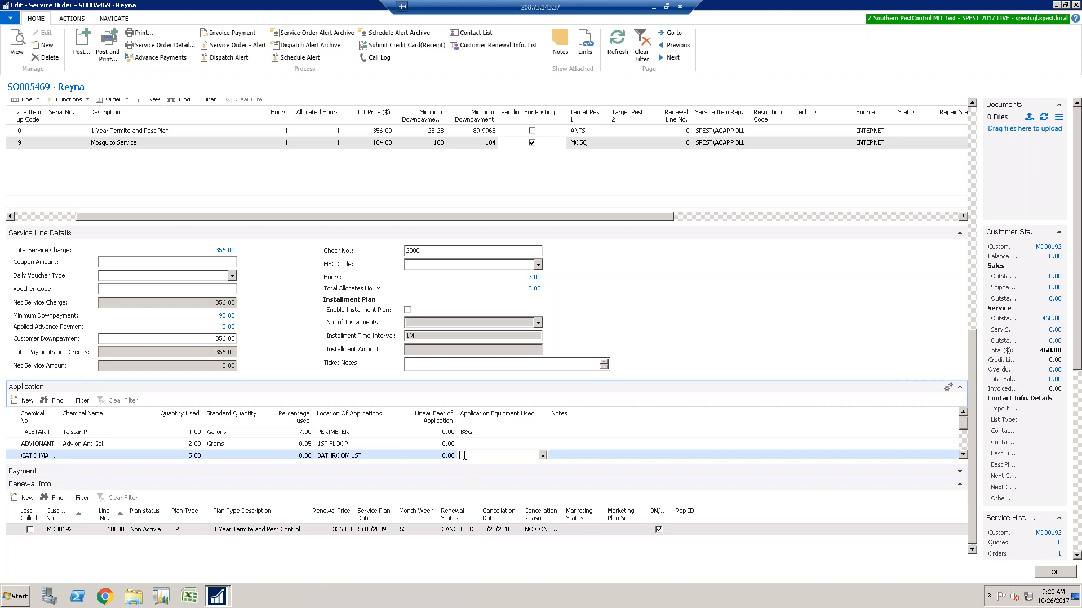
# Set the linear feet of application on the TALSTAR-P line to 200.
pyautogui.click(441, 433)
pyautogui.write('2')
pyautogui.press('Tab')
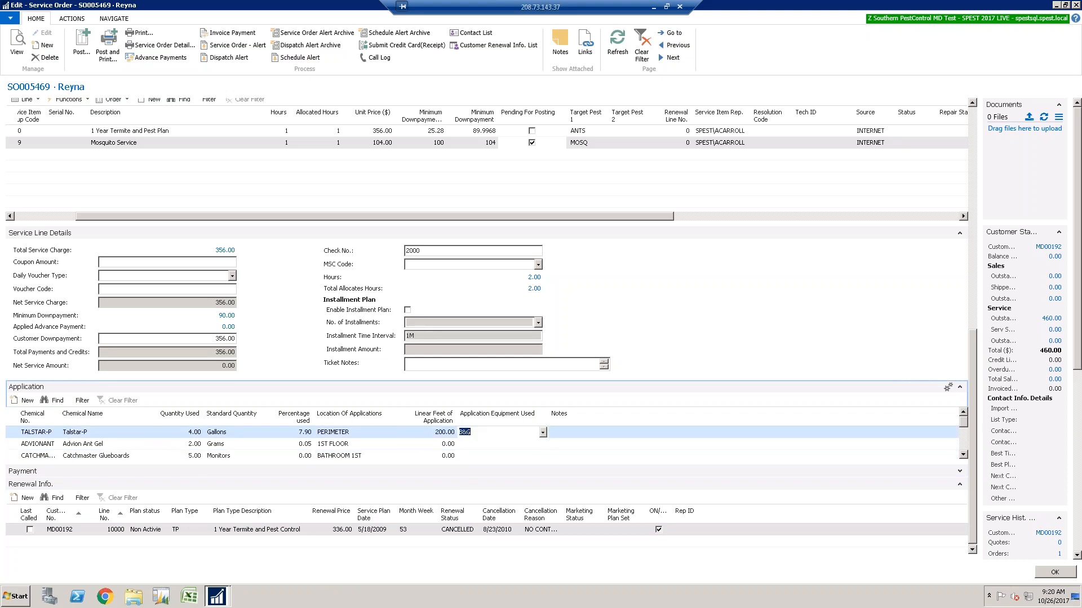
# Enter the note "Posted Service invoiuce" on the TALSTAR-P application line.
pyautogui.click(576, 430)
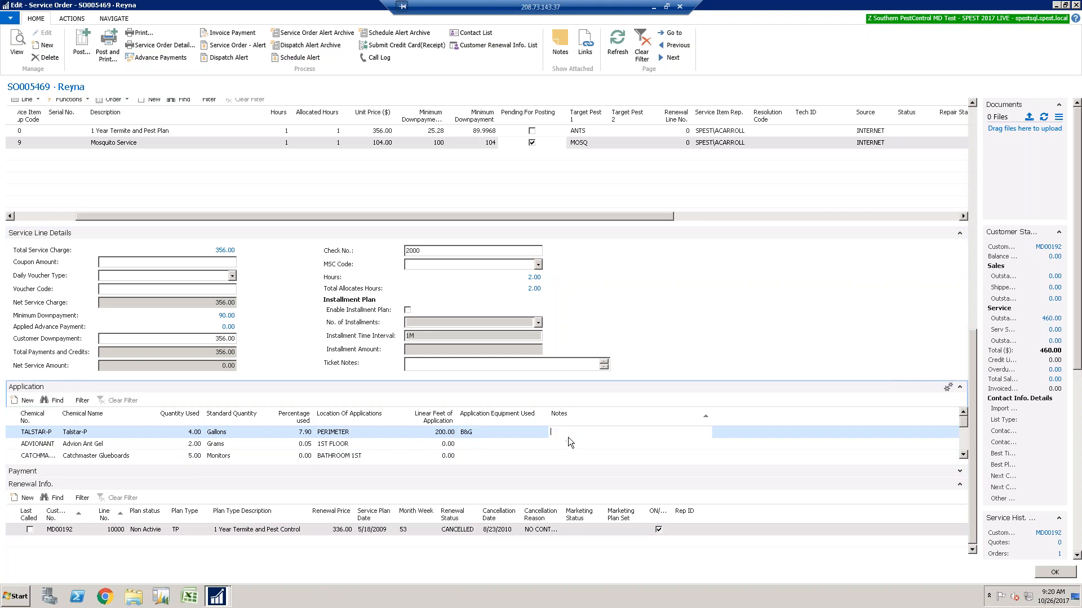
pyautogui.write('Post')
pyautogui.write('ed Service int')
pyautogui.write('oiuc')
pyautogui.write('uce')
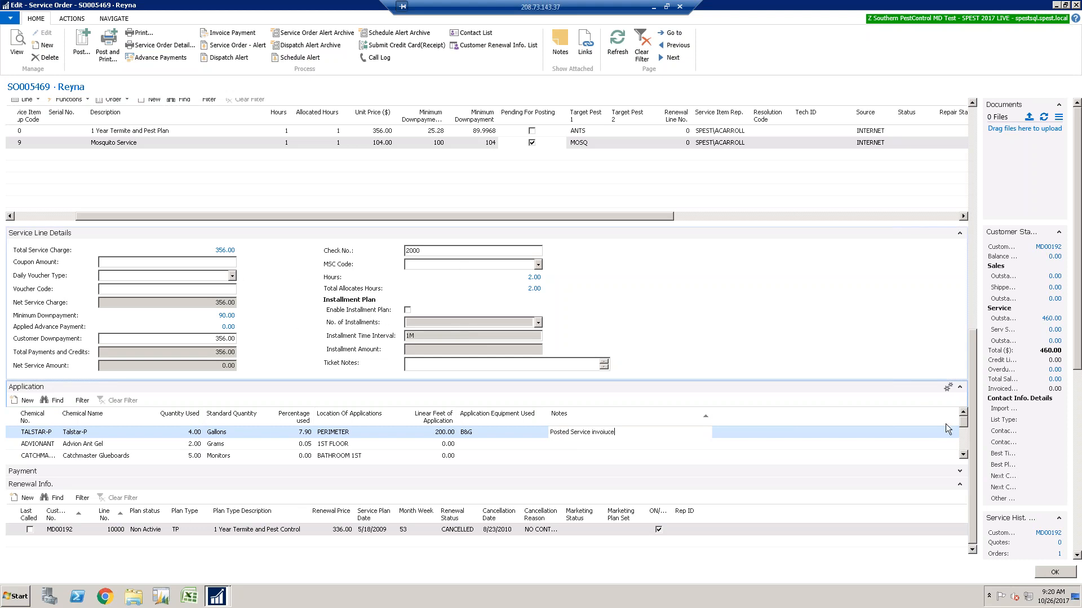
# Post the service order with the Ship and Invoice option.
pyautogui.moveTo(973, 394); pyautogui.dragTo(970, 344)
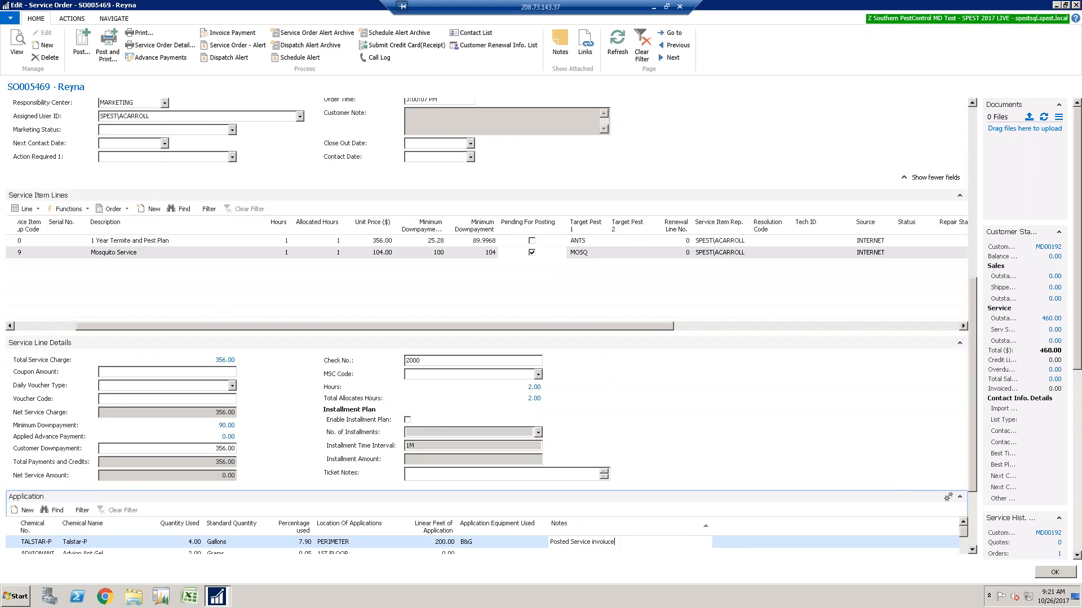
pyautogui.click(974, 104)
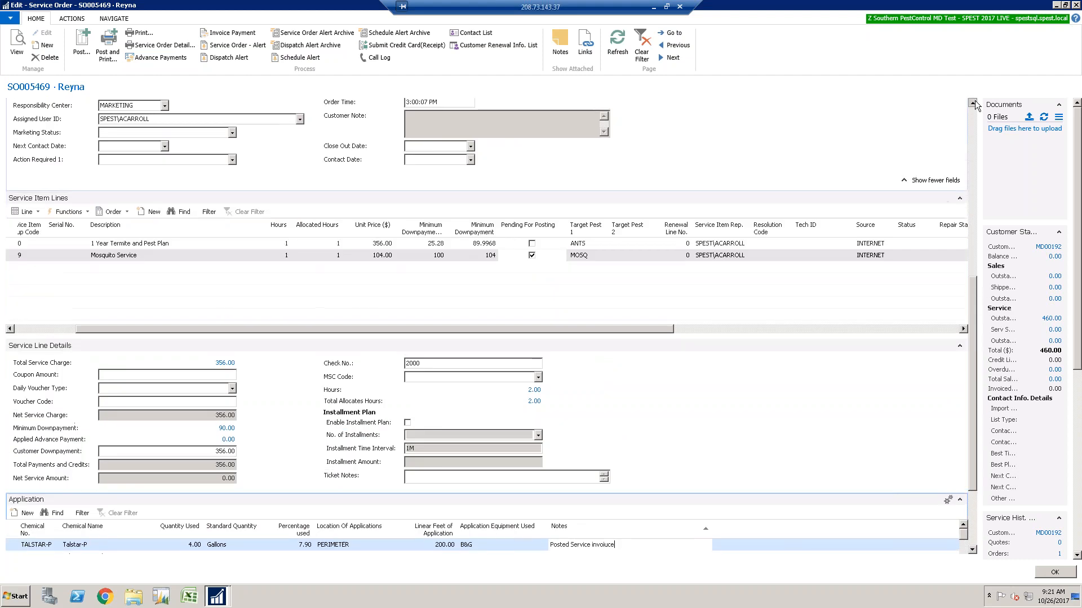
pyautogui.click(974, 103)
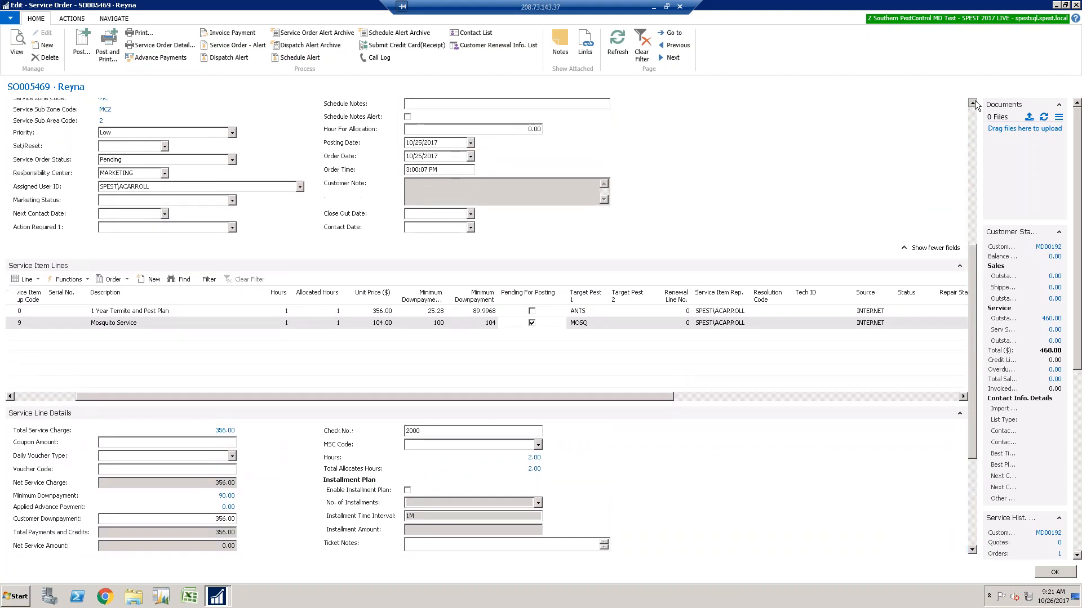
pyautogui.click(973, 104)
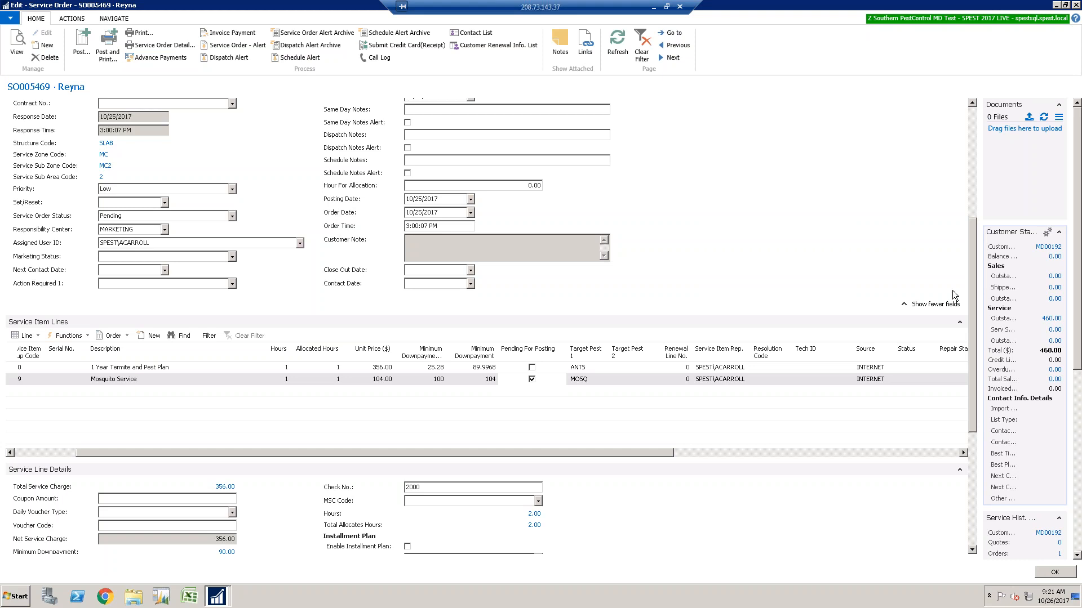
pyautogui.click(82, 51)
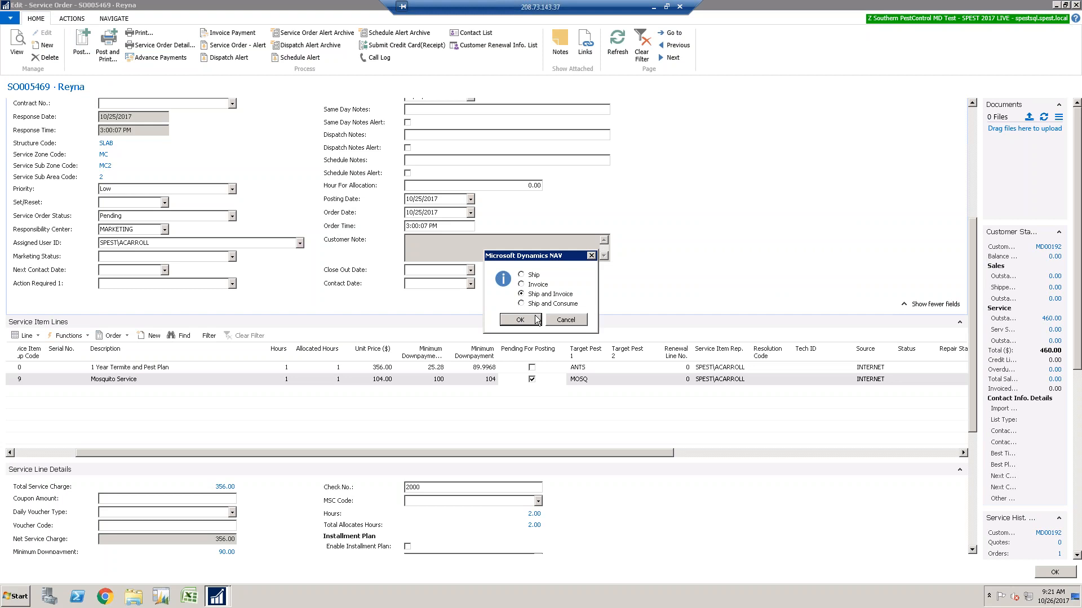
pyautogui.click(529, 320)
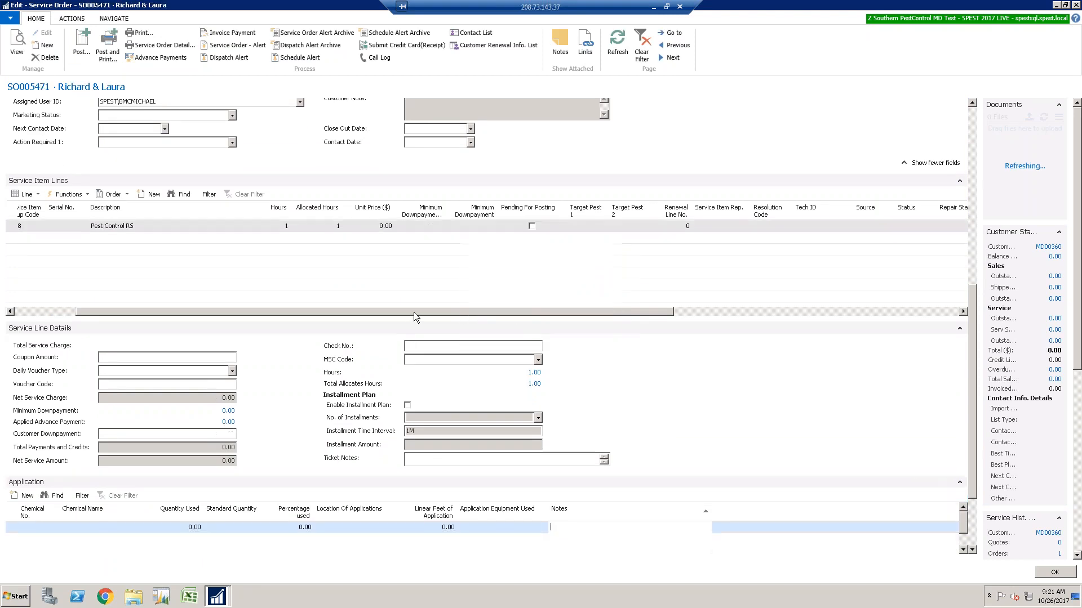
# Close the service order that opens after posting and dismiss the stopped-session error.
pyautogui.press('Escape')
pyautogui.press('Escape')
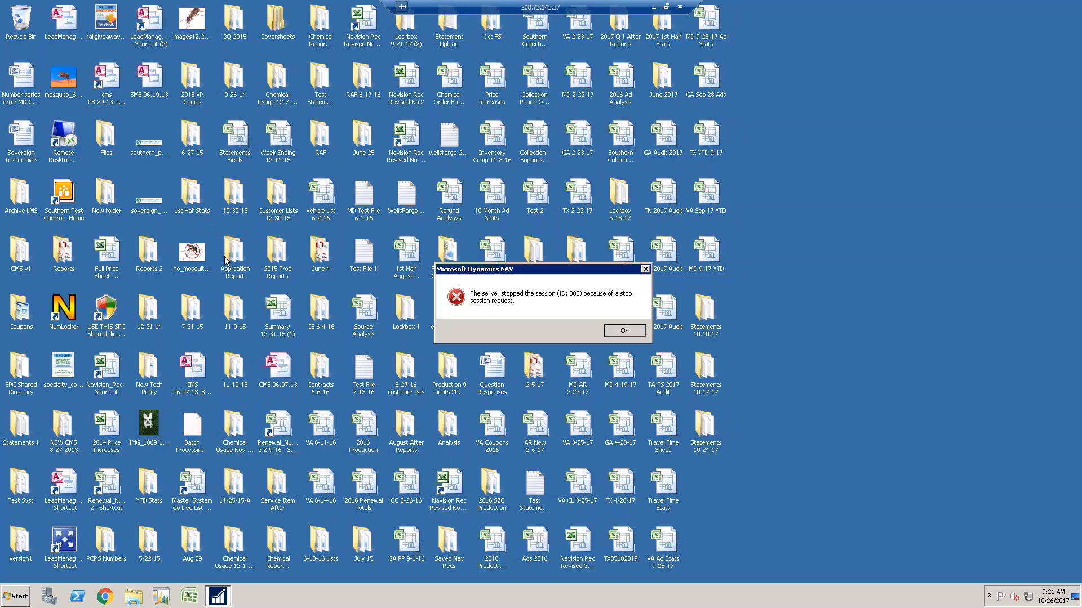
pyautogui.click(624, 331)
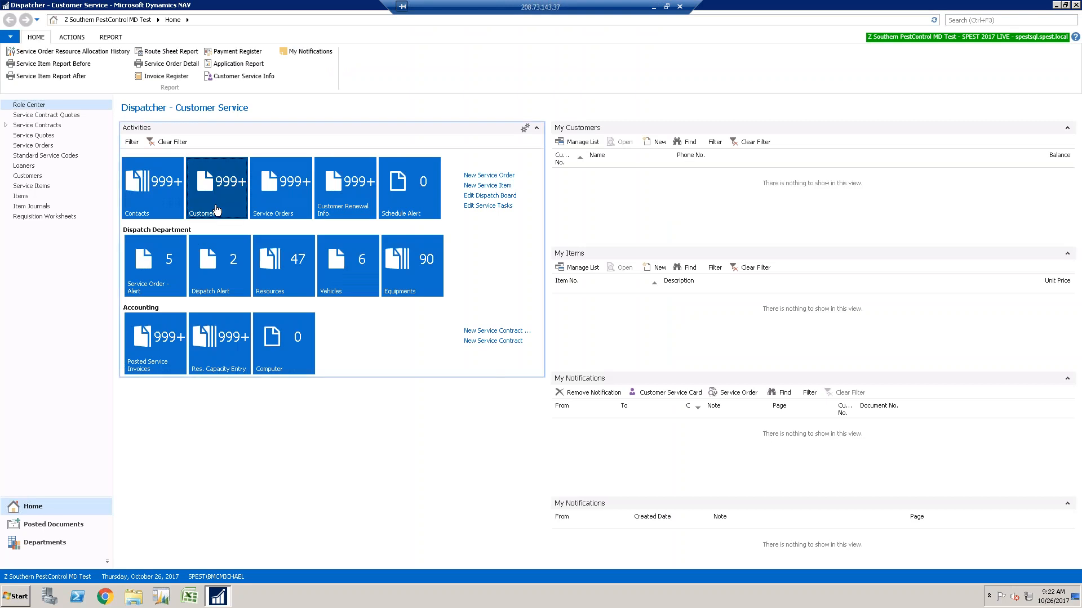
# Open the customer list and filter it by the posted order's customer number.
pyautogui.click(232, 217)
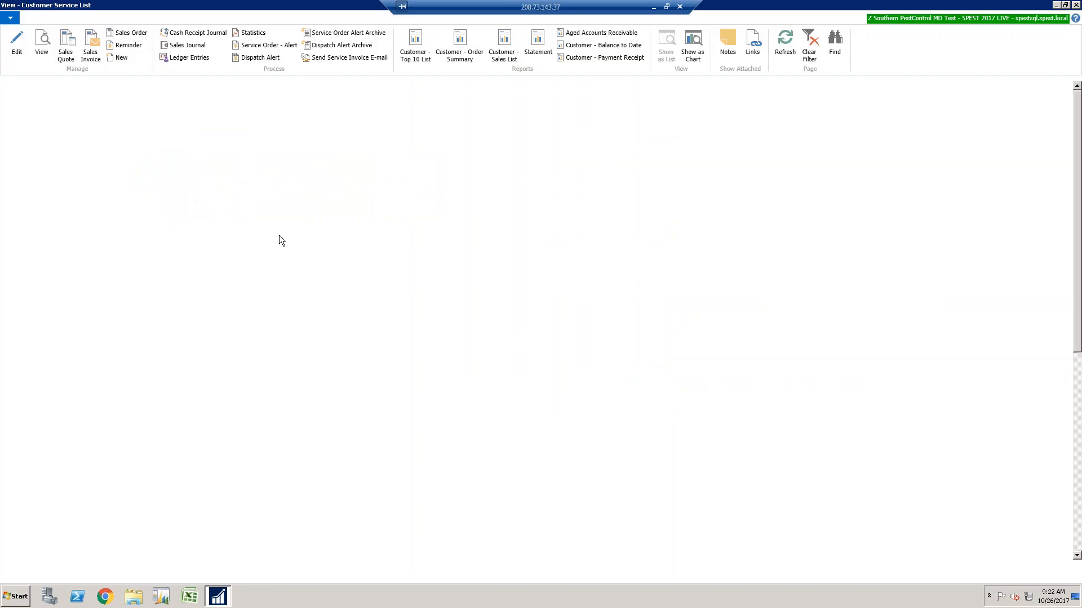
pyautogui.click(799, 89)
pyautogui.write('MD00192')
pyautogui.press('Return')
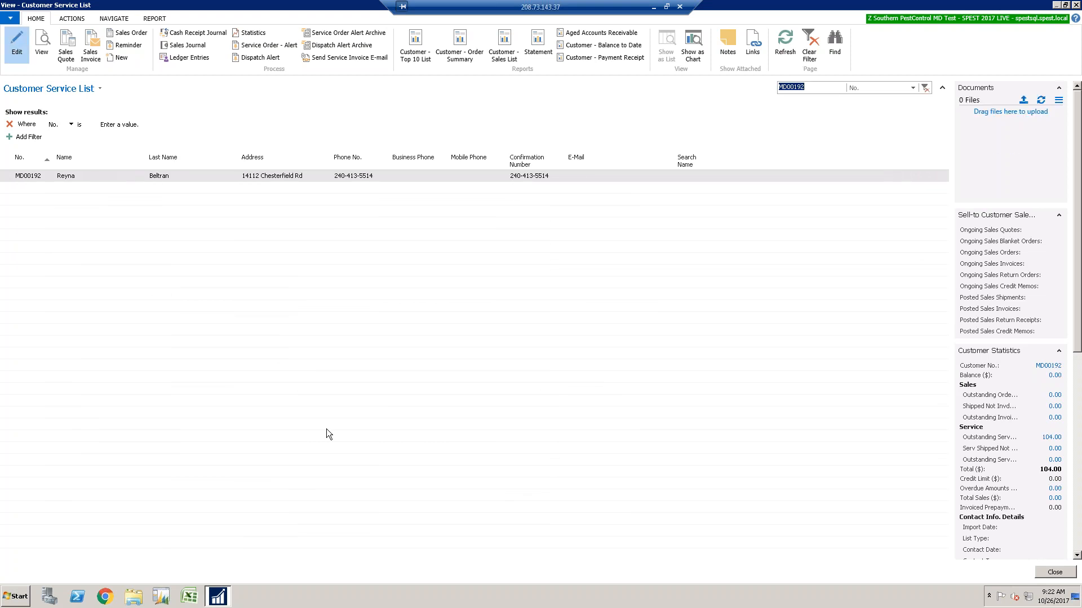
# Open the customer's service card, list the customer's service orders and open the outstanding order for editing.
pyautogui.hotkey('ctrl', 'shift', 'e')
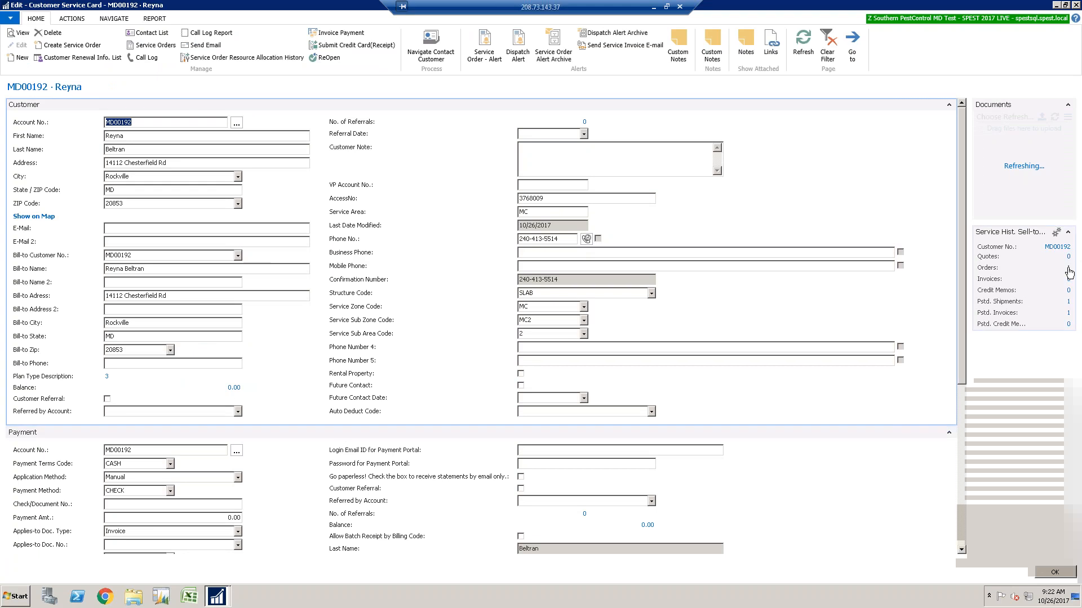
pyautogui.click(1069, 273)
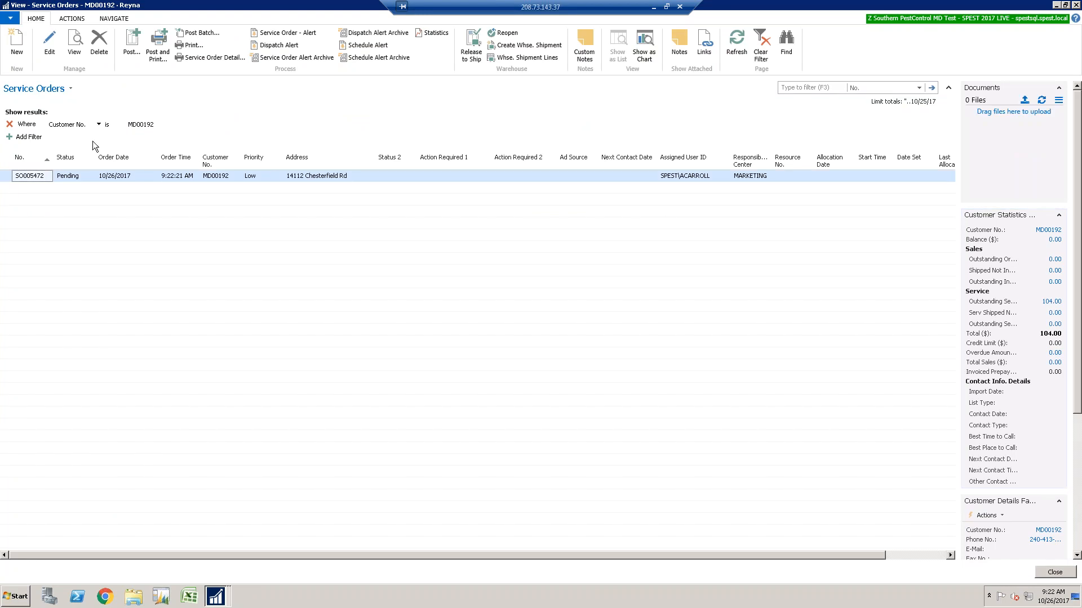
pyautogui.click(50, 45)
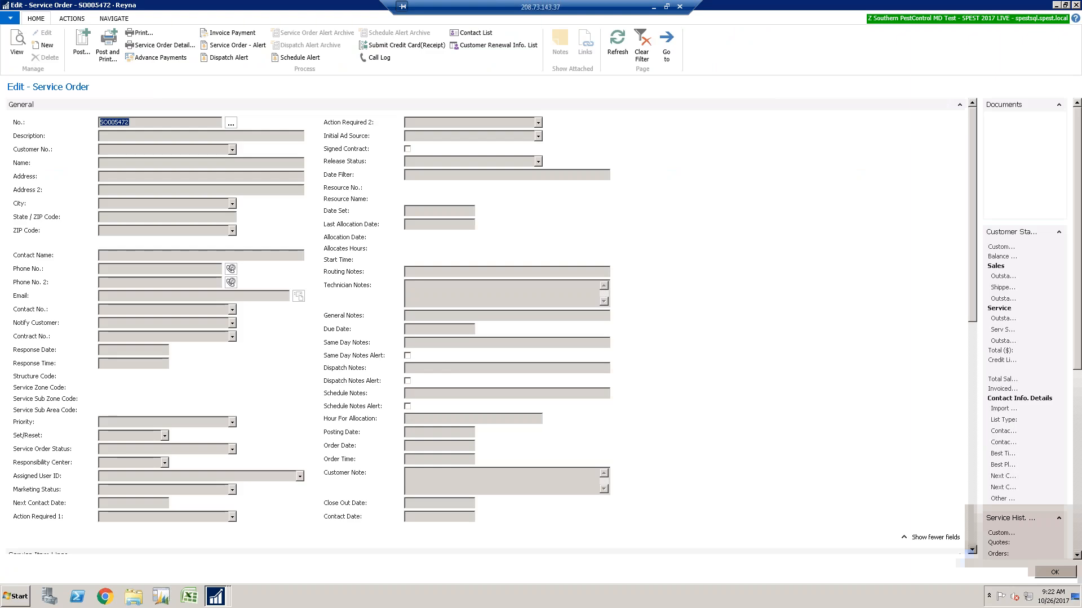
# Examine the Mosquito Service line on the customer's outstanding service order, including its pending, allocation and source details.
pyautogui.click(971, 550)
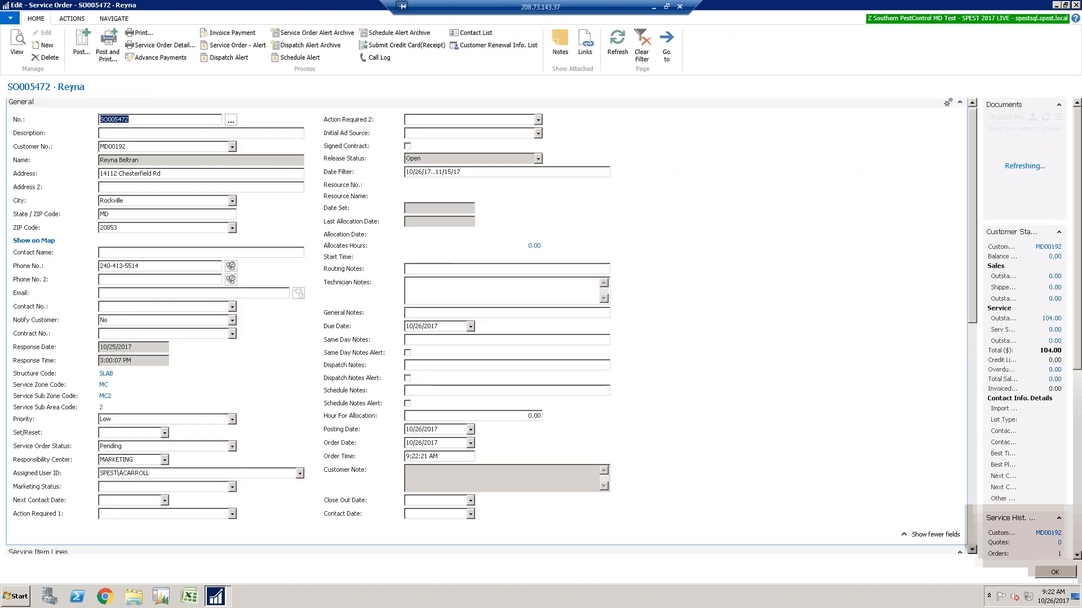
pyautogui.scroll(-5, 487, 326)
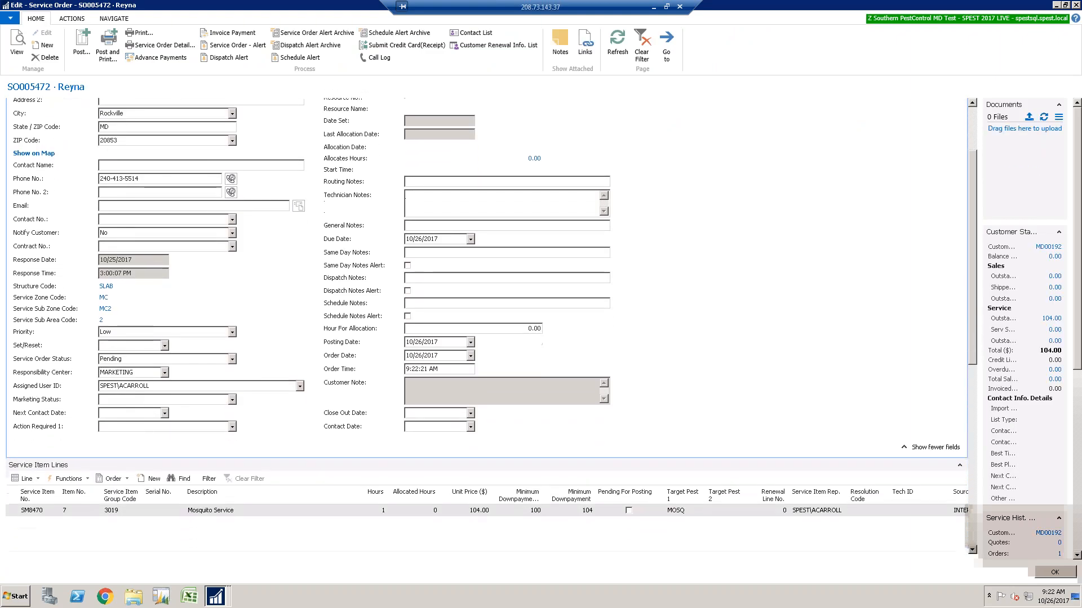
pyautogui.scroll(-2, 488, 326)
pyautogui.moveTo(579, 535); pyautogui.dragTo(674, 542)
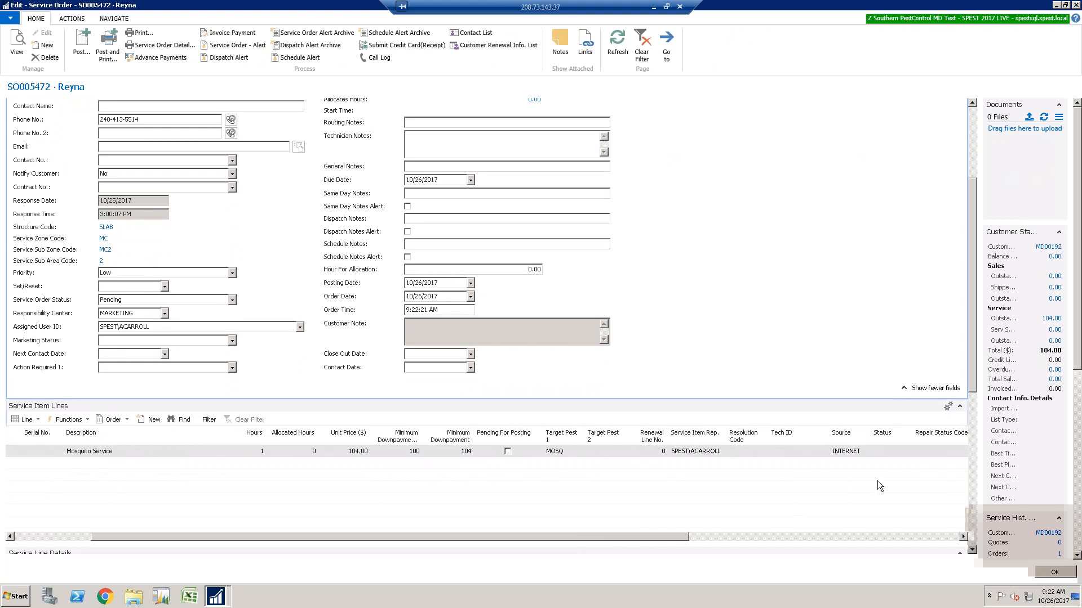
pyautogui.click(77, 535)
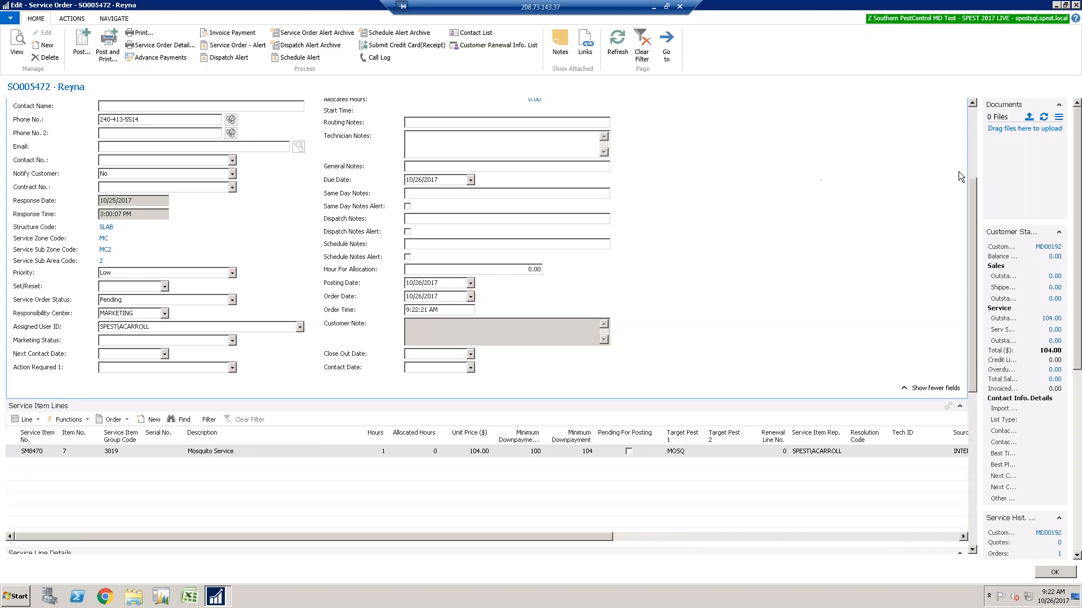
# Set Action Required 2 on the outstanding mosquito service order to RA (Reset Appointment).
pyautogui.moveTo(974, 191); pyautogui.dragTo(971, 140)
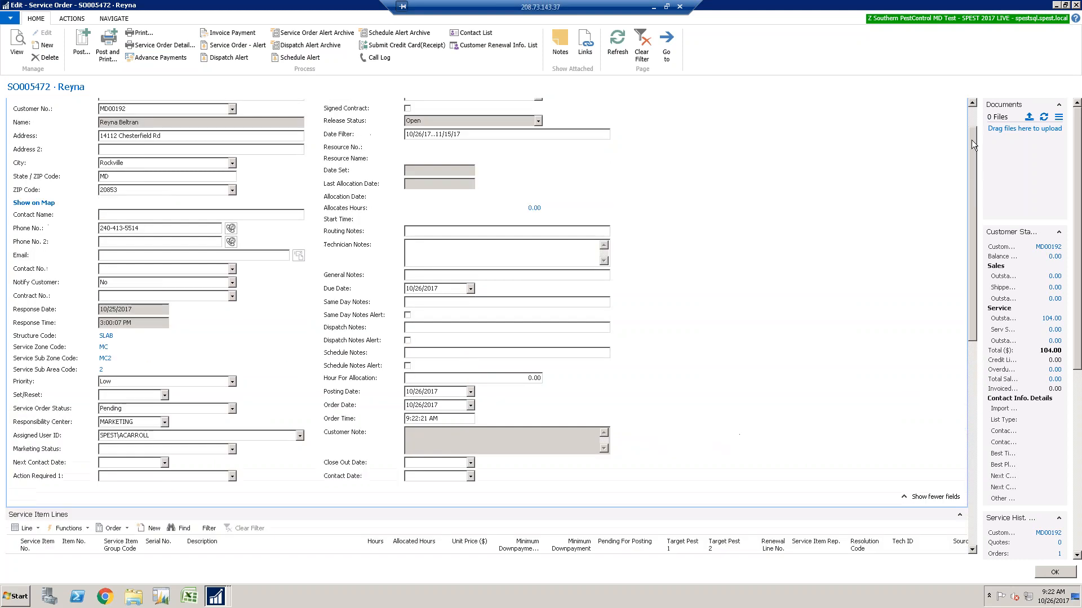
pyautogui.scroll(1, 976, 124)
pyautogui.click(538, 122)
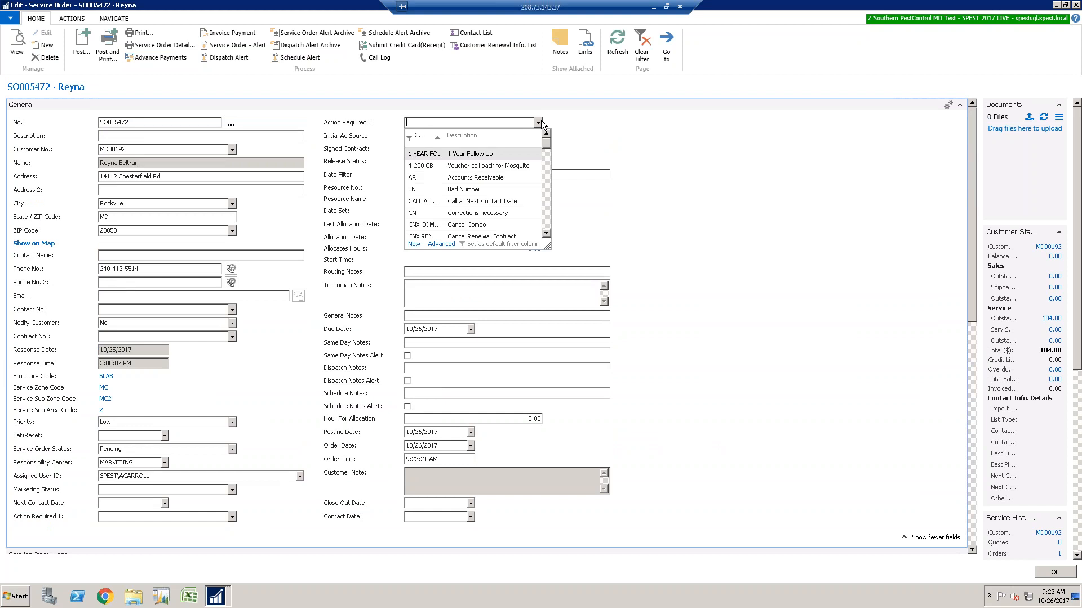
pyautogui.click(547, 199)
pyautogui.click(546, 201)
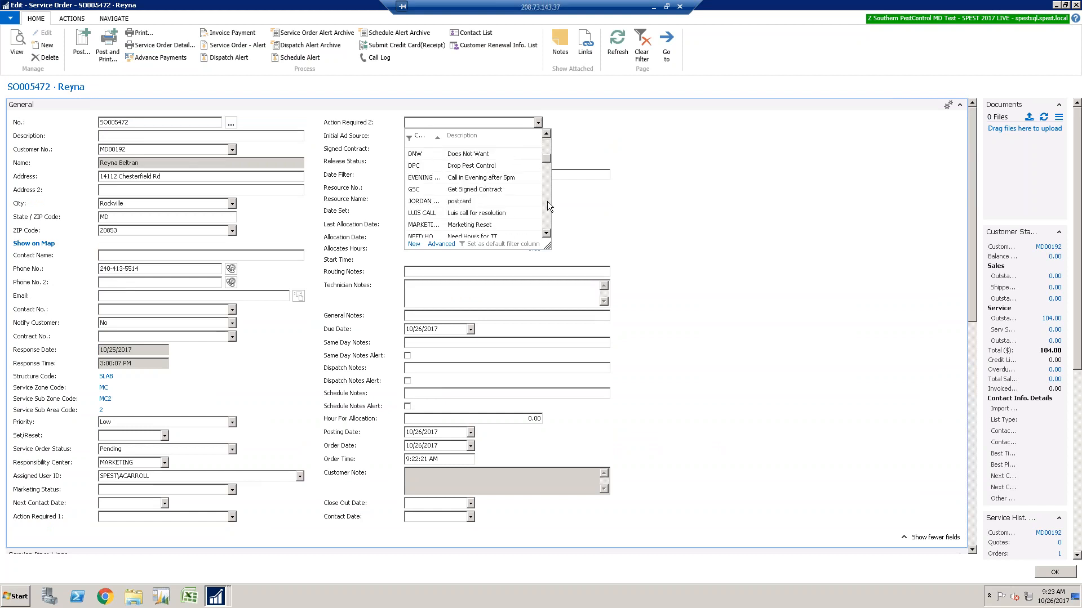
pyautogui.click(549, 211)
pyautogui.click(549, 211)
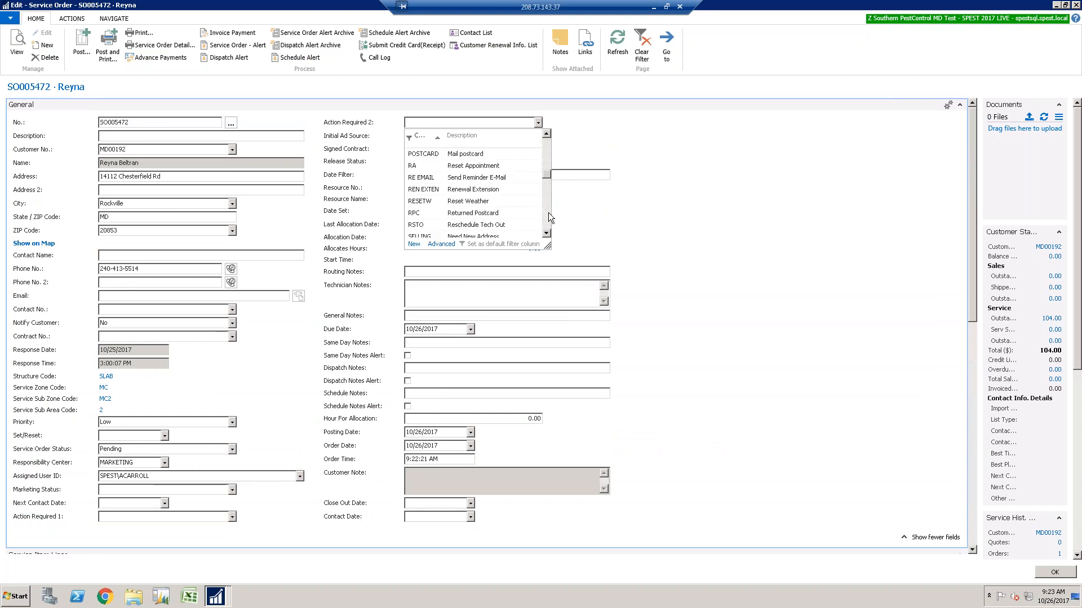
pyautogui.click(493, 168)
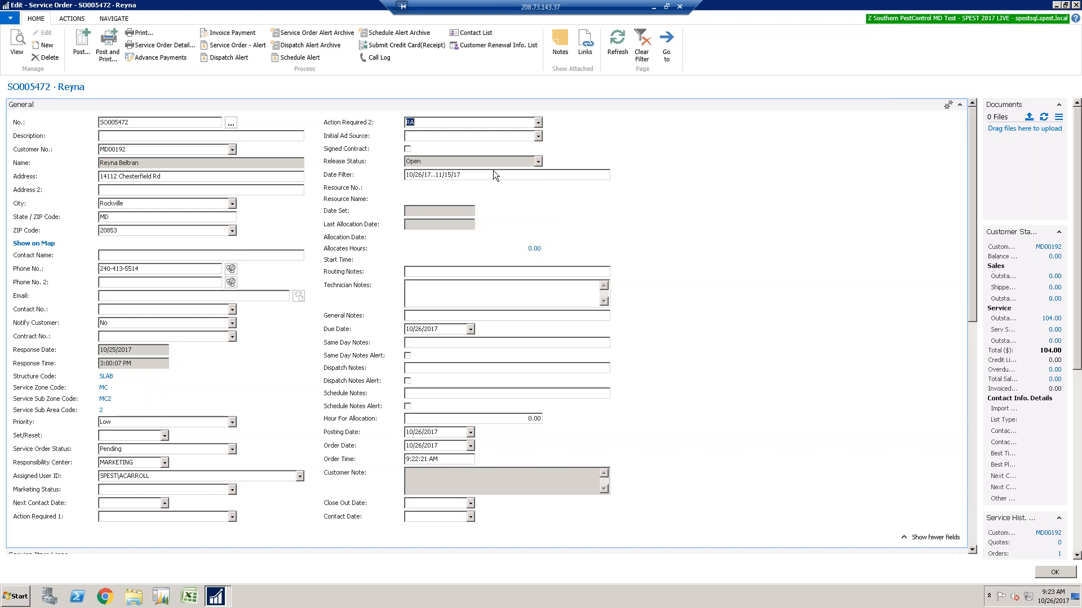
# Enter a technician note stating that the technician, by first name, "ran initial - too much rain".
pyautogui.click(442, 299)
pyautogui.write('ALLENLLEN')
pyautogui.press('BackSpace')
pyautogui.press('BackSpace')
pyautogui.press('BackSpace')
pyautogui.write('en ran ititial')
pyautogui.press('BackSpace')
pyautogui.press('BackSpace')
pyautogui.press('BackSpace')
pyautogui.press('BackSpace')
pyautogui.press('BackSpace')
pyautogui.press('BackSpace')
pyautogui.write('itial - too much rai')
# Add a call log entry for the order with the general note "mosquito too wet" and return to the order.
pyautogui.click(388, 58)
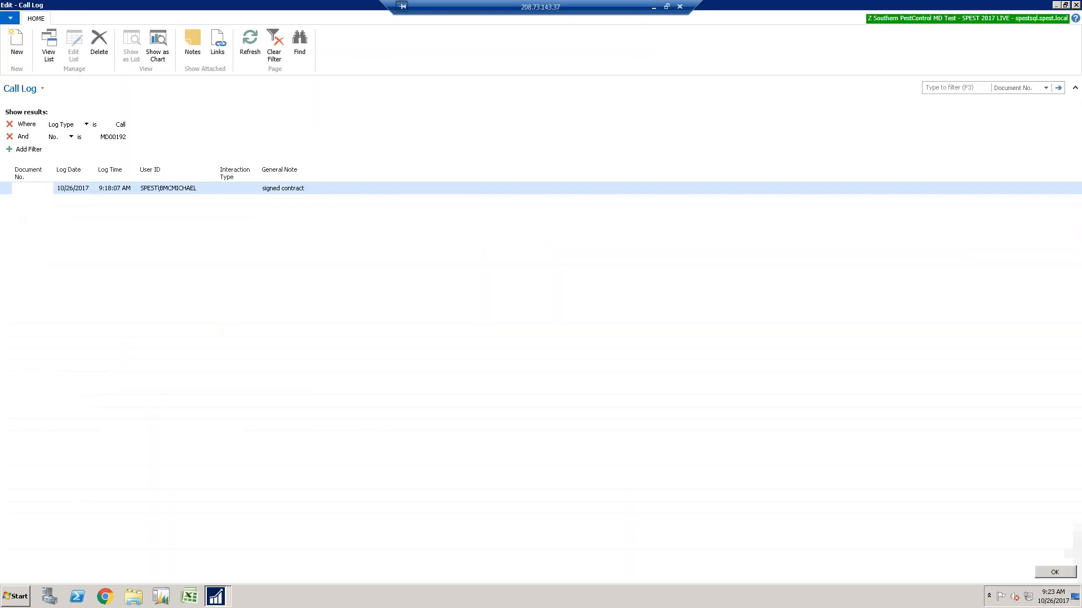
pyautogui.click(294, 201)
pyautogui.write('mosquito too wet')
pyautogui.press('Return')
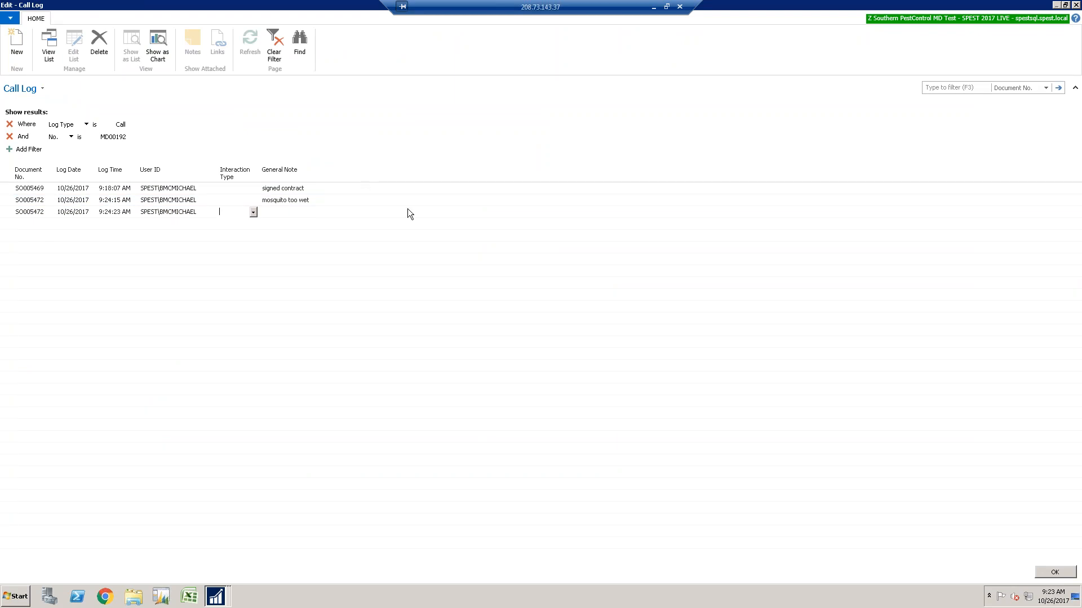
pyautogui.click(1050, 576)
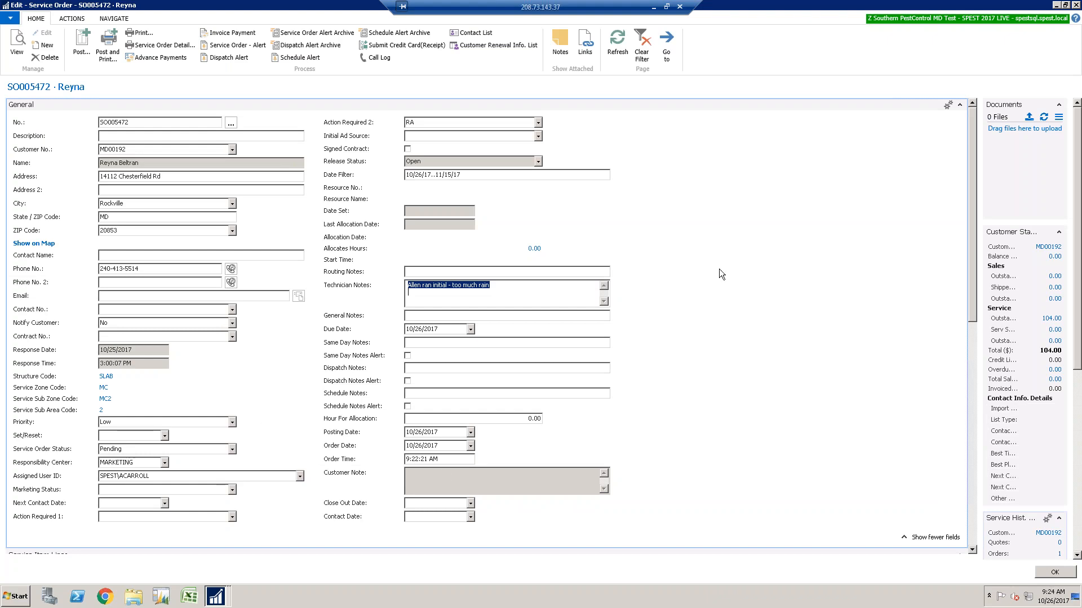
# Apply a coupon amount of 20.00 with the daily voucher type $20 FB CPN in the service line details.
pyautogui.moveTo(974, 275); pyautogui.dragTo(962, 453)
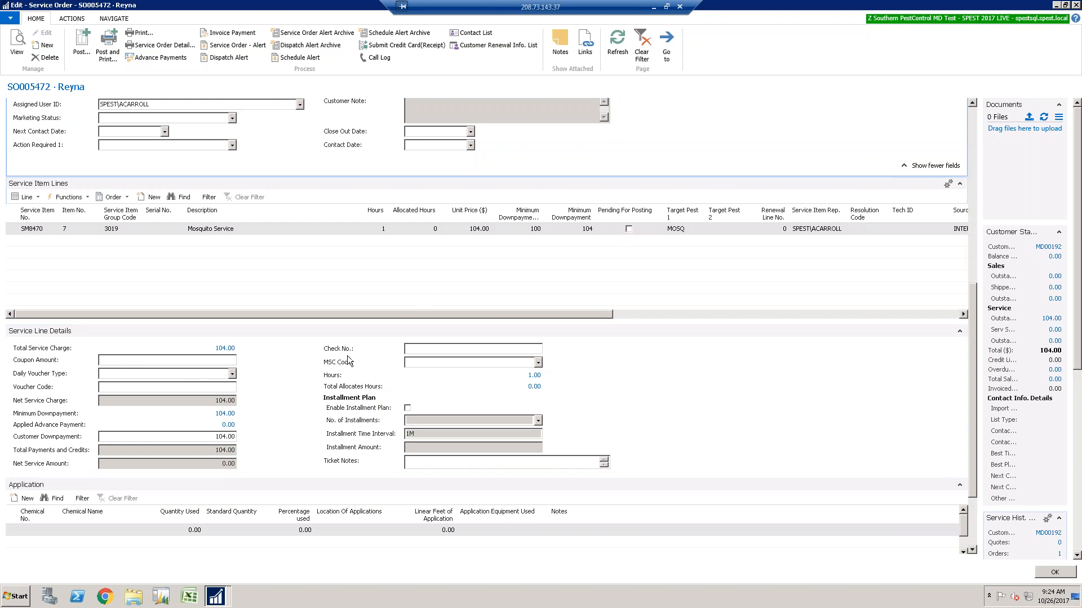
pyautogui.click(216, 361)
pyautogui.write('20.00')
pyautogui.press('Tab')
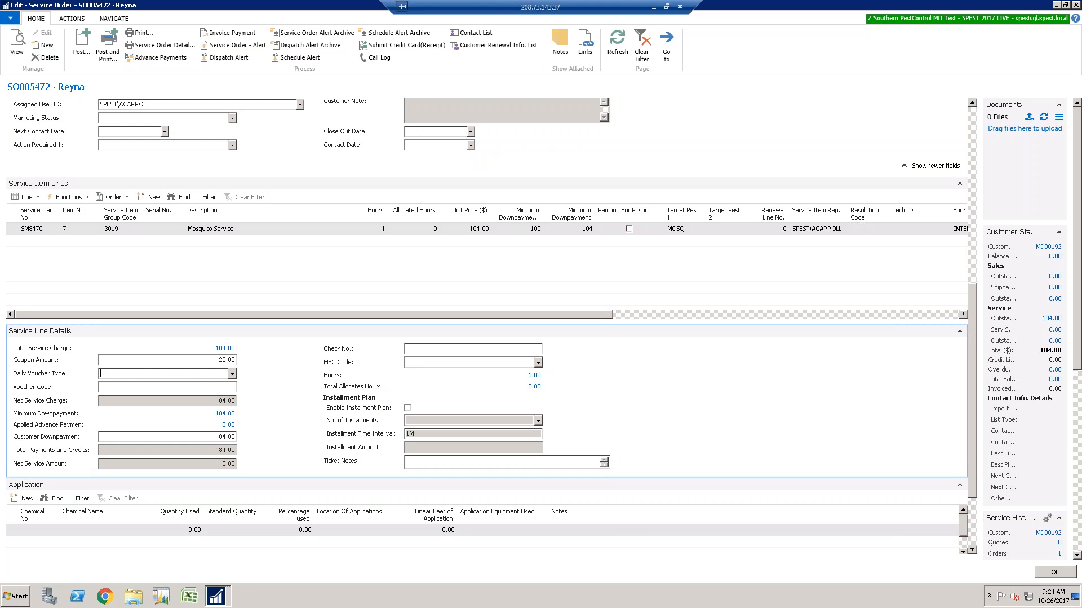
pyautogui.click(232, 374)
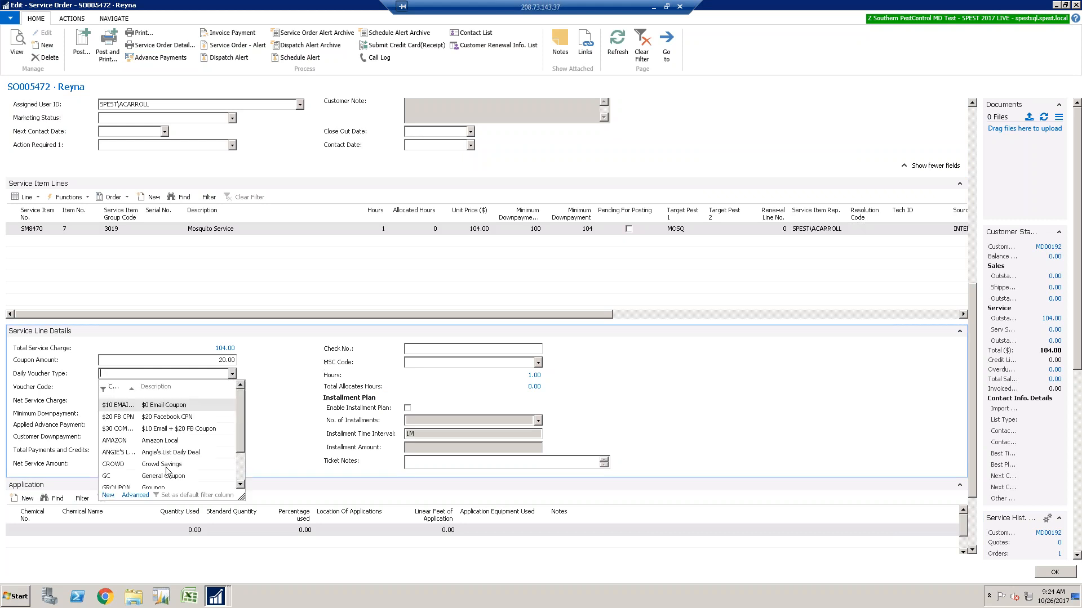
pyautogui.click(240, 485)
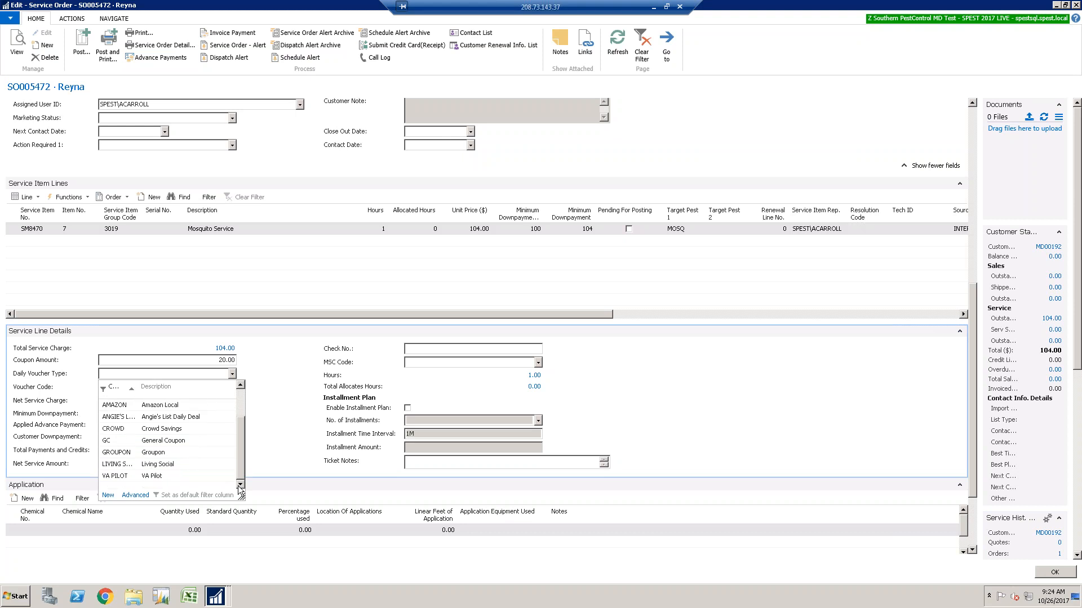
pyautogui.moveTo(241, 441); pyautogui.dragTo(241, 403)
pyautogui.click(146, 417)
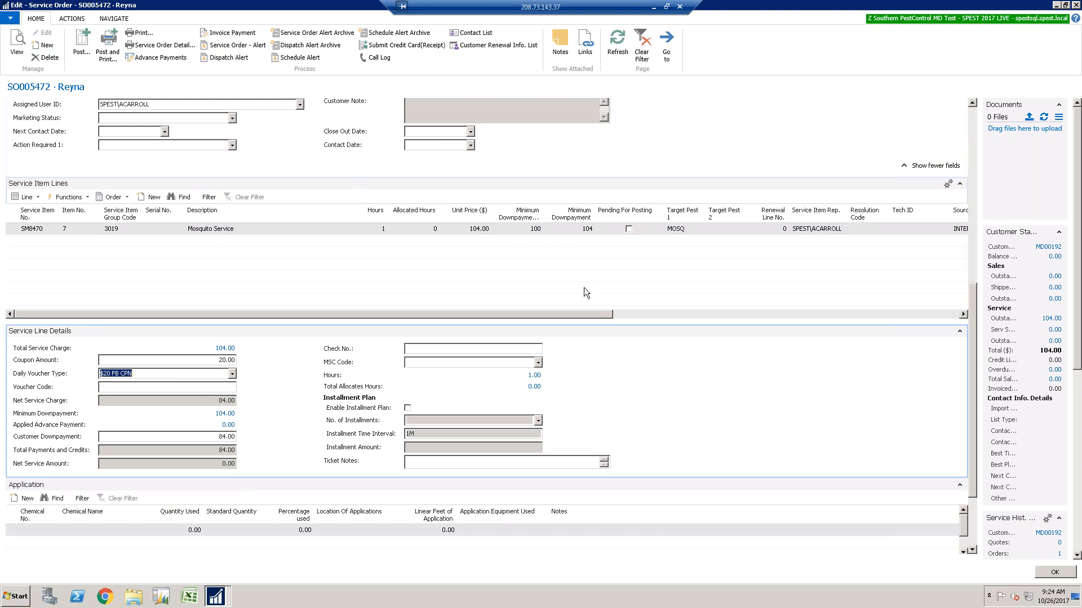
pyautogui.click(170, 388)
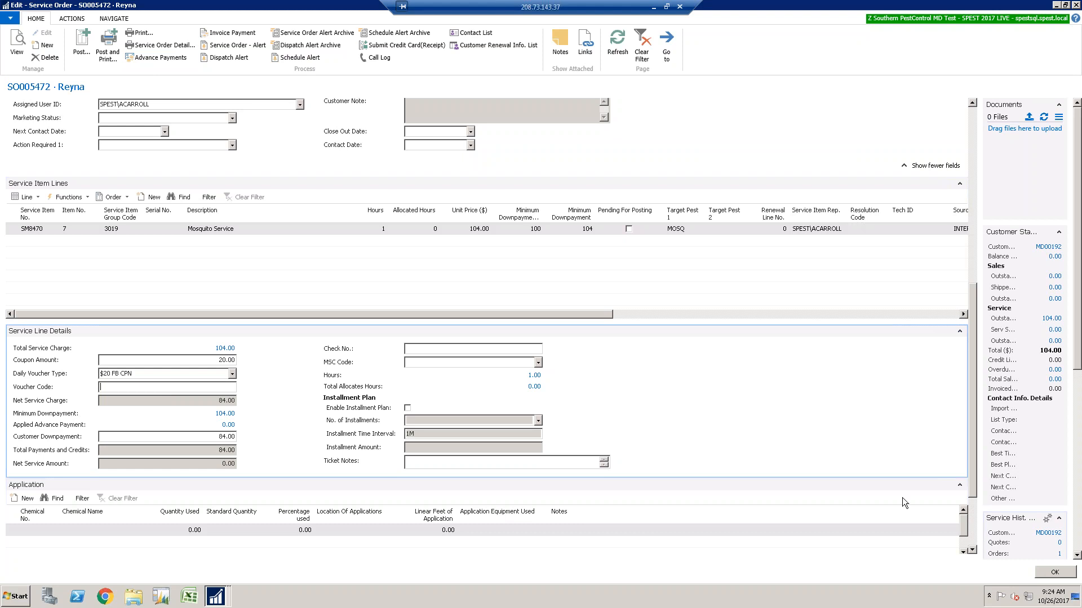
# Close the mosquito service order along with the customer's order list, service card and customer list.
pyautogui.click(973, 192)
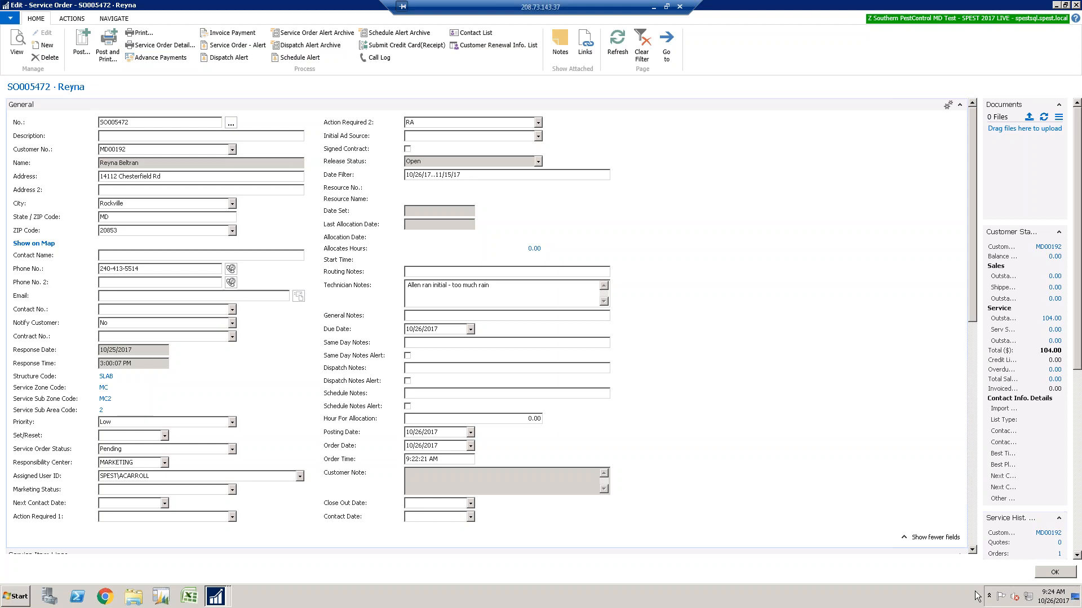
pyautogui.click(1056, 572)
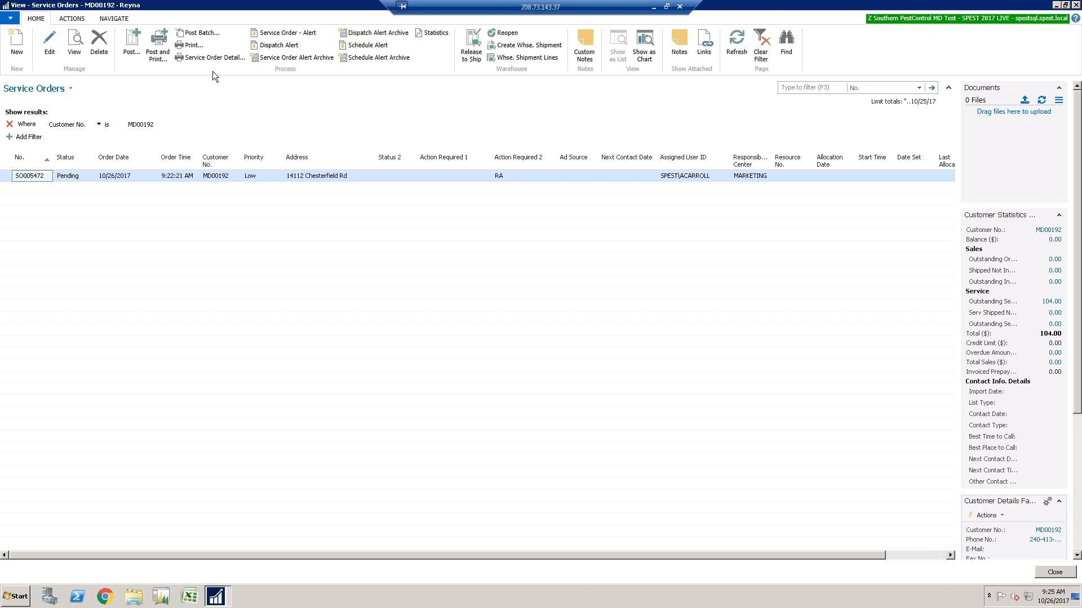
pyautogui.press('Escape')
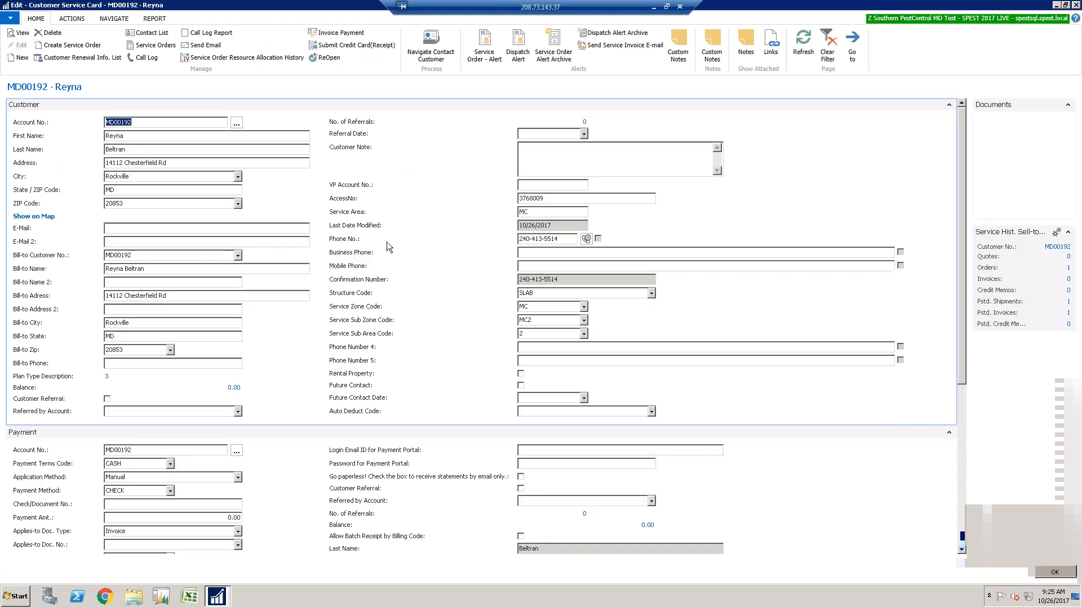
pyautogui.press('Escape')
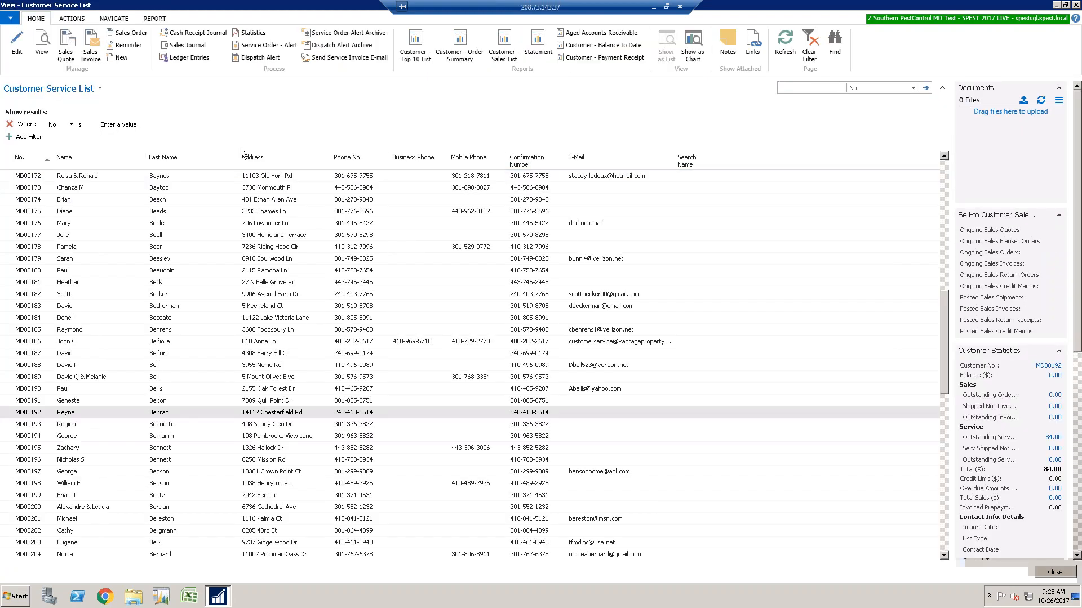
pyautogui.click(1064, 575)
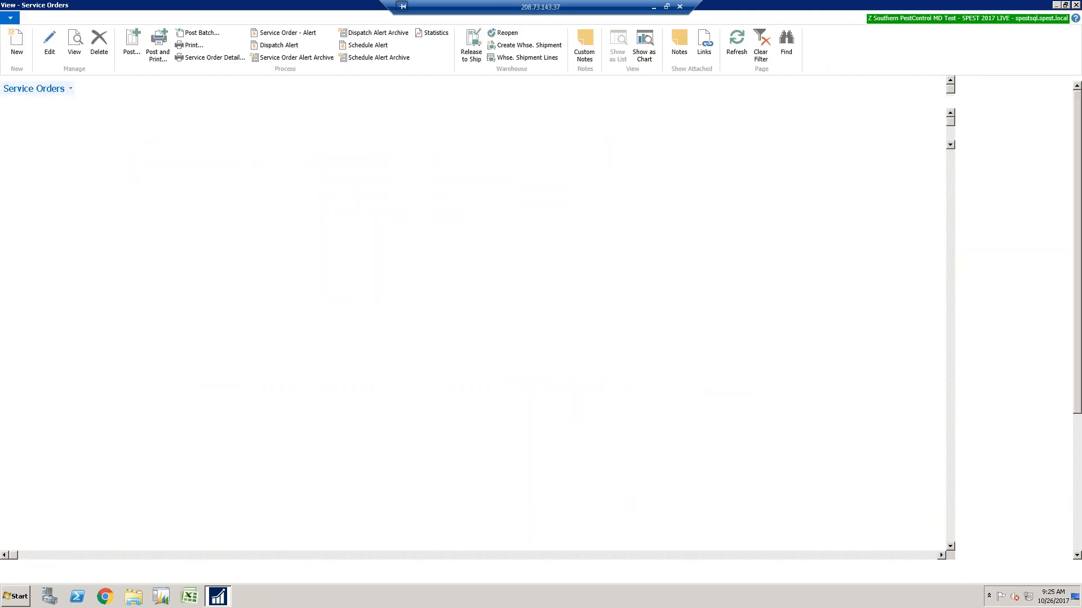
# Filter the service orders by allocation date 10/26/17 and open the pending QC - Inspection order for editing.
pyautogui.click(102, 125)
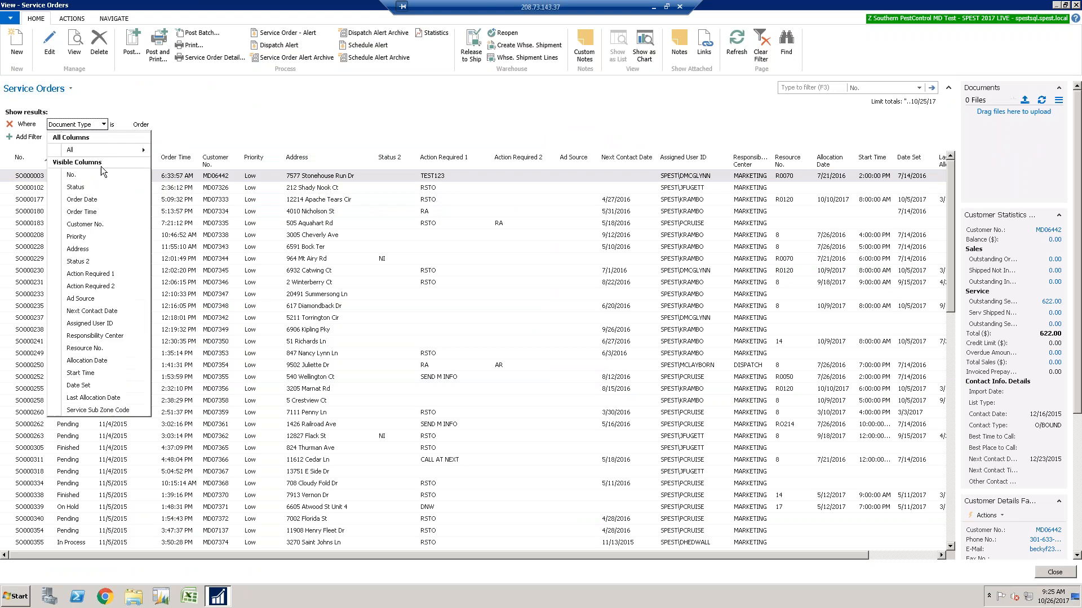
pyautogui.click(123, 360)
pyautogui.write('10/26/17')
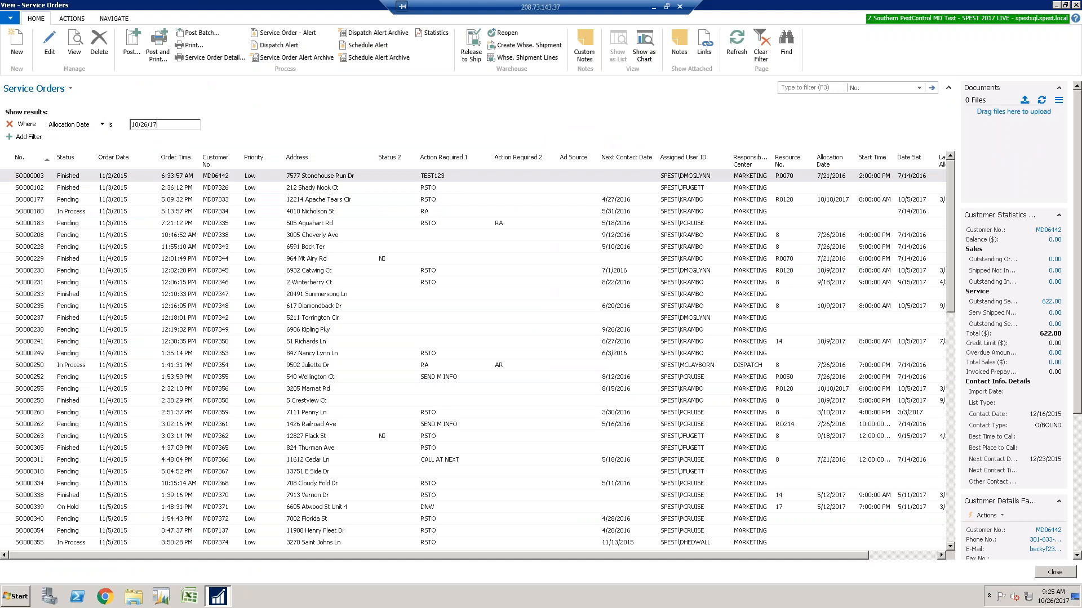
pyautogui.press('Return')
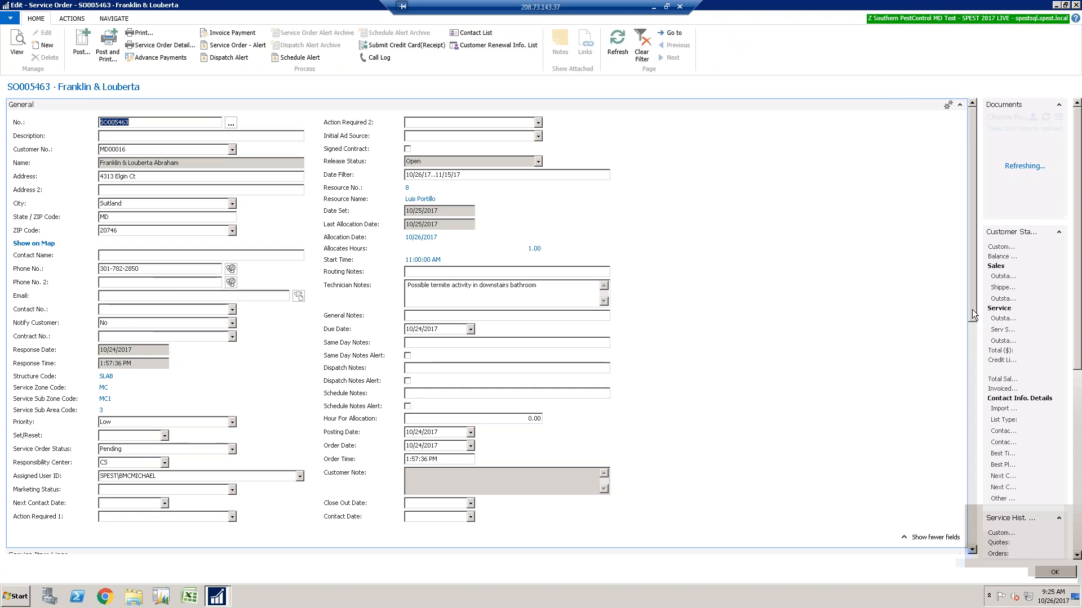
# Add the Termite Treatment service item template SM0111 to the order's service item lines, alongside the QC - Inspection line.
pyautogui.scroll(-3, 957, 373)
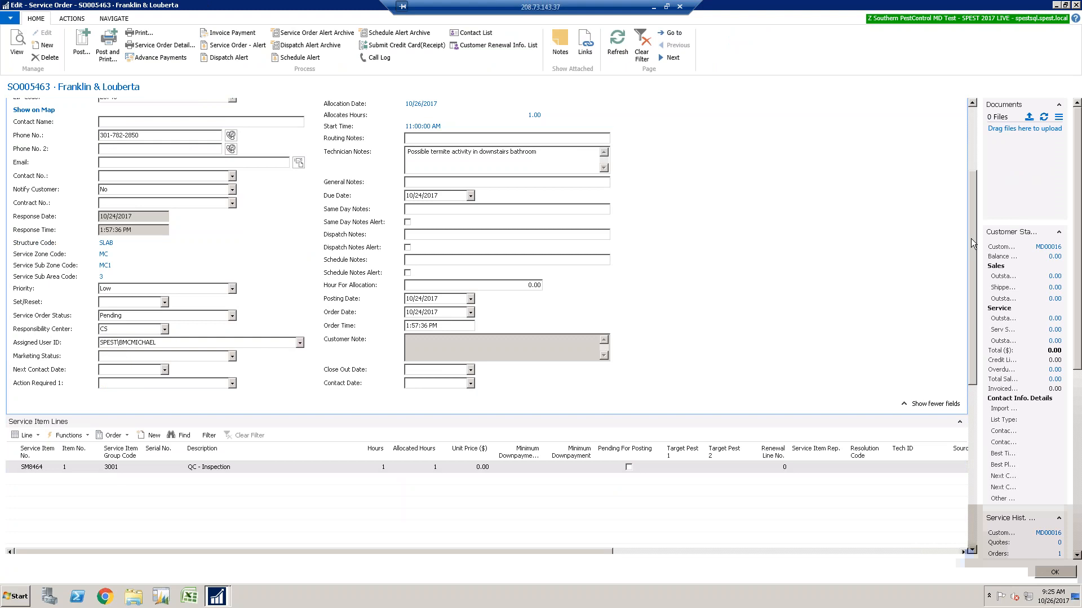
pyautogui.moveTo(971, 238); pyautogui.dragTo(966, 199)
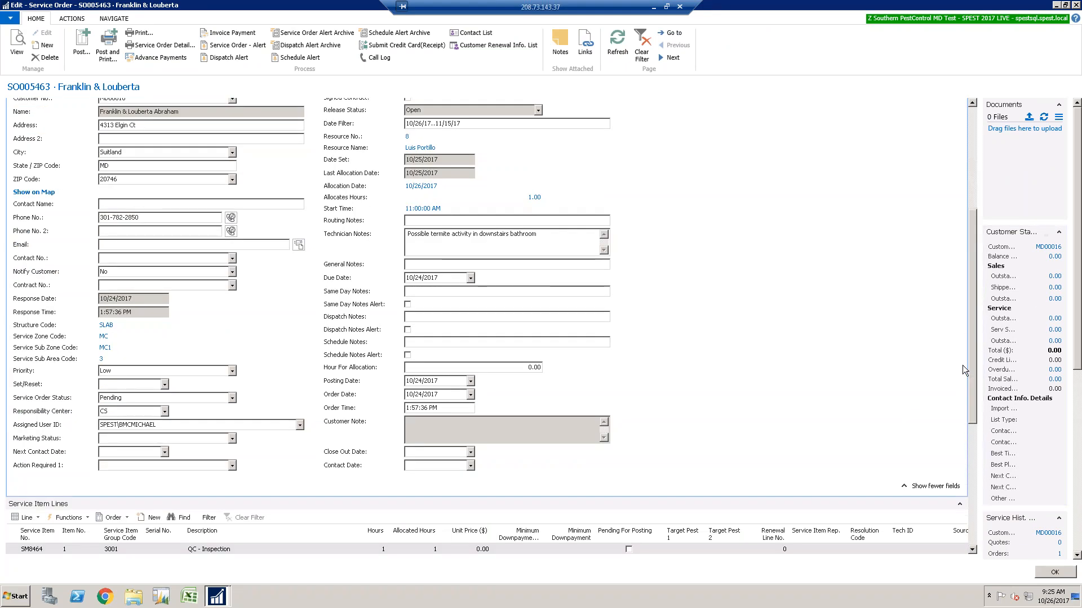
pyautogui.moveTo(969, 336); pyautogui.dragTo(968, 414)
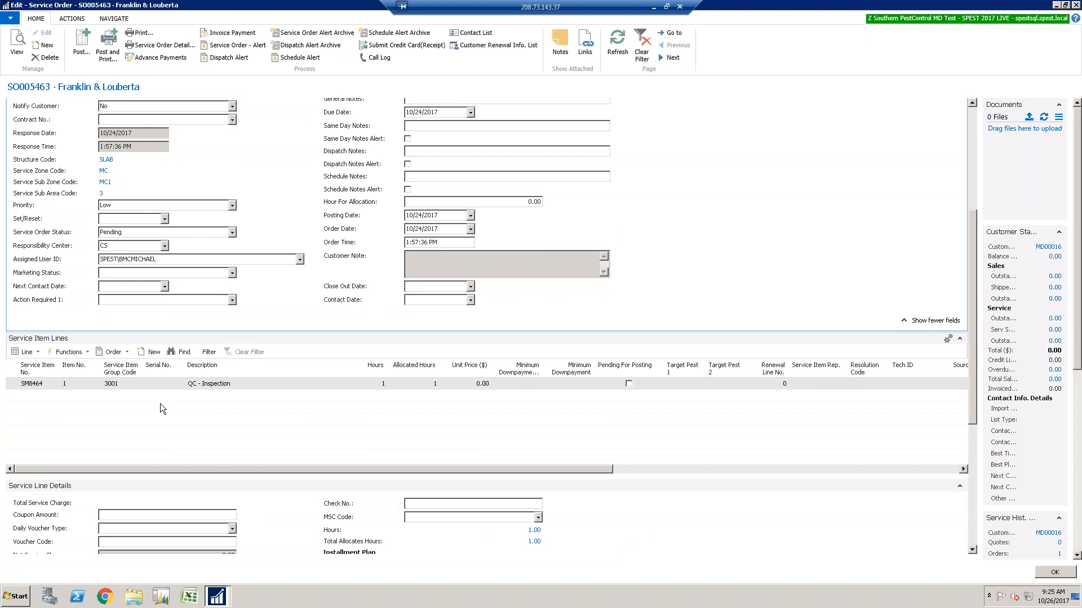
pyautogui.click(973, 129)
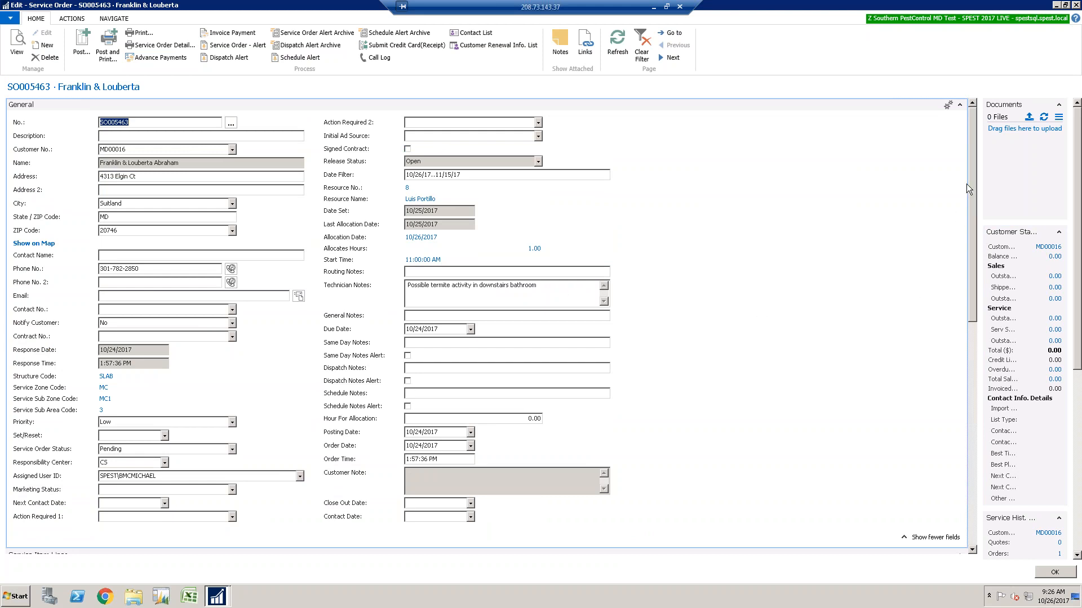
pyautogui.moveTo(968, 171); pyautogui.dragTo(968, 218)
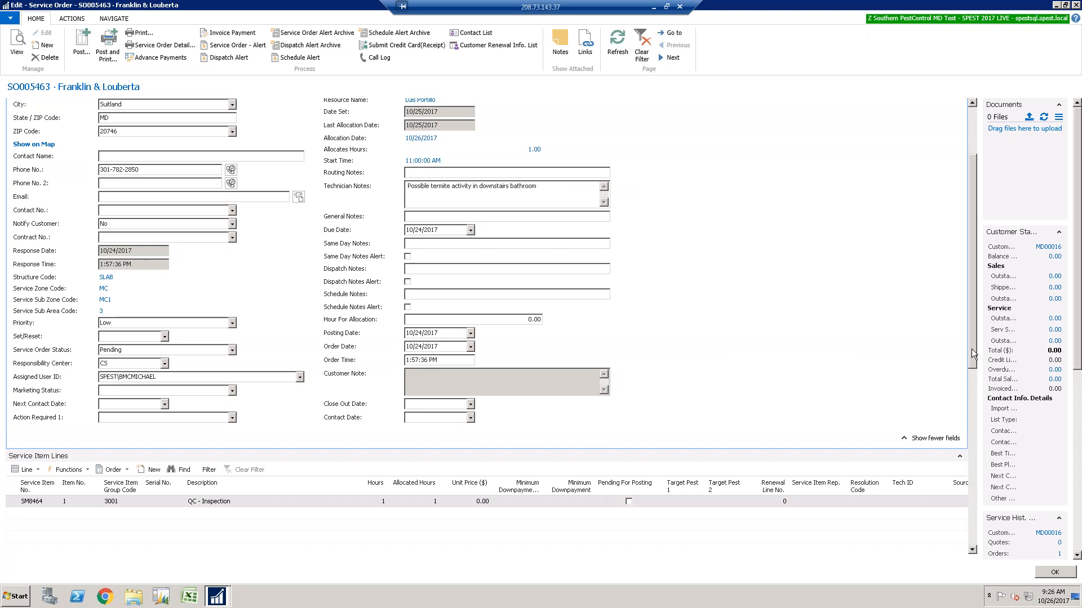
pyautogui.moveTo(972, 352); pyautogui.dragTo(971, 387)
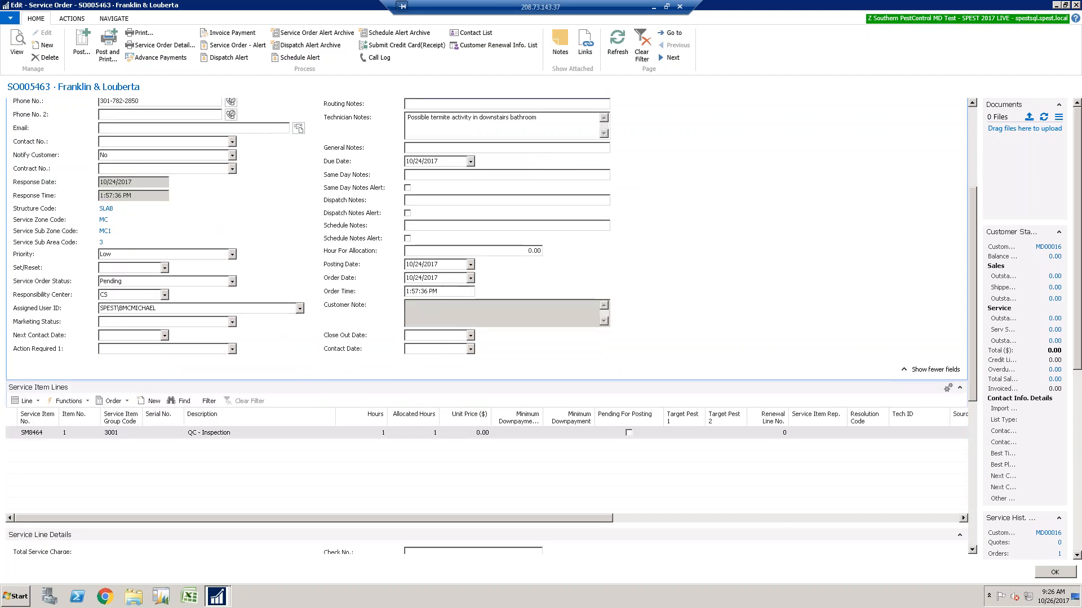
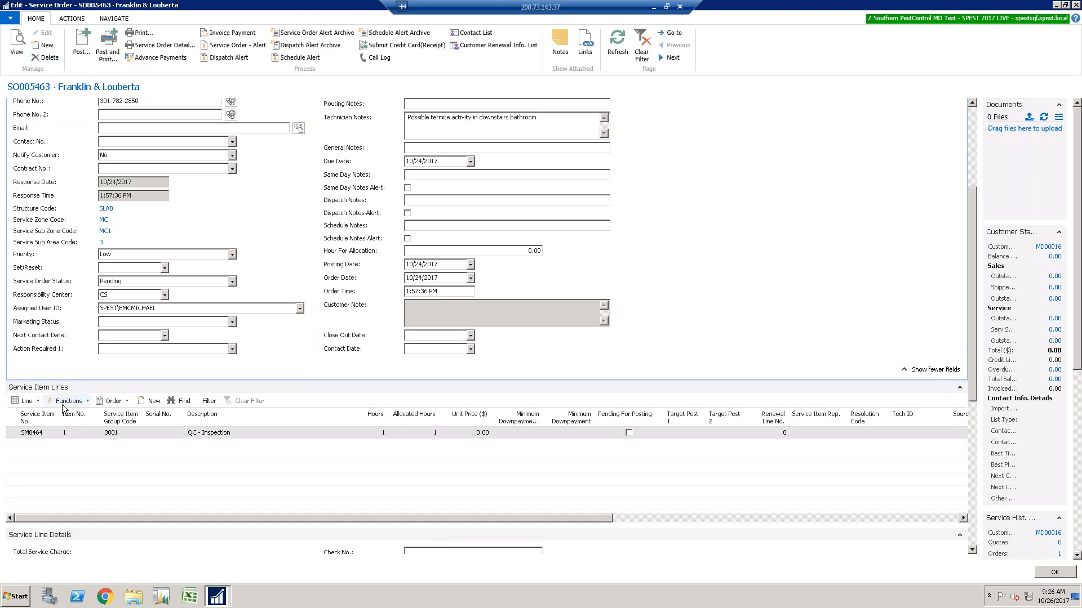
pyautogui.click(39, 403)
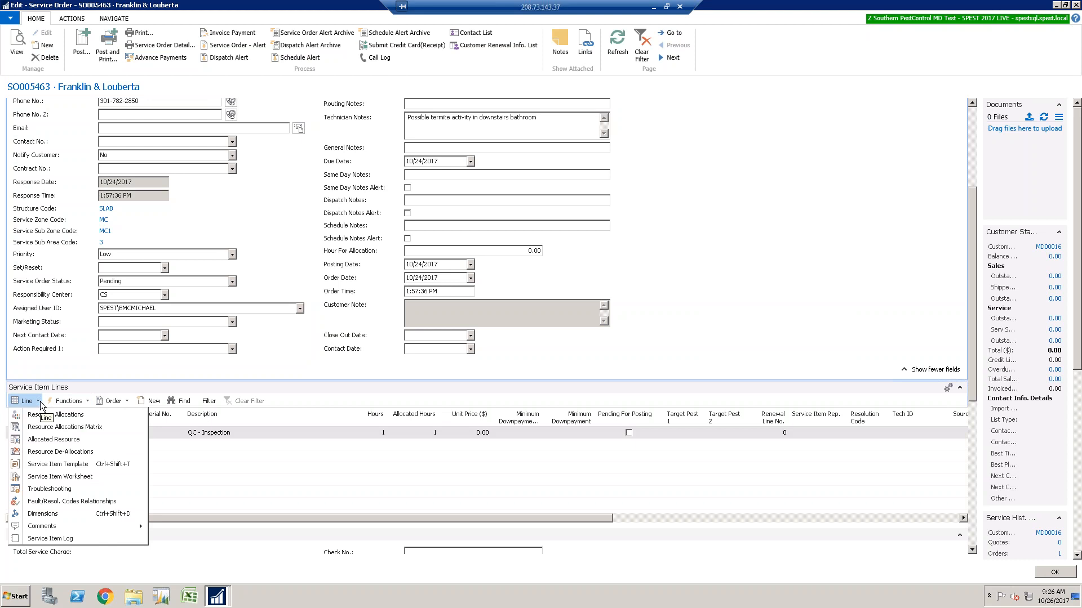
pyautogui.click(58, 464)
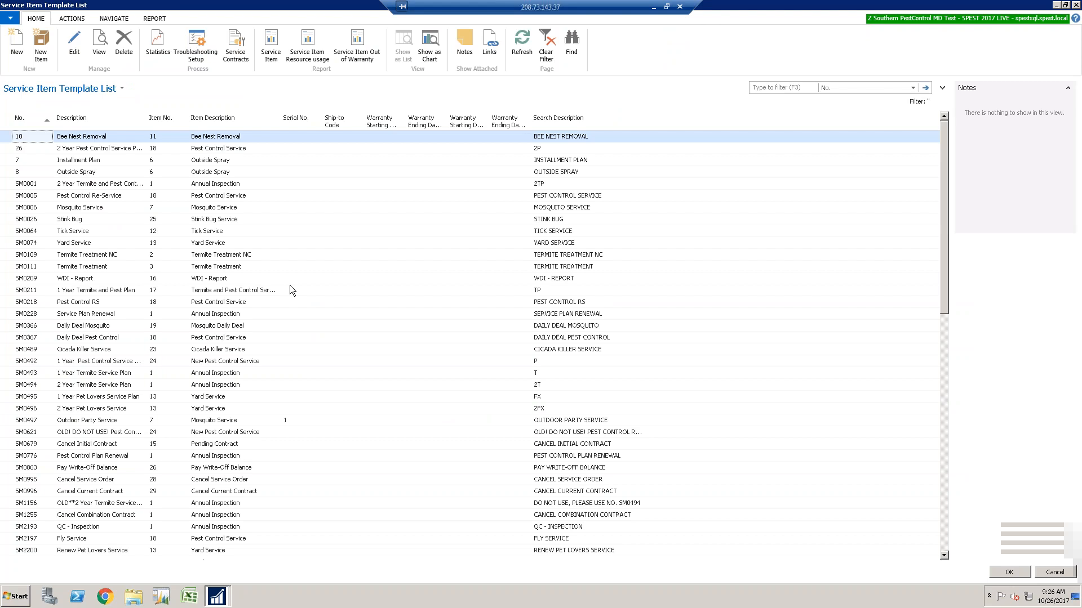
pyautogui.click(17, 267)
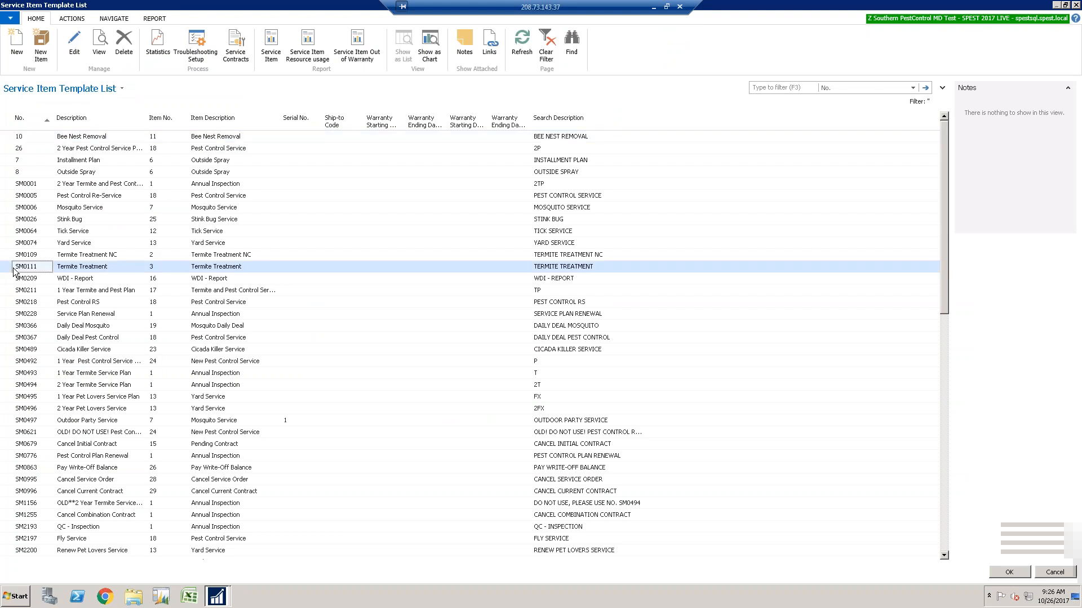
pyautogui.doubleClick(15, 268)
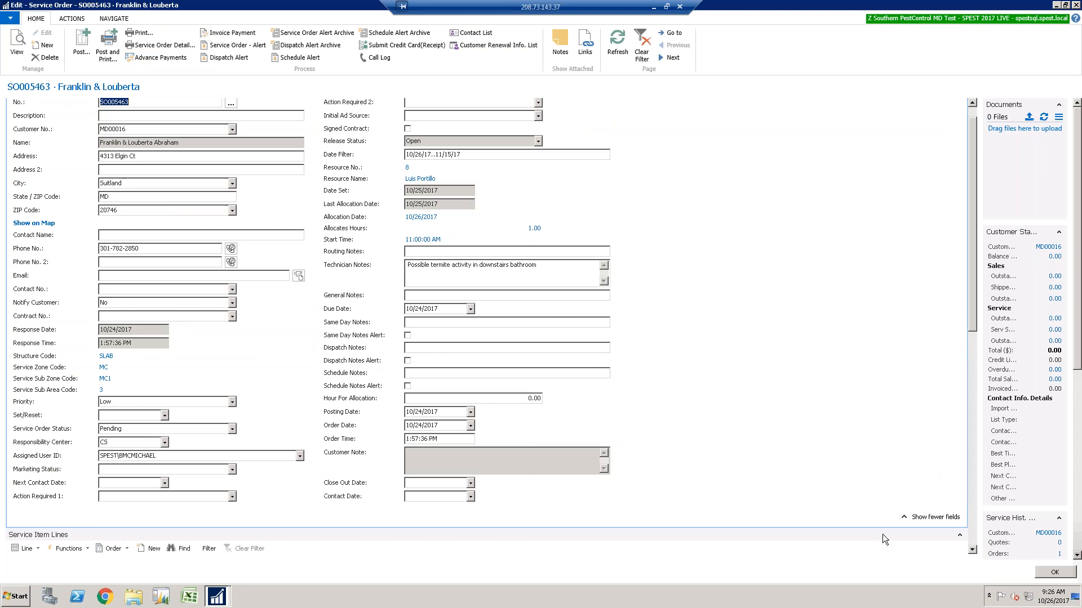
pyautogui.click(972, 550)
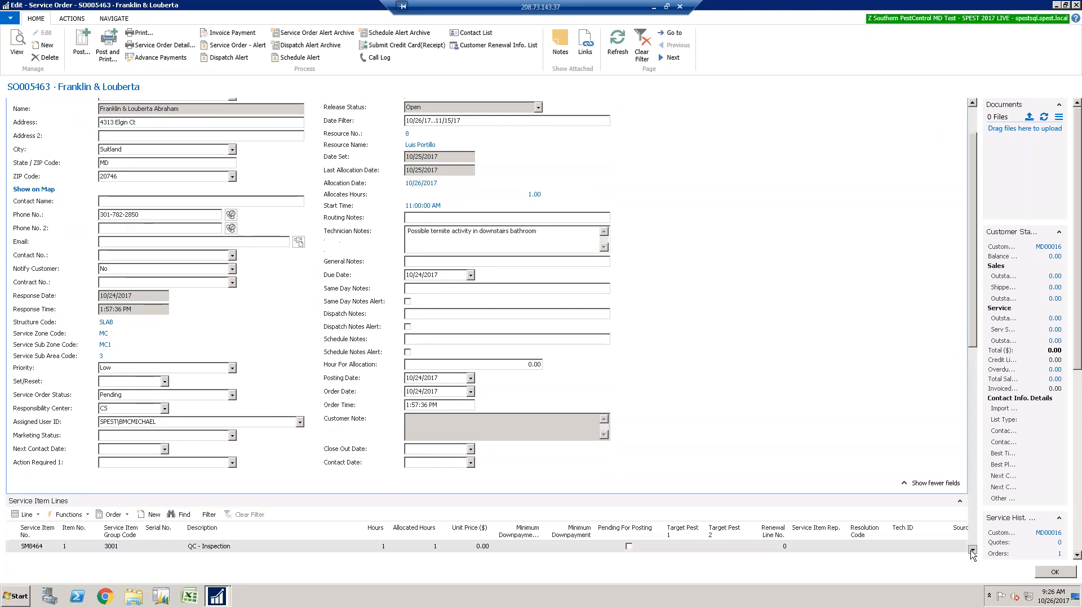
pyautogui.moveTo(971, 551); pyautogui.dragTo(972, 552)
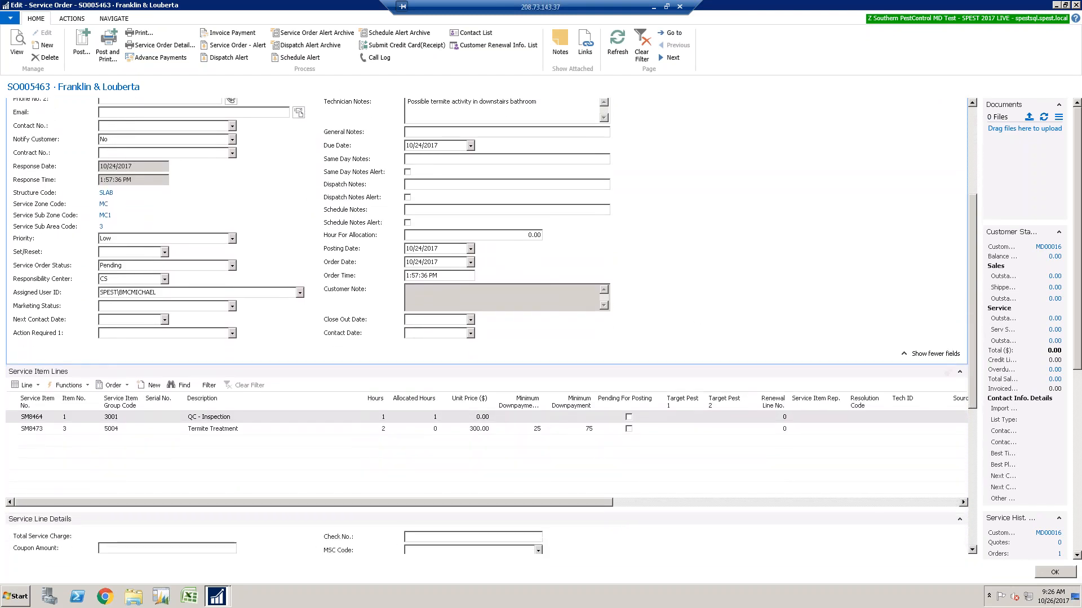
# Set the Termite Treatment line's unit price to 0 and its hours to 4.
pyautogui.click(471, 432)
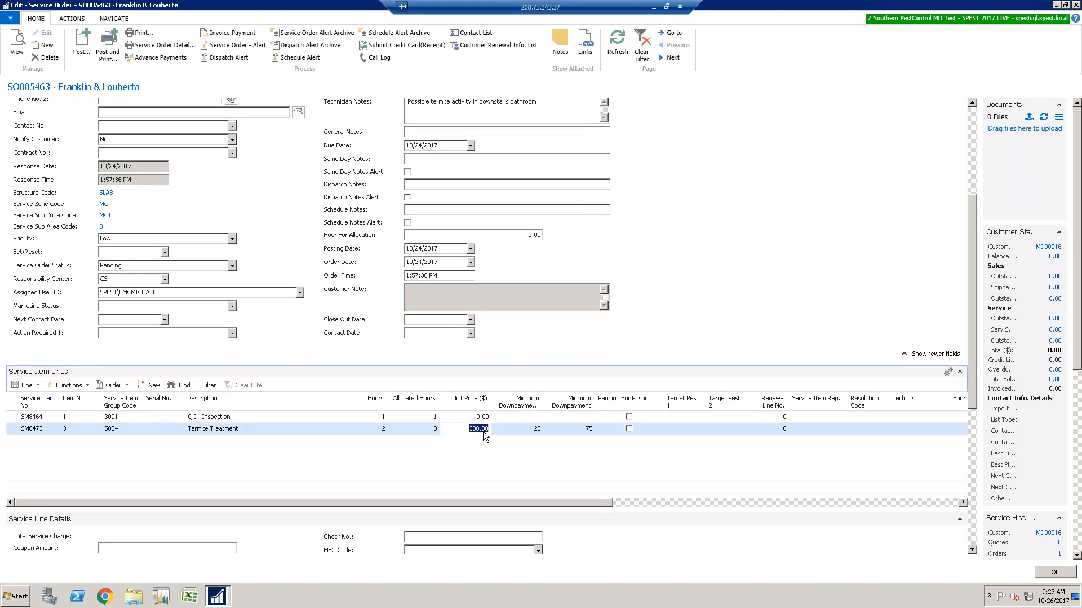
pyautogui.write('0')
pyautogui.press('Tab')
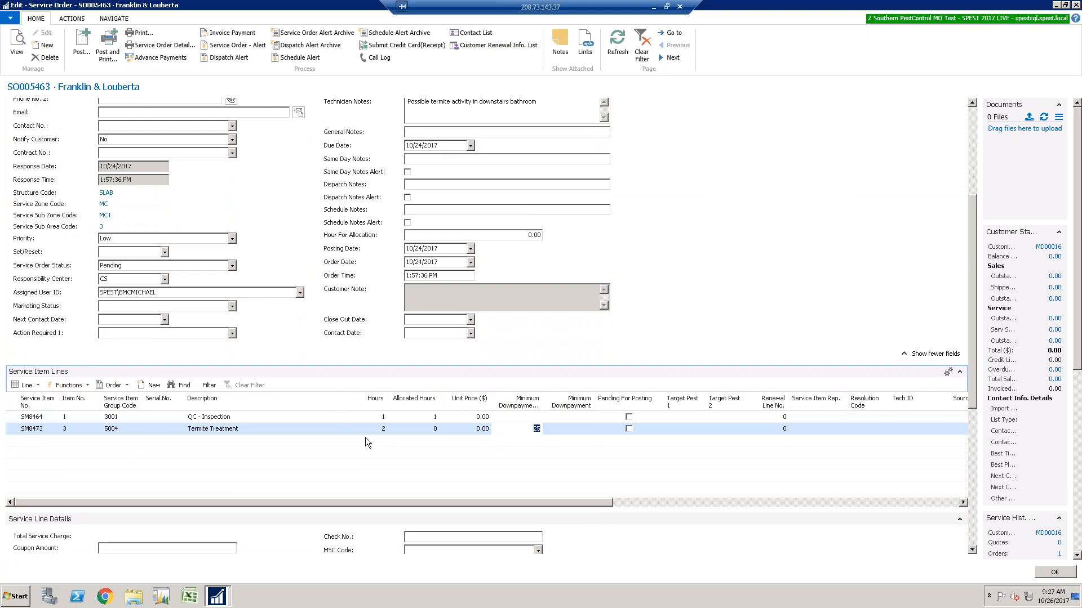
pyautogui.click(380, 432)
pyautogui.write('4')
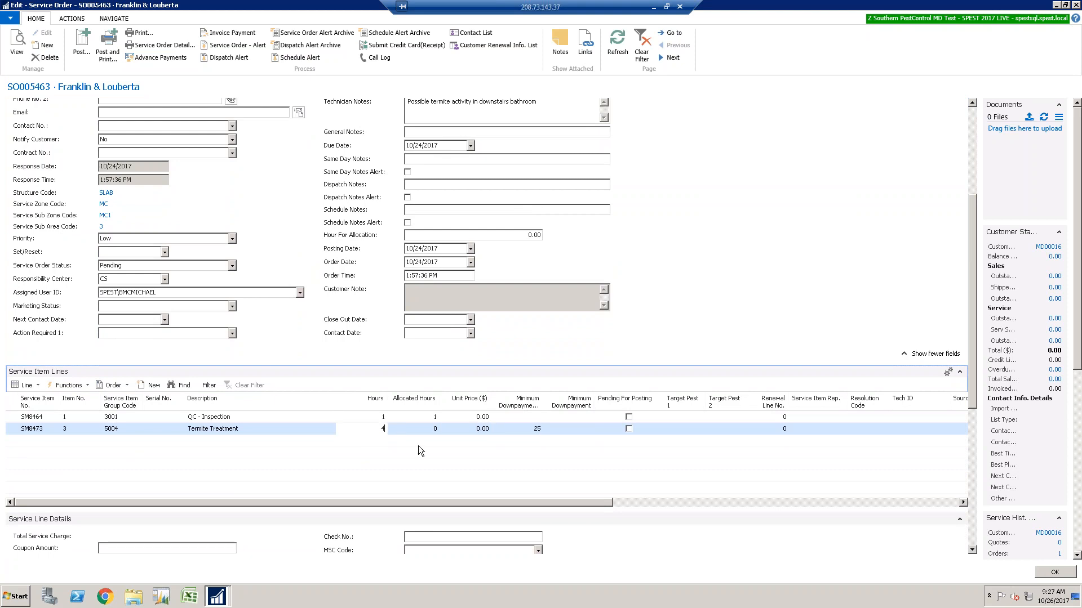
pyautogui.press('Tab')
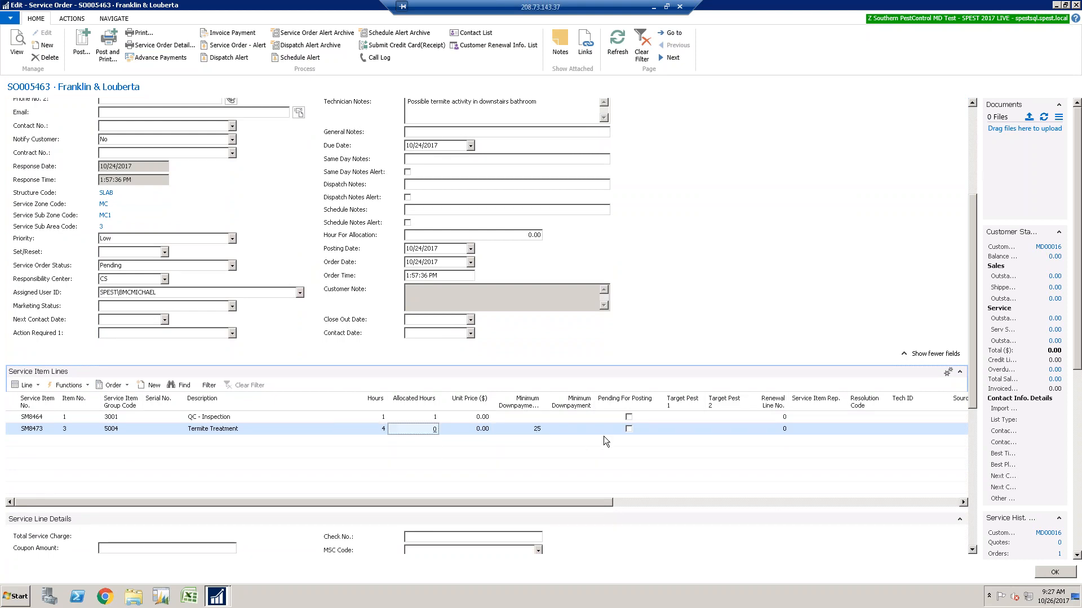
# Mark the Termite Treatment line as pending for posting, allowing the external component for this client session.
pyautogui.click(618, 46)
pyautogui.click(972, 550)
pyautogui.click(971, 550)
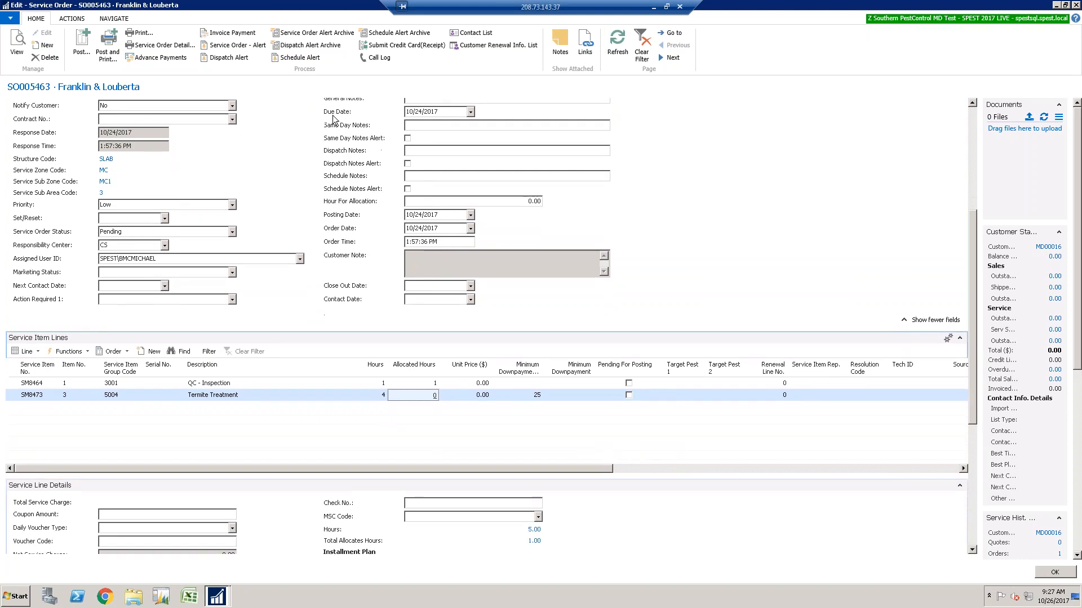
pyautogui.click(628, 395)
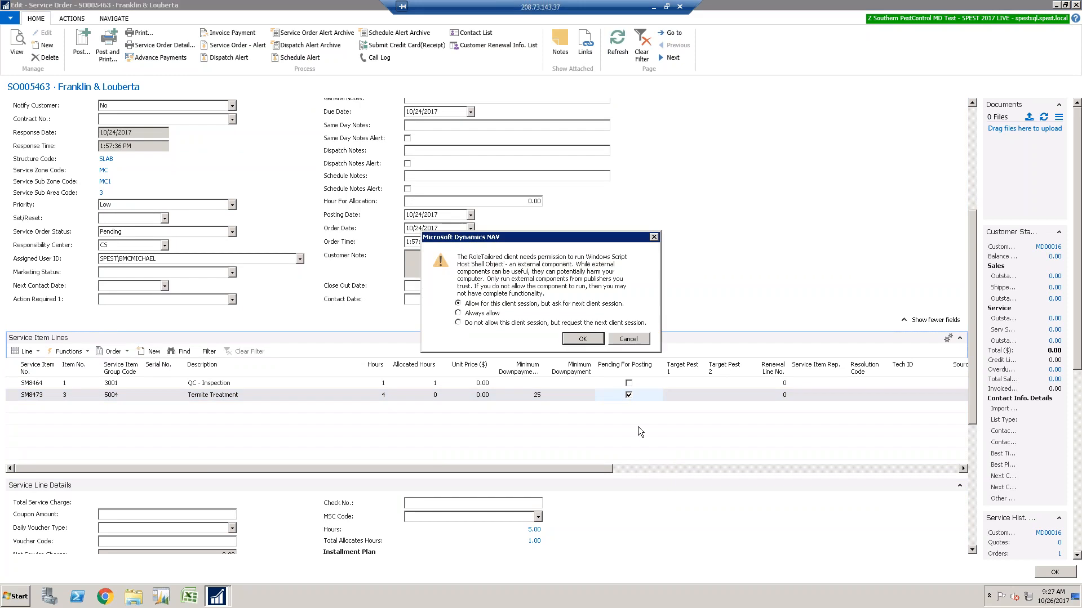
pyautogui.click(582, 338)
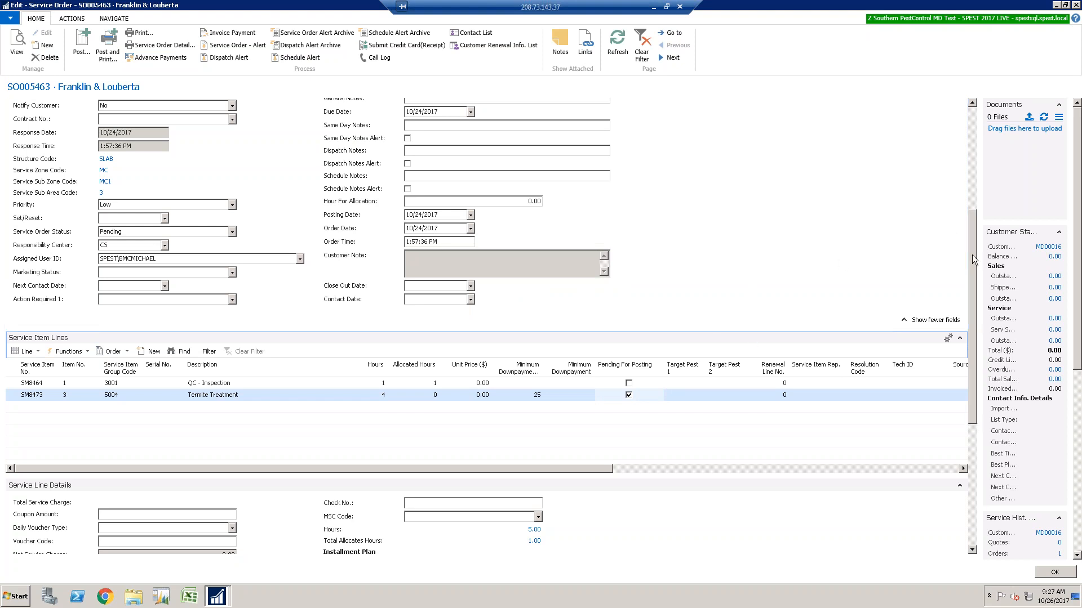
# Enter "Termites found in garage - 4 hours needed" in the order's Same Day Notes.
pyautogui.moveTo(972, 260); pyautogui.dragTo(950, 195)
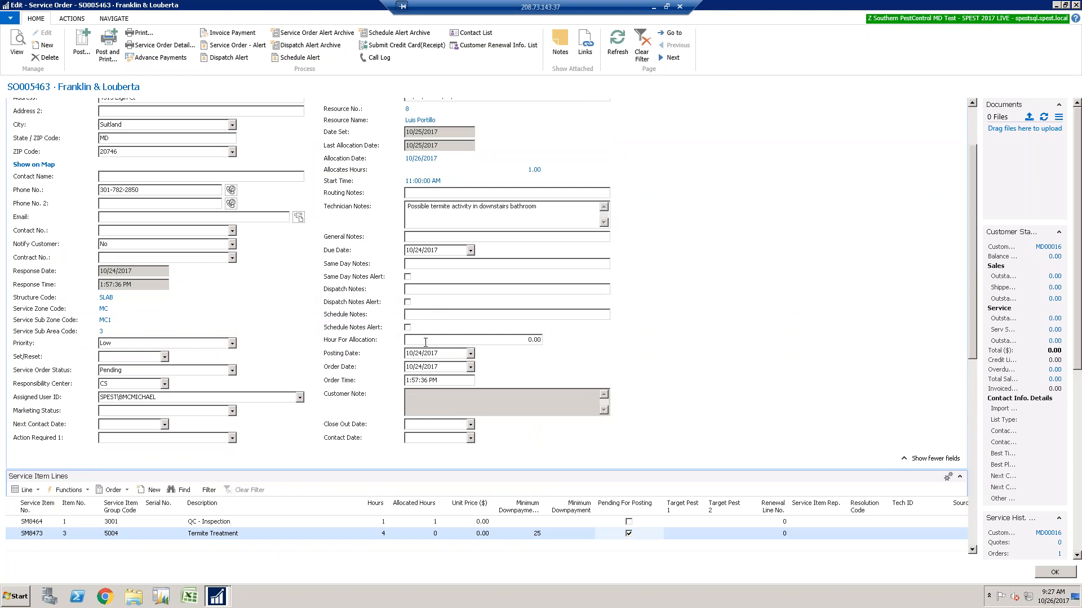
pyautogui.click(421, 238)
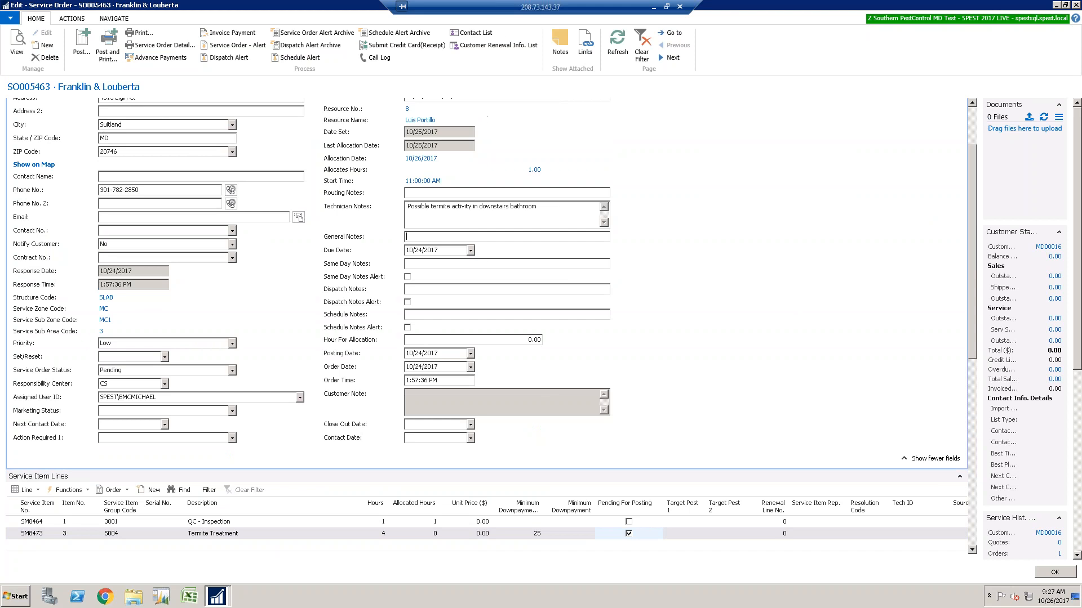
pyautogui.write('Termite')
pyautogui.press('BackSpace')
pyautogui.write('s found in gfarage - 4 hpoours needed')
# Copy the same day note into the general note of a new call log entry for this order and close the log.
pyautogui.moveTo(523, 263); pyautogui.dragTo(398, 263)
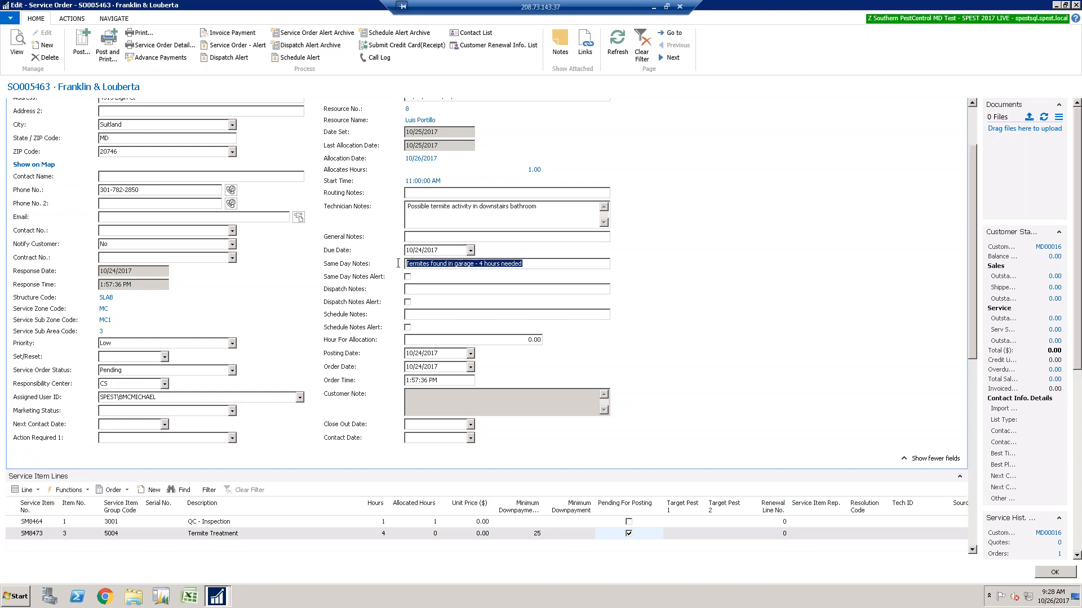
pyautogui.rightClick(448, 266)
pyautogui.click(495, 327)
pyautogui.click(377, 57)
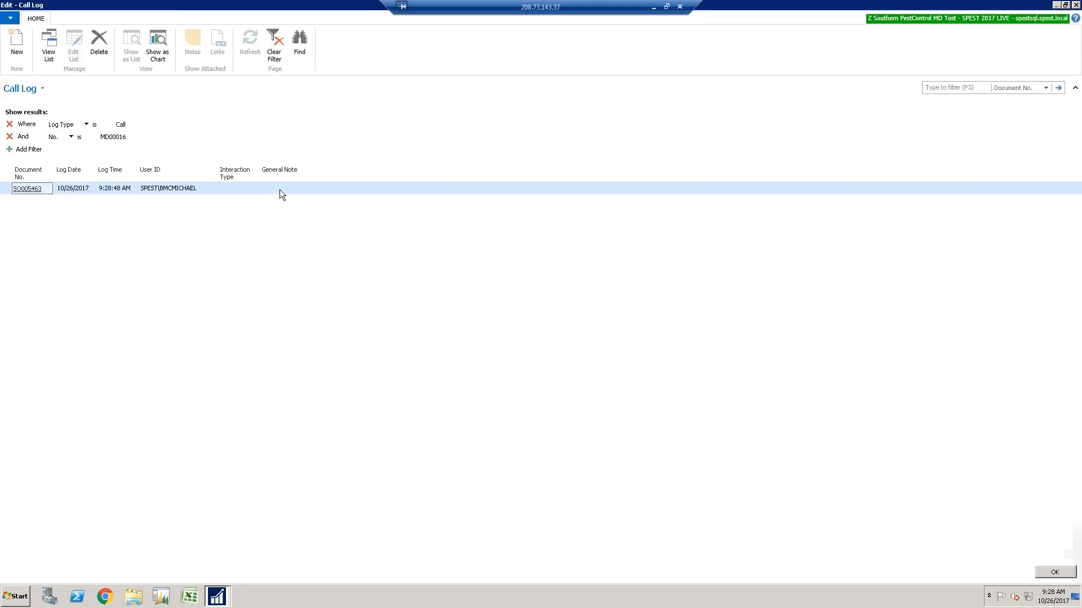
pyautogui.click(279, 189)
pyautogui.rightClick(287, 191)
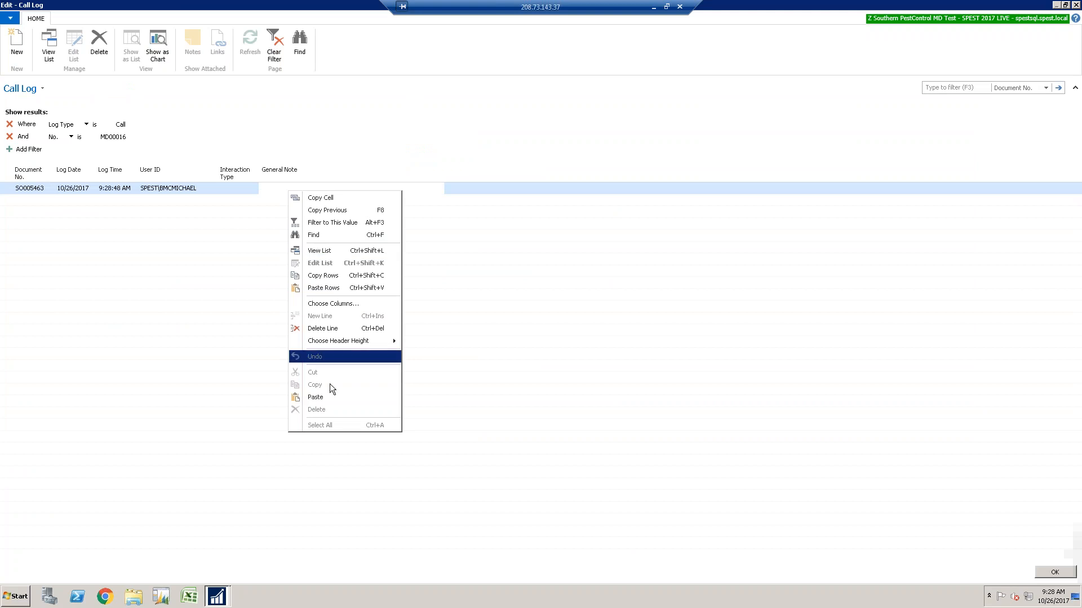
pyautogui.click(337, 396)
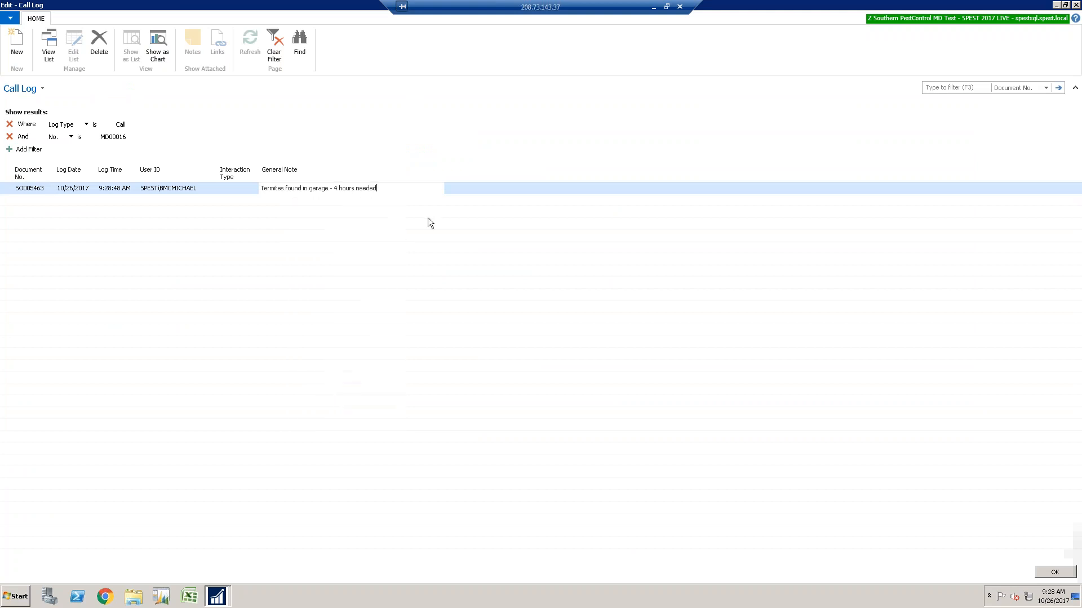
pyautogui.click(1043, 575)
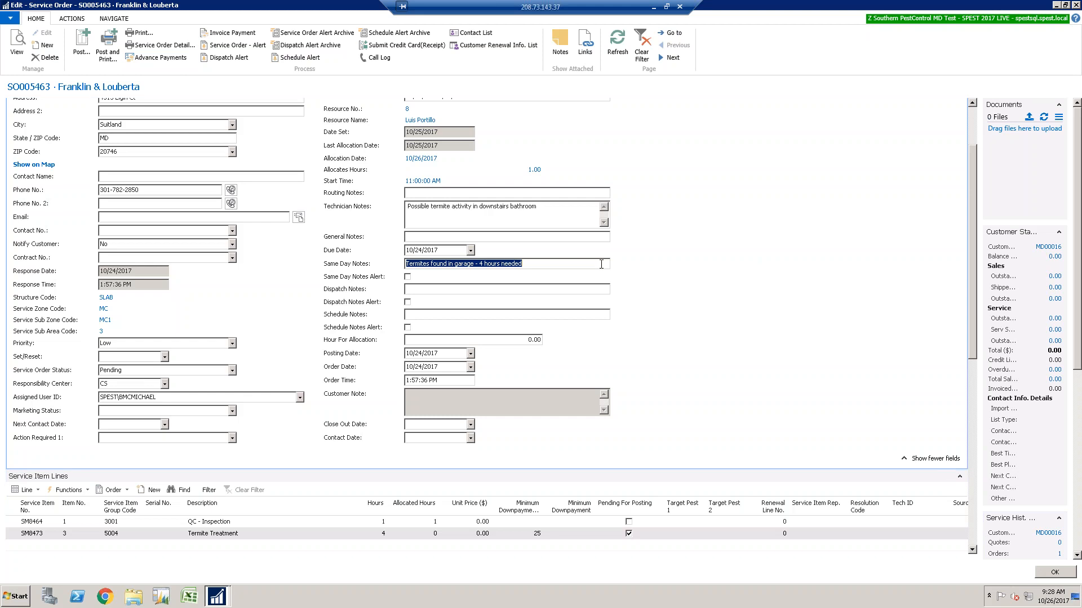
# Post the inspection service order with the Ship and Invoice option.
pyautogui.moveTo(968, 312); pyautogui.dragTo(971, 343)
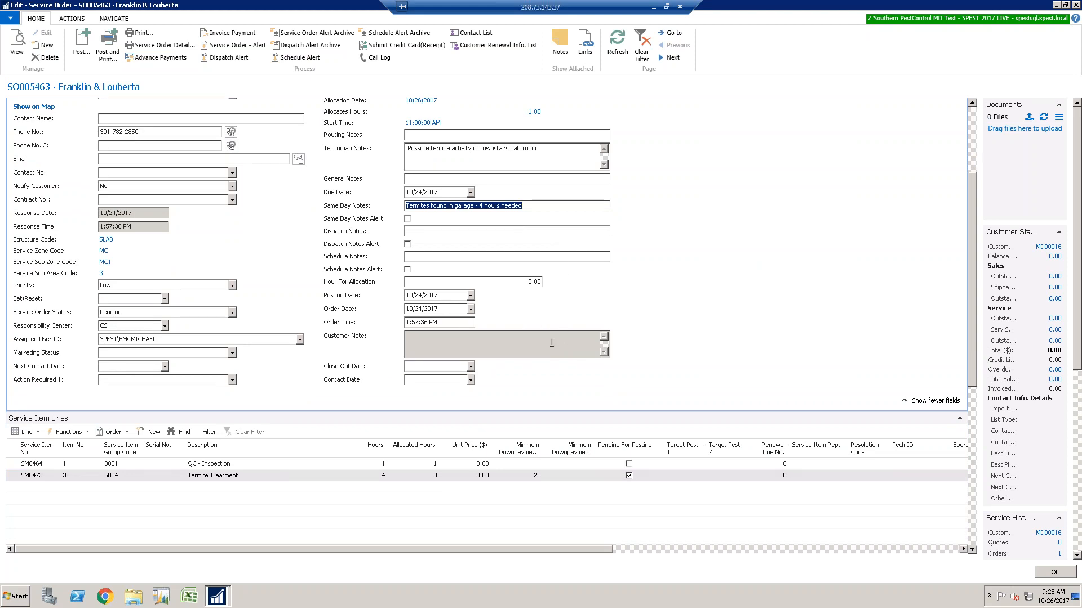
pyautogui.click(81, 46)
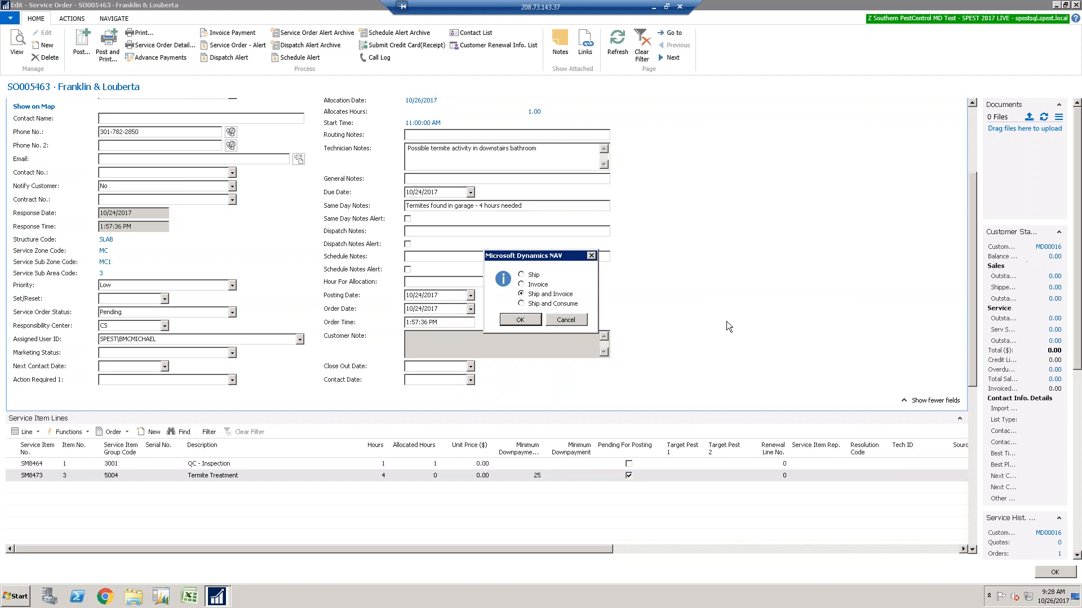
pyautogui.click(519, 319)
pyautogui.click(569, 317)
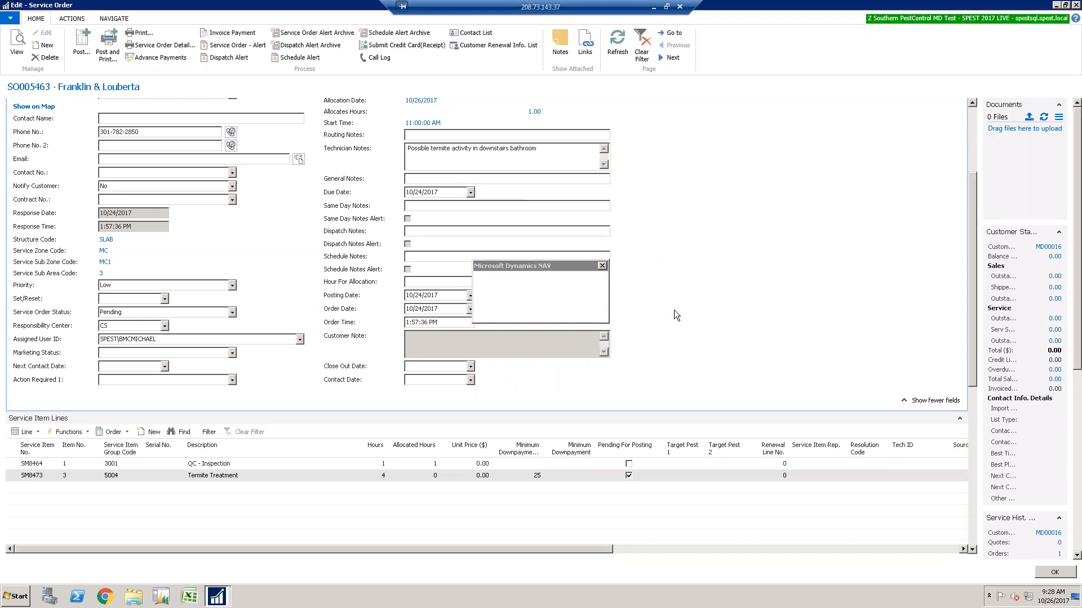
pyautogui.press('Return')
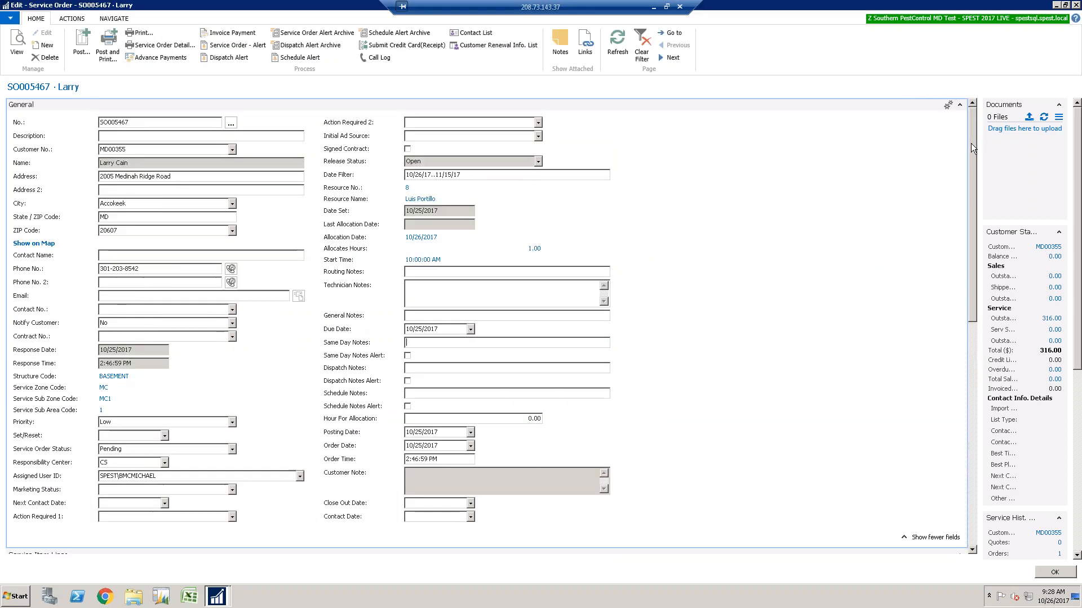
# Check the service item lines of the other pending orders allocated for 10/26/17 and return to the service order list.
pyautogui.moveTo(971, 145); pyautogui.dragTo(967, 290)
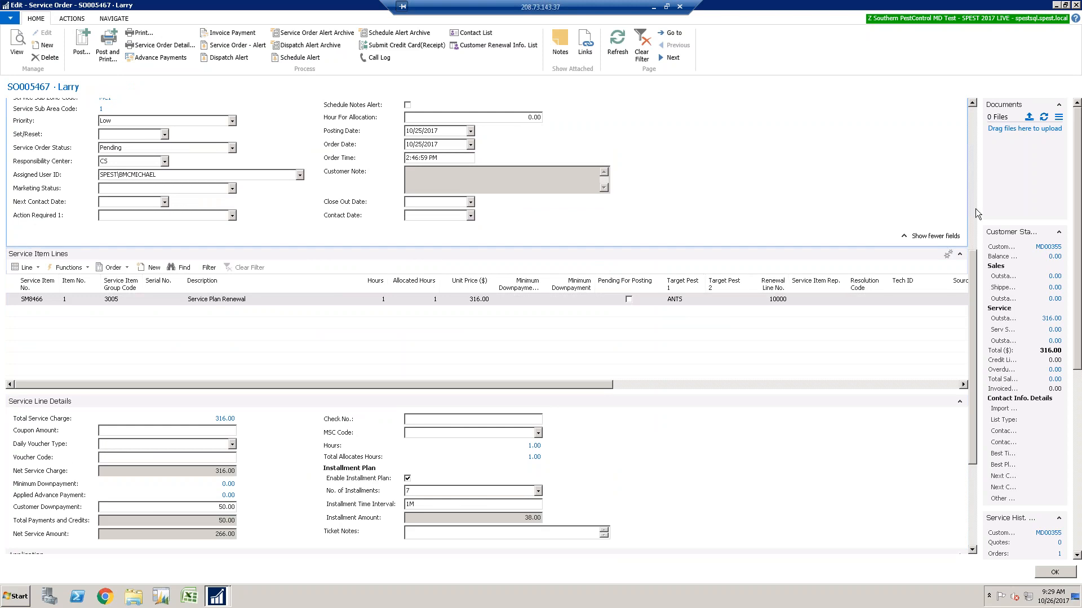
pyautogui.click(969, 138)
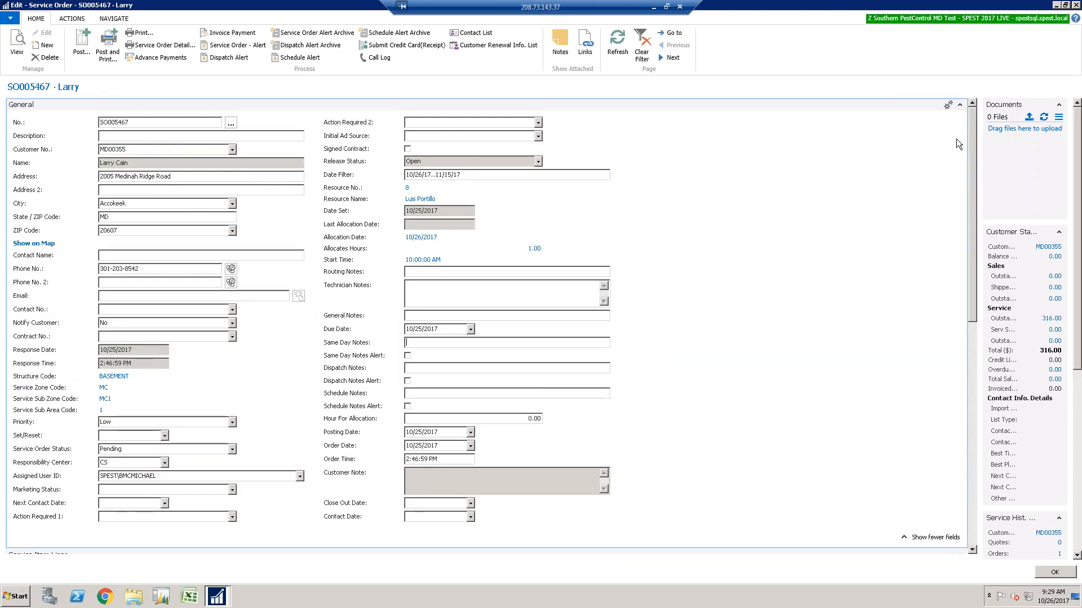
pyautogui.press('Escape')
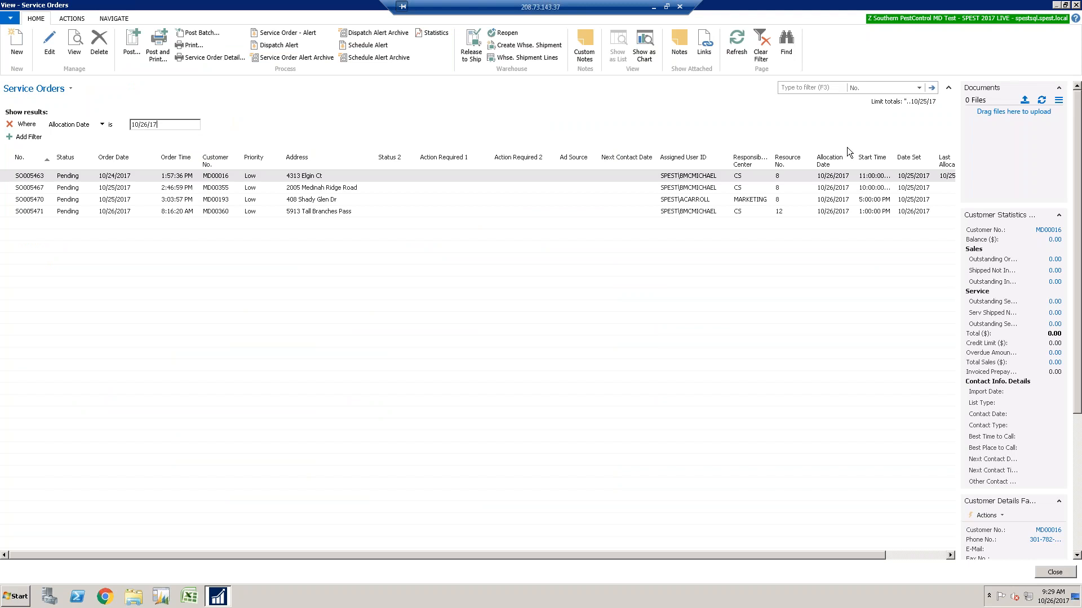
pyautogui.click(45, 44)
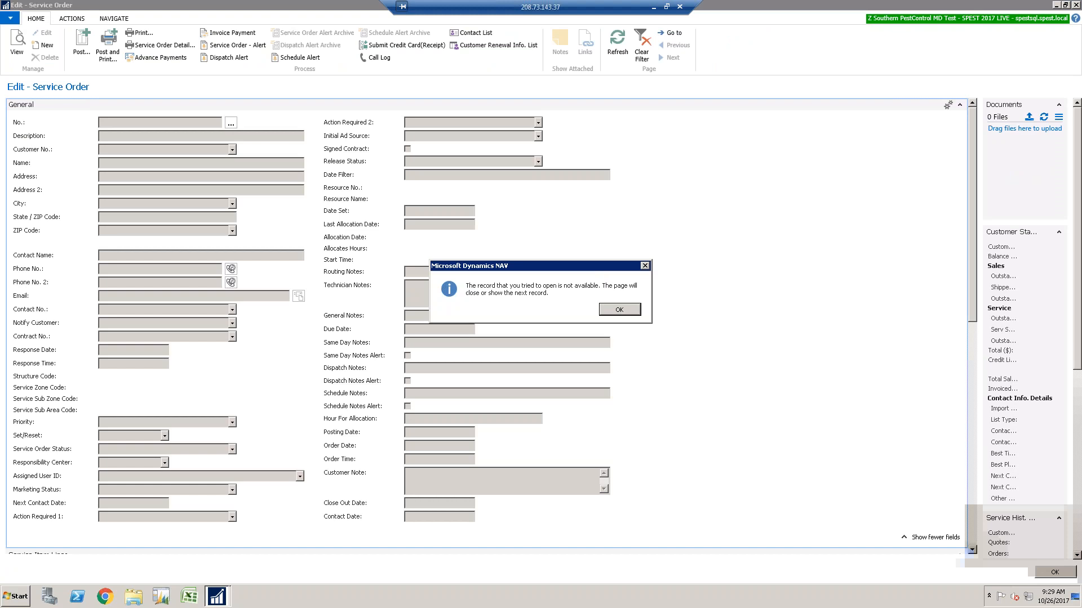
pyautogui.click(619, 310)
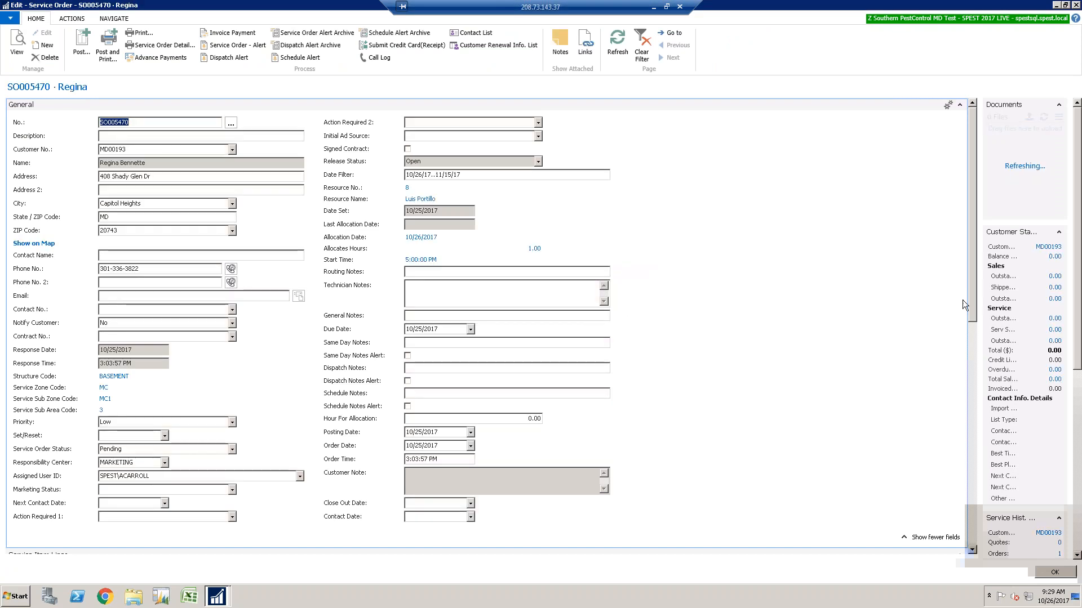
pyautogui.moveTo(970, 312); pyautogui.dragTo(969, 419)
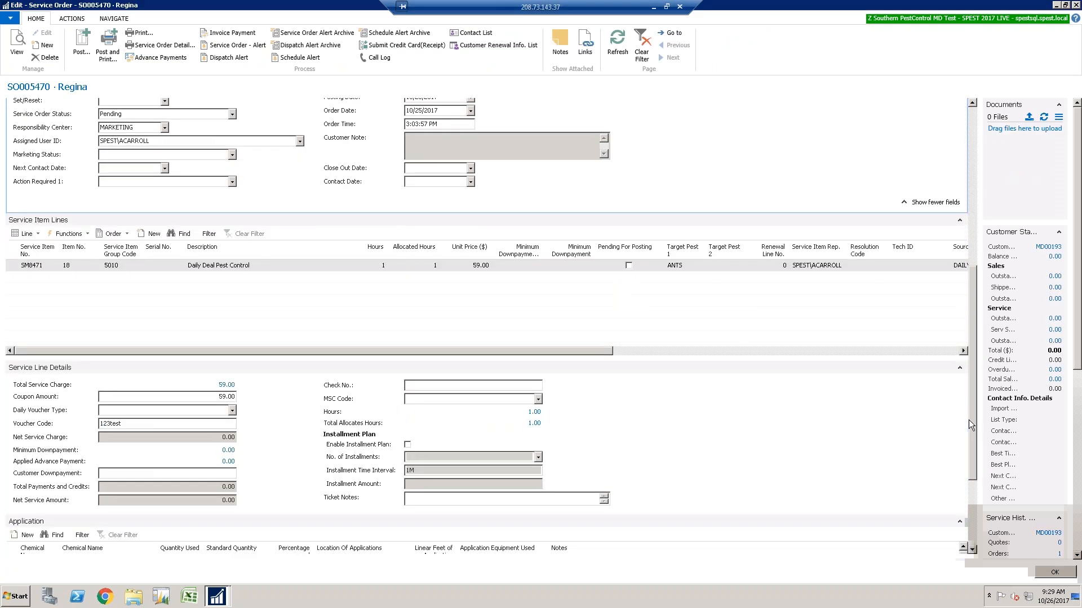
pyautogui.press('Escape')
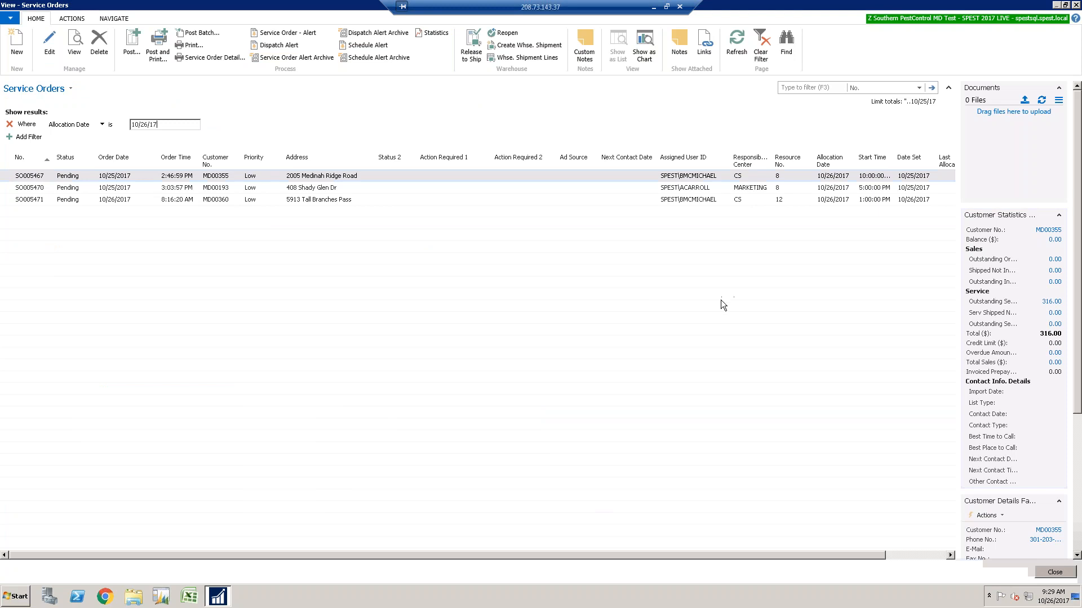
# Open the inspected customer's service card from the customer list, review the open Termite Treatment order, and return to the card.
pyautogui.press('Escape')
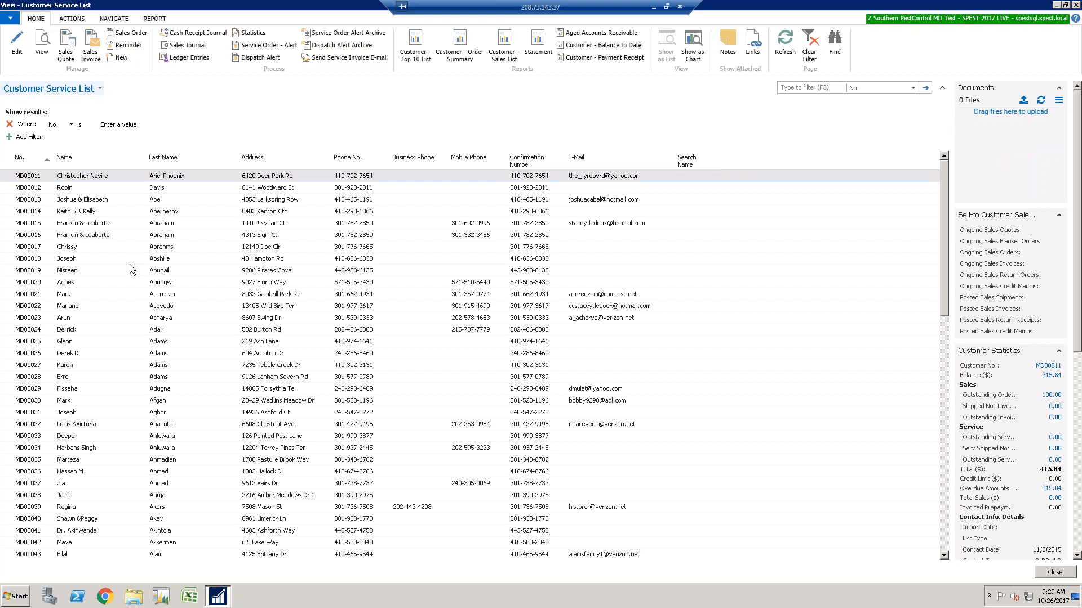
pyautogui.click(49, 238)
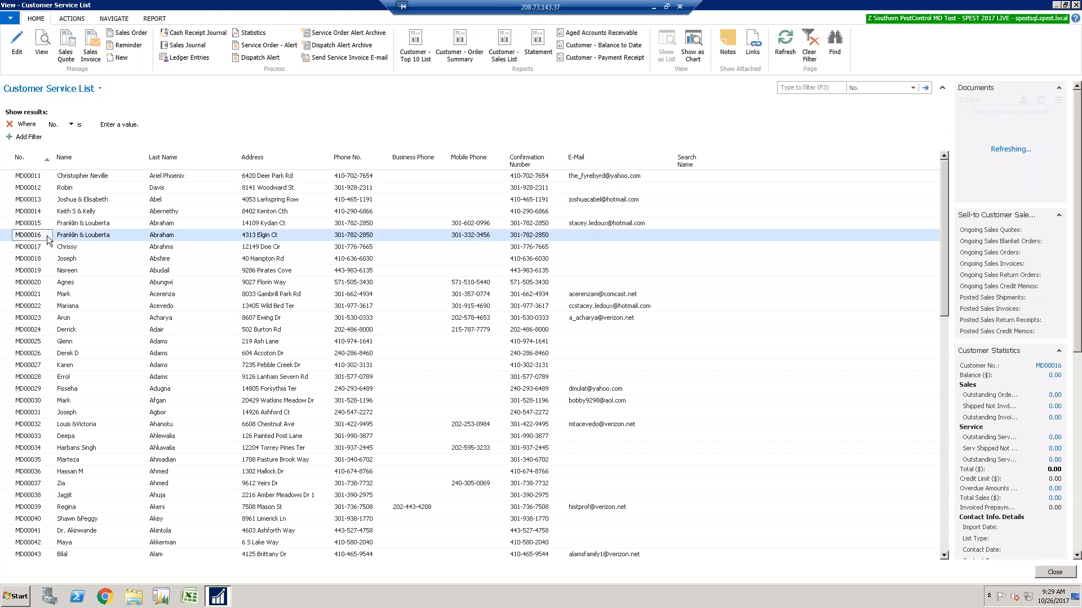
pyautogui.doubleClick(49, 238)
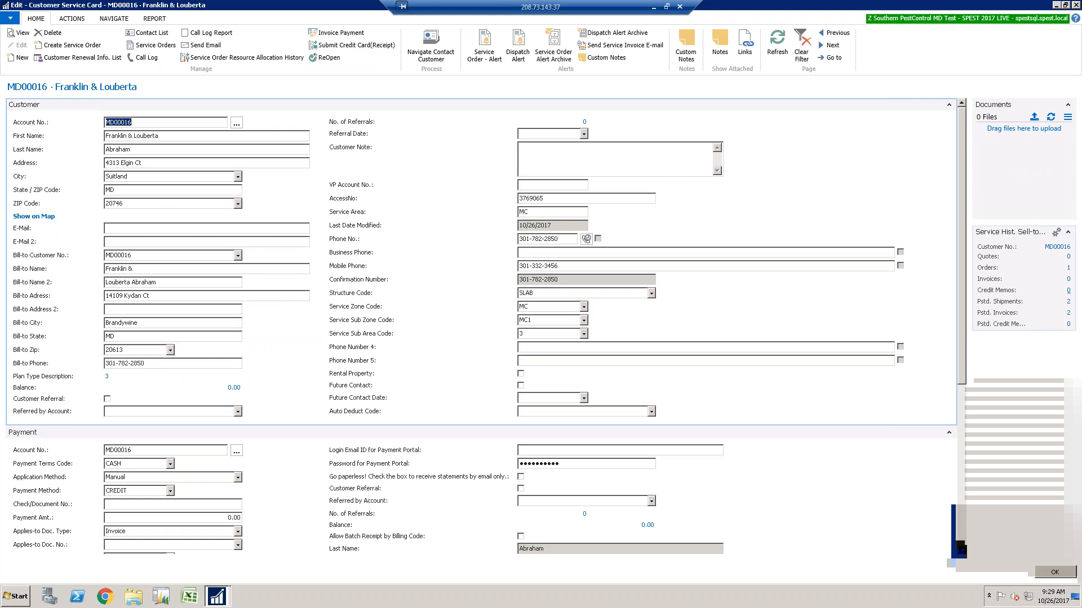
pyautogui.click(1069, 270)
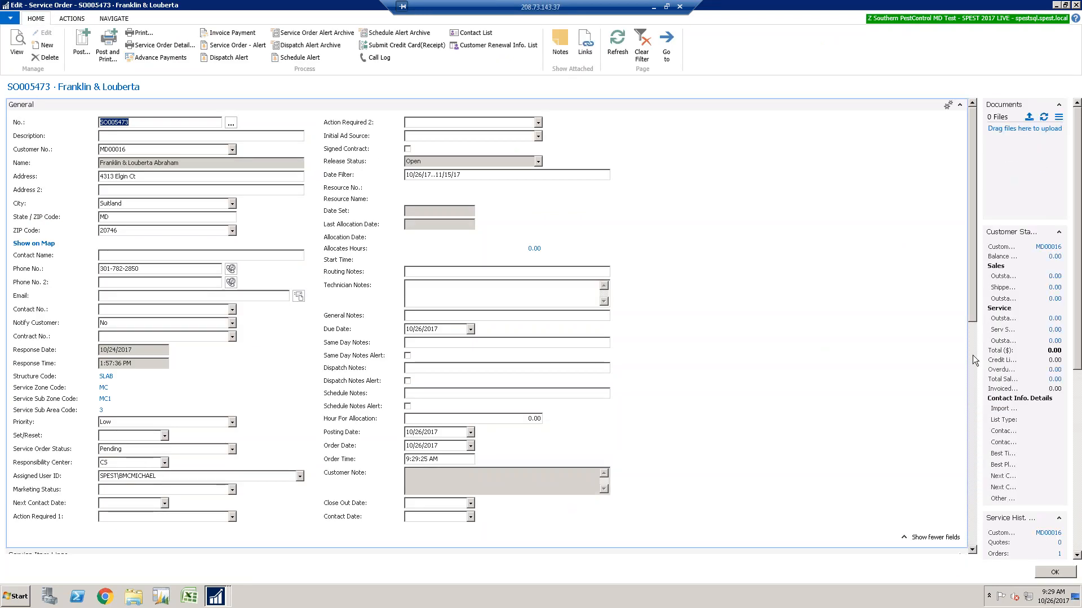
pyautogui.scroll(-3, 972, 354)
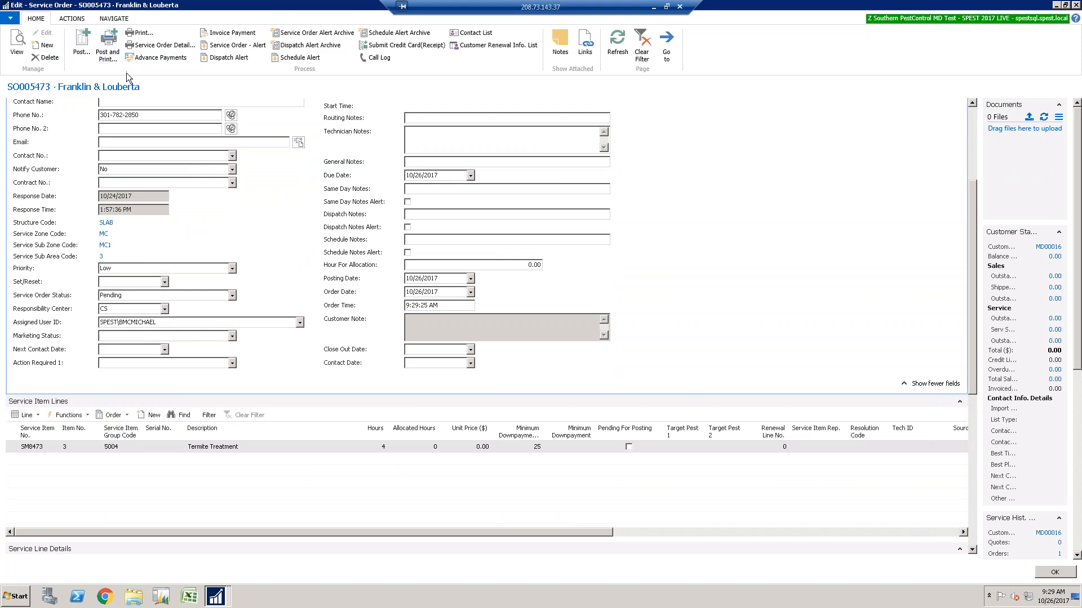
pyautogui.press('Escape')
pyautogui.press('Escape')
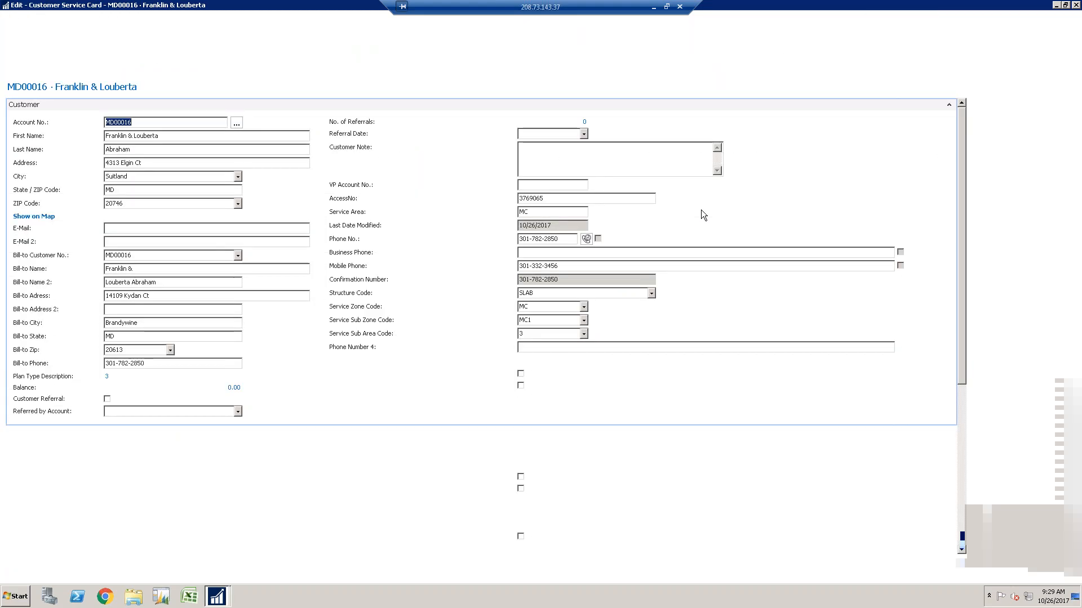
# Open the customer's posted service invoice dated 10/26/2017 and review its QC line and service line details.
pyautogui.click(160, 19)
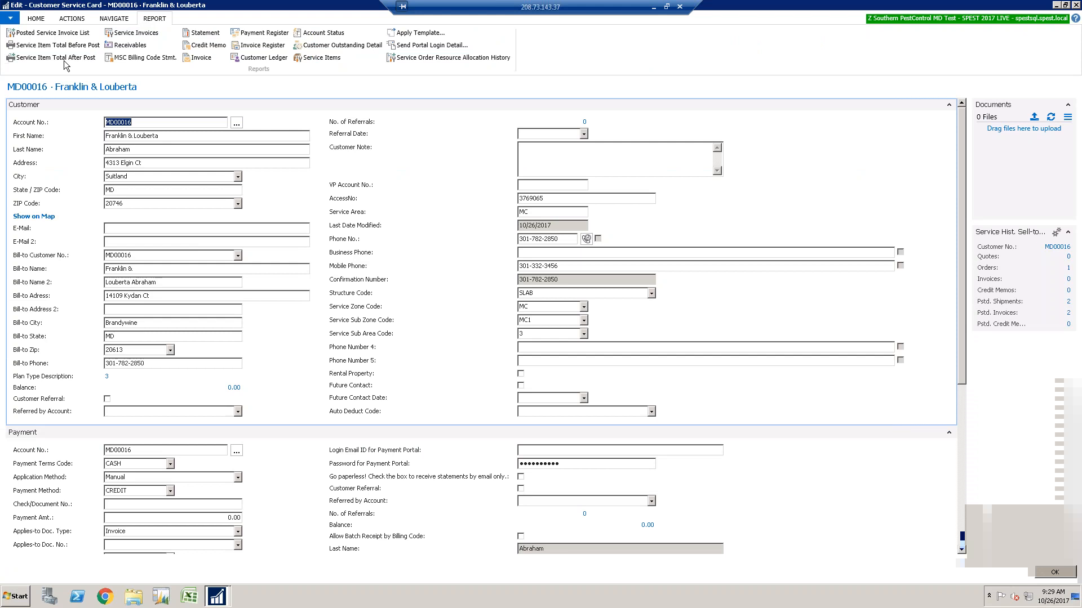
pyautogui.click(59, 34)
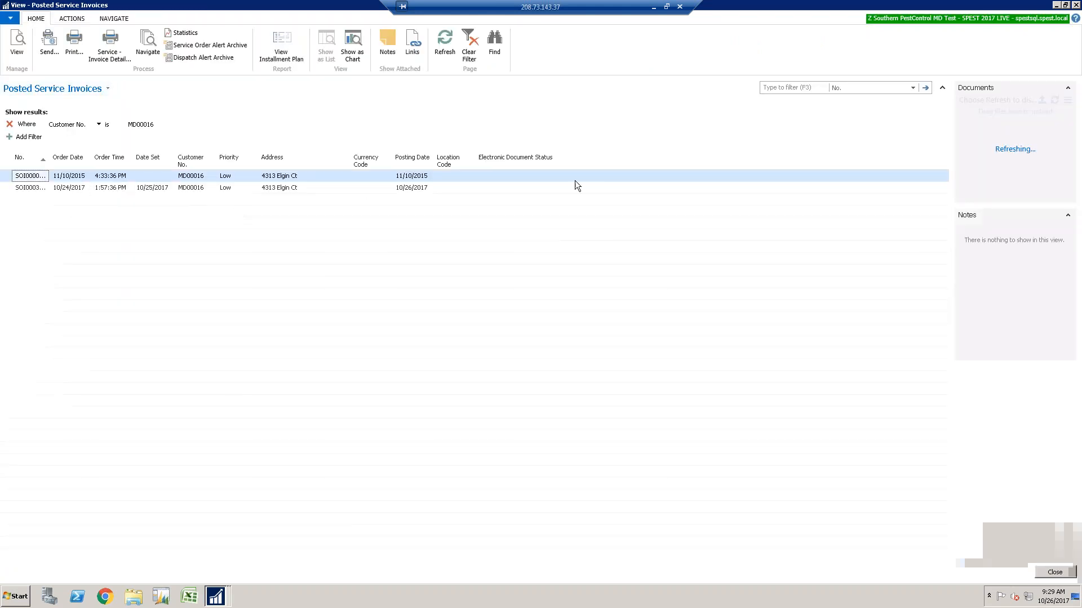
pyautogui.click(19, 190)
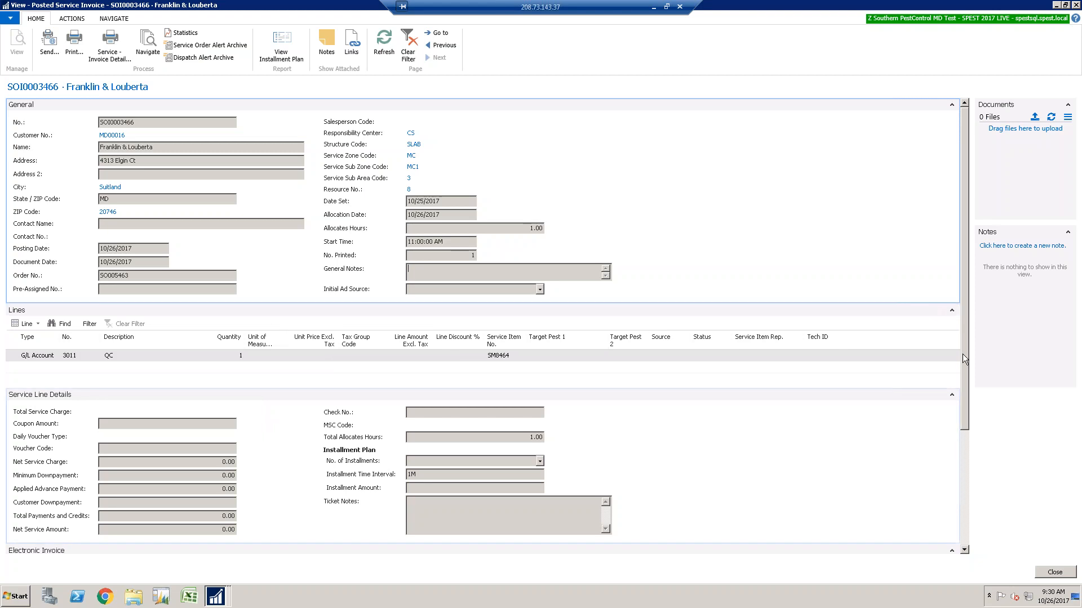
pyautogui.click(966, 491)
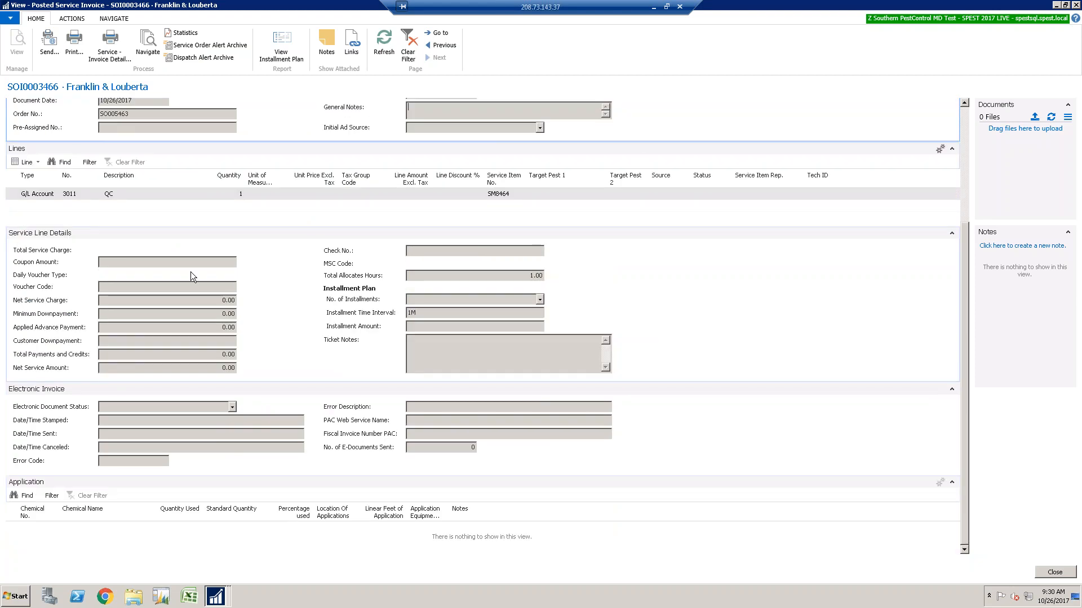
# Close the posted service invoice and open the customer's pending Termite Treatment order for editing from the service card.
pyautogui.click(965, 124)
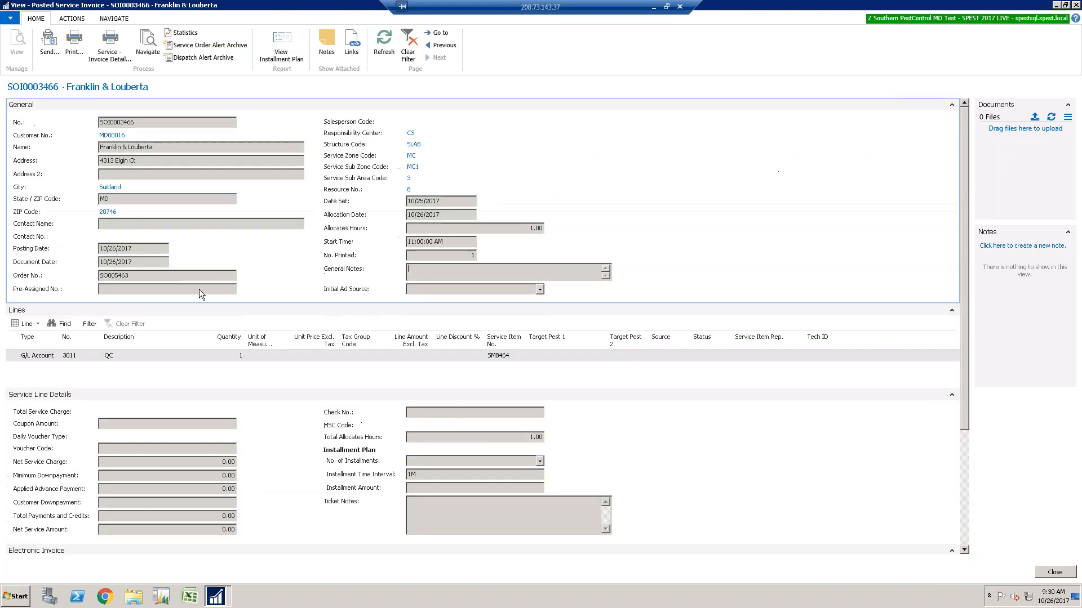
pyautogui.press('Escape')
pyautogui.press('Escape')
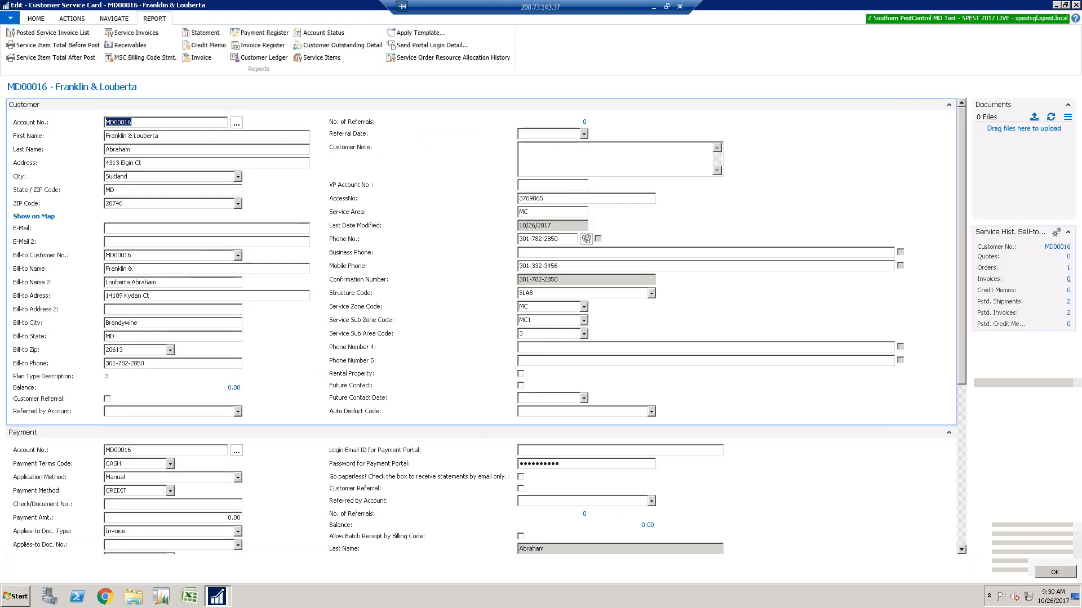
pyautogui.click(1065, 274)
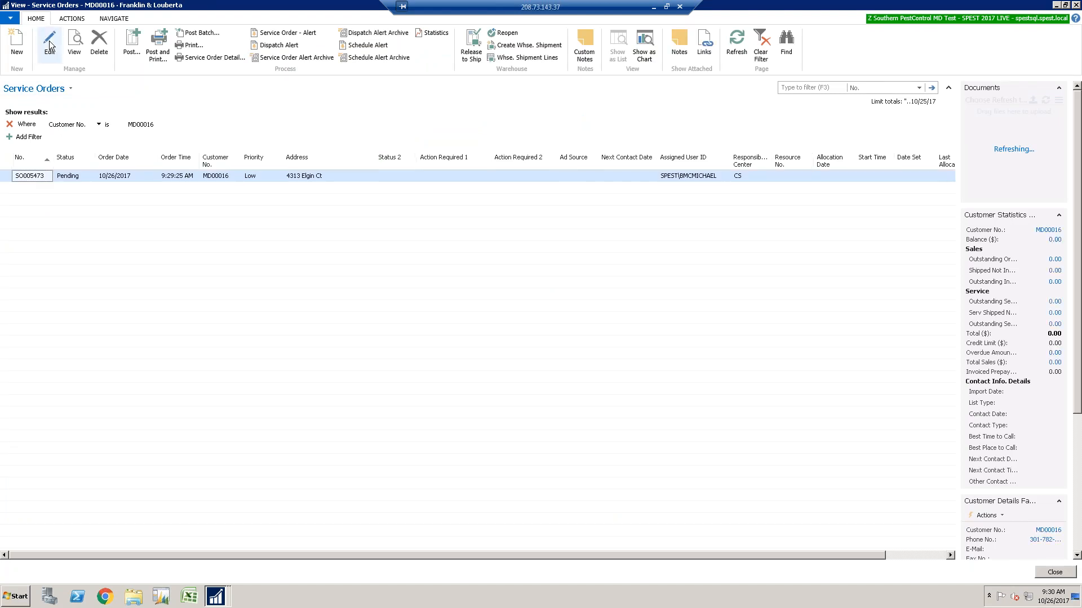
pyautogui.press('Return')
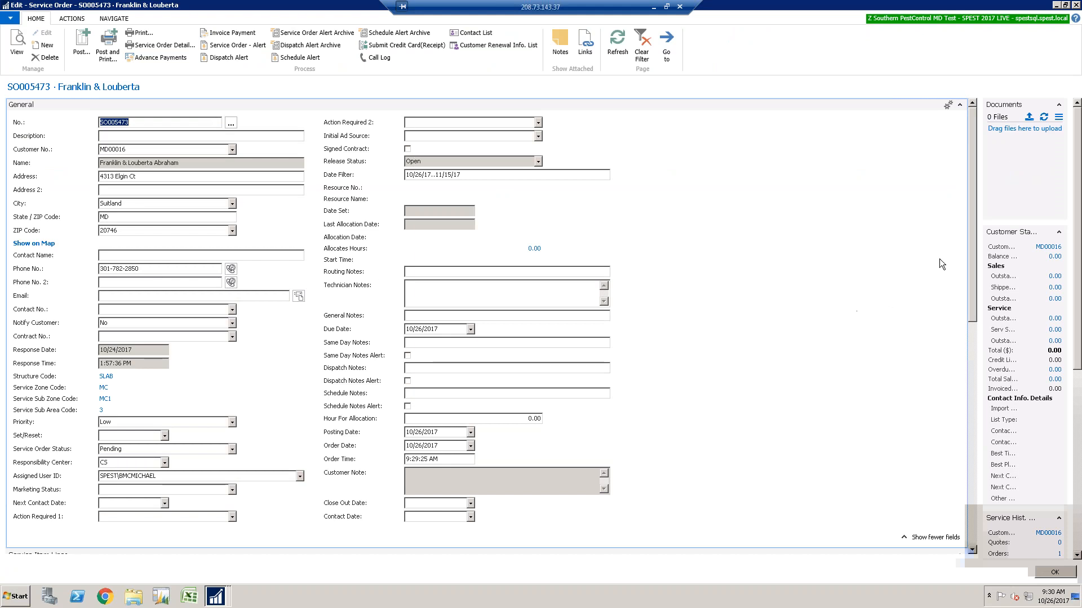
# Set Action Required 2 to SET TT on the Termite Treatment order and enter the technician note "Termites in garage.".
pyautogui.moveTo(969, 232); pyautogui.dragTo(969, 281)
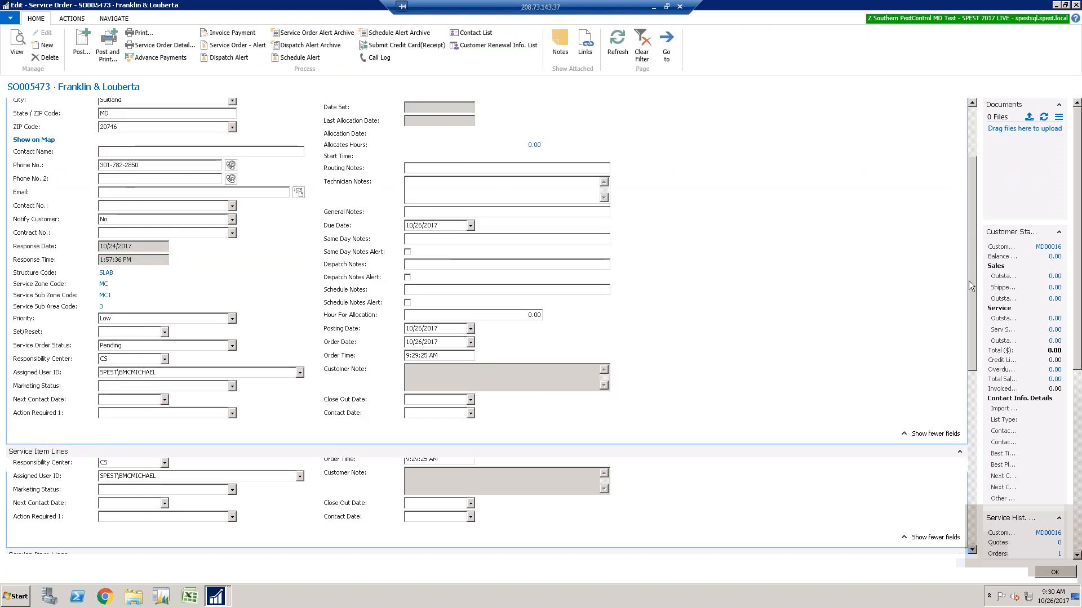
pyautogui.click(974, 110)
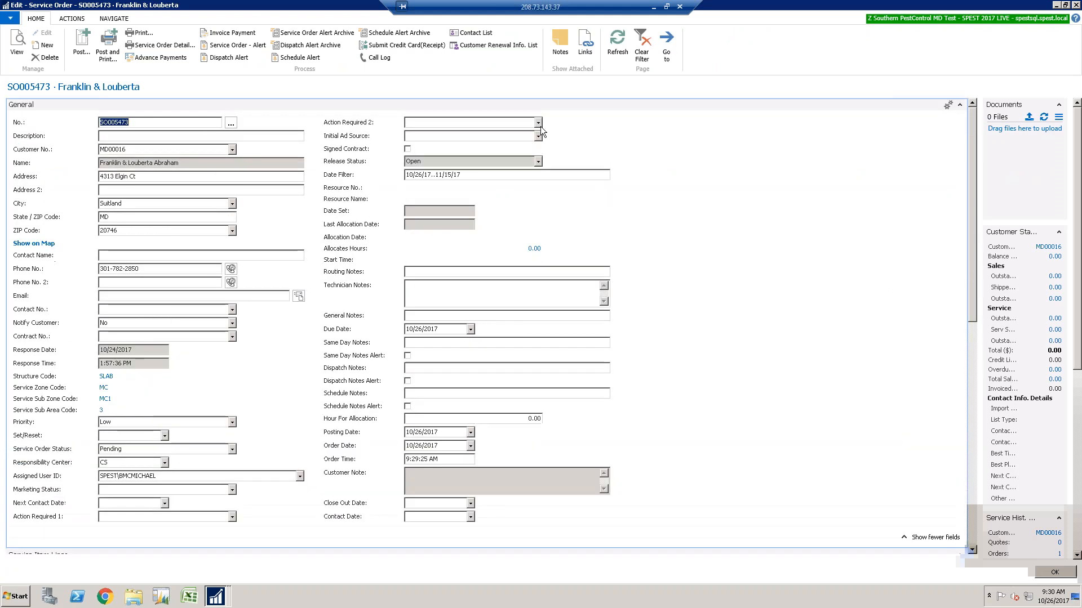
pyautogui.click(538, 122)
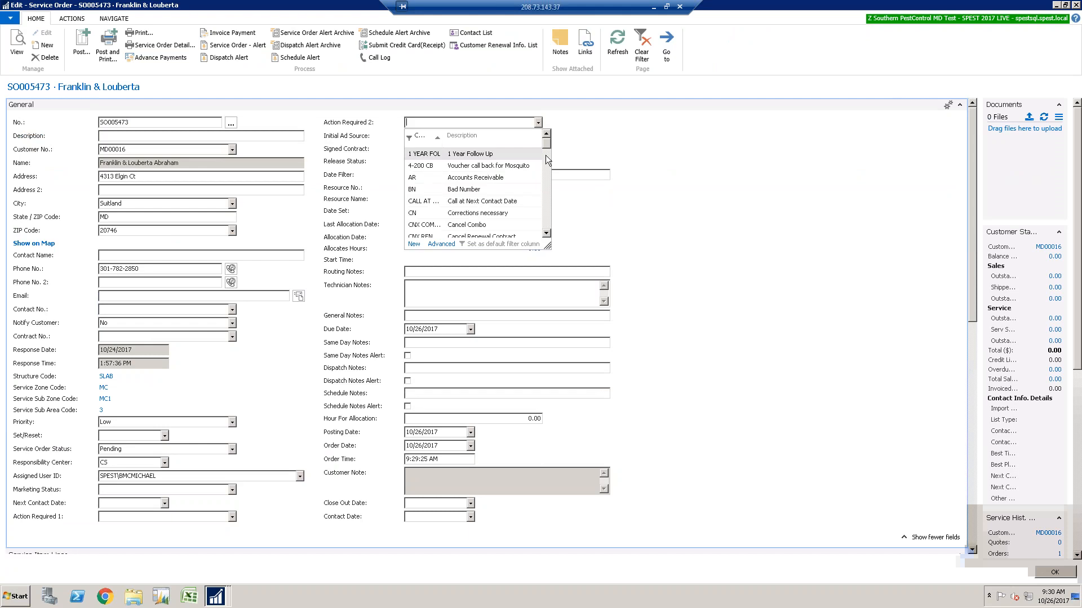
pyautogui.scroll(-10, 546, 181)
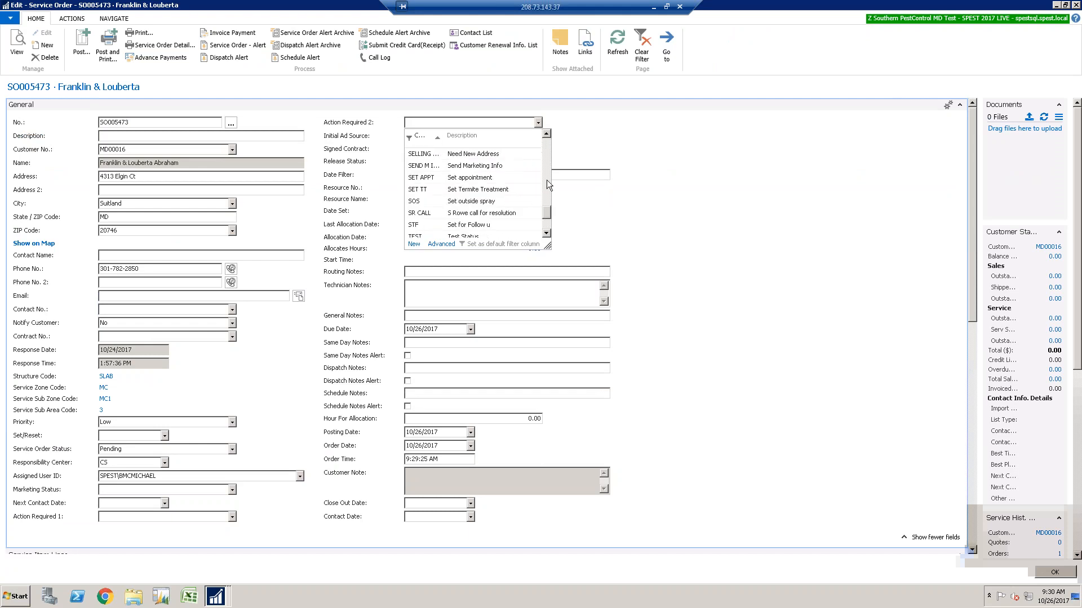
pyautogui.click(476, 189)
pyautogui.click(424, 301)
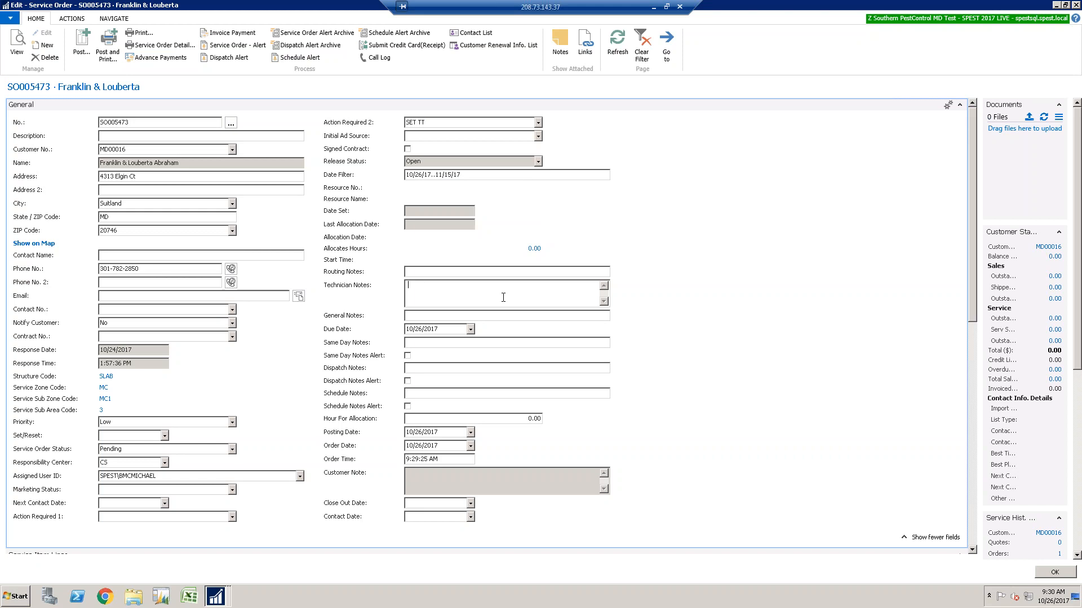
pyautogui.write('Termites in garage.')
pyautogui.moveTo(970, 141); pyautogui.dragTo(972, 193)
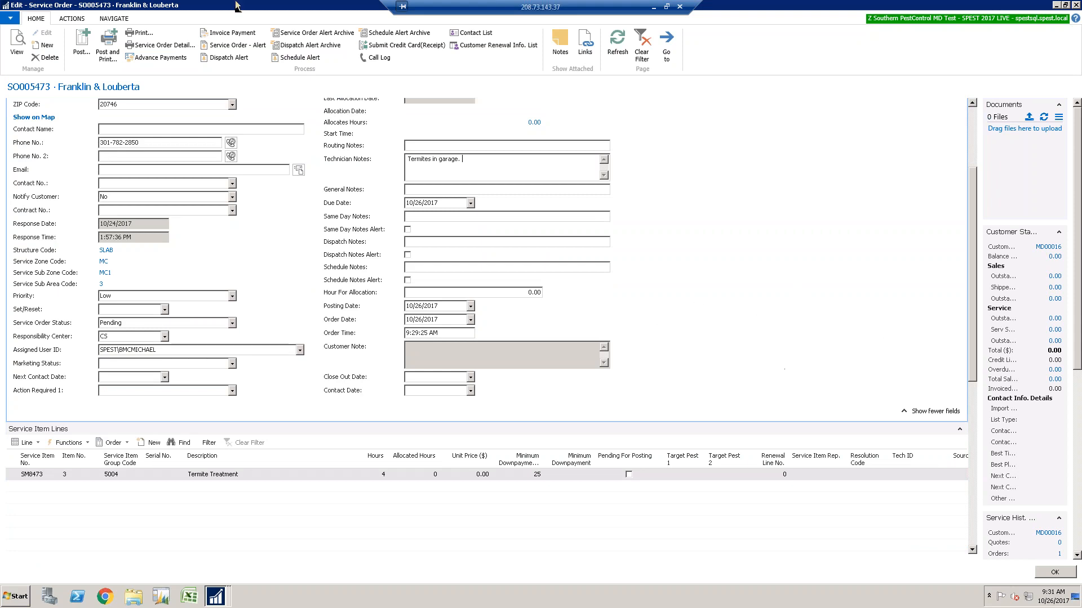
# Close the Termite Treatment order, the customer's order list, the service card and the customer list to return to the Role Center.
pyautogui.click(1050, 573)
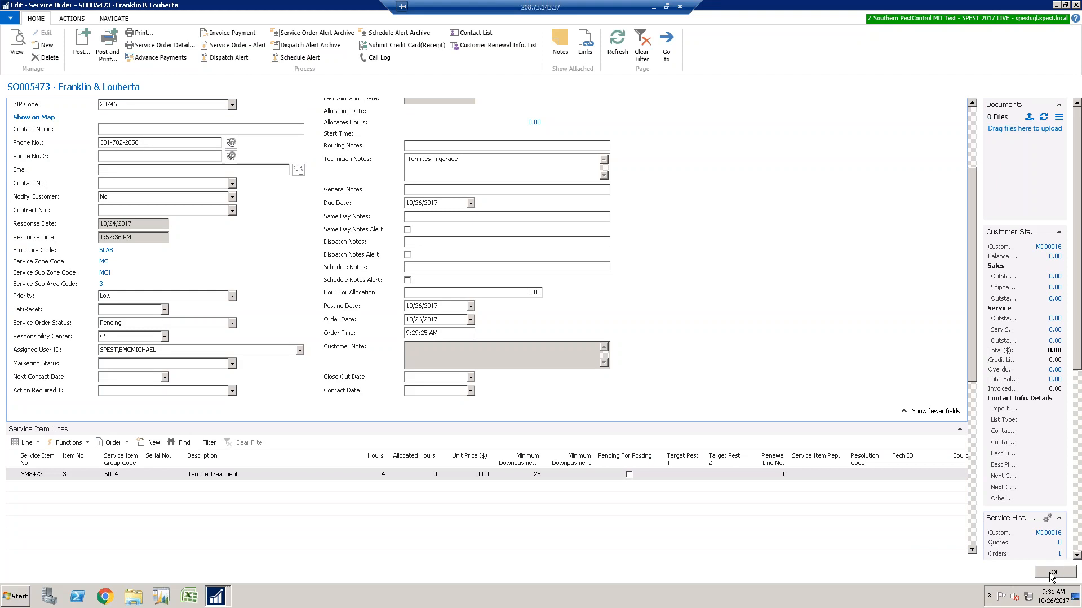
pyautogui.click(1051, 576)
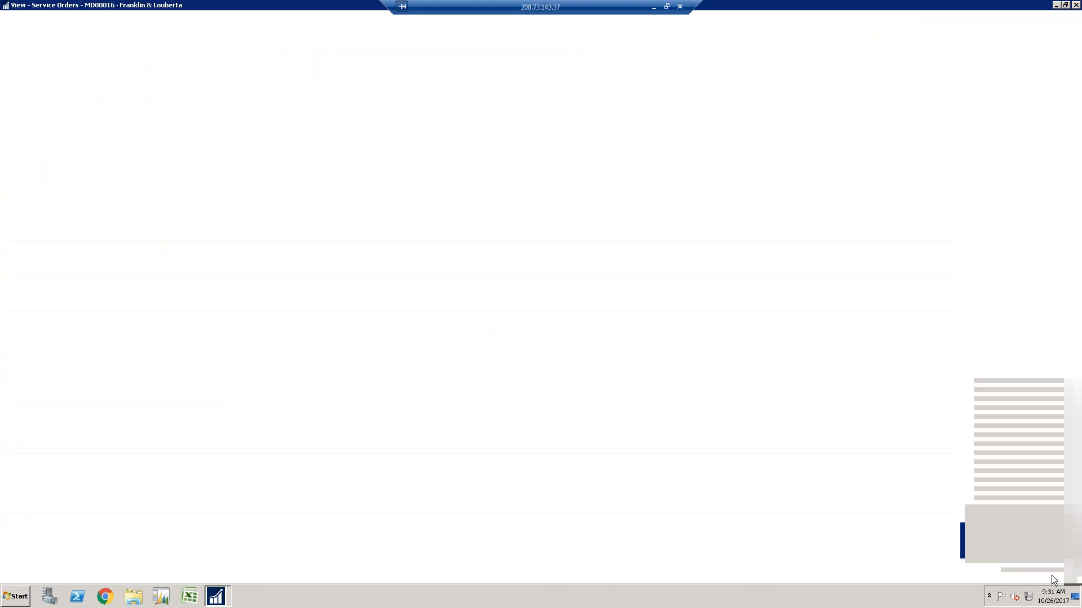
pyautogui.click(1053, 574)
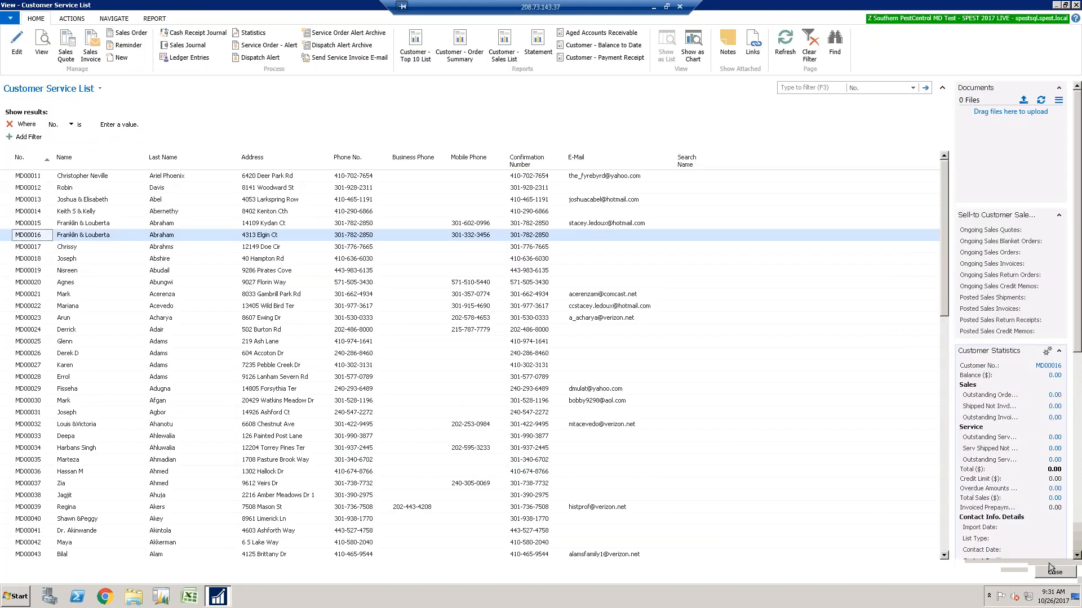
pyautogui.click(1057, 573)
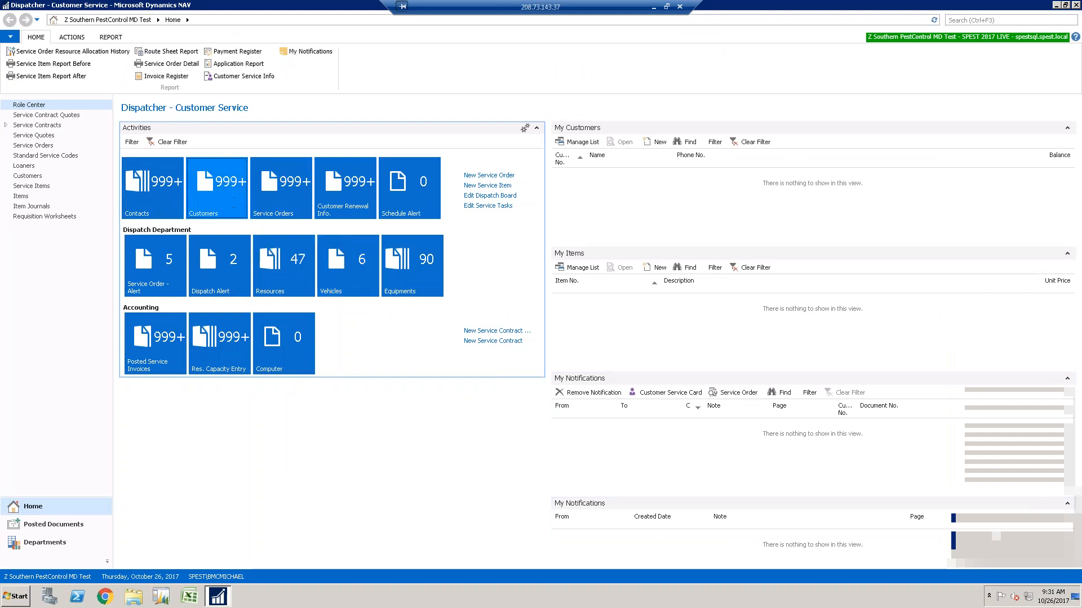
# Open the full service order list and filter it by Allocation Date 10/26/17.
pyautogui.click(301, 197)
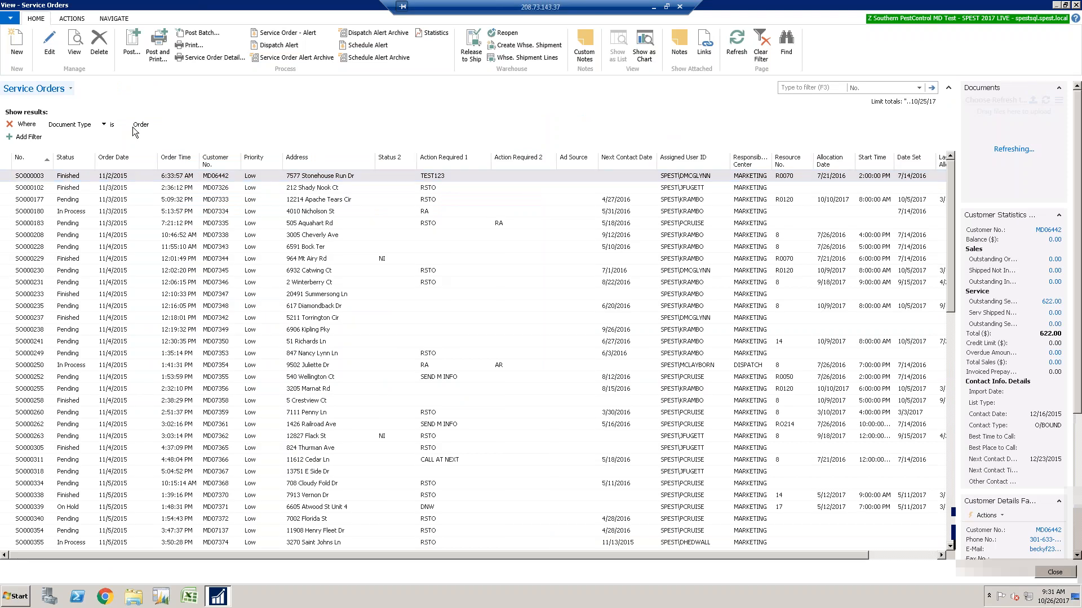
pyautogui.click(103, 124)
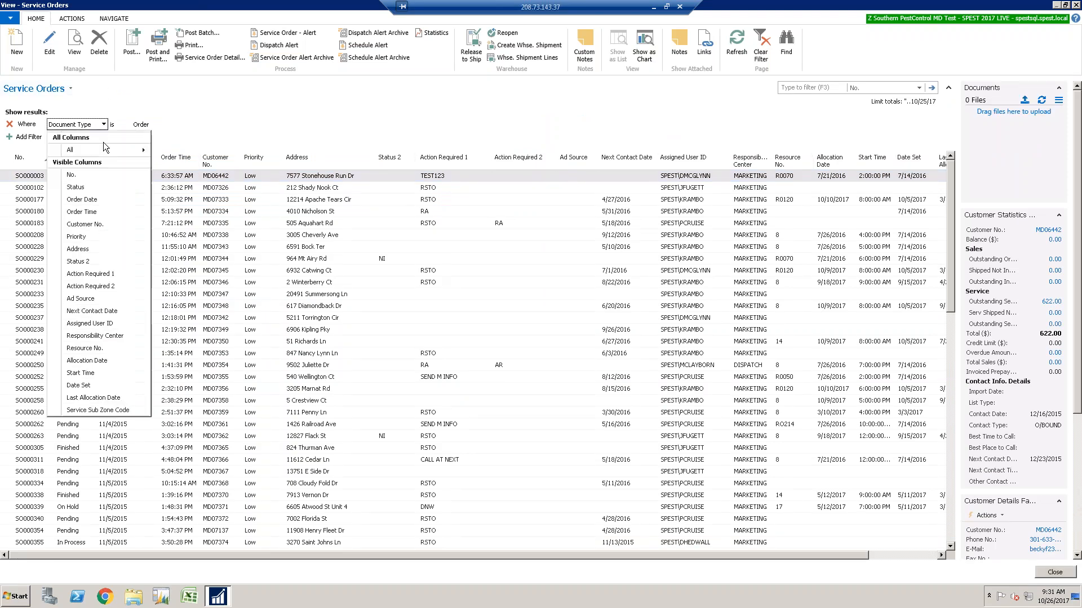
pyautogui.click(110, 359)
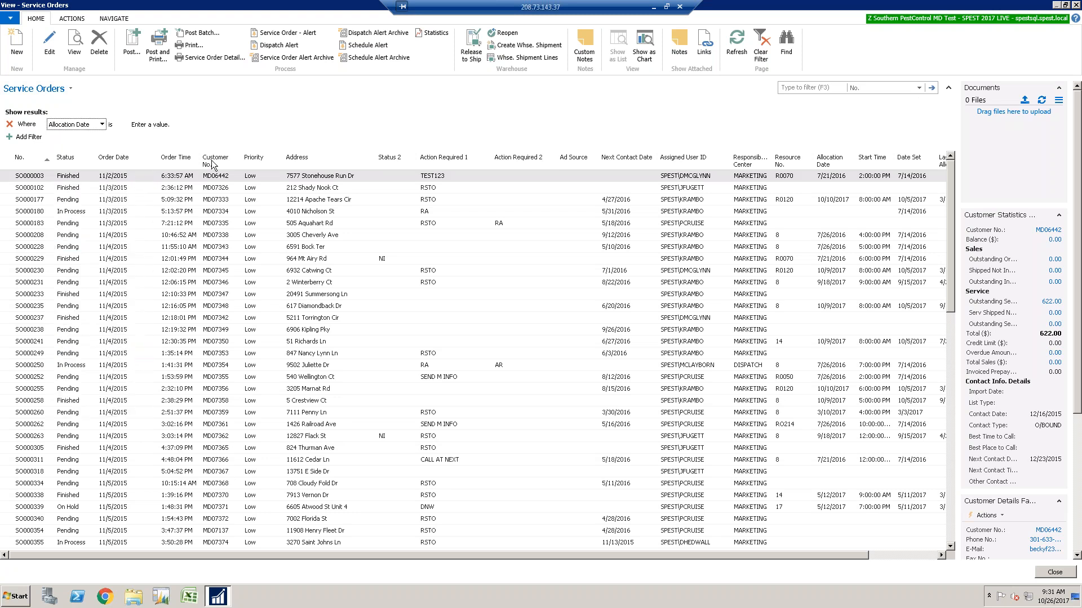
pyautogui.click(147, 124)
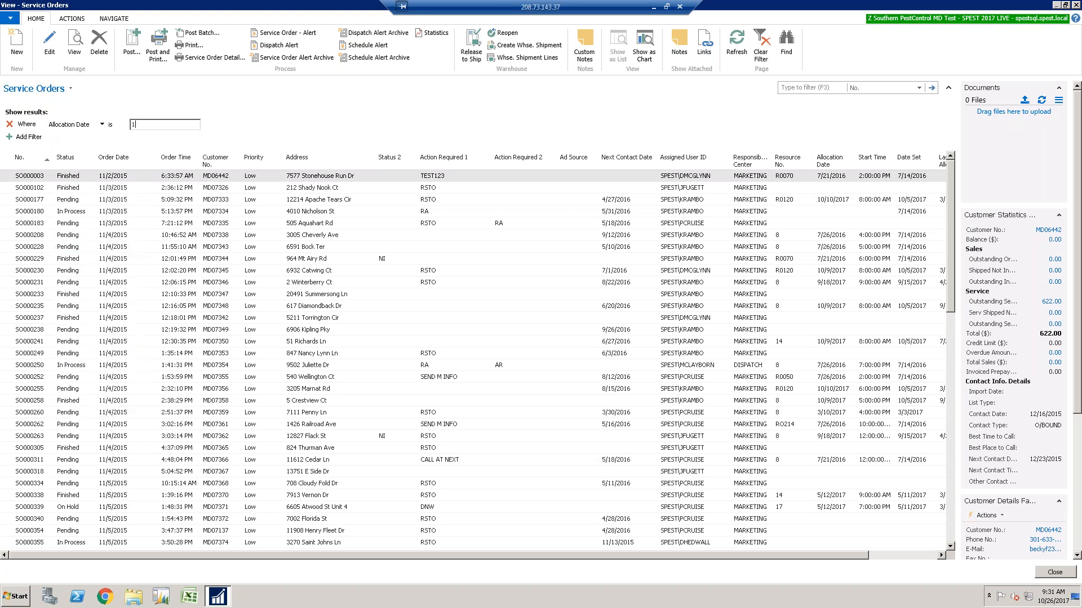
pyautogui.write('10/26/17')
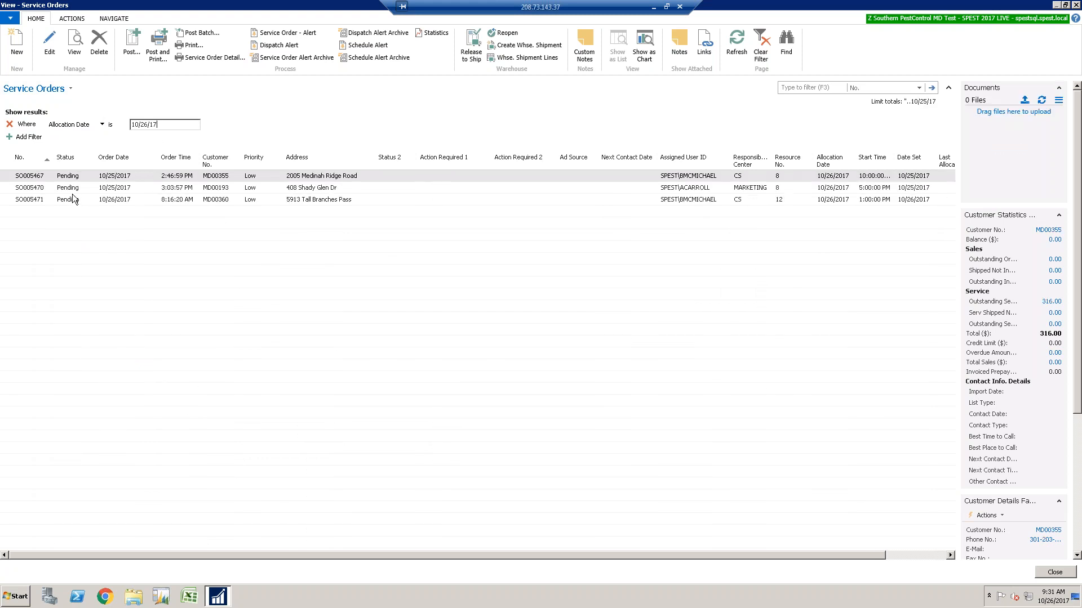
# Open the first pending order allocated for 10/26/17 and review its service item line, downpayment and installment plan details.
pyautogui.click(50, 52)
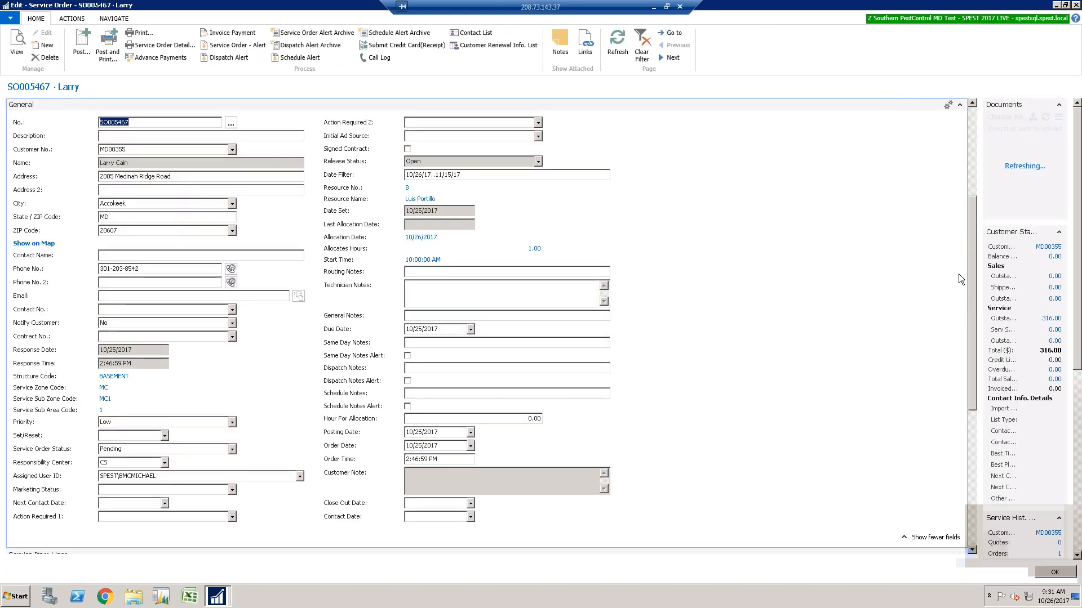
pyautogui.scroll(-3, 961, 234)
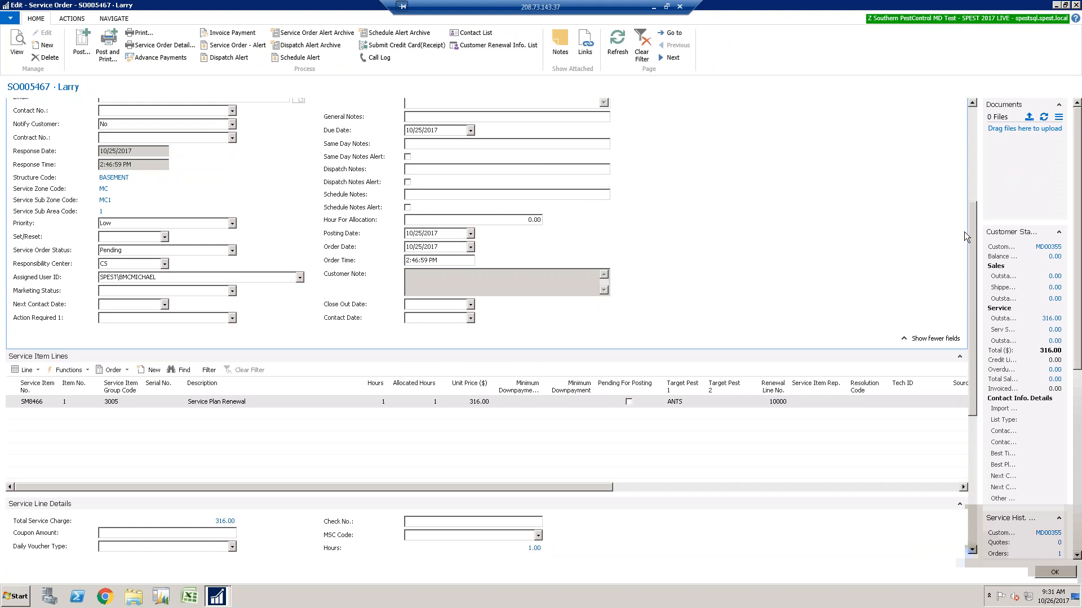
pyautogui.moveTo(969, 222); pyautogui.dragTo(971, 275)
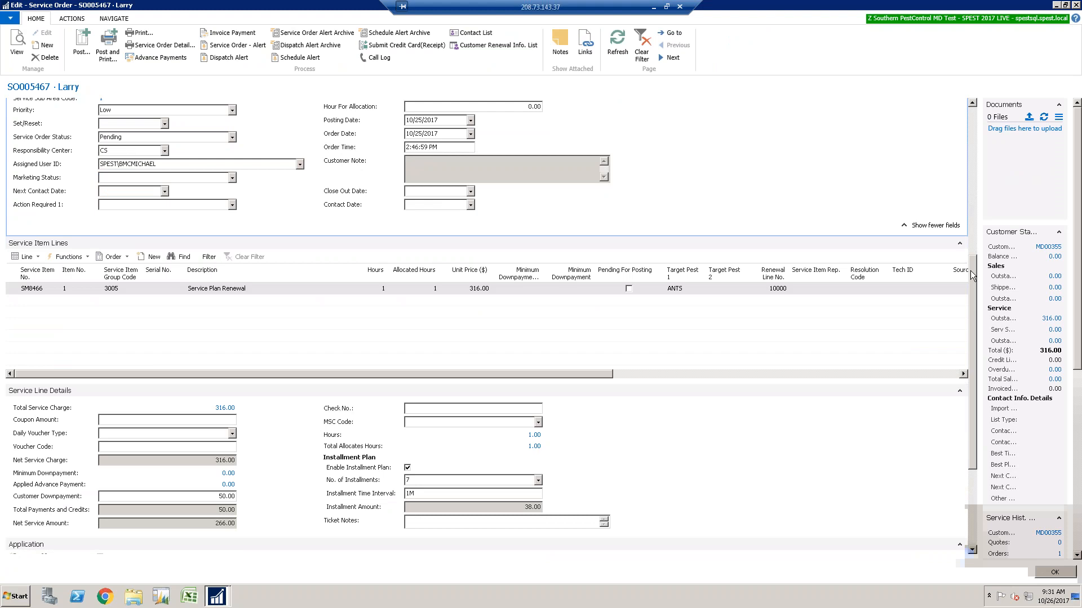
pyautogui.moveTo(971, 274); pyautogui.dragTo(967, 304)
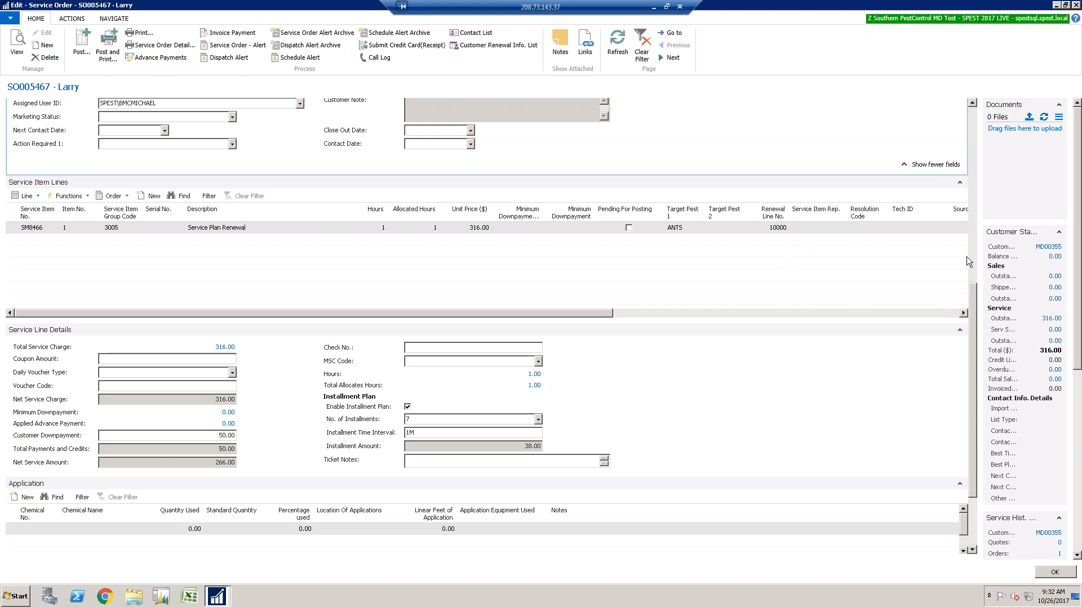
pyautogui.scroll(3, 965, 254)
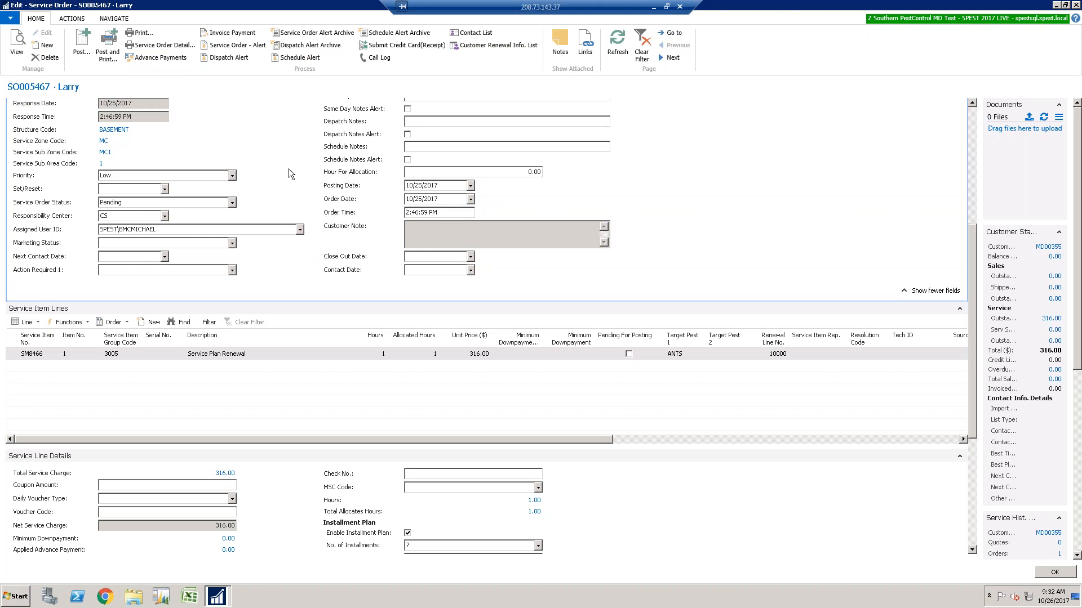
pyautogui.scroll(-3, 969, 391)
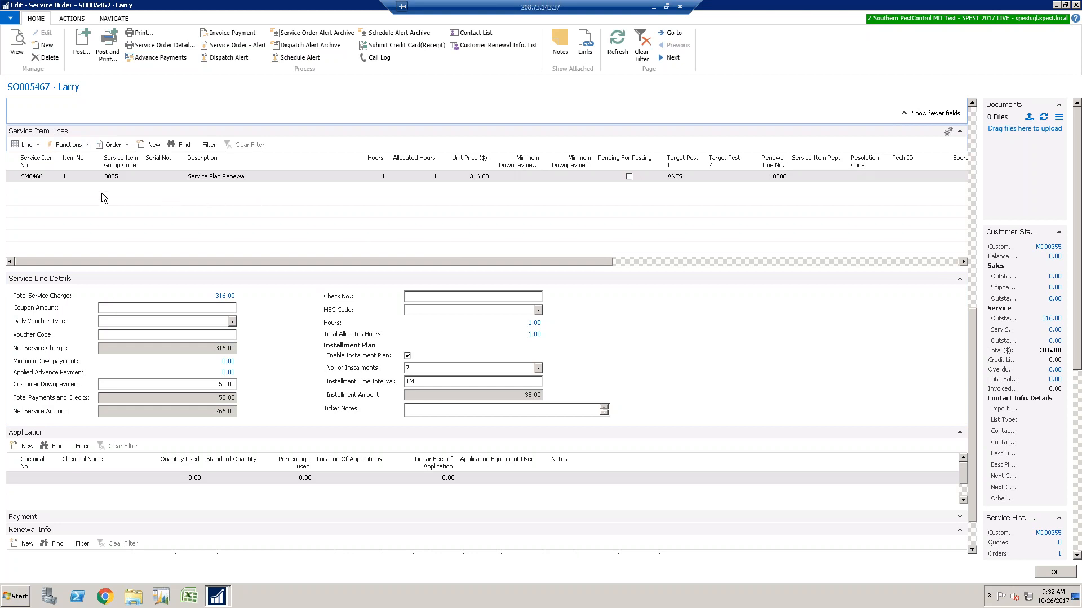
# Add the Mosquito Service item template to the Service Plan Renewal order, sorting the template list by description to find it.
pyautogui.click(34, 146)
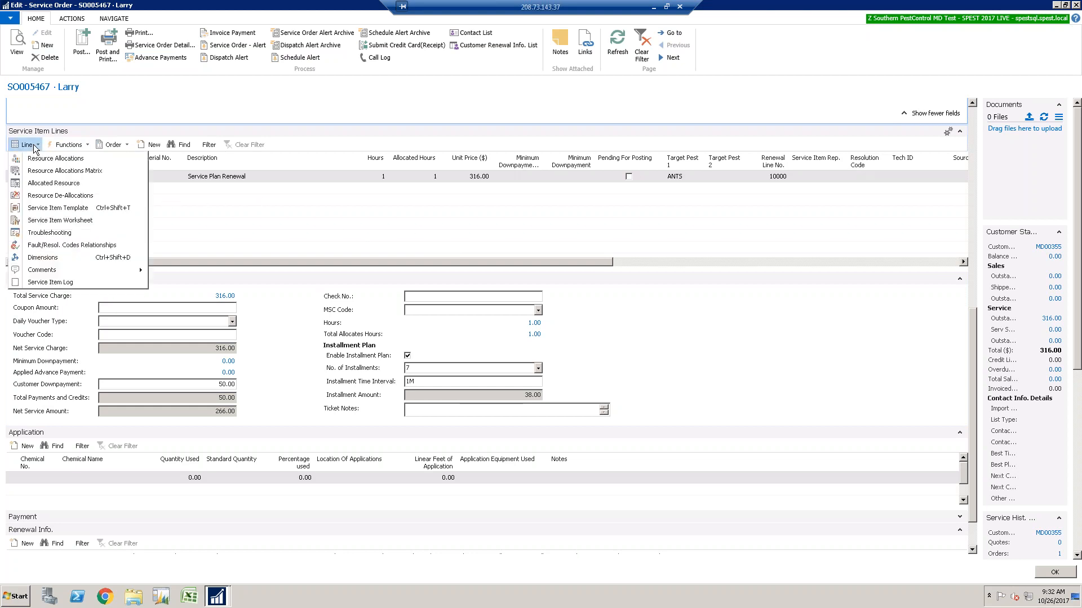
pyautogui.click(42, 209)
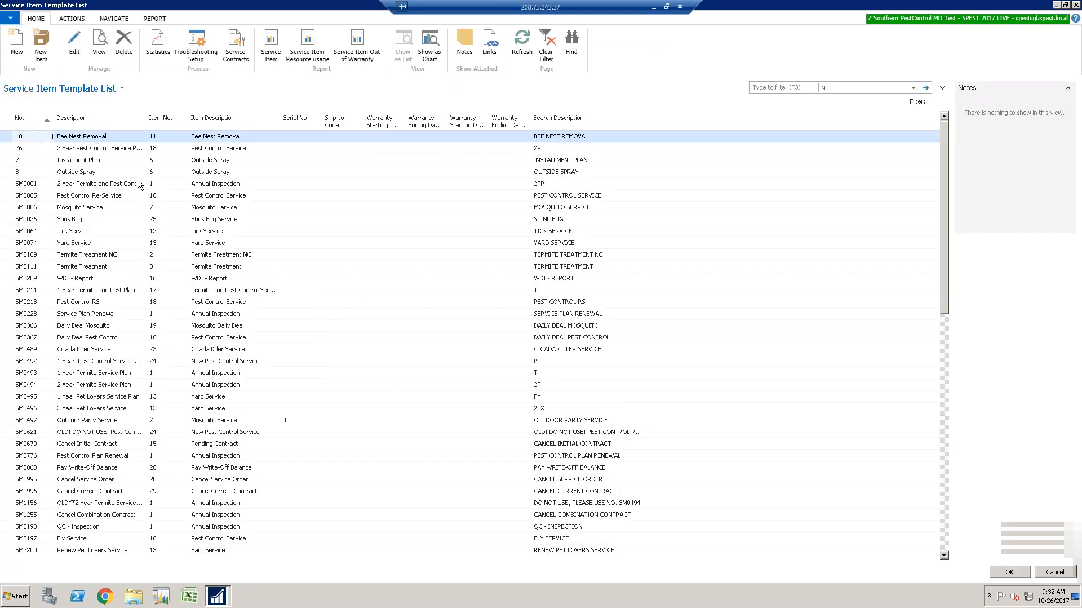
pyautogui.click(135, 123)
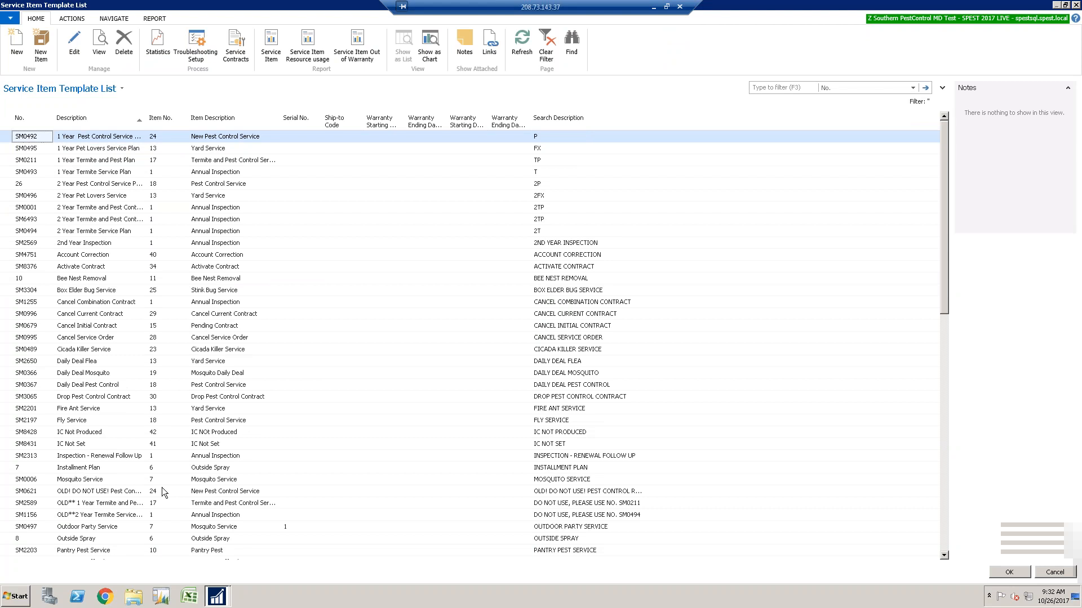
pyautogui.doubleClick(59, 481)
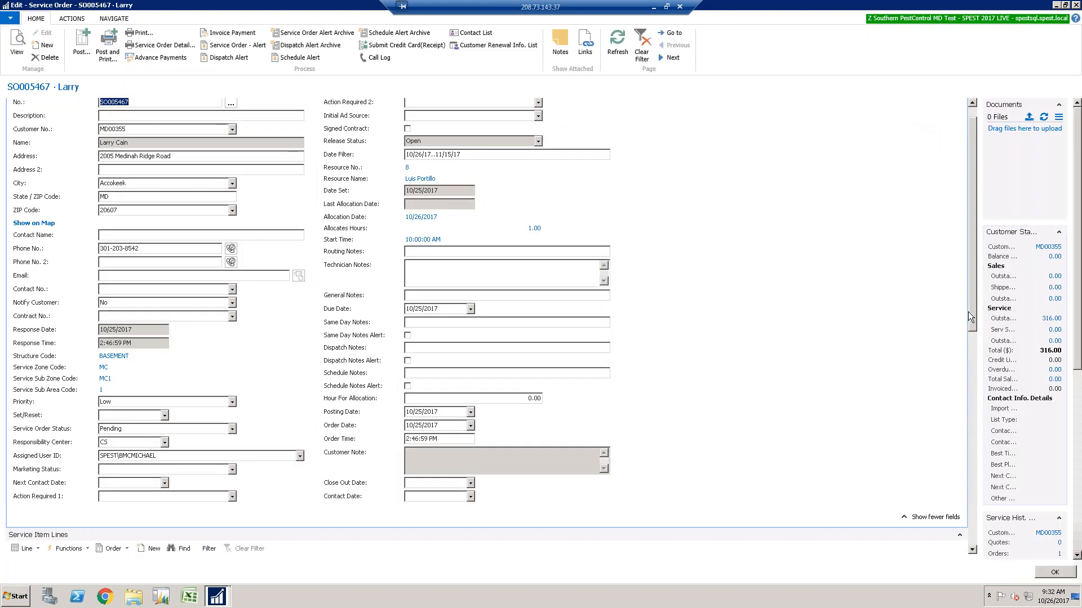
# Set Target Pest 1 to MOSQ on the Mosquito Service line.
pyautogui.moveTo(967, 312); pyautogui.dragTo(974, 384)
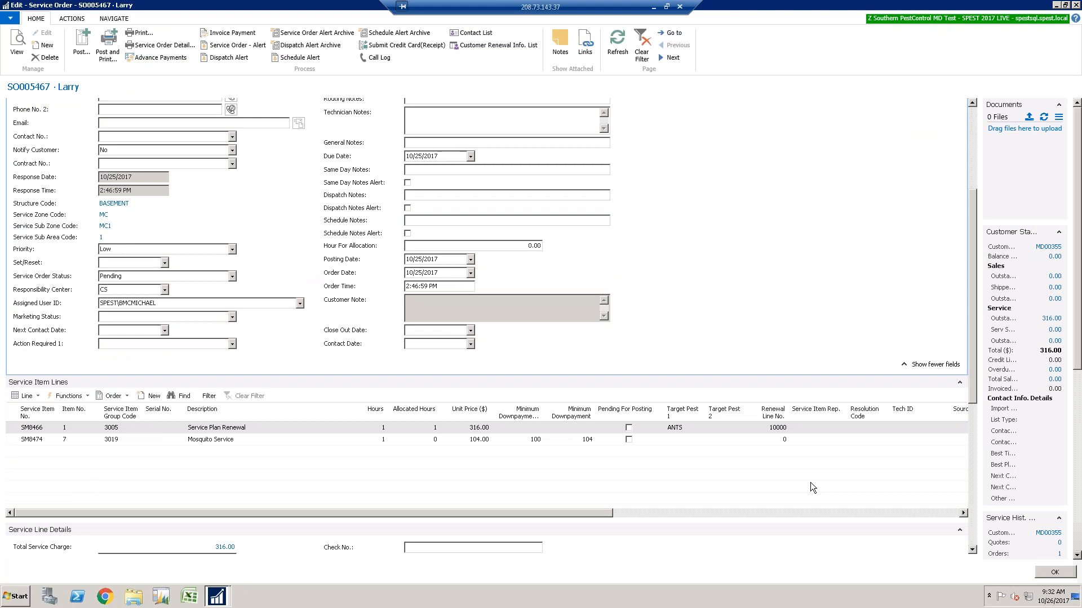
pyautogui.click(700, 440)
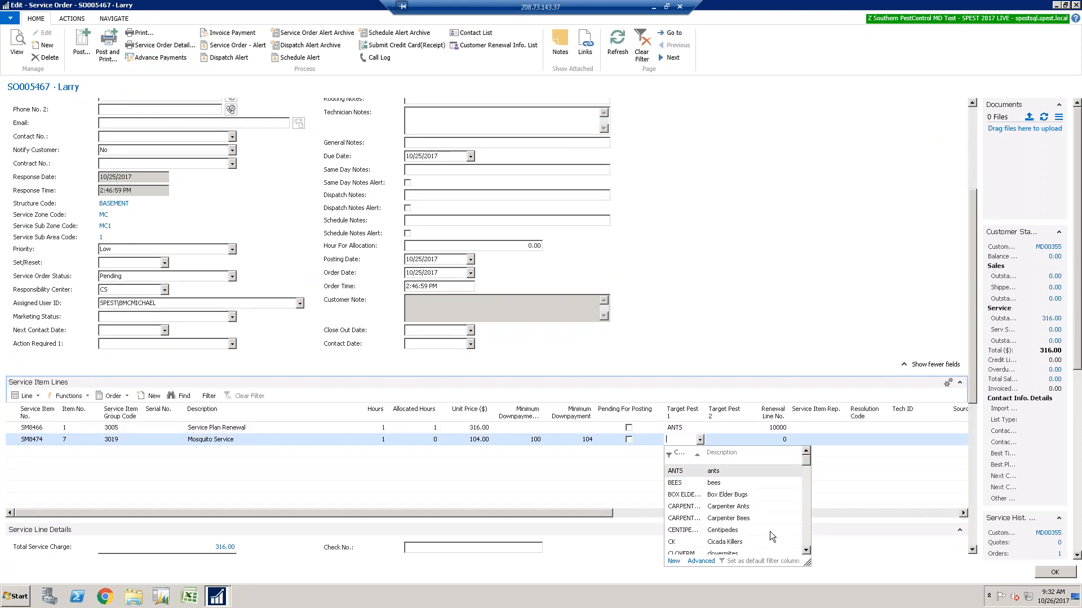
pyautogui.click(806, 540)
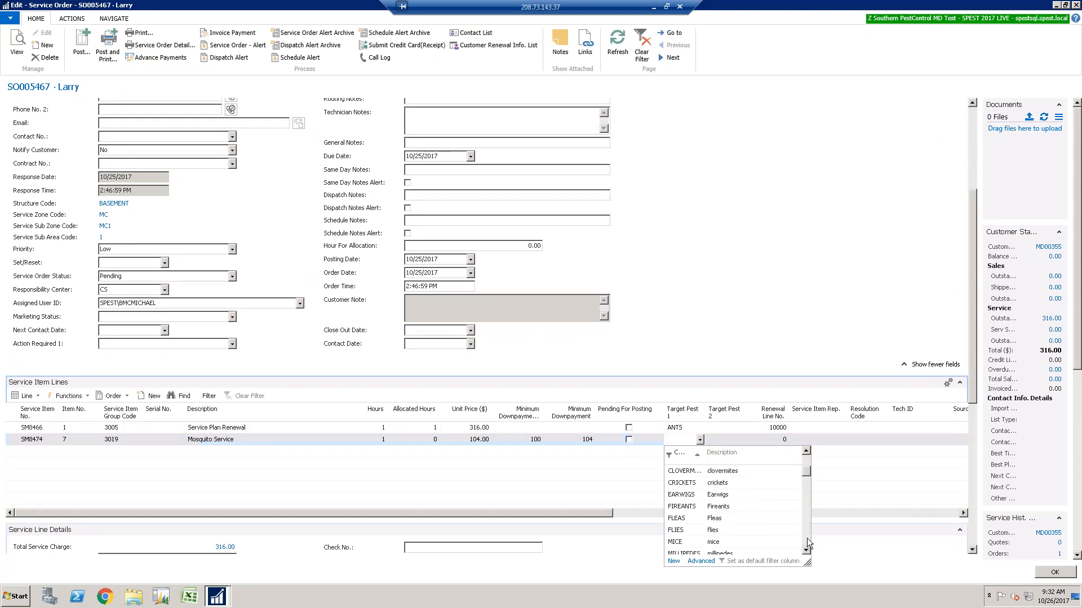
pyautogui.scroll(-2, 807, 558)
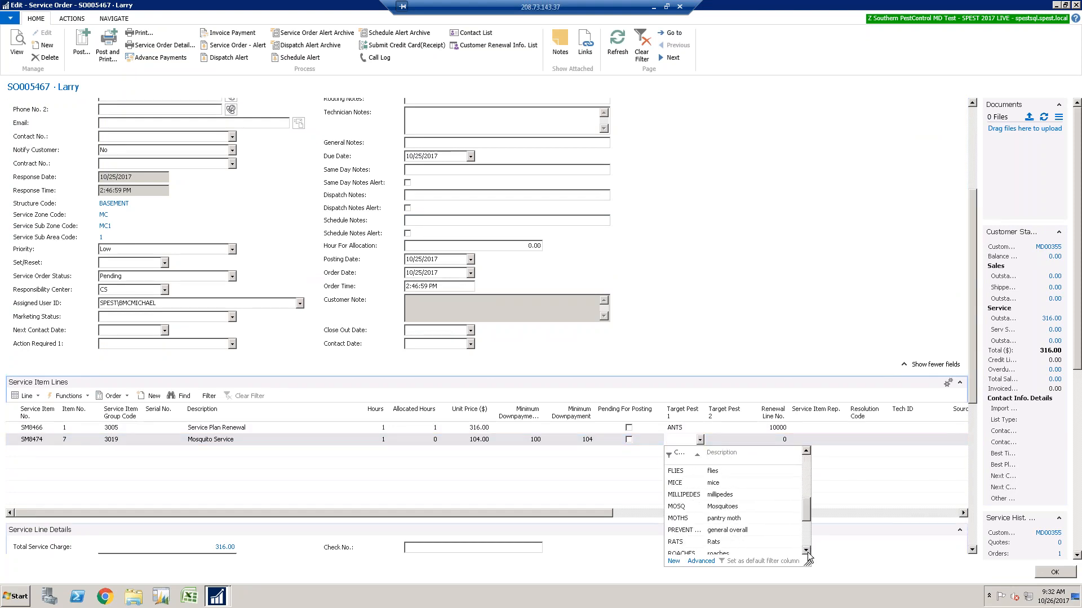
pyautogui.click(728, 508)
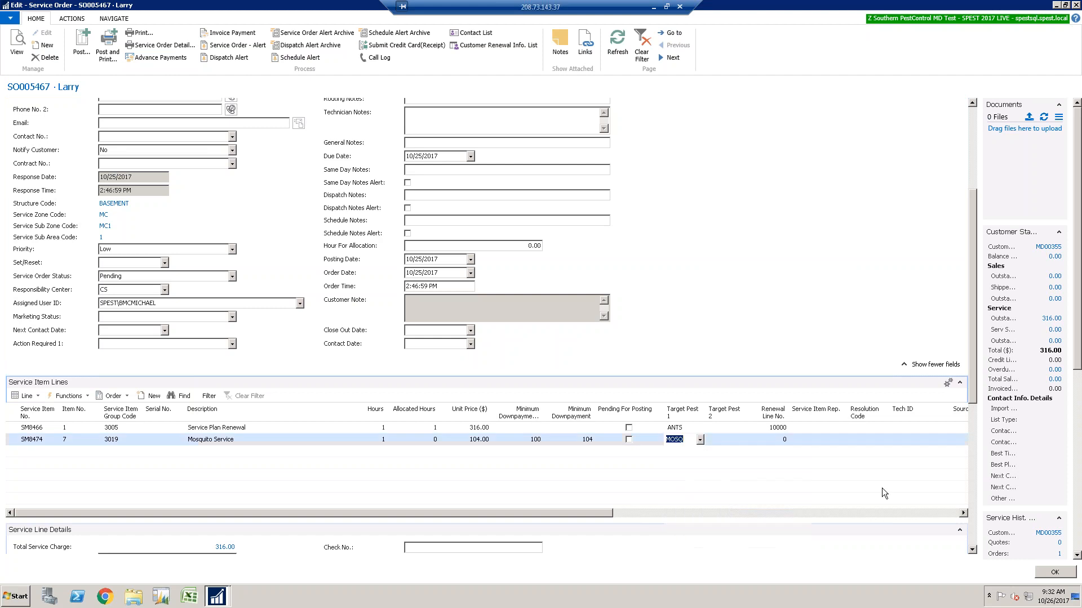
pyautogui.moveTo(983, 303); pyautogui.dragTo(985, 301)
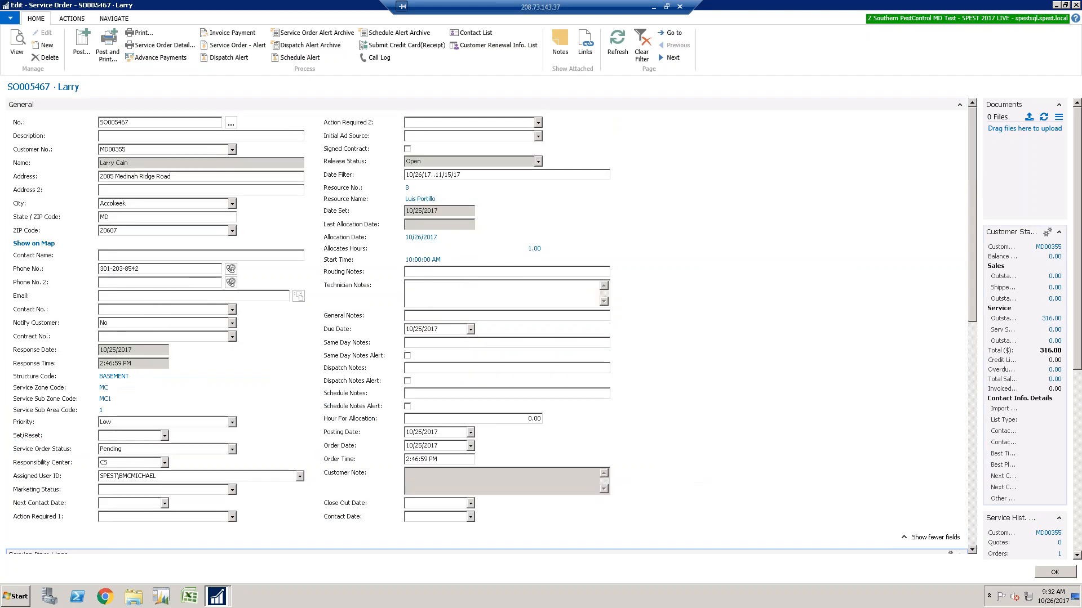
# Set the Tech ID on the Mosquito Service line to technician 8, the resource assigned to the order.
pyautogui.moveTo(969, 292); pyautogui.dragTo(981, 421)
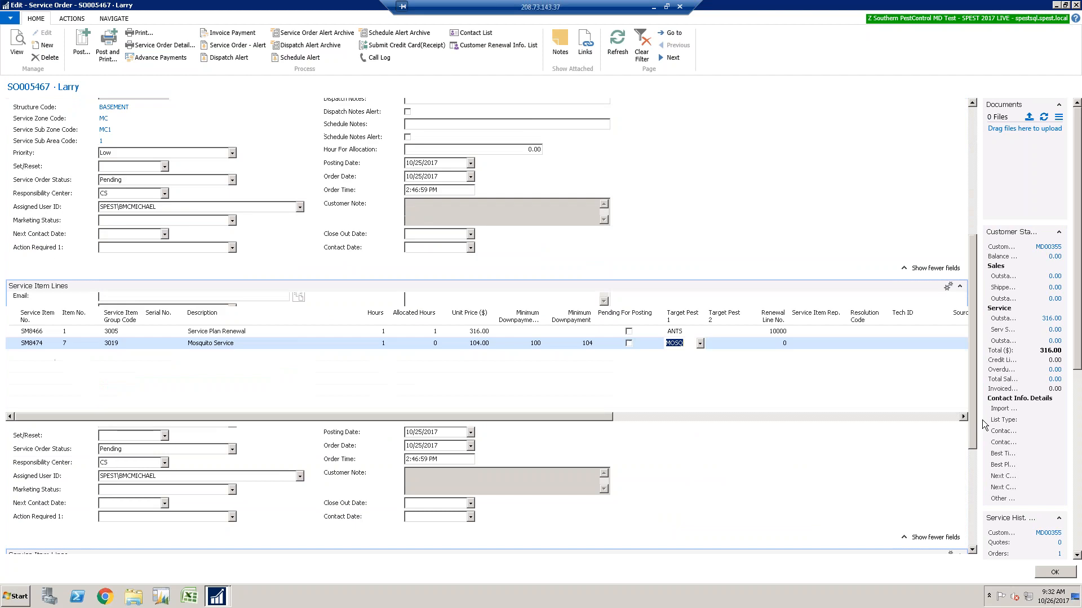
pyautogui.click(913, 345)
pyautogui.click(944, 343)
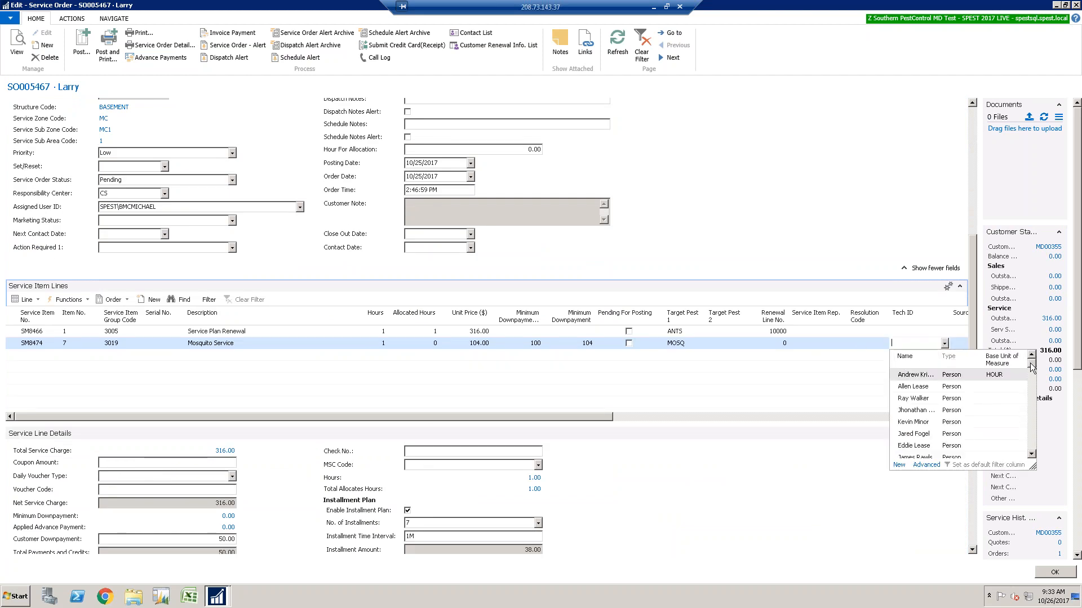
pyautogui.moveTo(1031, 369)
pyautogui.mouseDown()
pyautogui.moveTo(1034, 448)
pyautogui.moveTo(1036, 374)
pyautogui.mouseUp()
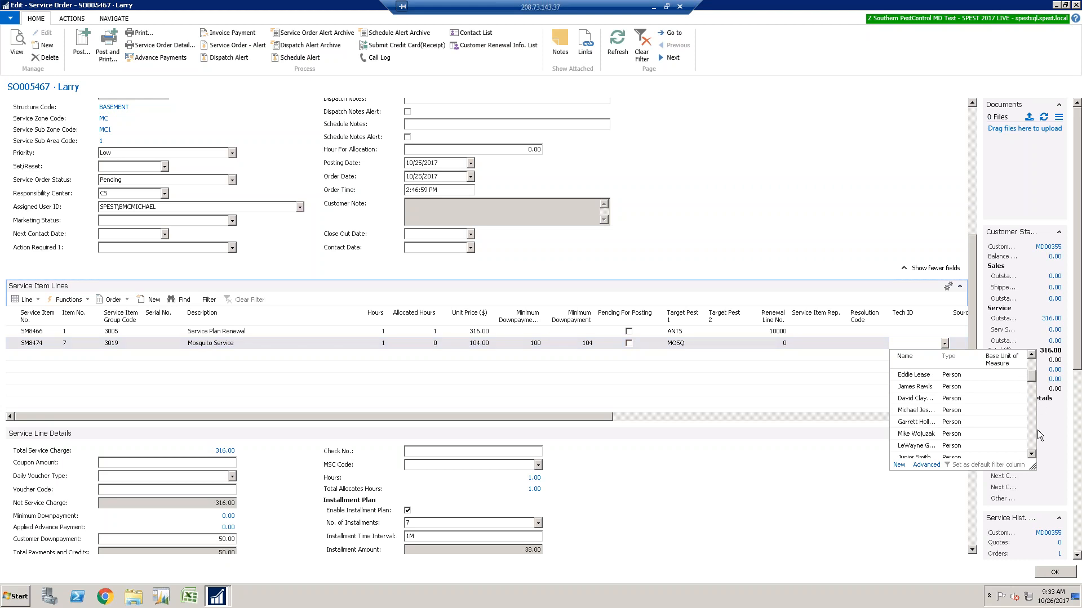
pyautogui.click(1031, 454)
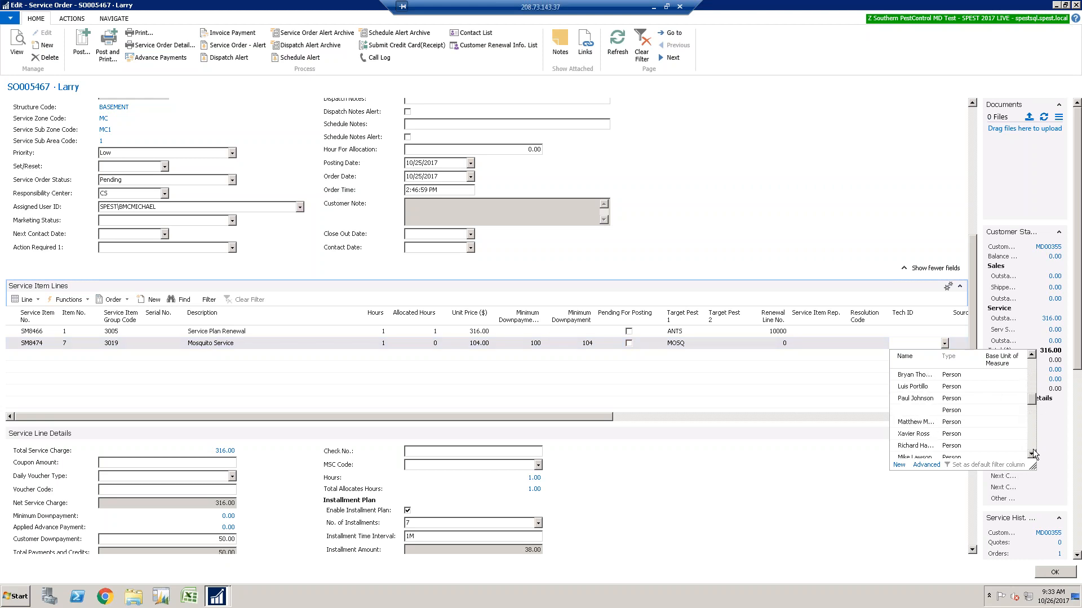
pyautogui.click(907, 389)
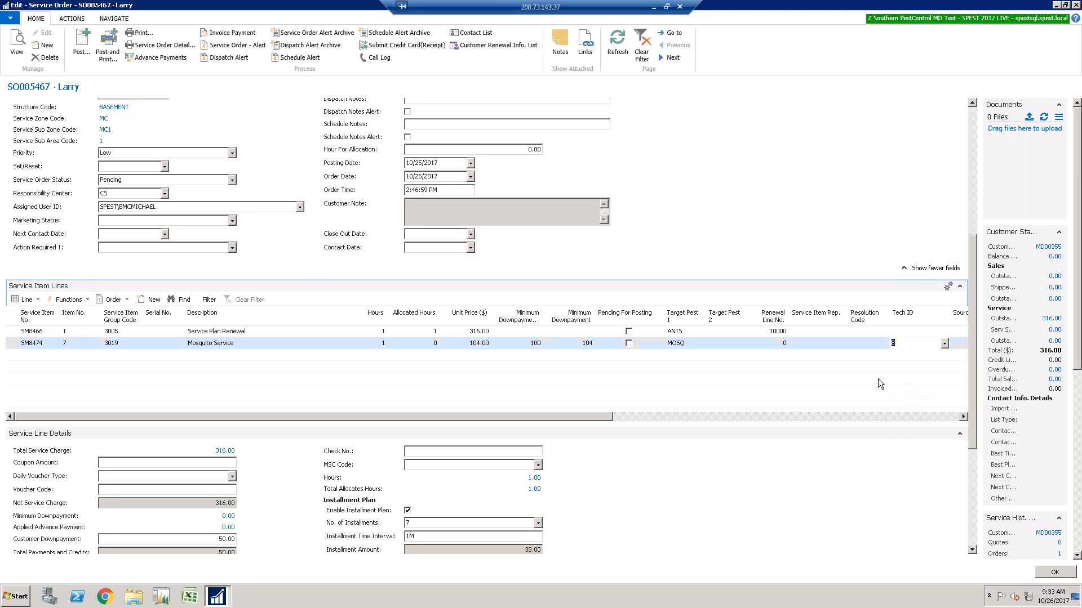
# Set the Source of the Mosquito Service line to Technician Sale.
pyautogui.moveTo(604, 416); pyautogui.dragTo(457, 399)
pyautogui.click(628, 416)
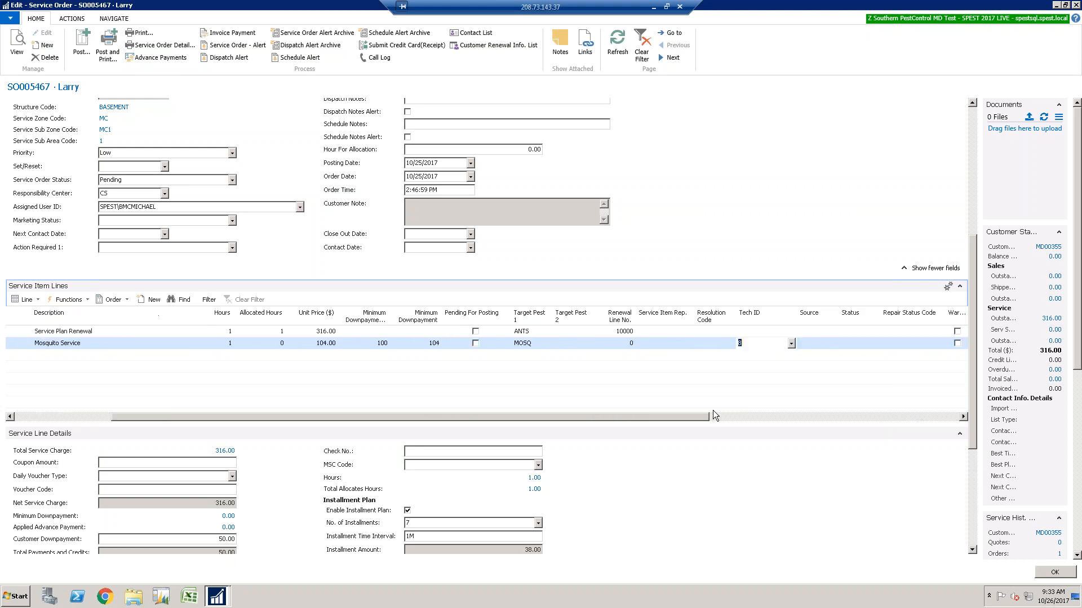
pyautogui.click(815, 345)
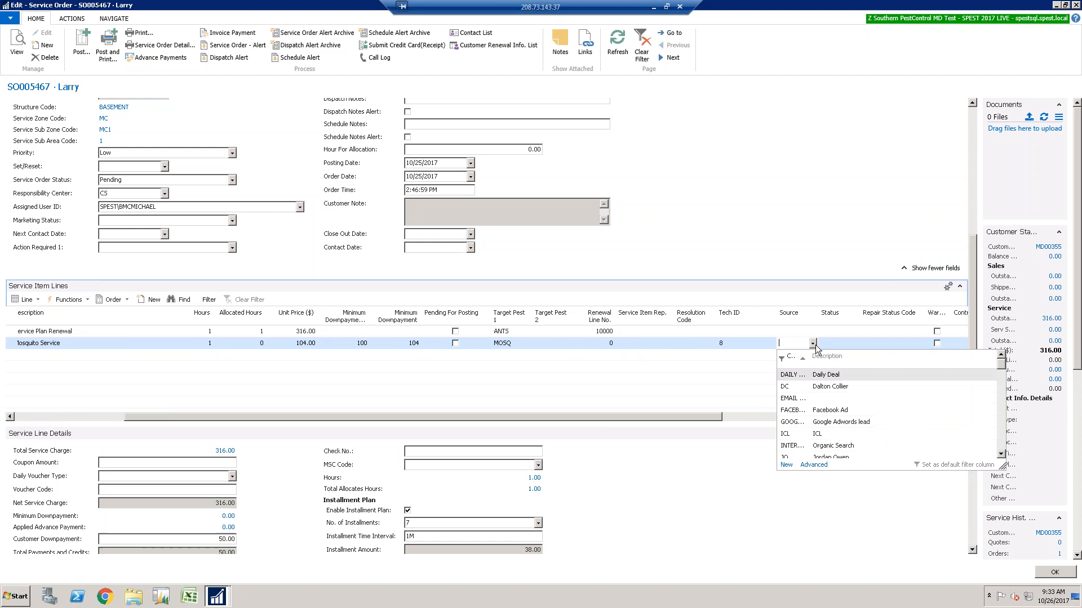
pyautogui.click(1000, 454)
pyautogui.click(999, 455)
pyautogui.click(999, 455)
pyautogui.click(1000, 455)
pyautogui.click(1000, 455)
pyautogui.click(1000, 455)
pyautogui.click(1000, 455)
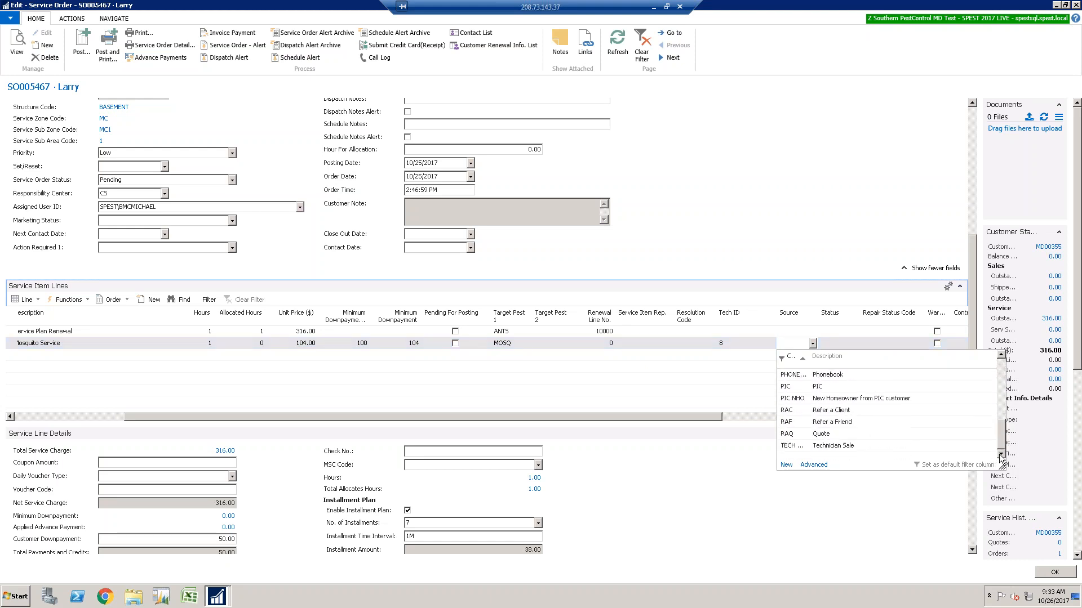
pyautogui.click(873, 448)
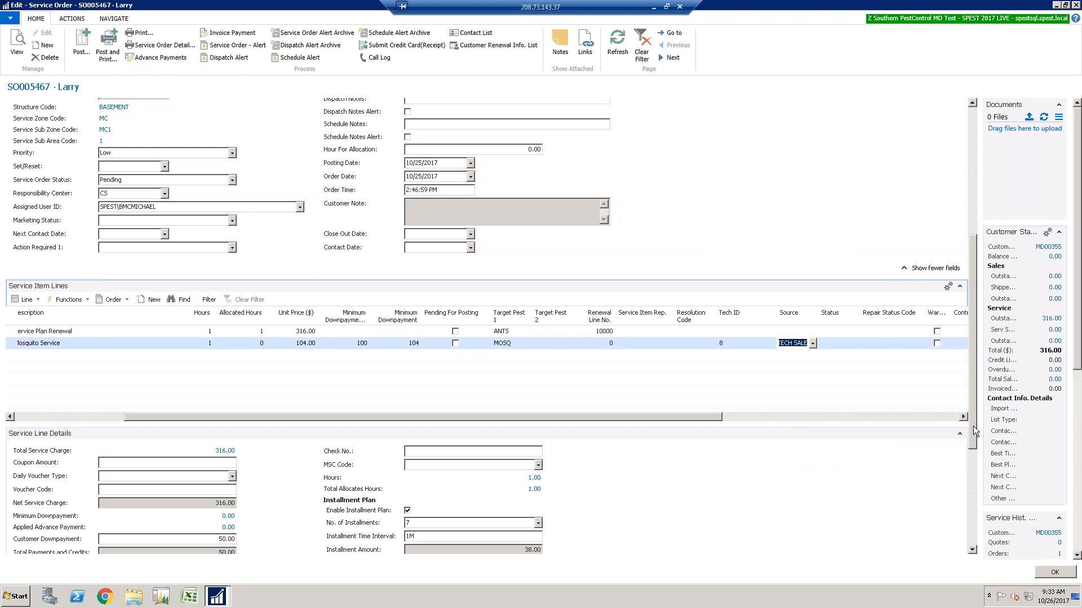
# Refresh the order totals and apply a 20.00 coupon with the daily voucher type $20 FB CPN.
pyautogui.click(620, 52)
pyautogui.click(232, 463)
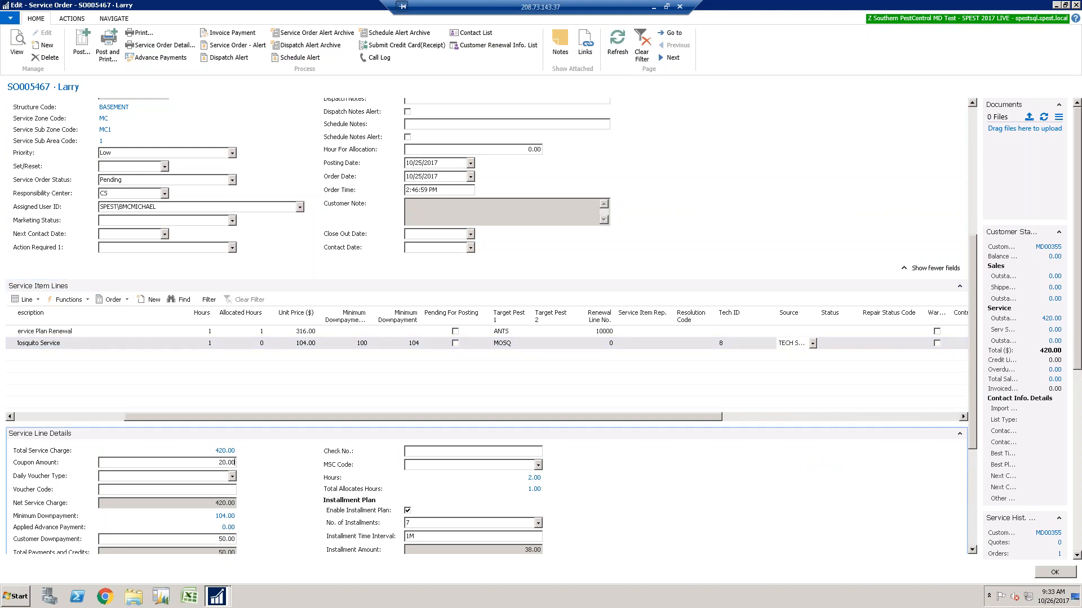
pyautogui.click(217, 475)
pyautogui.click(231, 477)
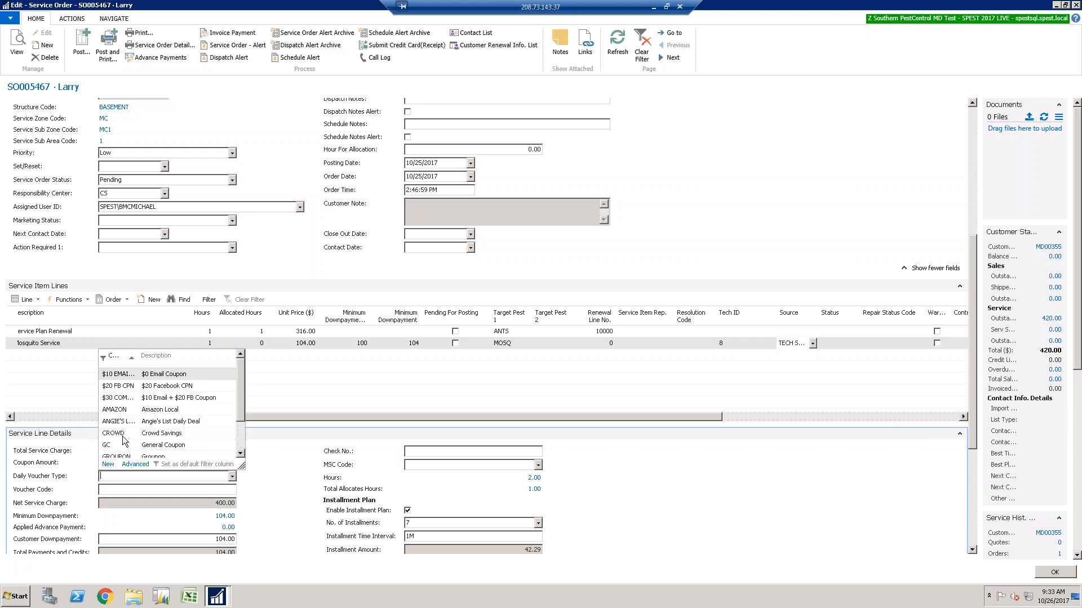
pyautogui.click(167, 386)
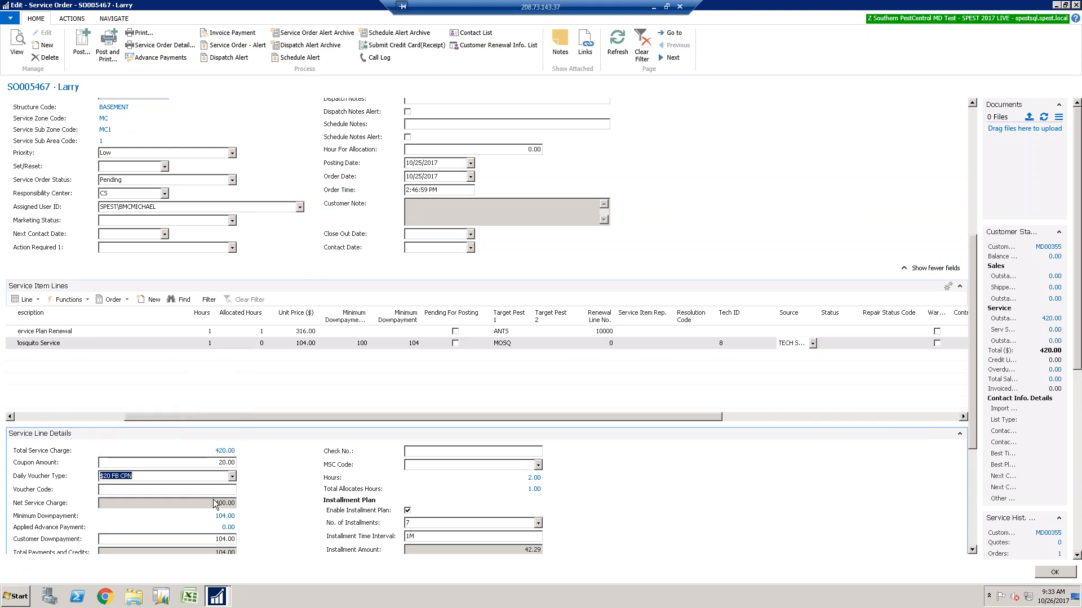
pyautogui.click(125, 490)
# Set the customer downpayment to 200.00 and the installment plan to 5 installments.
pyautogui.scroll(-3, 432, 457)
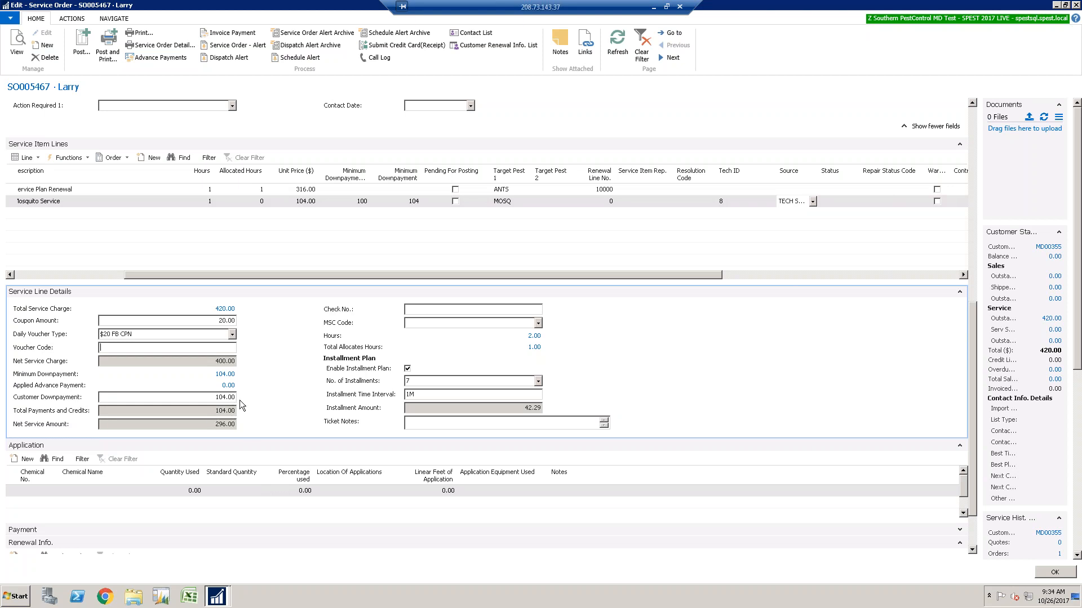
pyautogui.moveTo(197, 400); pyautogui.dragTo(241, 401)
pyautogui.write('20')
pyautogui.press('Tab')
pyautogui.click(538, 382)
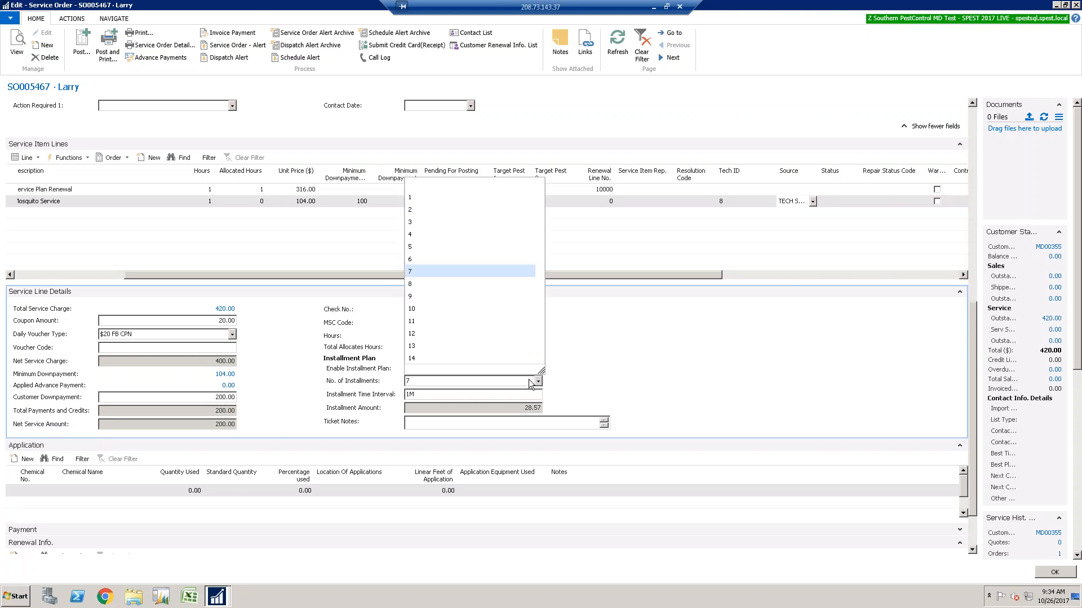
pyautogui.click(417, 248)
# Record check number 300 for the payment and set the MSC Code to 30.
pyautogui.click(452, 309)
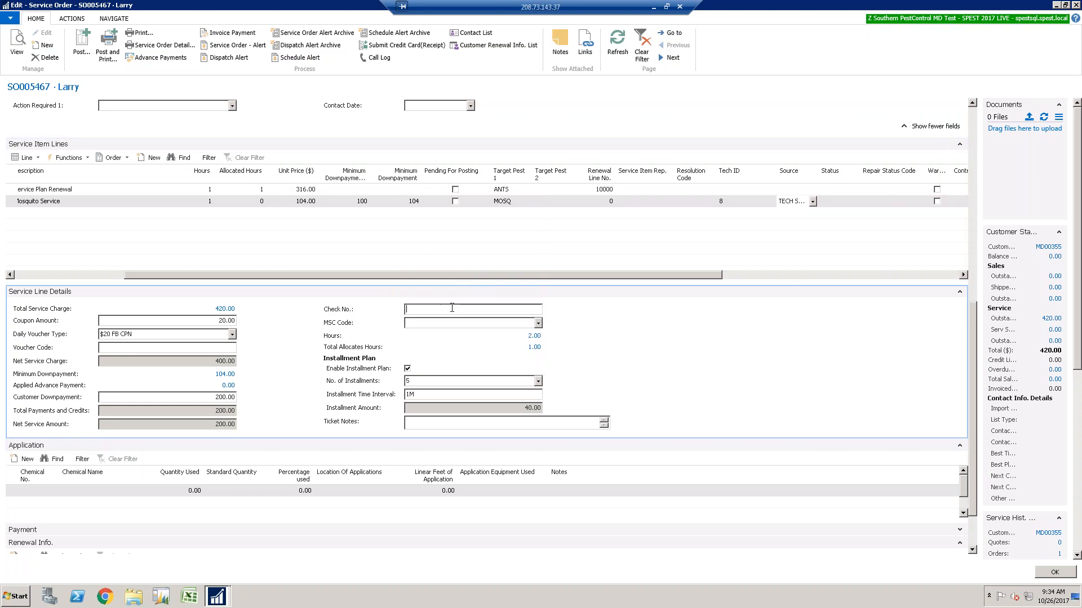
pyautogui.write('300')
pyautogui.click(538, 322)
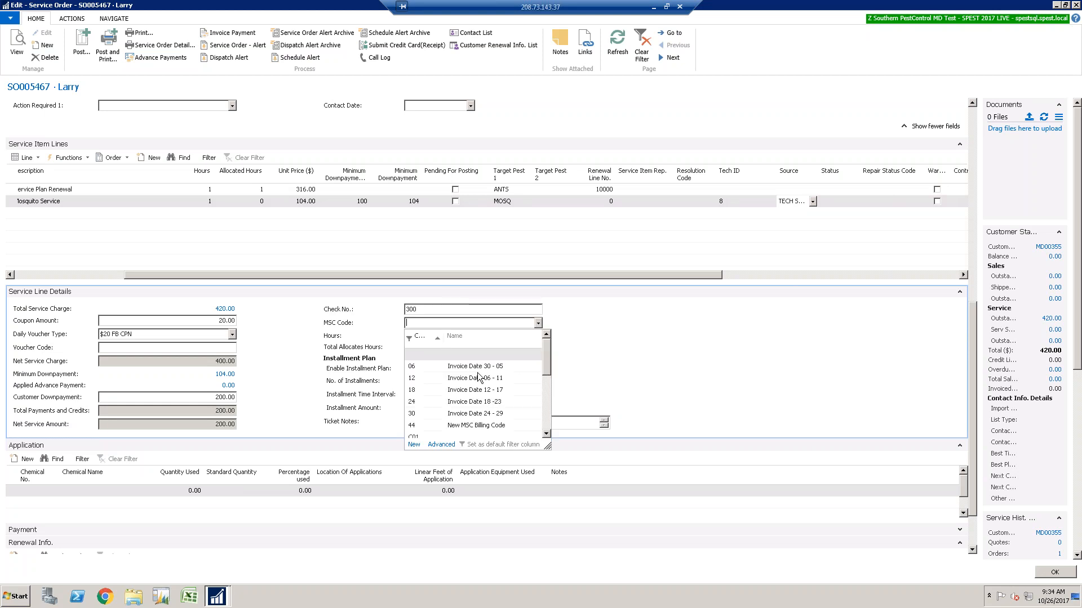
pyautogui.click(430, 413)
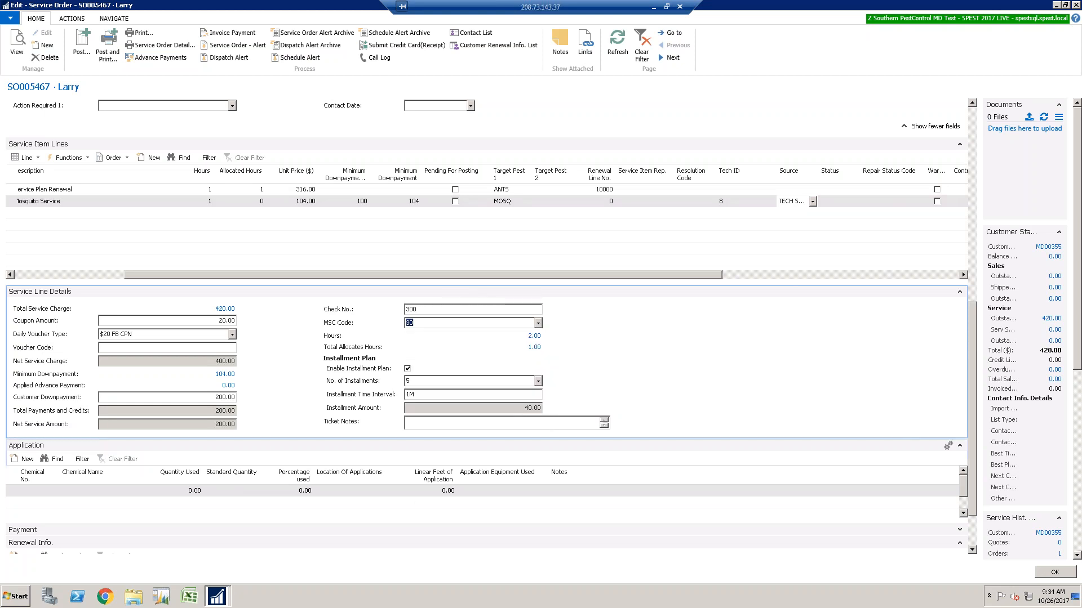
# Add an application line for the chemical TAURUS with a quantity used of 5.
pyautogui.click(53, 491)
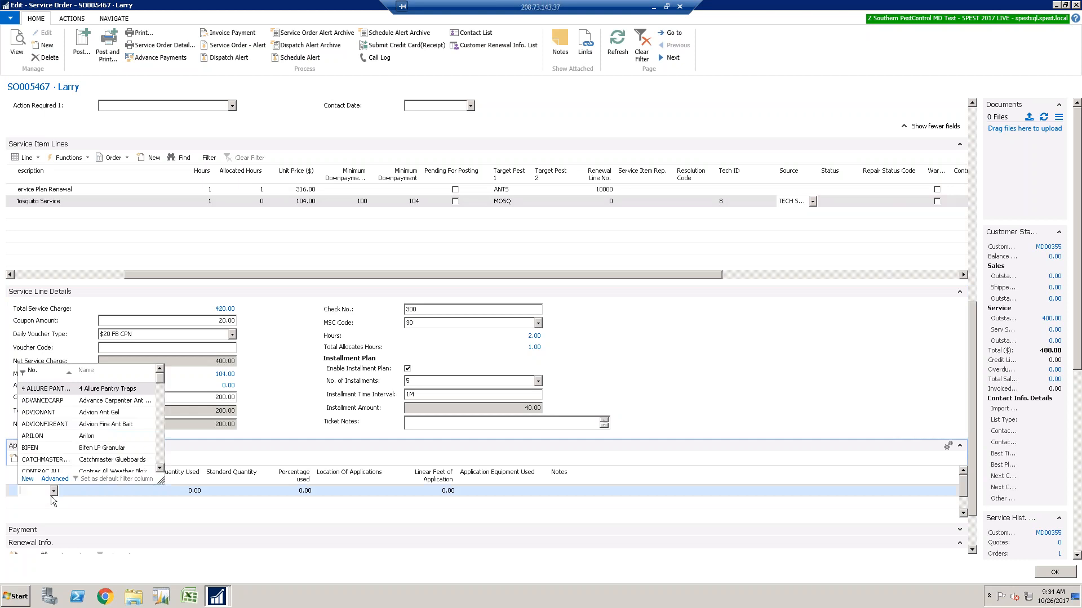
pyautogui.click(160, 467)
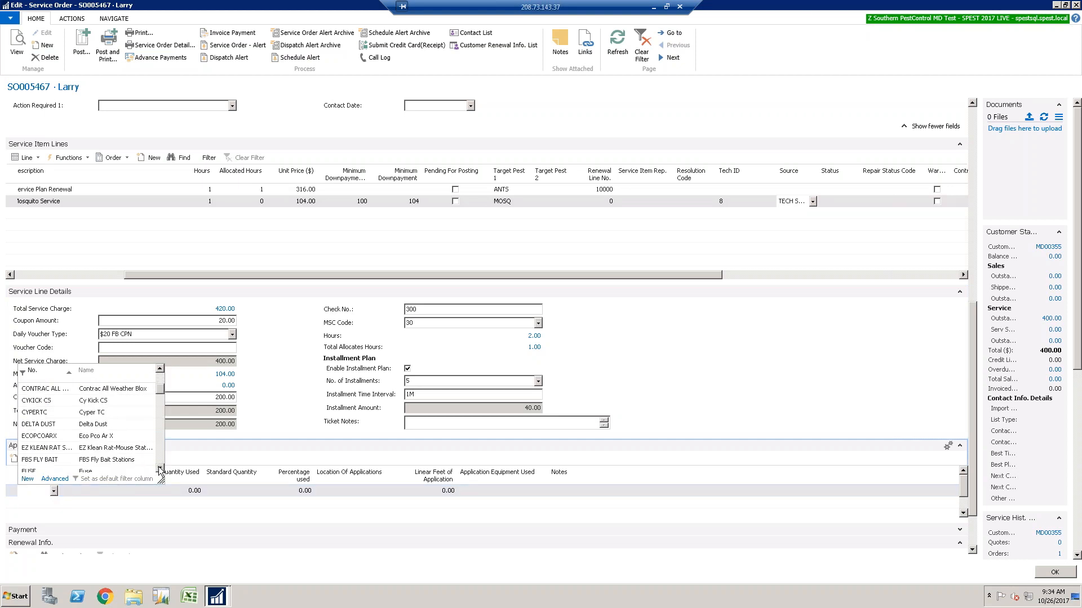
pyautogui.click(160, 469)
pyautogui.click(159, 469)
pyautogui.click(160, 469)
pyautogui.click(160, 470)
pyautogui.click(159, 469)
pyautogui.click(160, 470)
pyautogui.click(160, 469)
pyautogui.click(160, 469)
pyautogui.click(160, 469)
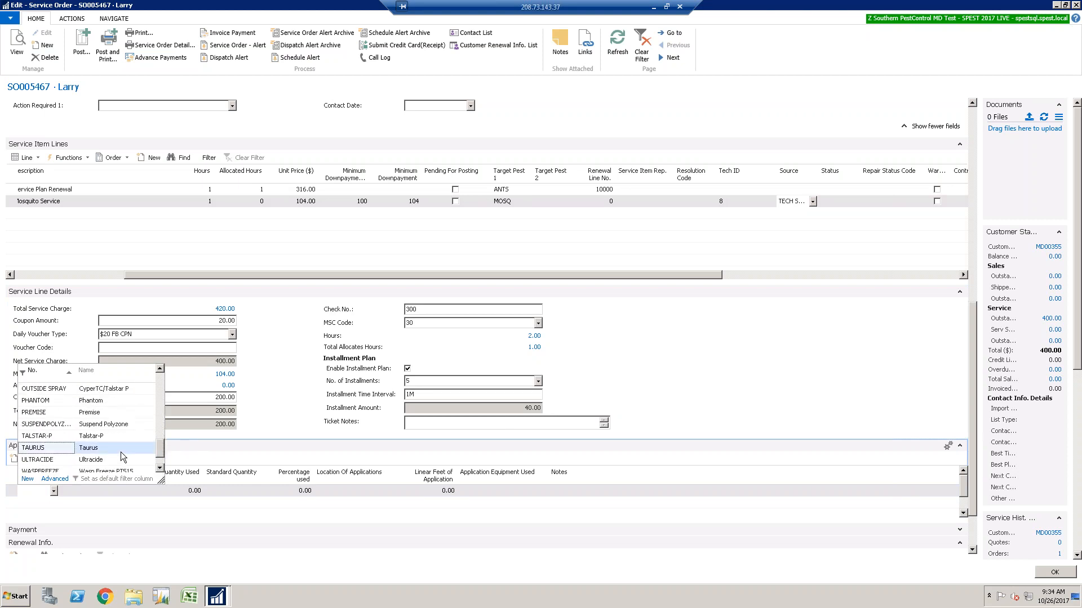
pyautogui.click(35, 448)
pyautogui.press('Tab')
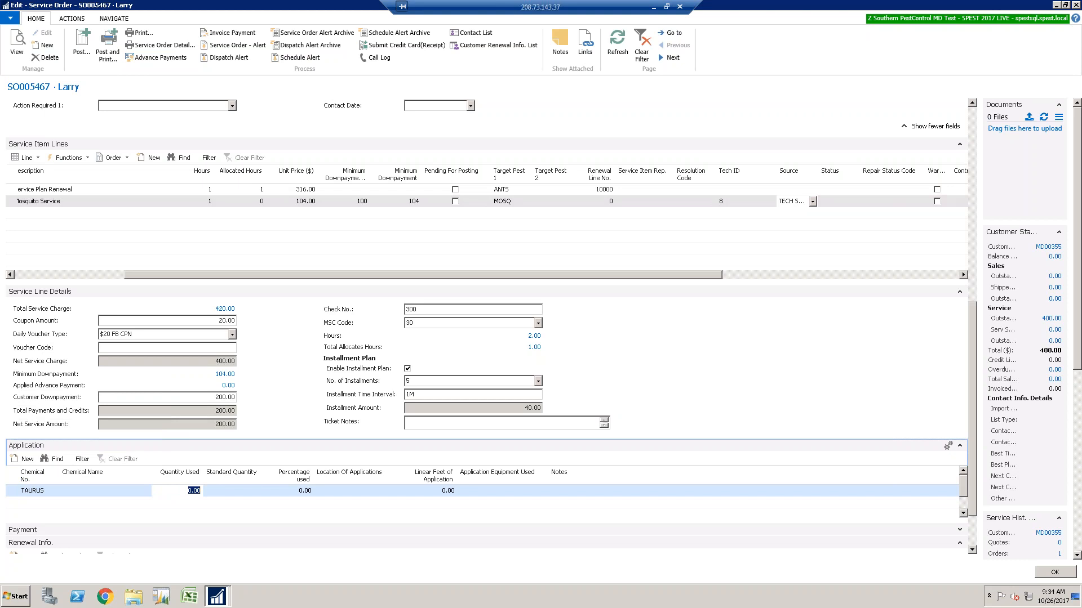
pyautogui.write('5')
pyautogui.press('Tab')
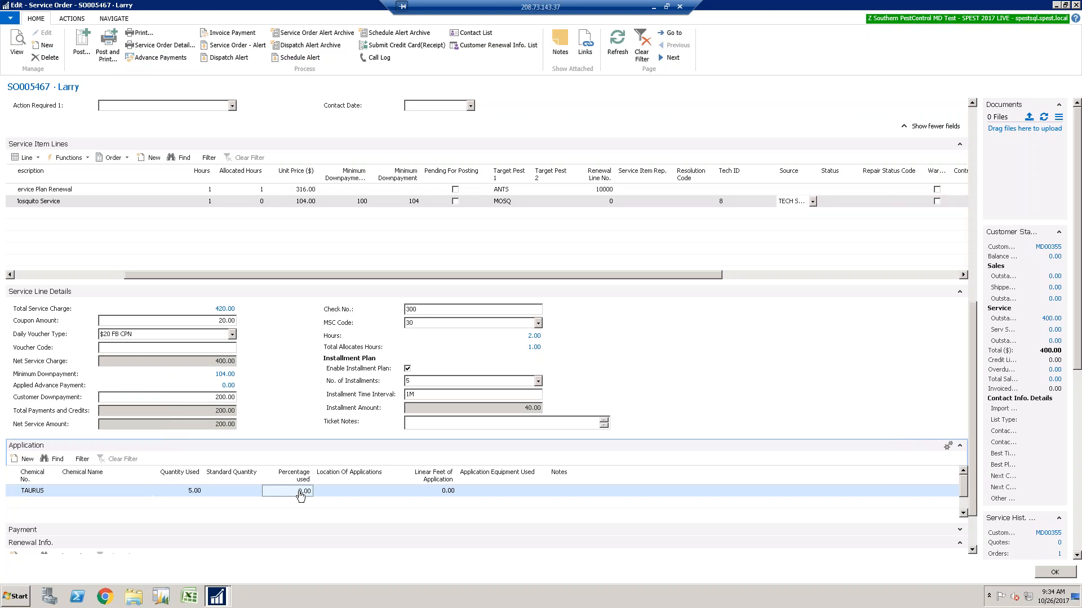
# Complete the TAURUS application line with location YARD, 400 linear feet and SPRAY RIG as the equipment used.
pyautogui.click(398, 493)
pyautogui.click(399, 492)
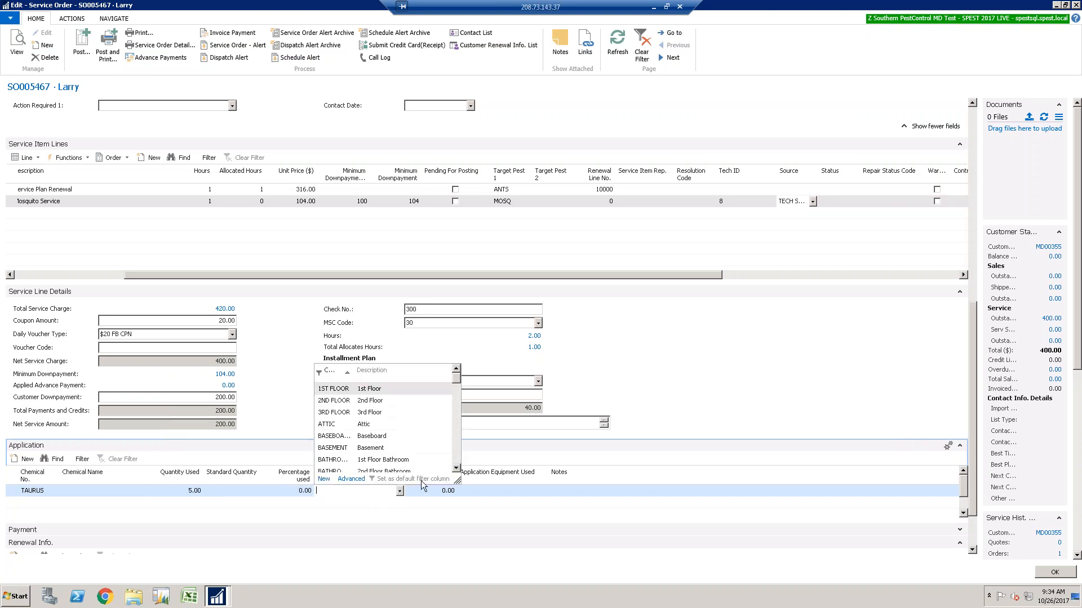
pyautogui.scroll(-5, 455, 470)
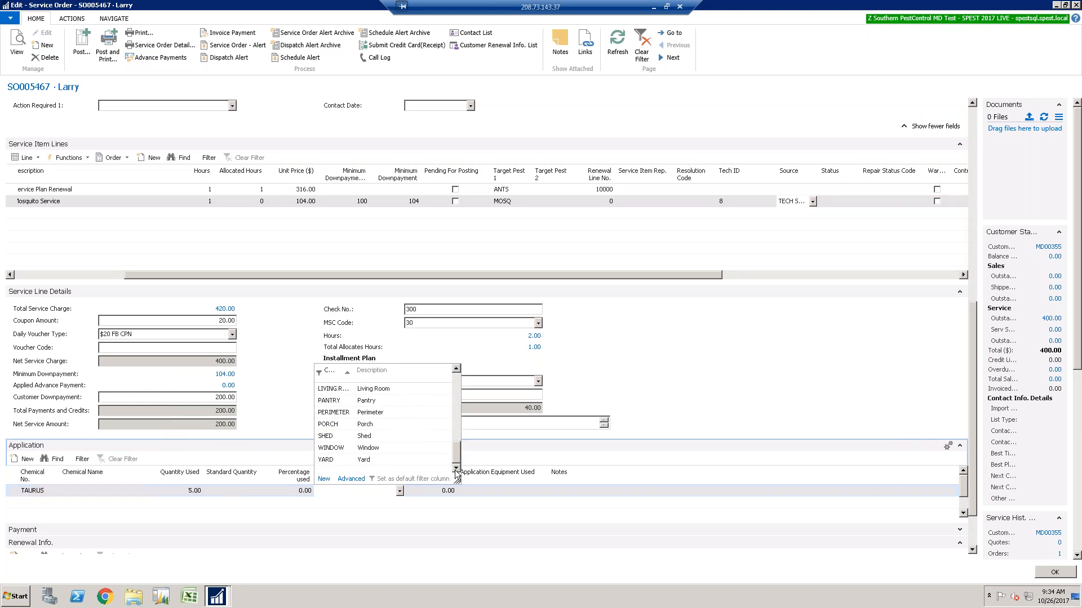
pyautogui.click(362, 461)
pyautogui.click(443, 491)
pyautogui.write('40')
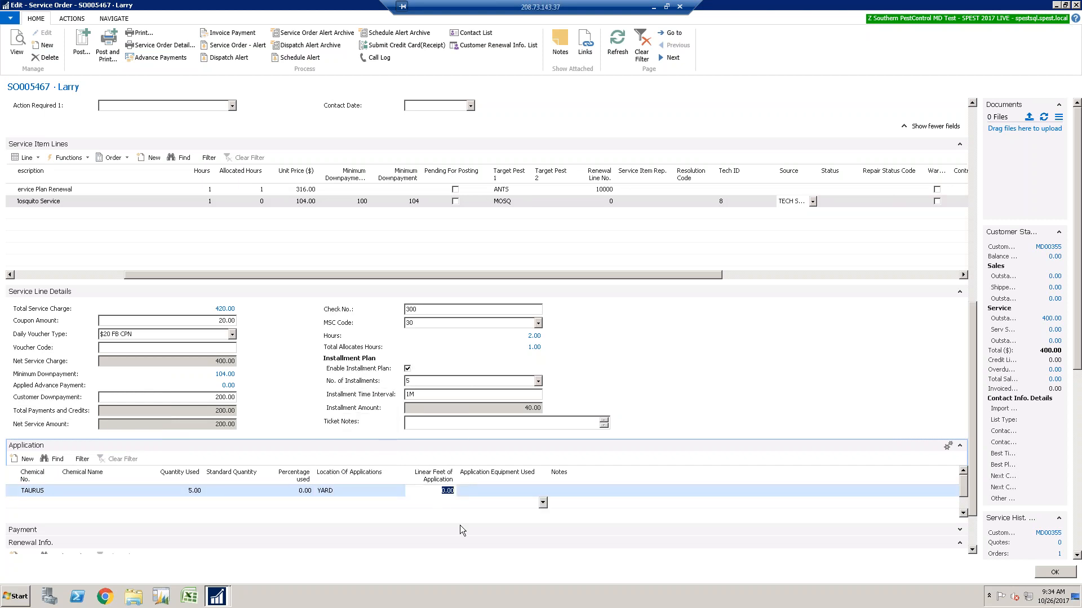
pyautogui.write('0')
pyautogui.press('Tab')
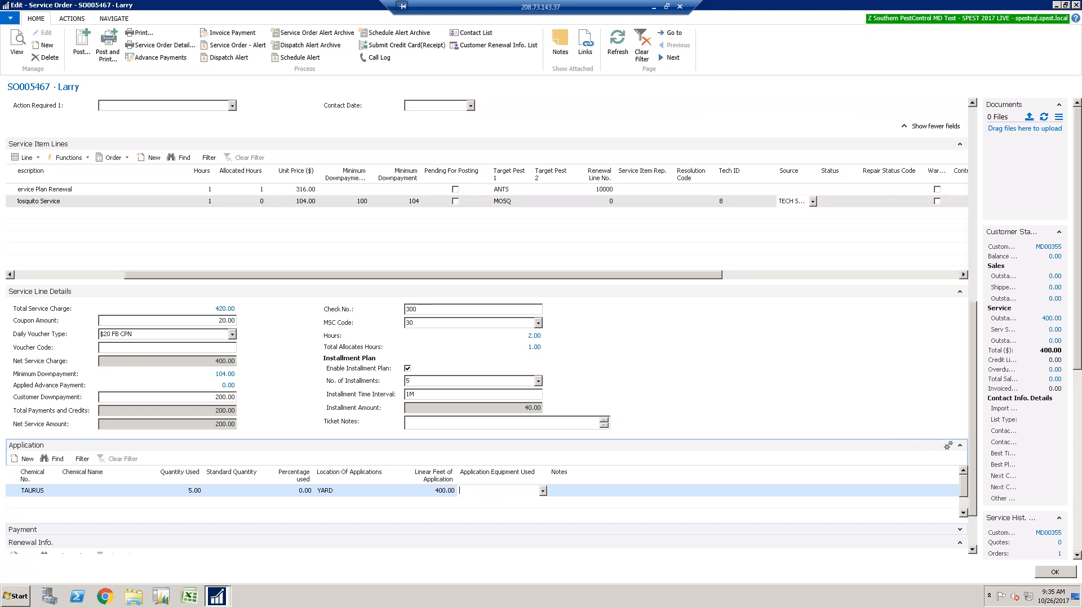
pyautogui.click(542, 491)
pyautogui.moveTo(599, 403); pyautogui.dragTo(599, 458)
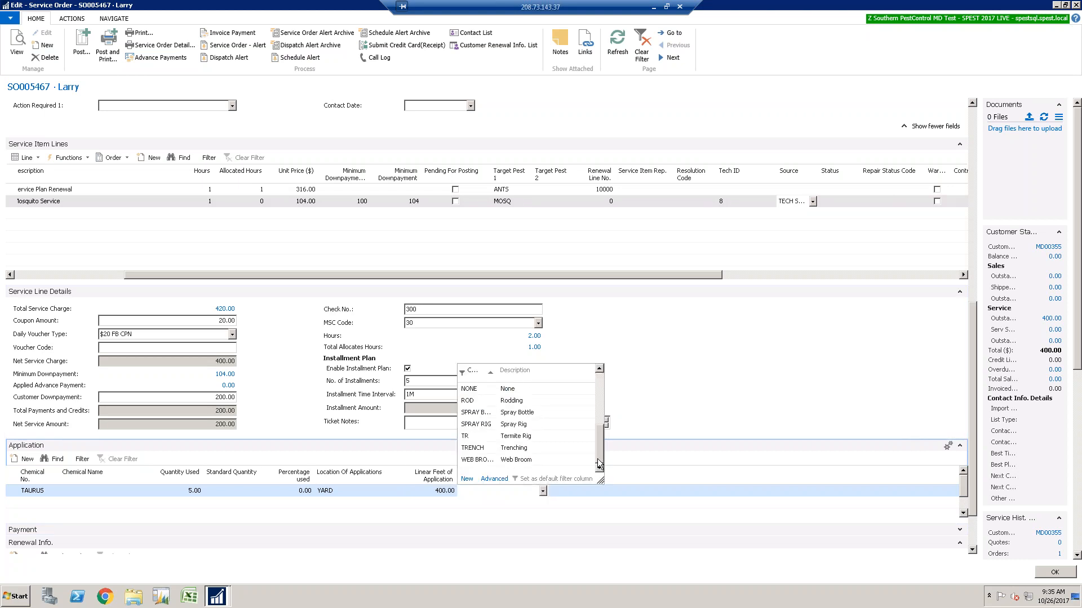
pyautogui.click(528, 425)
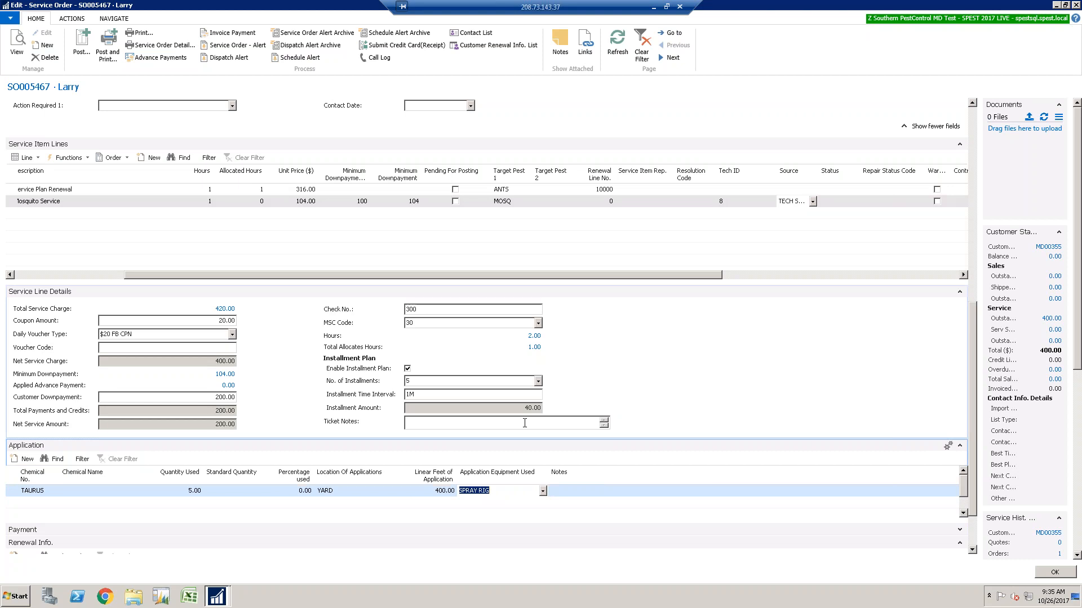
pyautogui.press('Tab')
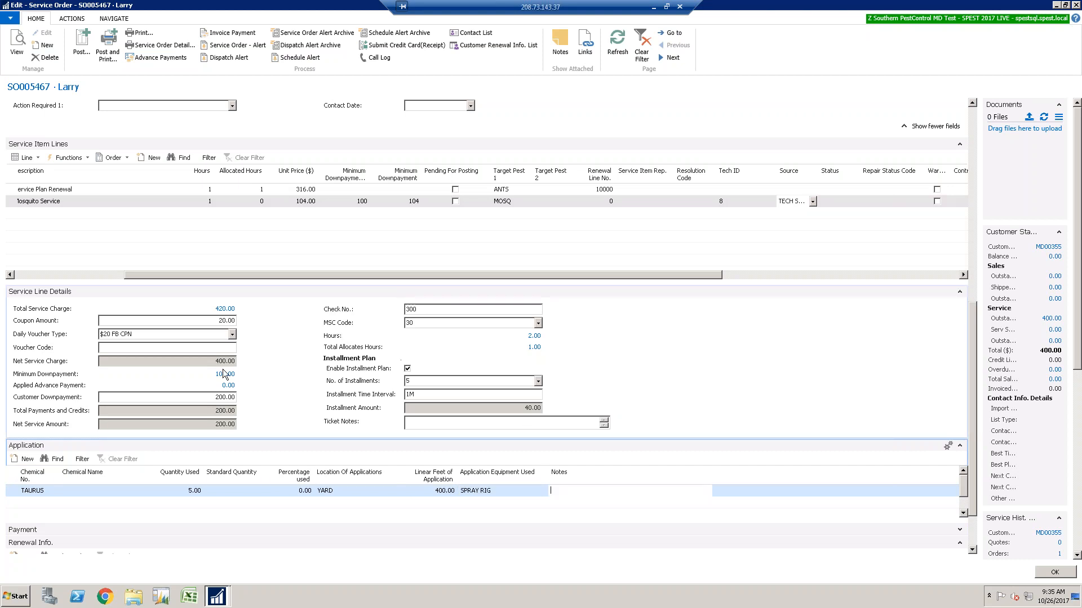
# Enter the general note "Standing water needs to be removed" on the service order.
pyautogui.click(107, 275)
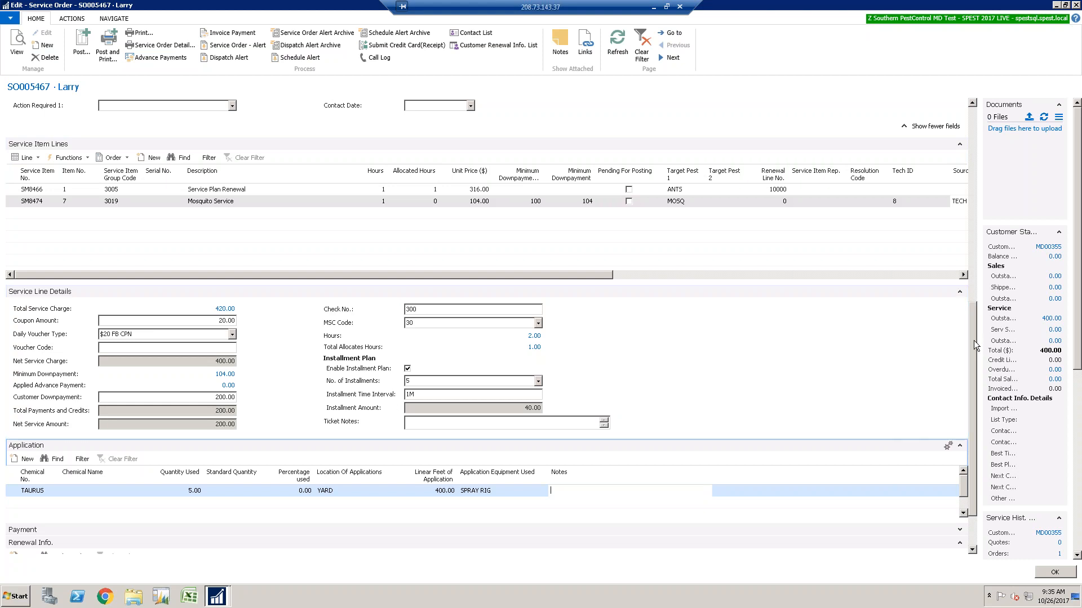
pyautogui.scroll(2, 967, 290)
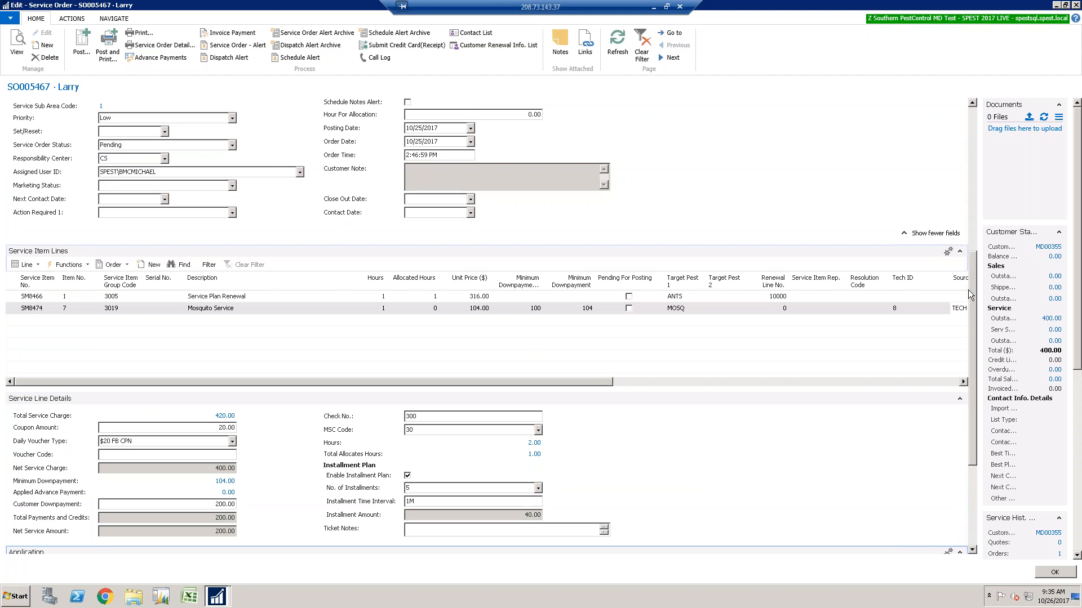
pyautogui.moveTo(969, 283); pyautogui.dragTo(975, 157)
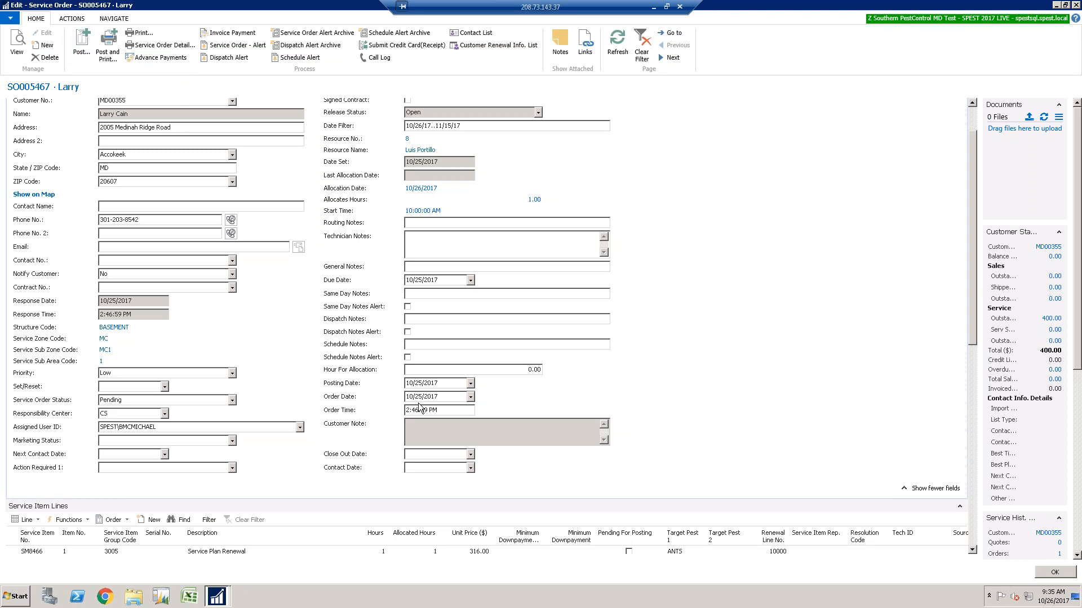
pyautogui.click(440, 267)
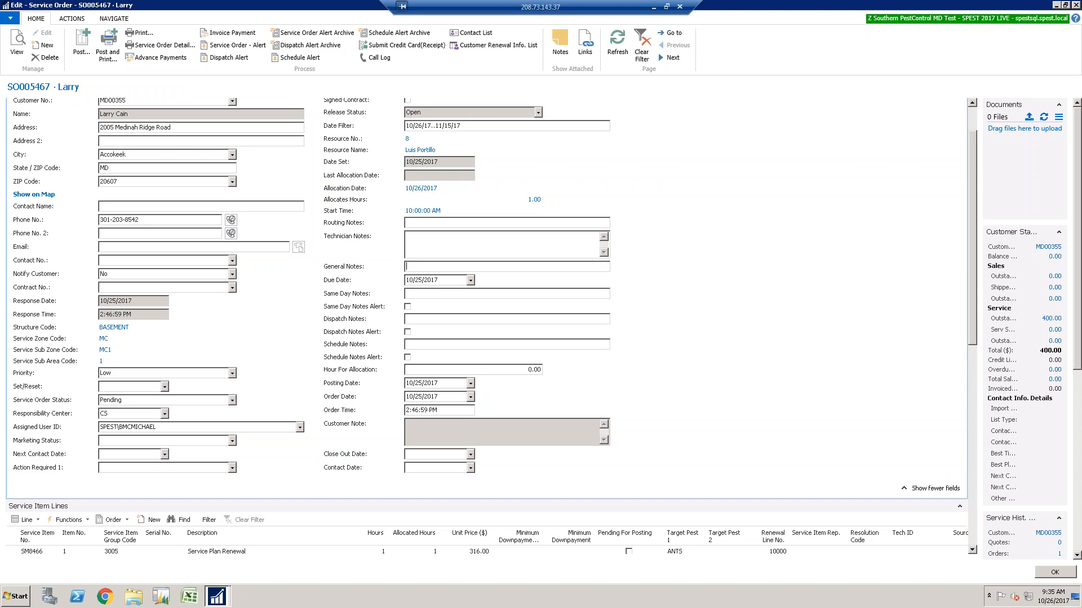
pyautogui.write('Standin')
pyautogui.write('d')
pyautogui.press('BackSpace')
pyautogui.press('BackSpace')
pyautogui.press('BackSpace')
pyautogui.press('BackSpace')
pyautogui.write('ng water -')
pyautogui.press('BackSpace')
pyautogui.press('BackSpace')
pyautogui.write('needs to be removed')
pyautogui.press('Tab')
# Post the service order with the Ship and Invoice option.
pyautogui.click(84, 49)
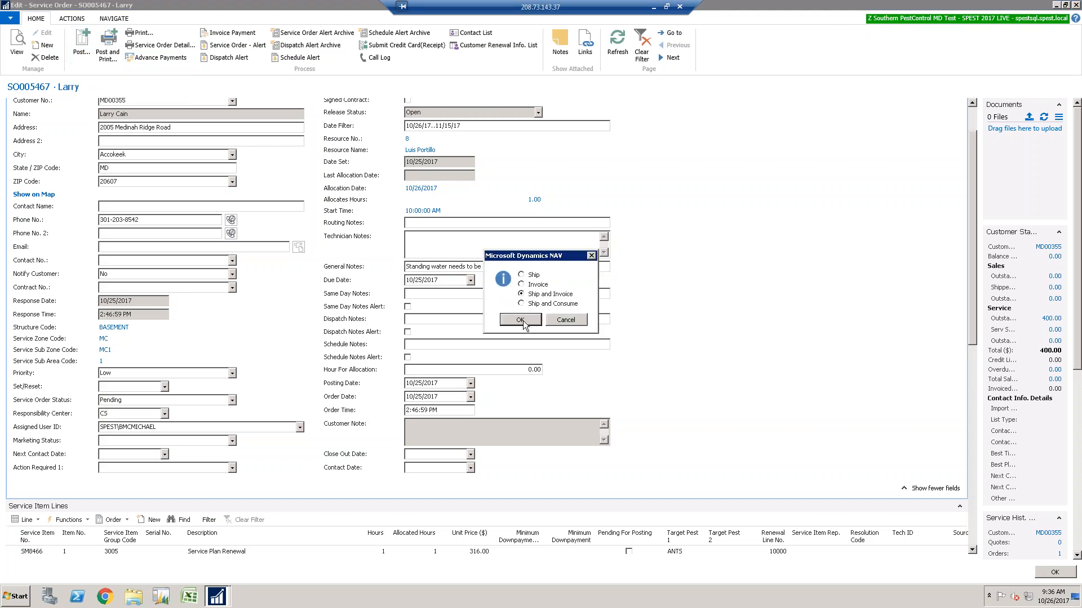
pyautogui.click(520, 320)
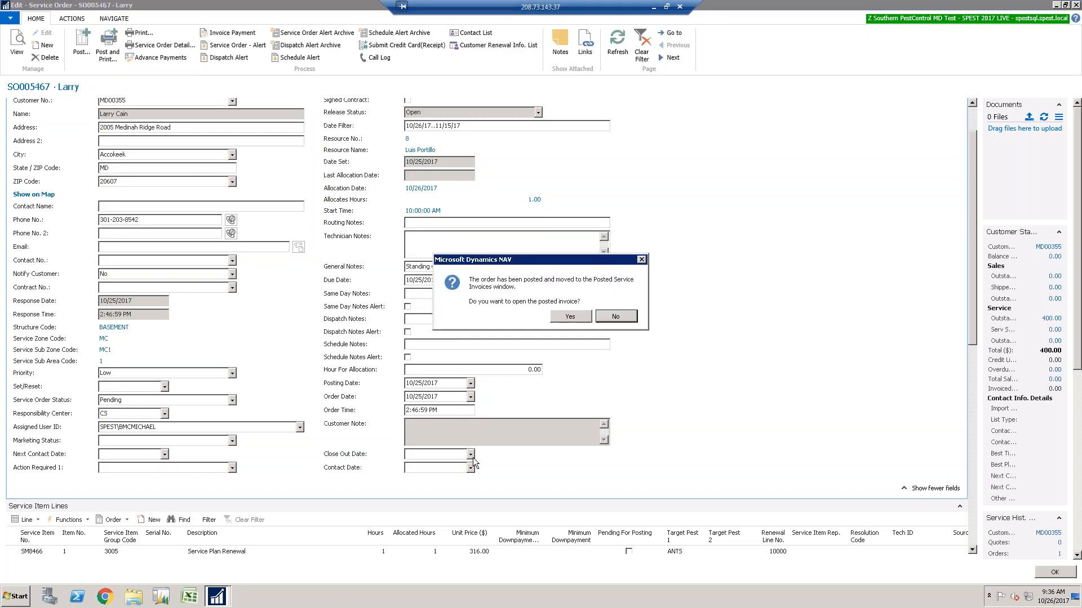
# Open the posted service invoice and review its general notes, service lines, payment details and chemical application line.
pyautogui.click(587, 315)
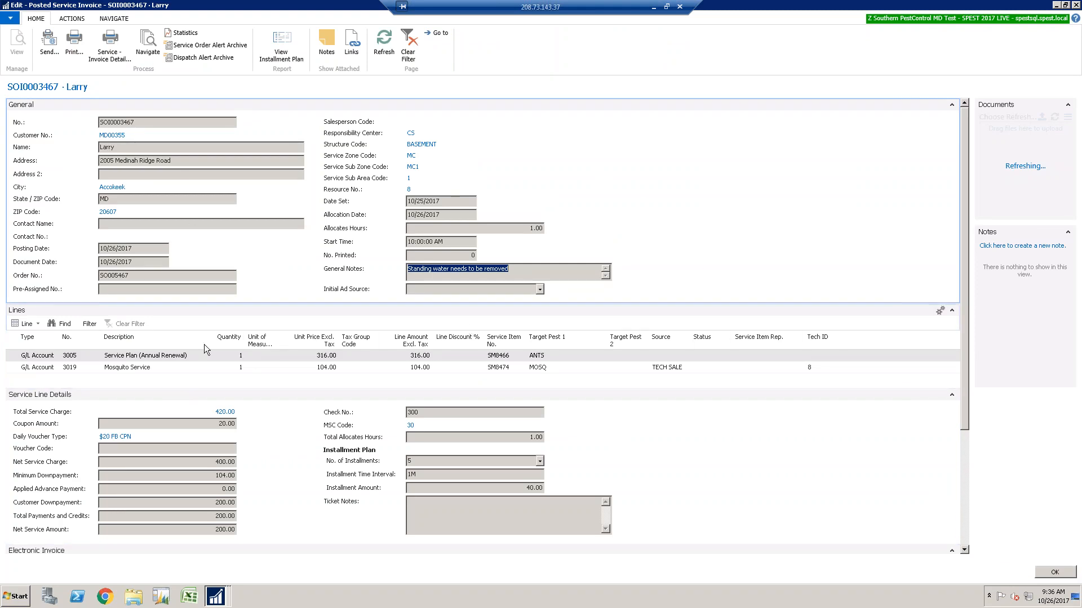
pyautogui.click(544, 273)
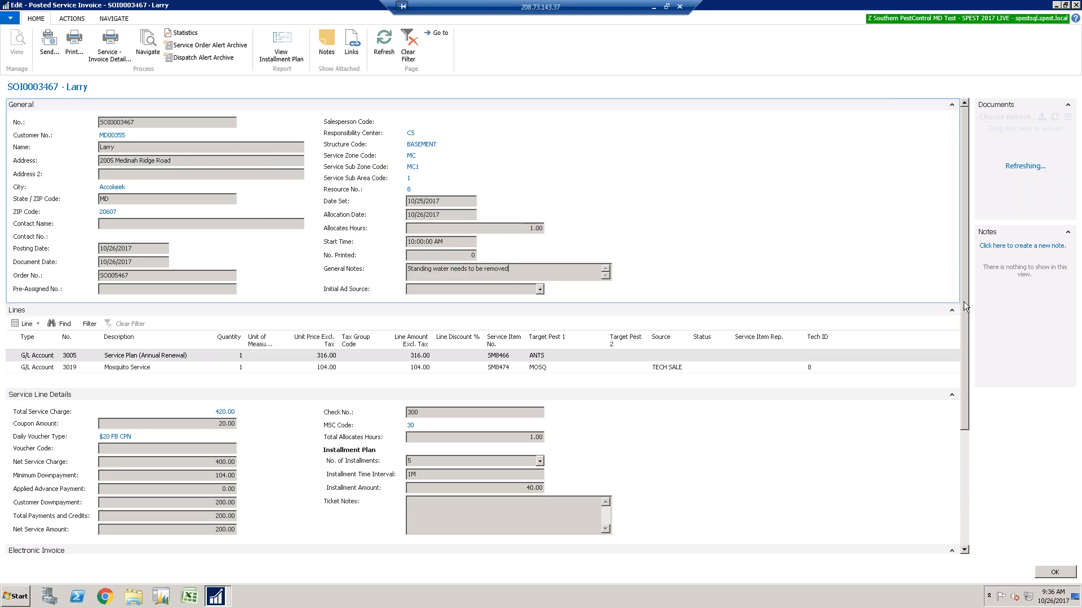
pyautogui.scroll(-5, 392, 436)
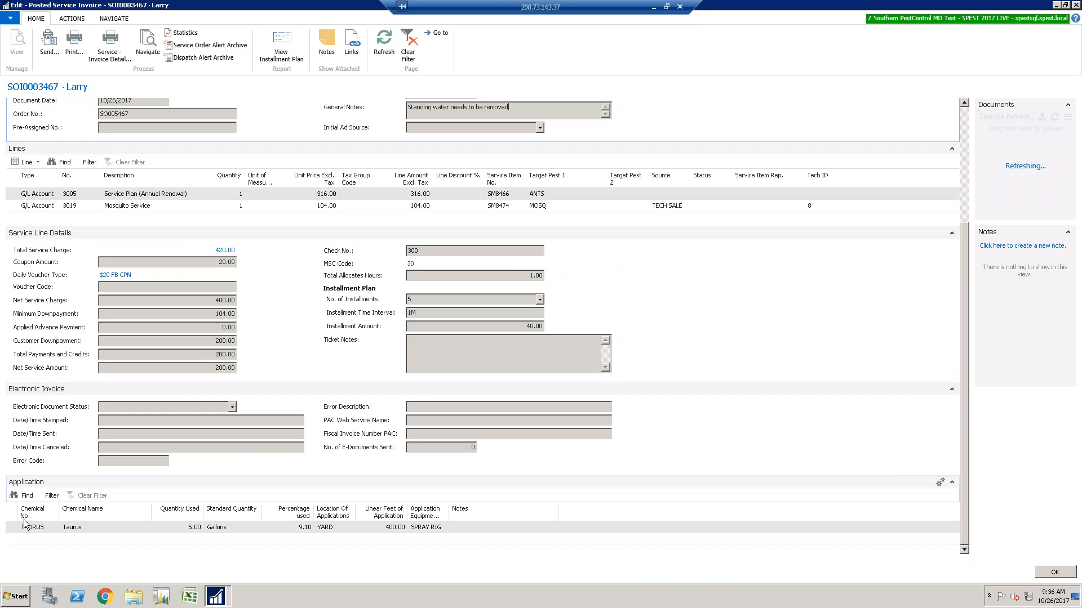
pyautogui.click(319, 530)
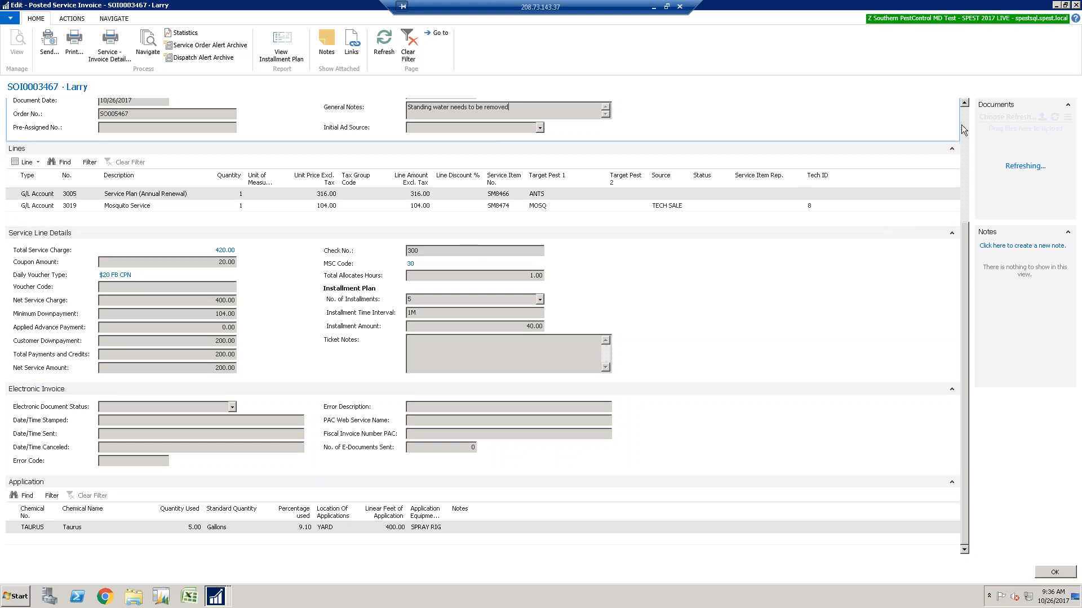
pyautogui.scroll(5, 961, 127)
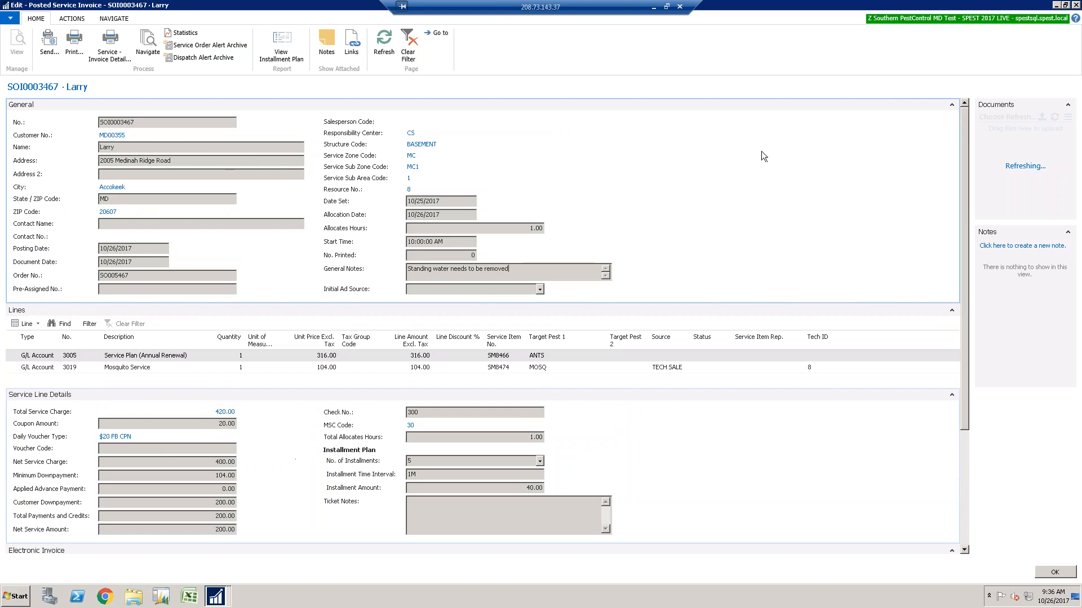
# Switch to the Dispatch Department presentation in PowerPoint and run the slide show from the beginning to the Service Completed slide.
pyautogui.click(653, 8)
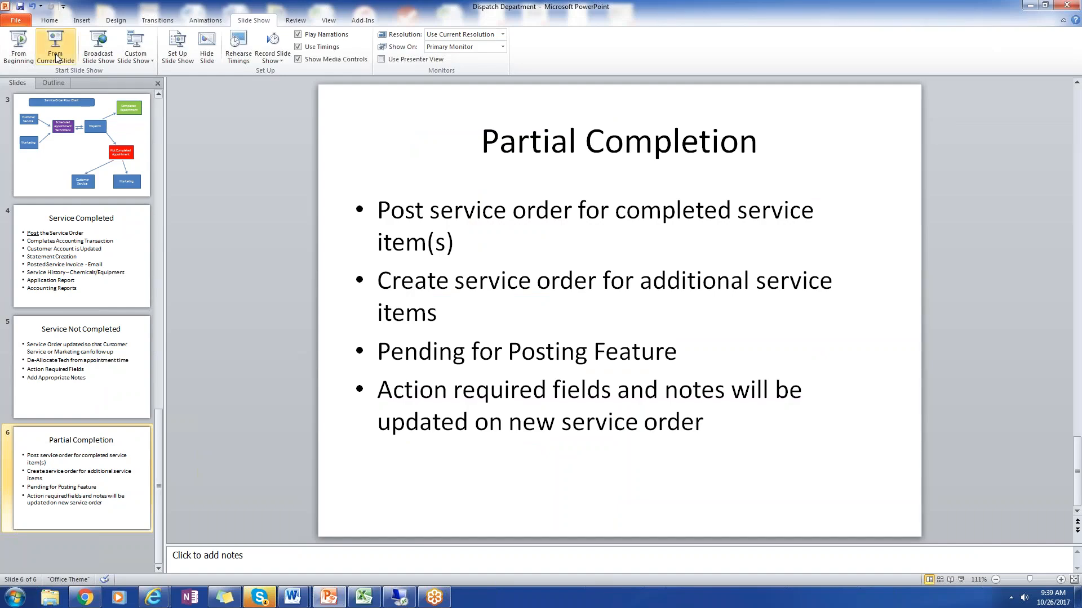
pyautogui.click(31, 56)
pyautogui.click(350, 487)
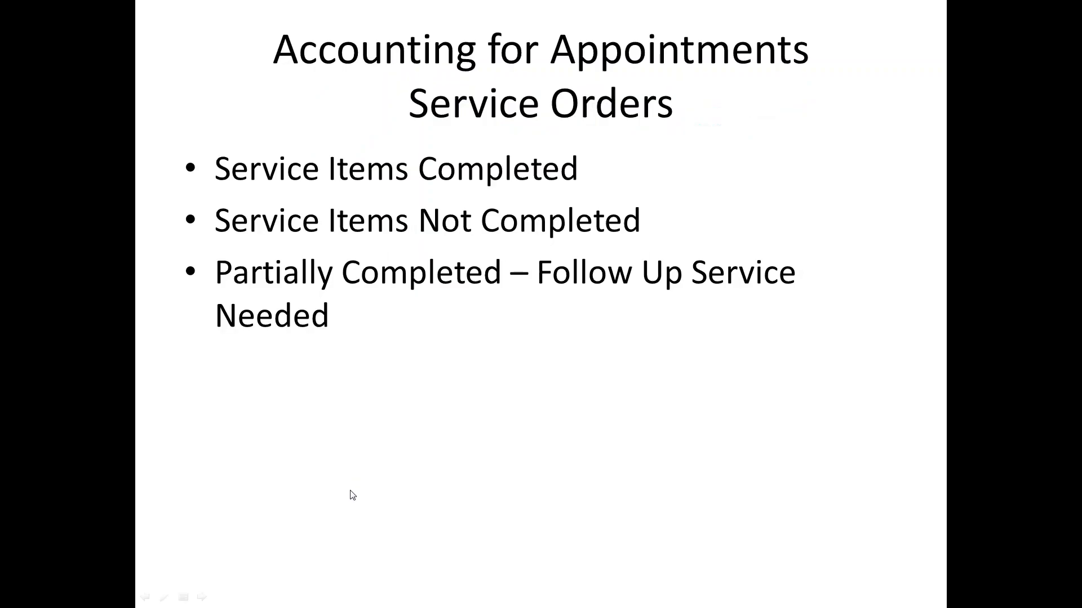
pyautogui.click(364, 513)
pyautogui.click(365, 515)
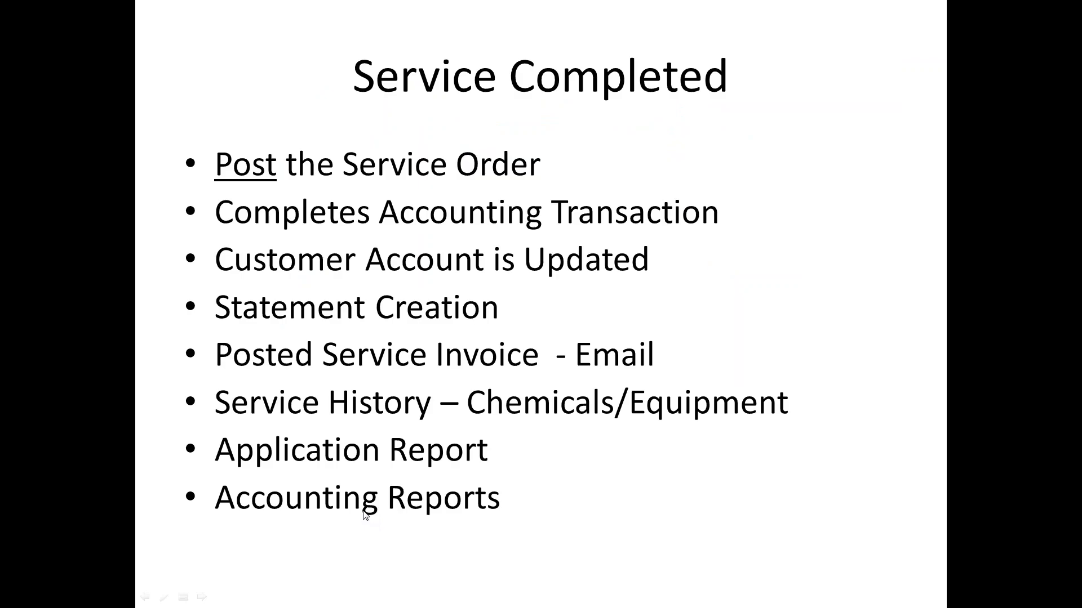